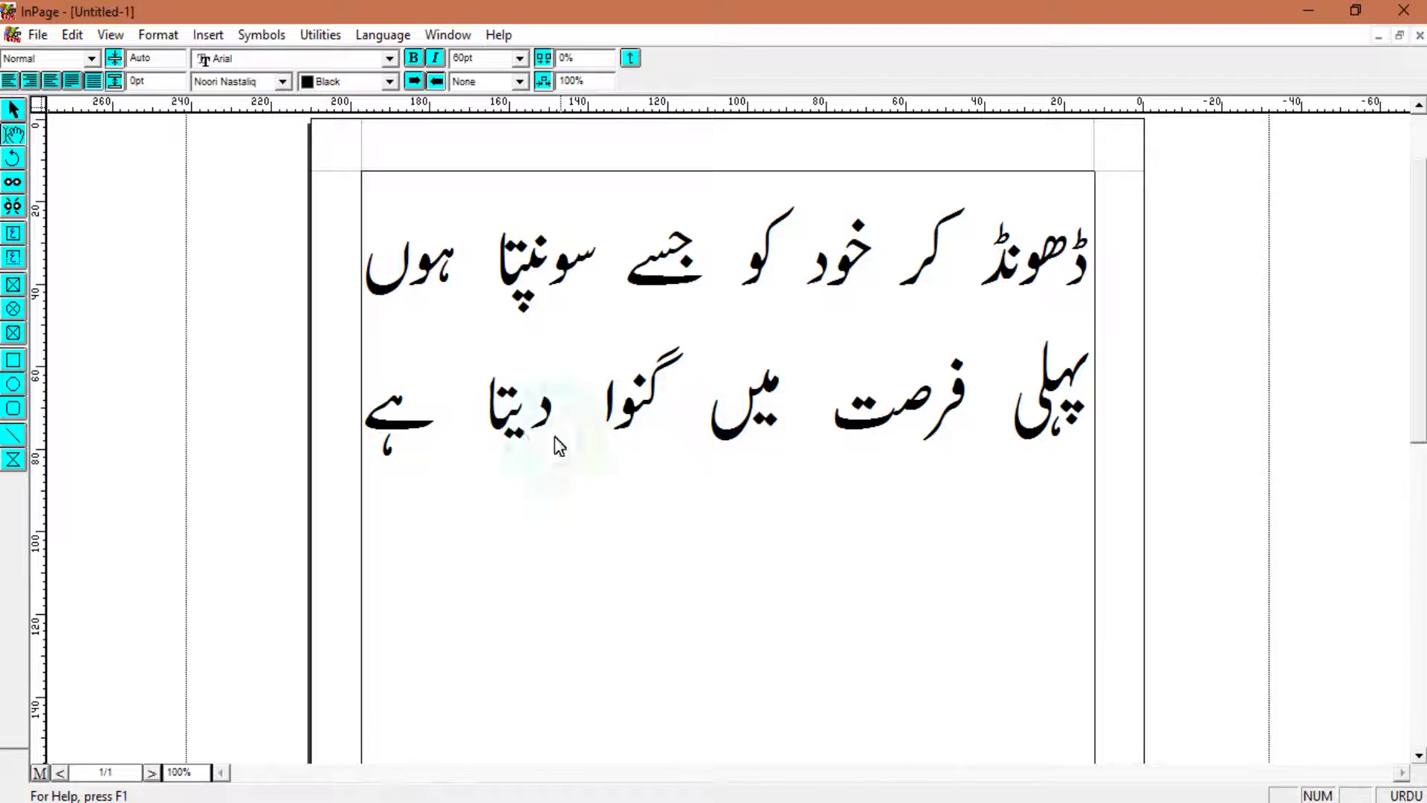
pyautogui.moveTo(373, 423); pyautogui.dragTo(1087, 257)
pyautogui.click(975, 269)
pyautogui.moveTo(390, 413); pyautogui.dragTo(1092, 242)
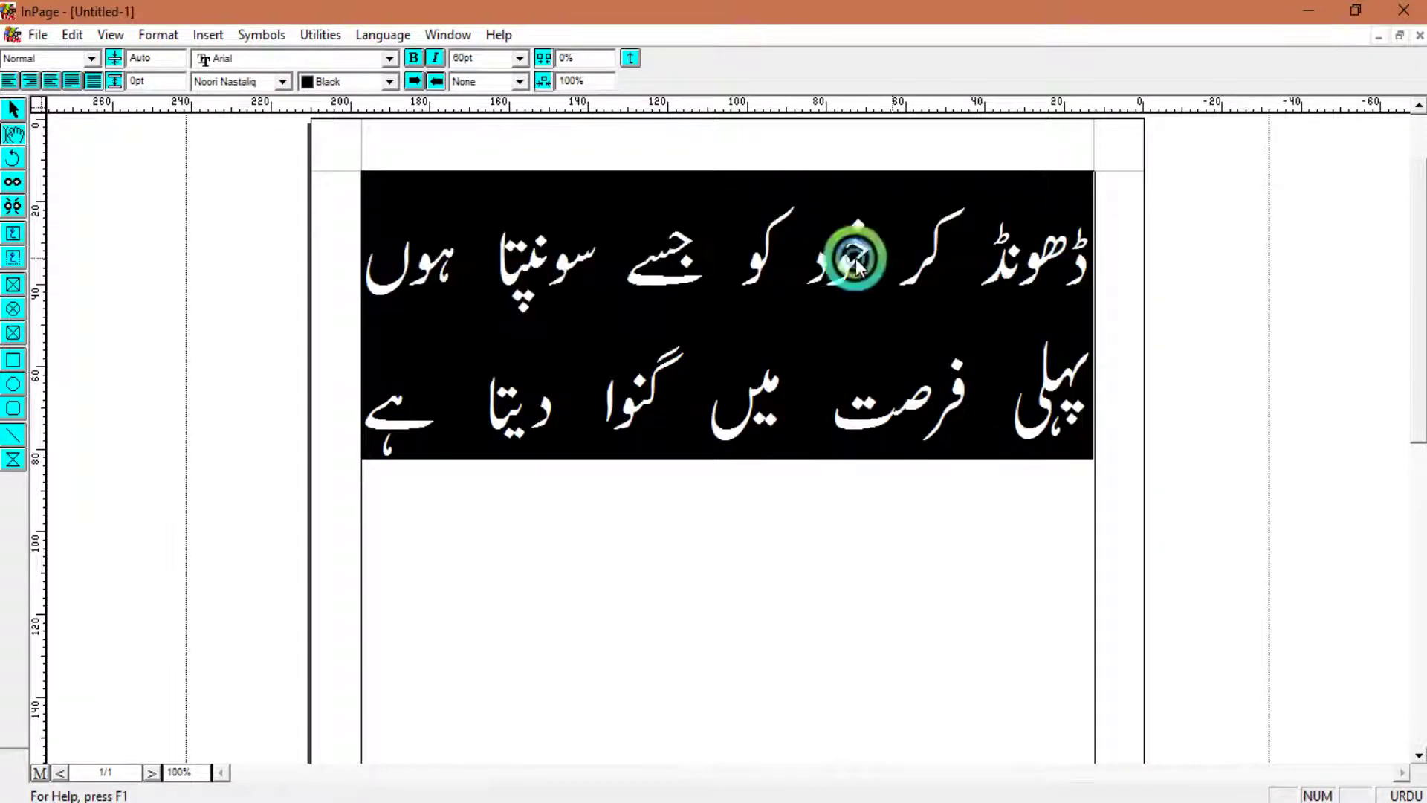
pyautogui.click(395, 410)
pyautogui.moveTo(395, 411); pyautogui.dragTo(1148, 230)
pyautogui.click(976, 265)
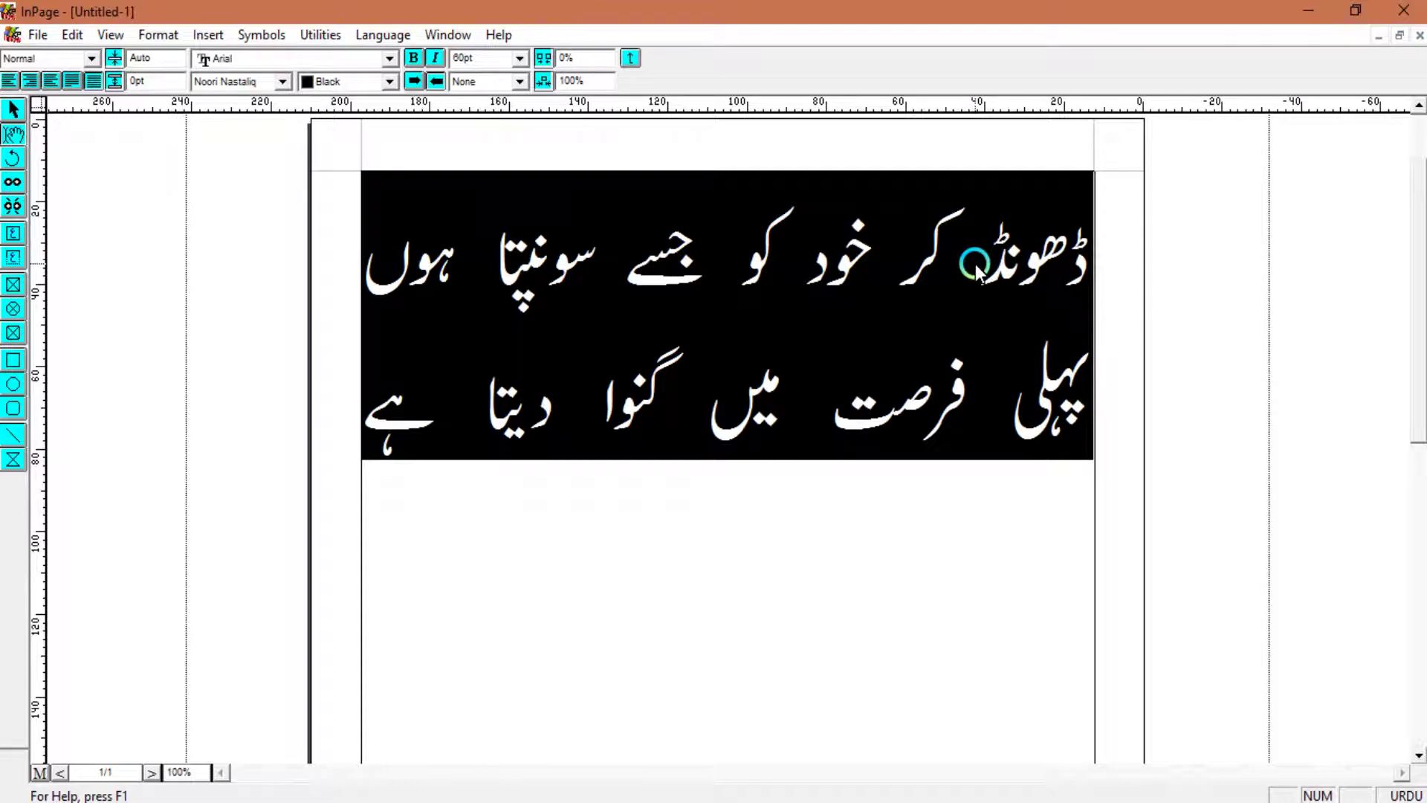
pyautogui.click(975, 265)
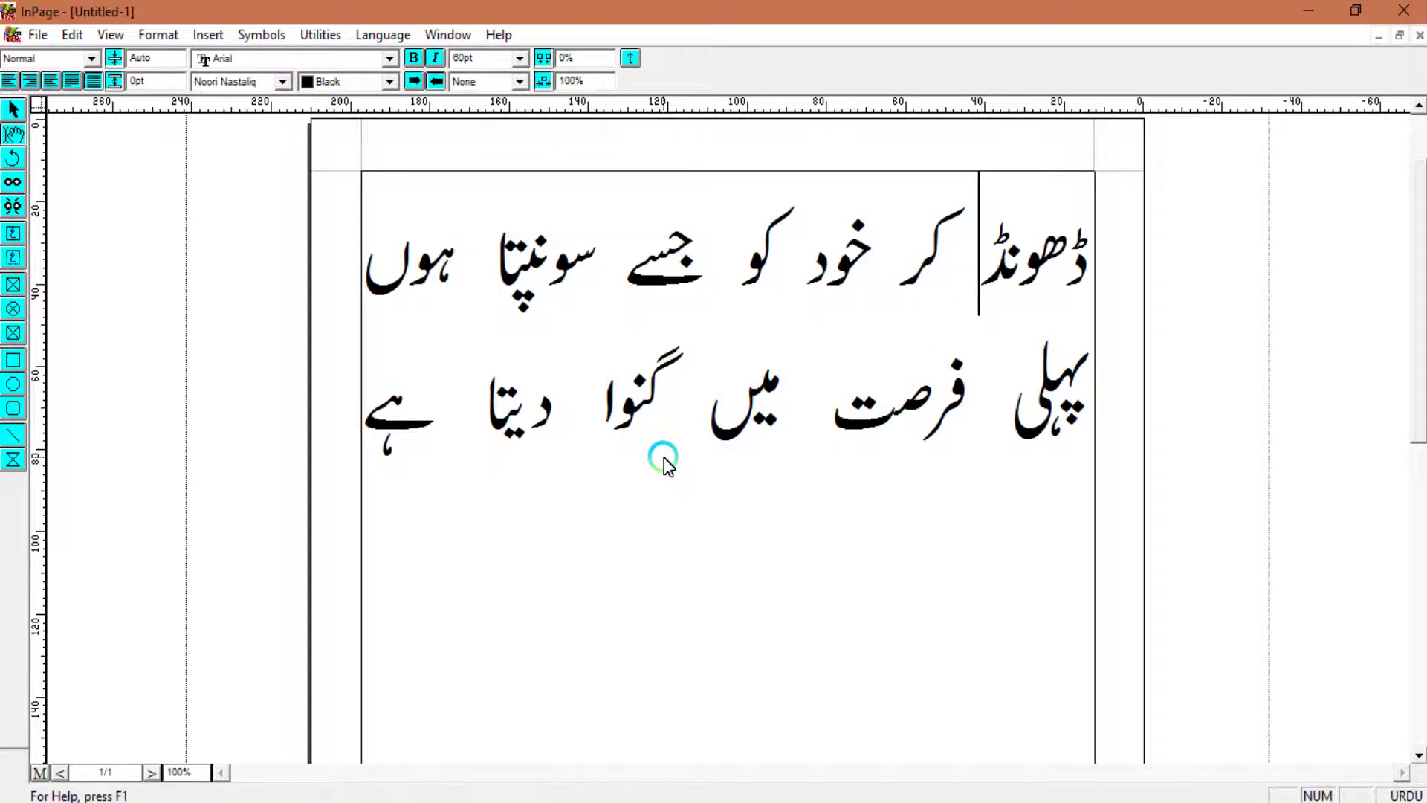
# - Start exporting the couplet page as a picture and browse for a save location
pyautogui.click(37, 34)
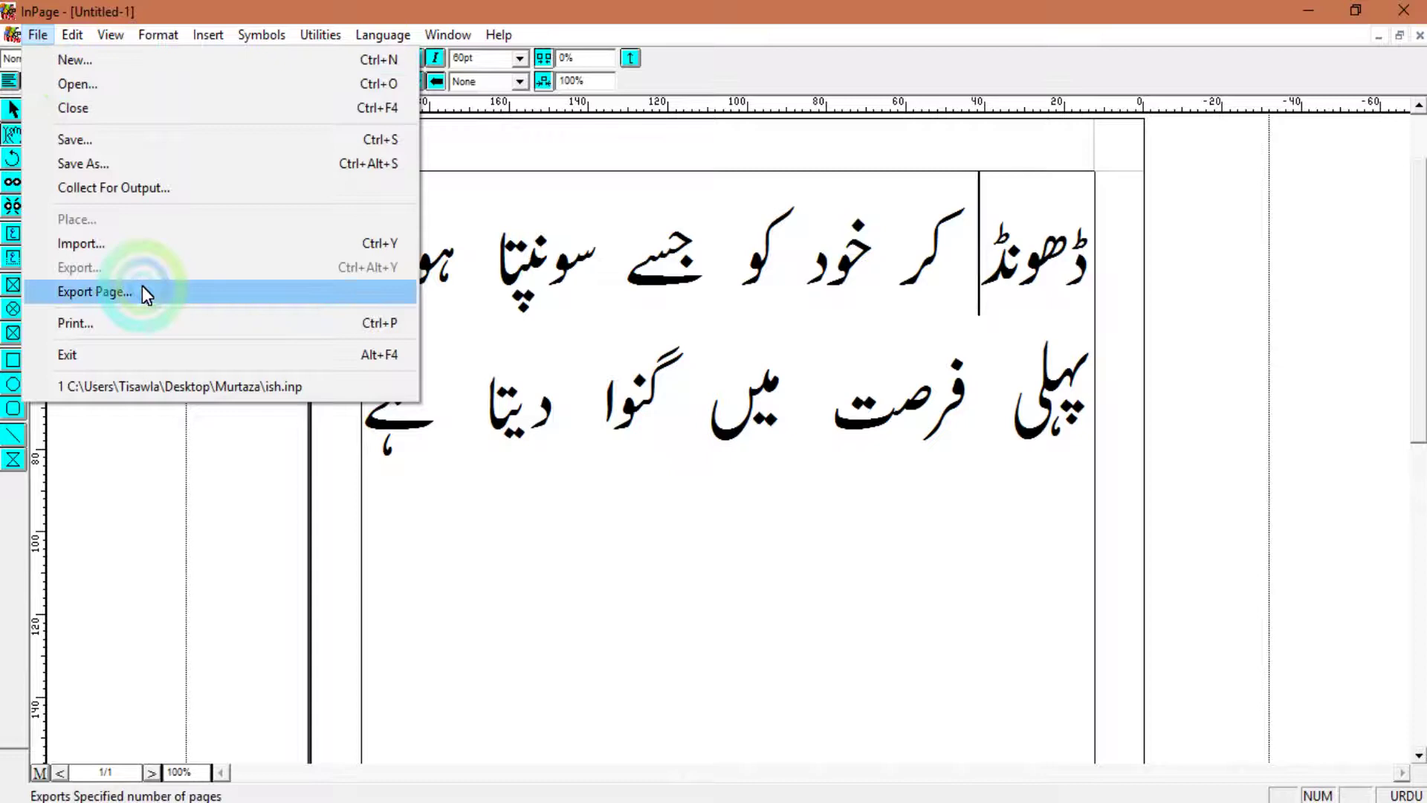
pyautogui.click(91, 295)
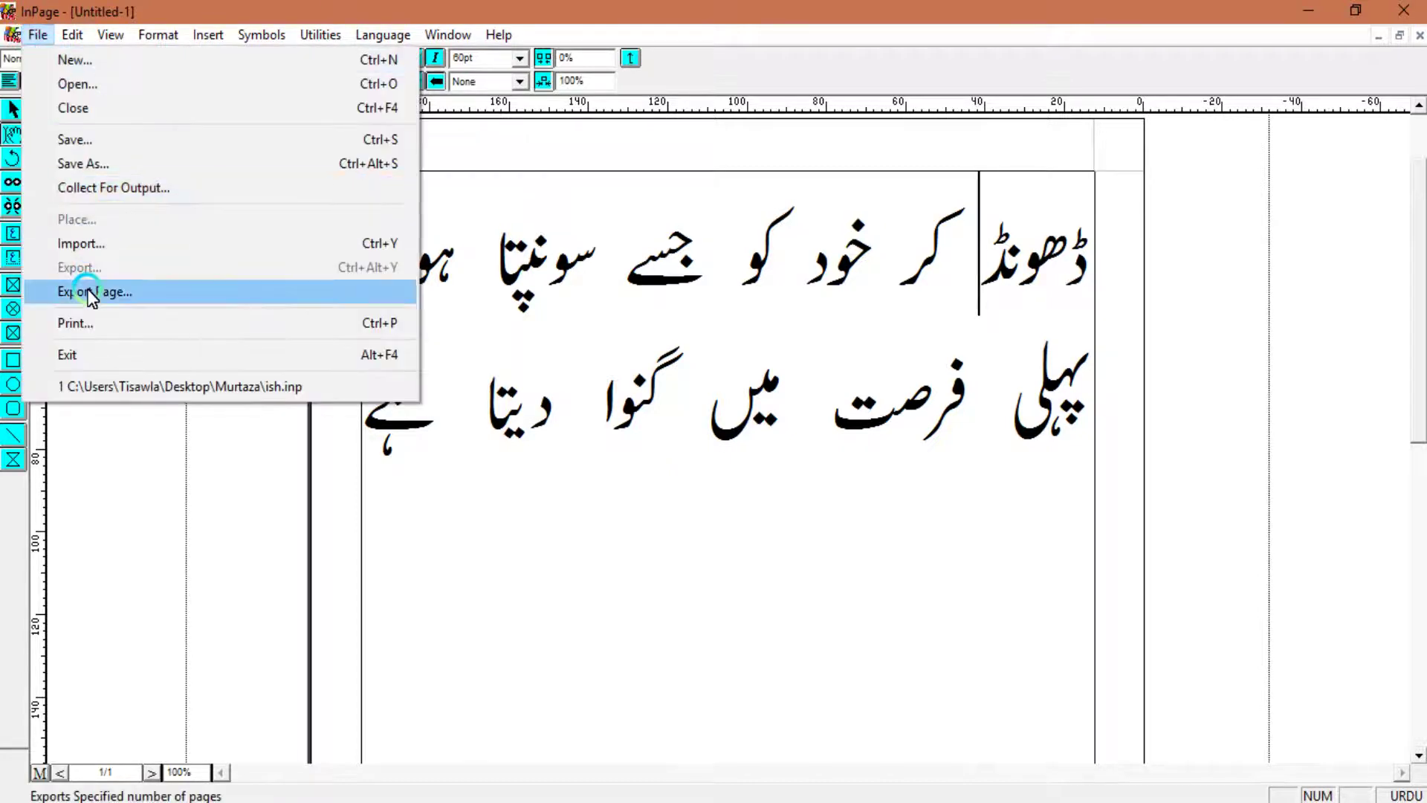
pyautogui.click(786, 382)
# - Save the export as po in Encapsulated PostScript format on the Desktop
pyautogui.click(625, 495)
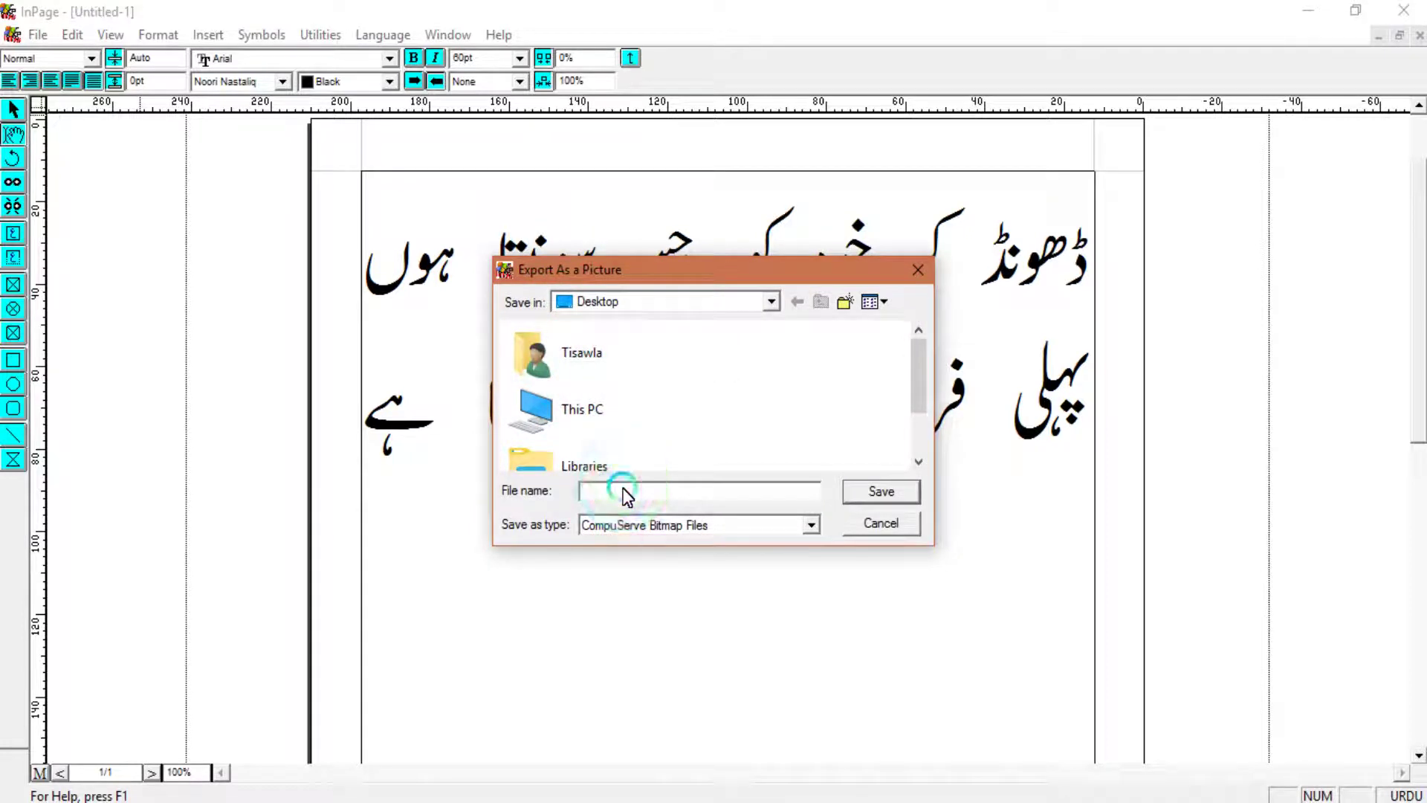
pyautogui.click(627, 494)
pyautogui.write('po')
pyautogui.click(595, 526)
pyautogui.click(598, 529)
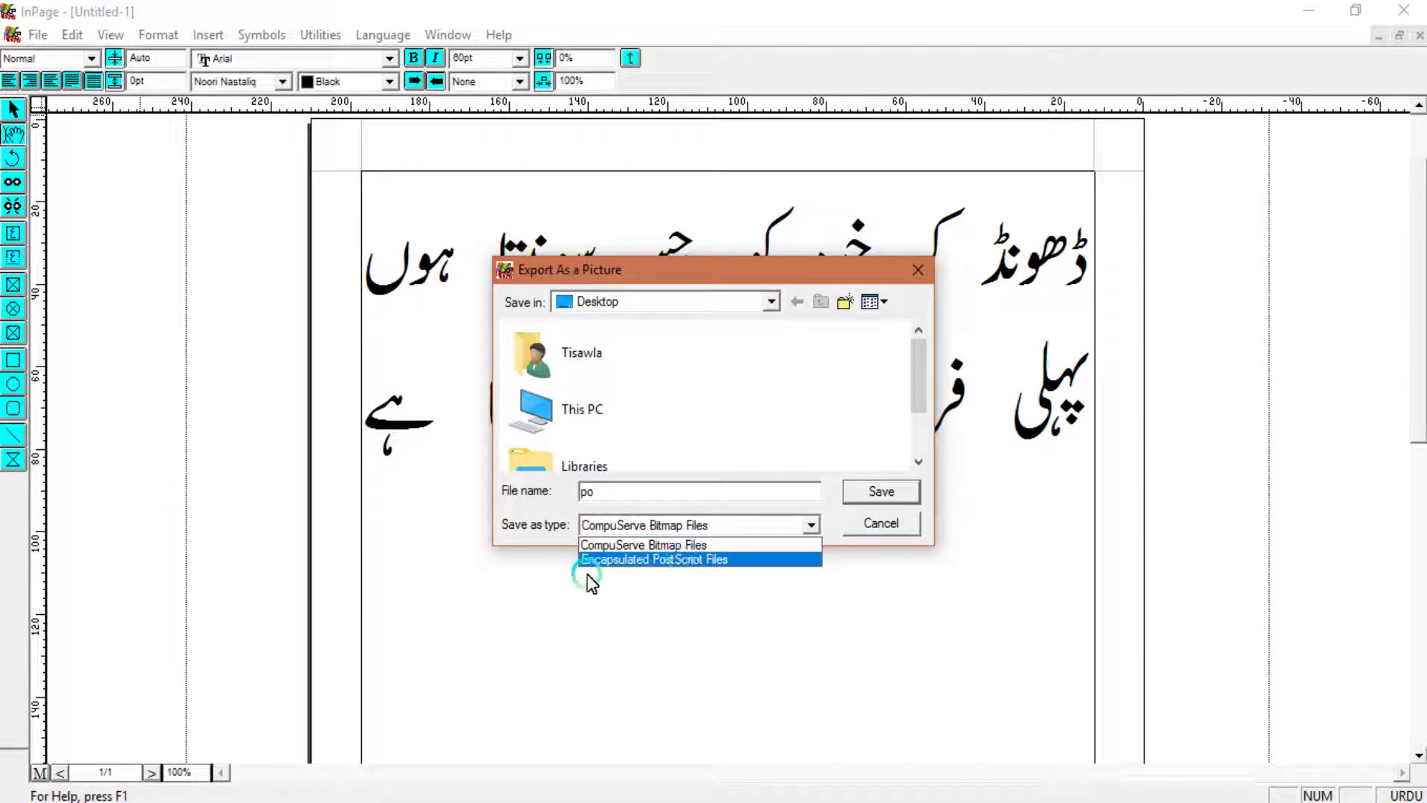
pyautogui.click(658, 559)
pyautogui.click(847, 491)
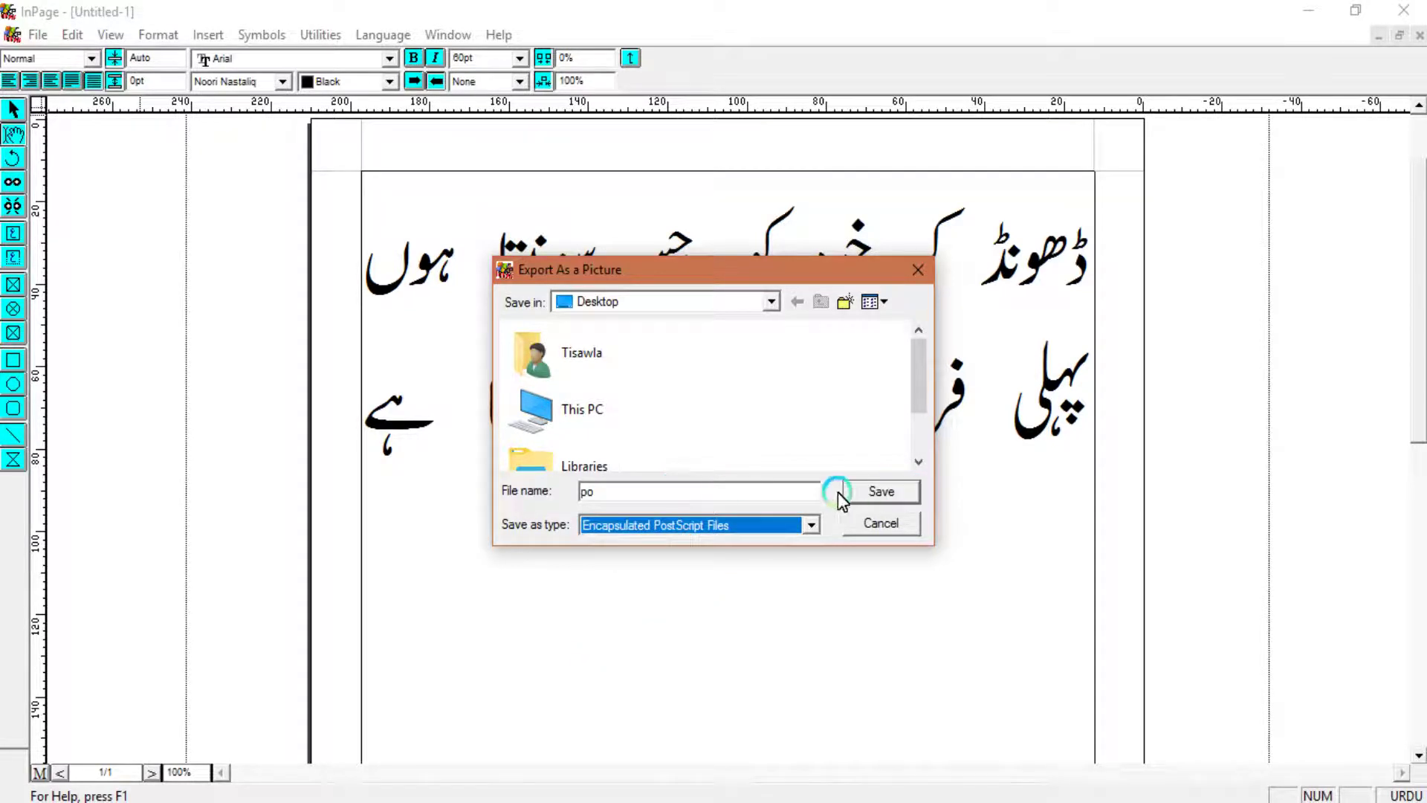
pyautogui.click(872, 341)
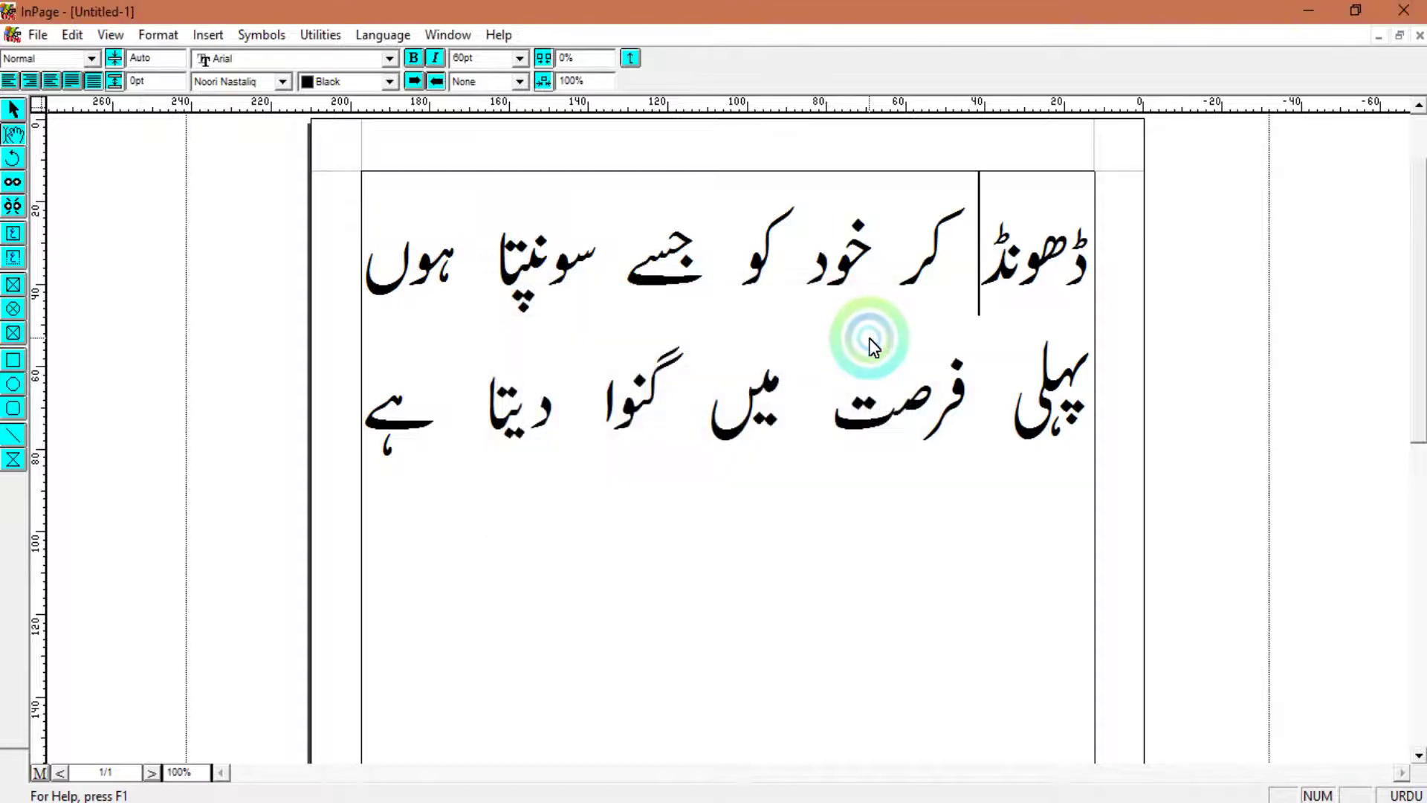
# - Drag po.eps from the desktop into Photoshop
pyautogui.click(1327, 9)
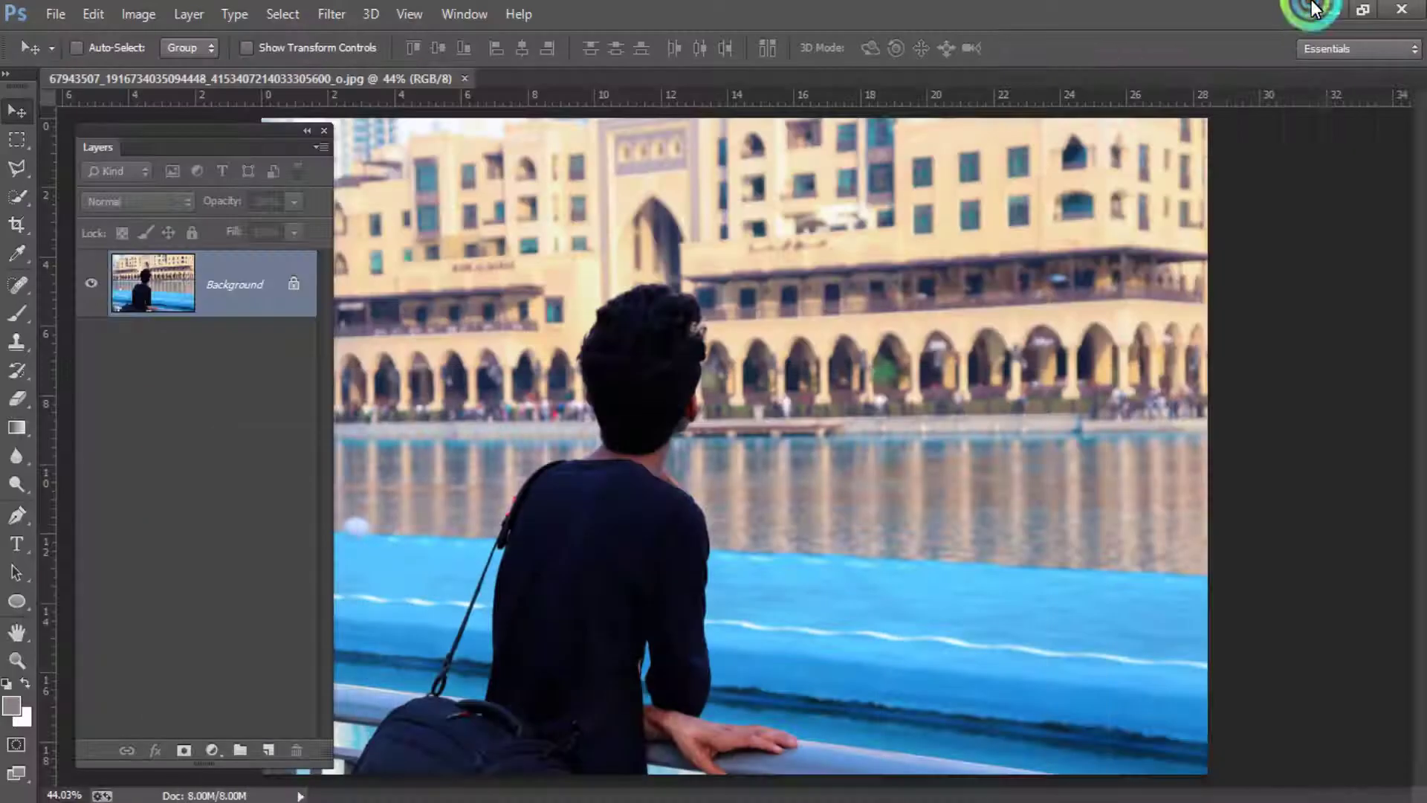
pyautogui.click(1330, 13)
pyautogui.moveTo(112, 264); pyautogui.dragTo(234, 380)
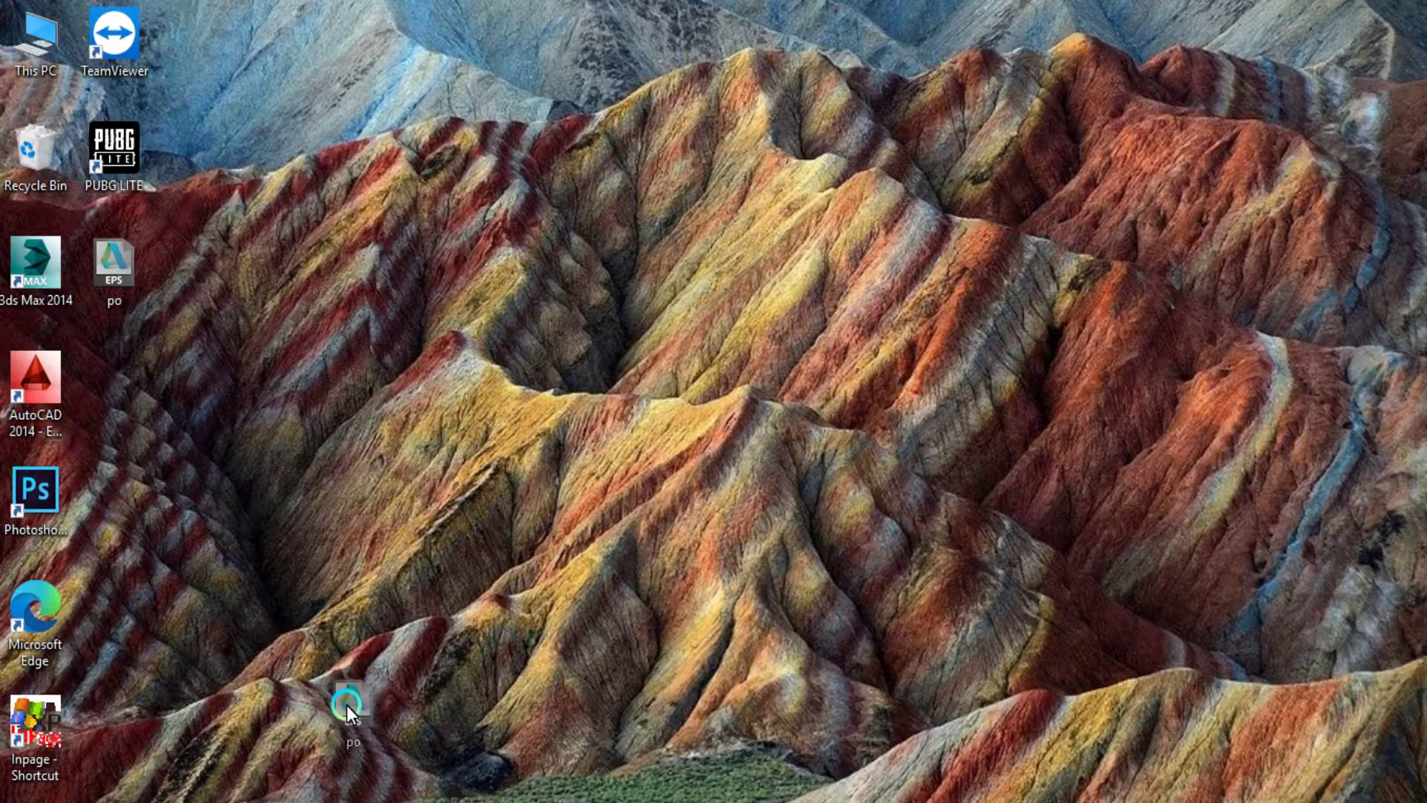
pyautogui.moveTo(369, 757)
pyautogui.mouseDown()
pyautogui.moveTo(368, 799)
pyautogui.moveTo(656, 409)
pyautogui.moveTo(871, 53)
pyautogui.mouseUp()
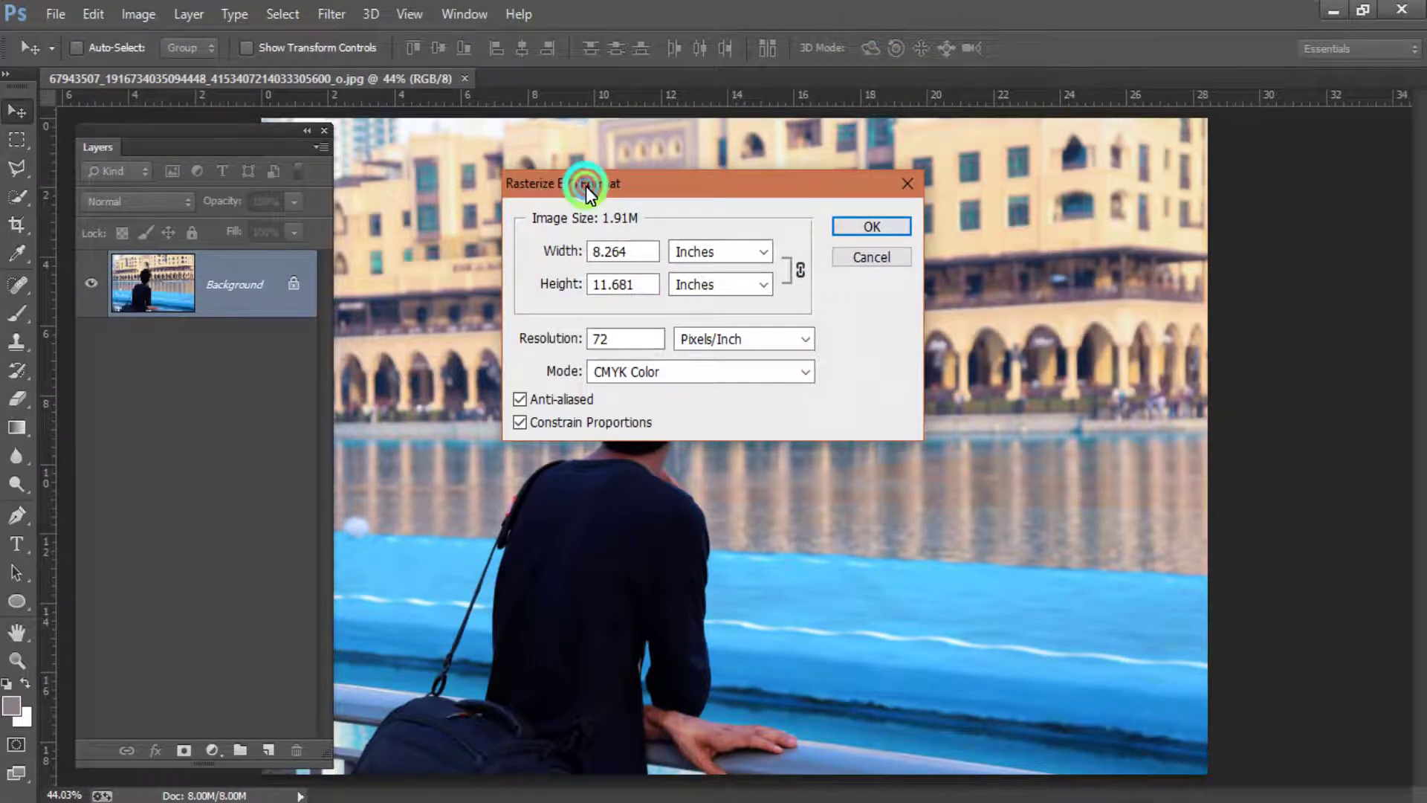
# - Rasterize the EPS at a resolution of 200 pixels per inch
pyautogui.moveTo(586, 186); pyautogui.dragTo(762, 206)
pyautogui.click(812, 365)
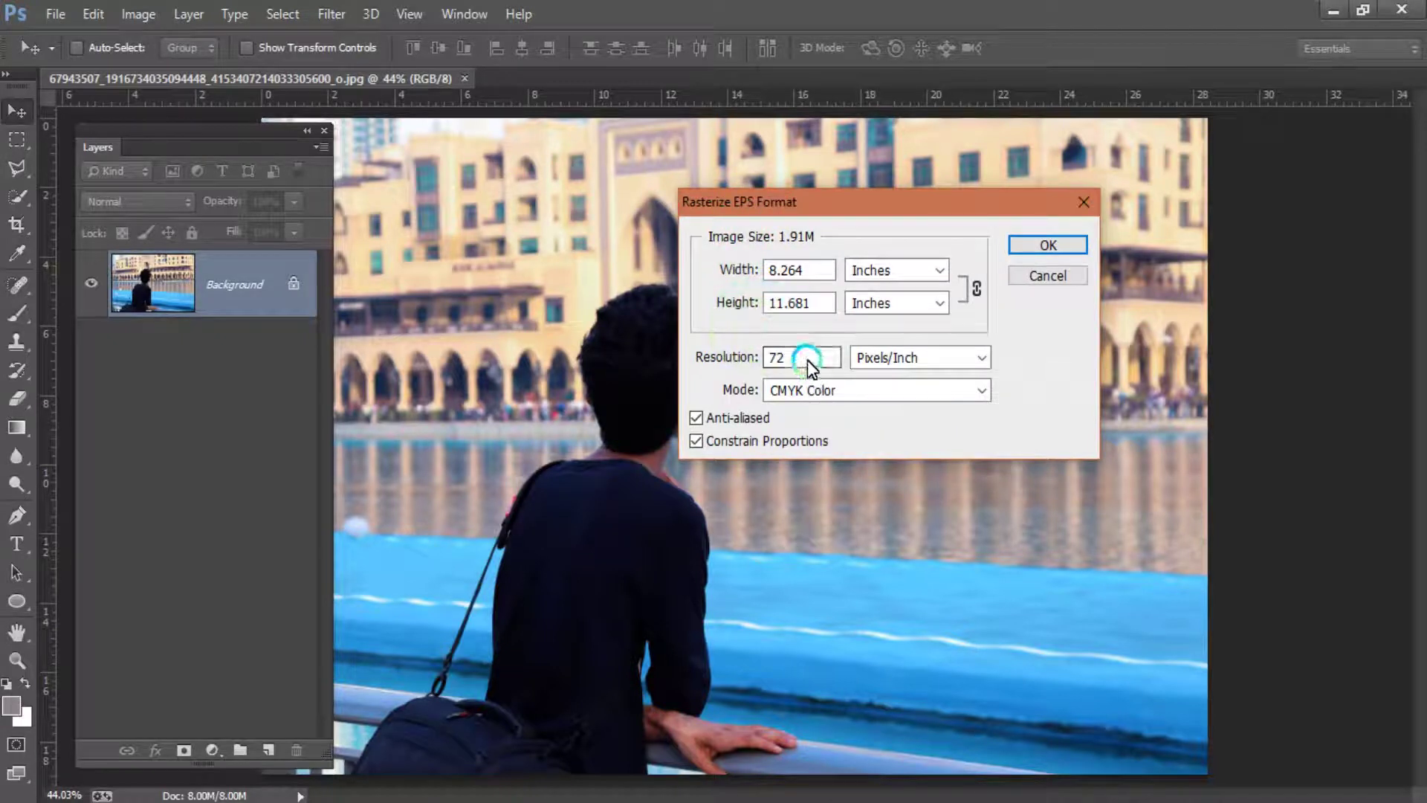
pyautogui.doubleClick(802, 358)
pyautogui.click(837, 377)
pyautogui.write('200')
pyautogui.press('Return')
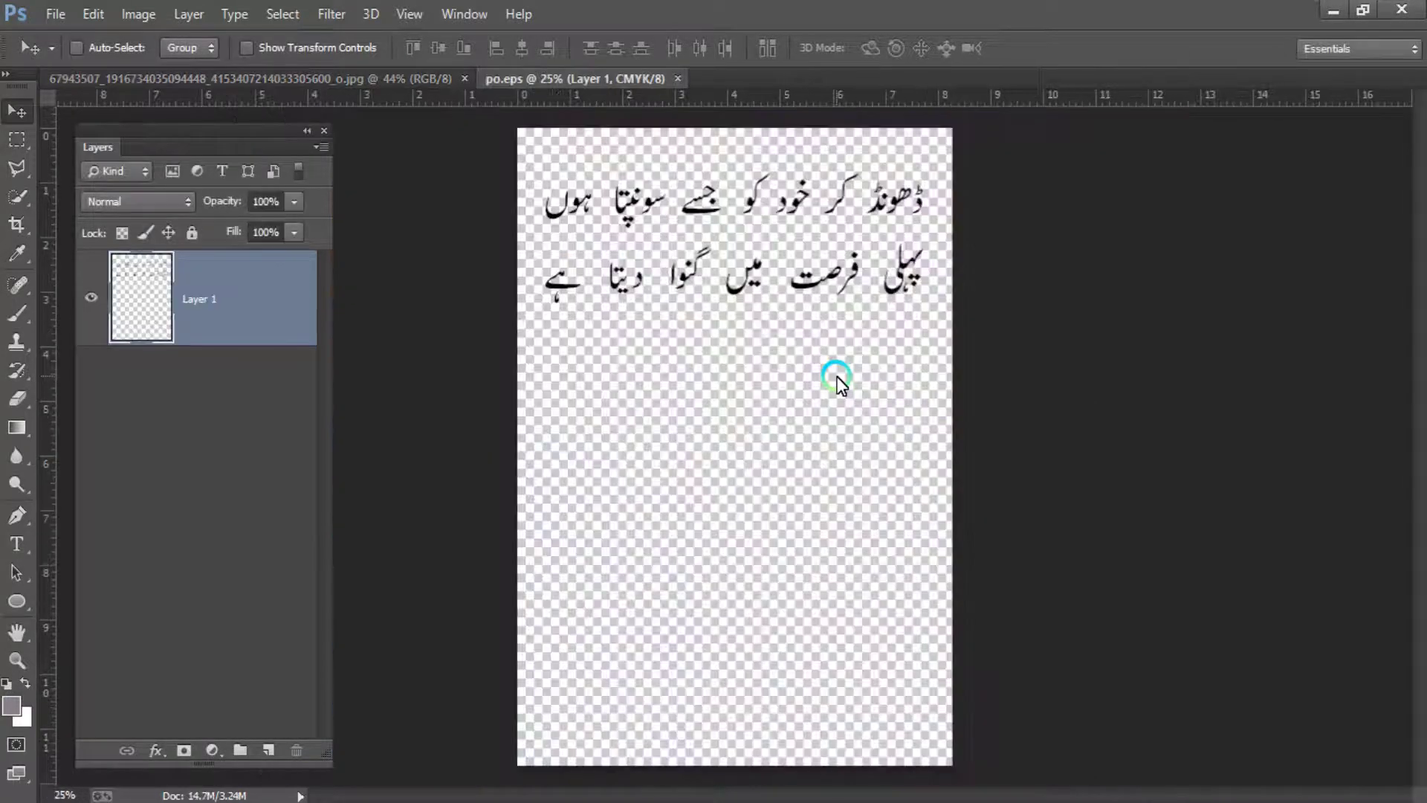
# - Drag the couplet layer from po.eps onto the waterfront photo
pyautogui.moveTo(784, 206)
pyautogui.mouseDown()
pyautogui.moveTo(466, 138)
pyautogui.moveTo(729, 381)
pyautogui.moveTo(887, 456)
pyautogui.mouseUp()
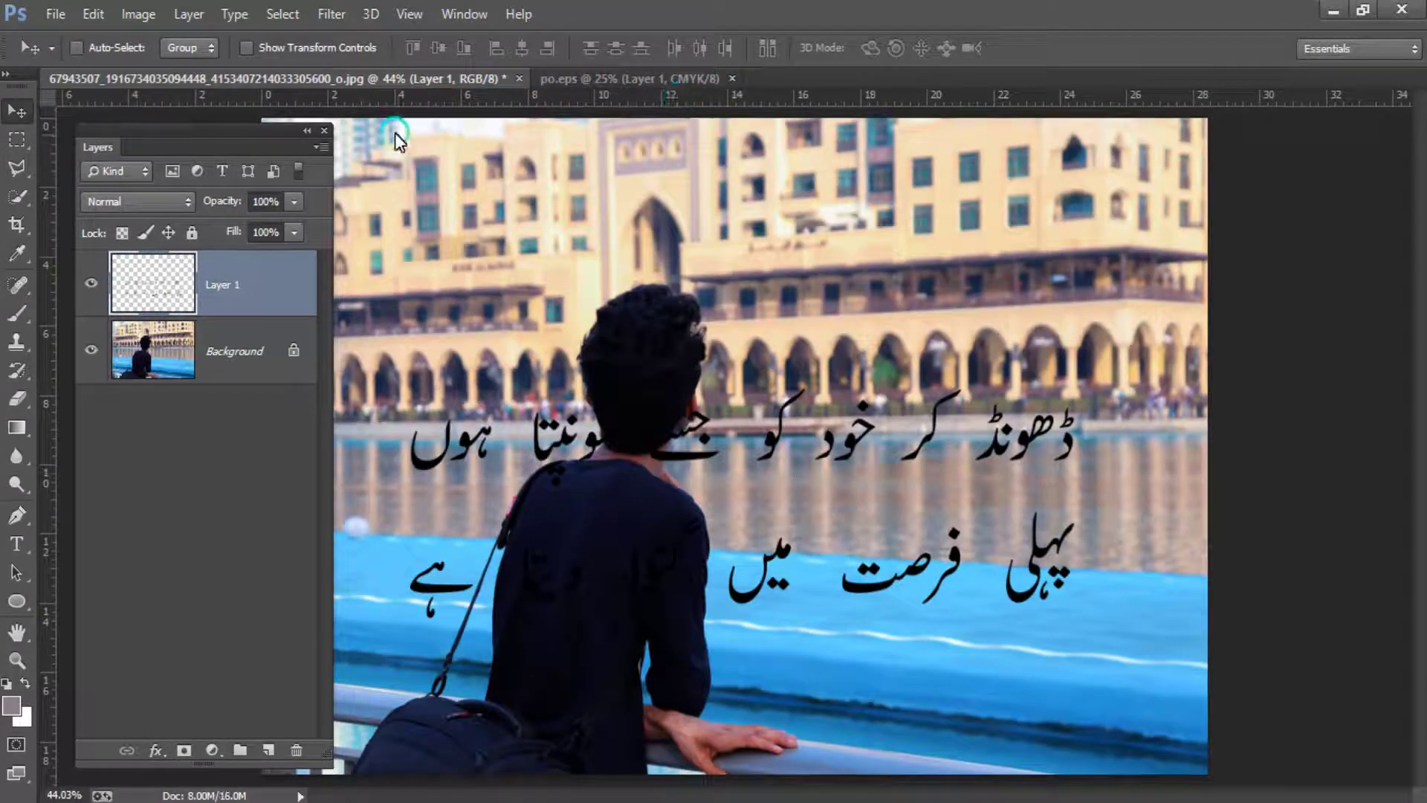
pyautogui.press('Delete')
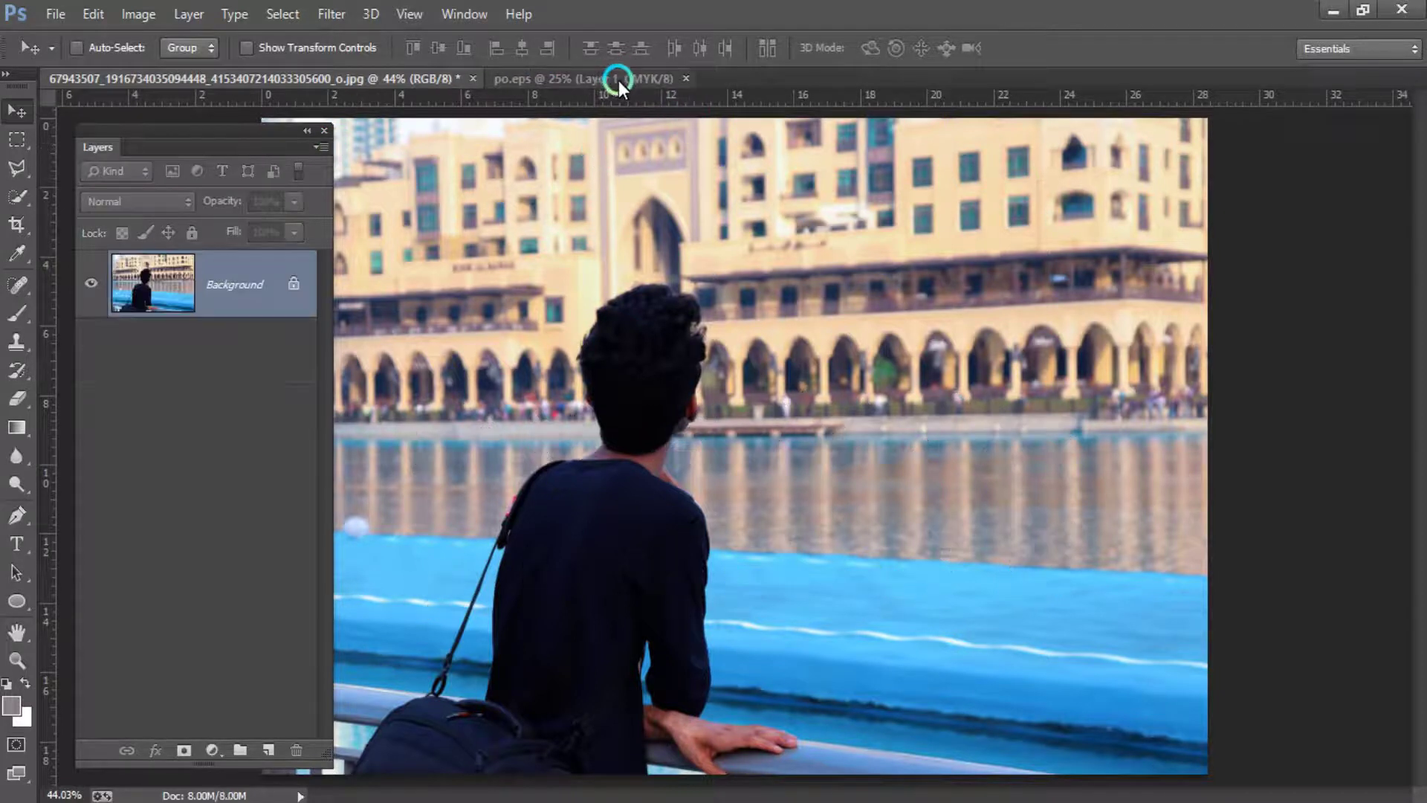
pyautogui.click(618, 79)
pyautogui.moveTo(802, 215)
pyautogui.mouseDown()
pyautogui.moveTo(486, 153)
pyautogui.moveTo(746, 389)
pyautogui.mouseUp()
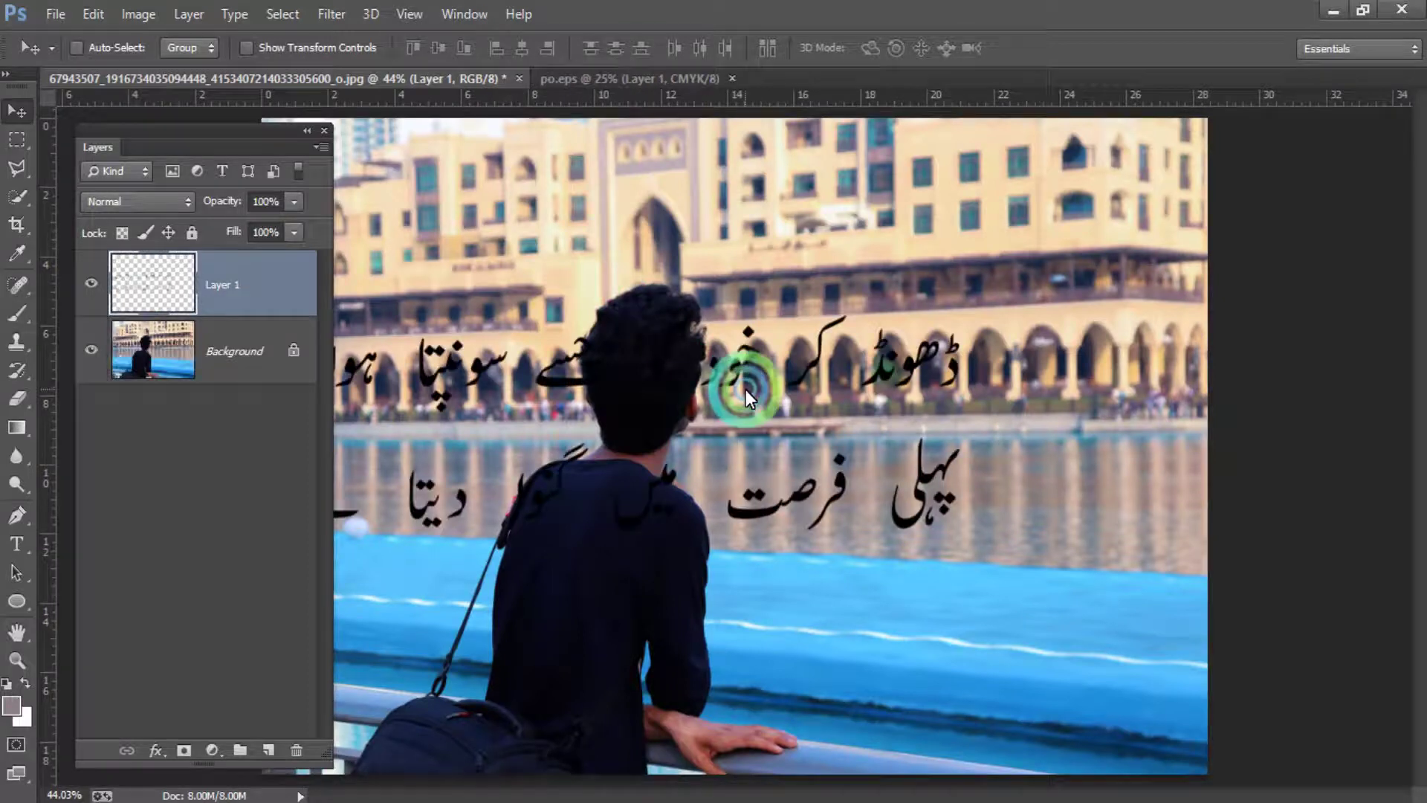
# - Close po.eps without saving and position the couplet lower right over the water
pyautogui.click(731, 79)
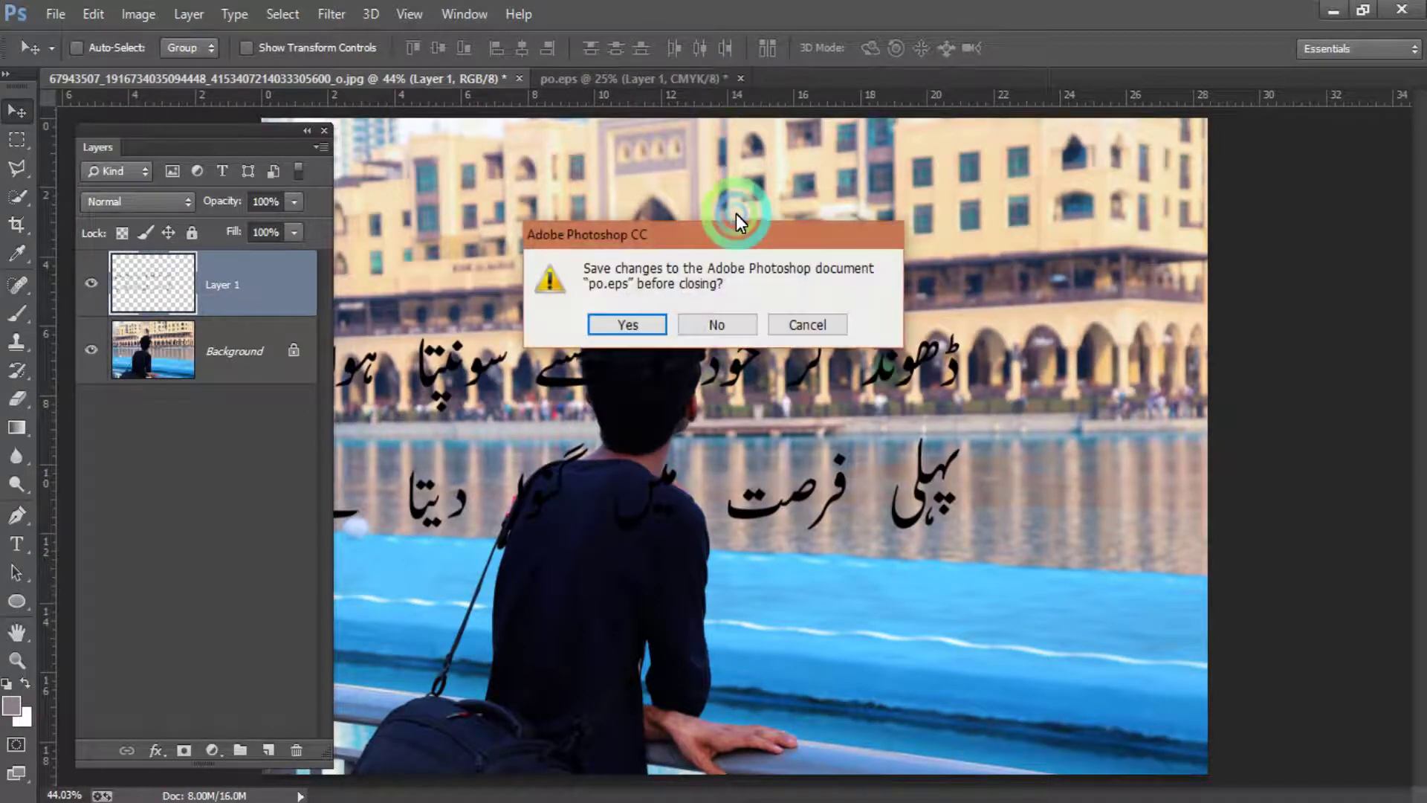
pyautogui.click(733, 327)
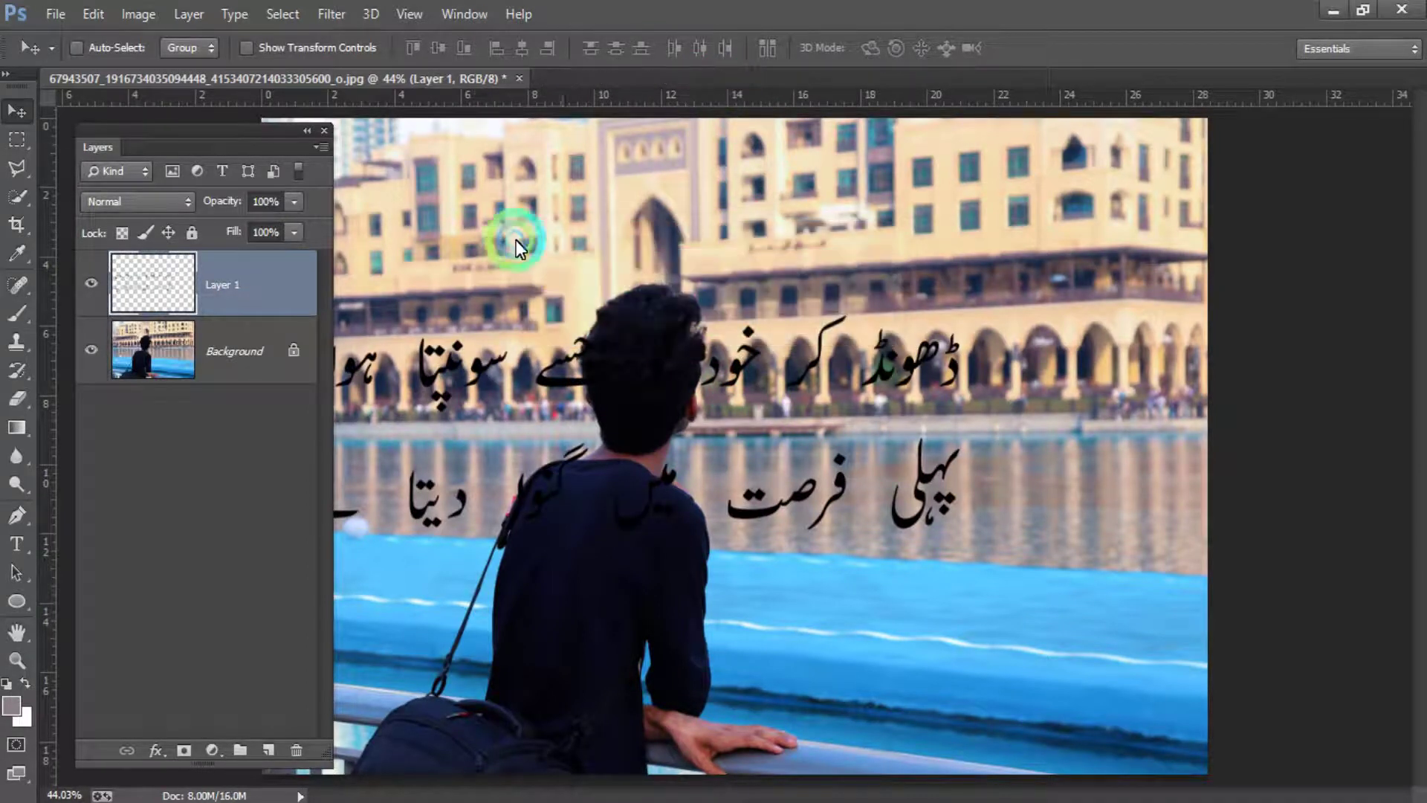
pyautogui.click(324, 131)
pyautogui.moveTo(649, 453)
pyautogui.mouseDown()
pyautogui.moveTo(786, 550)
pyautogui.moveTo(835, 562)
pyautogui.mouseUp()
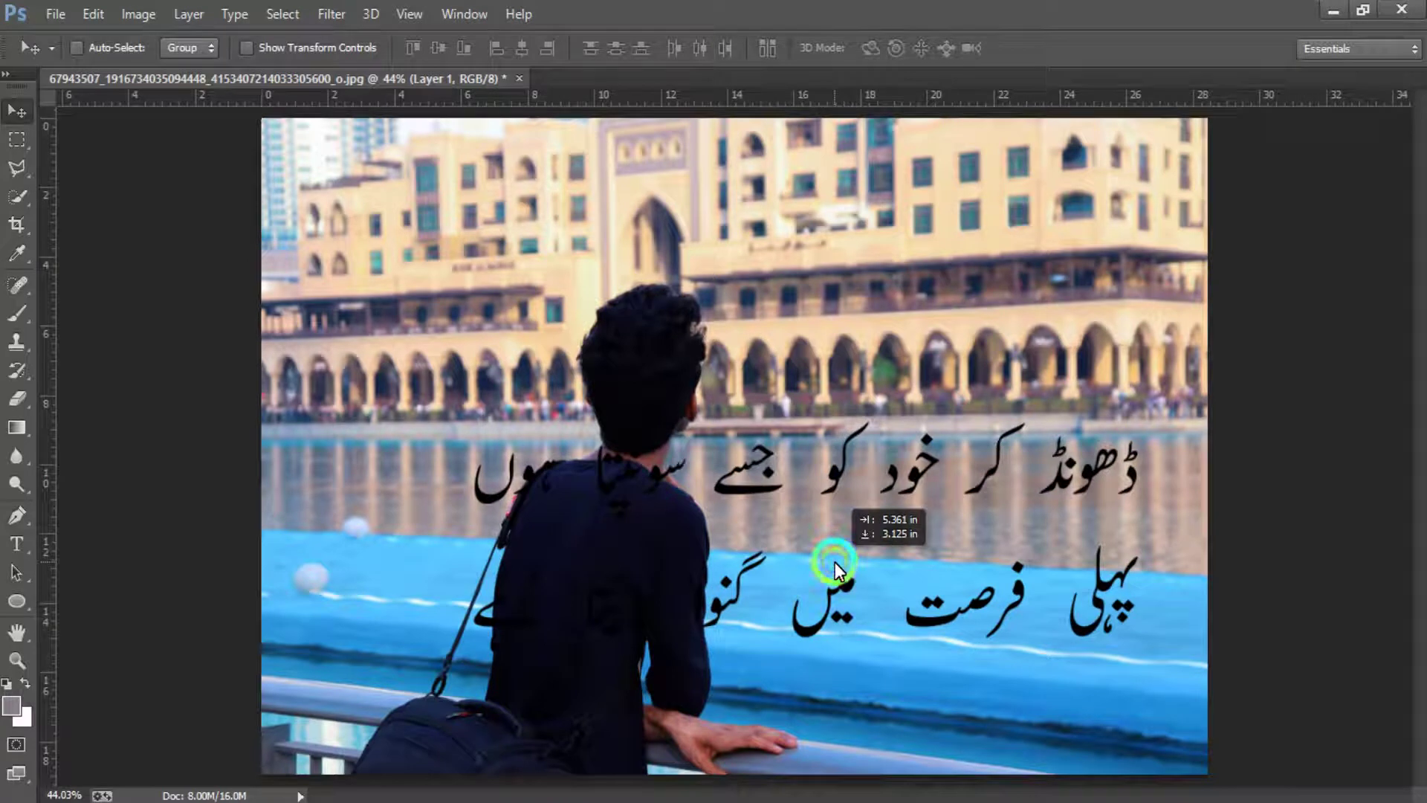
pyautogui.moveTo(836, 562); pyautogui.dragTo(853, 559)
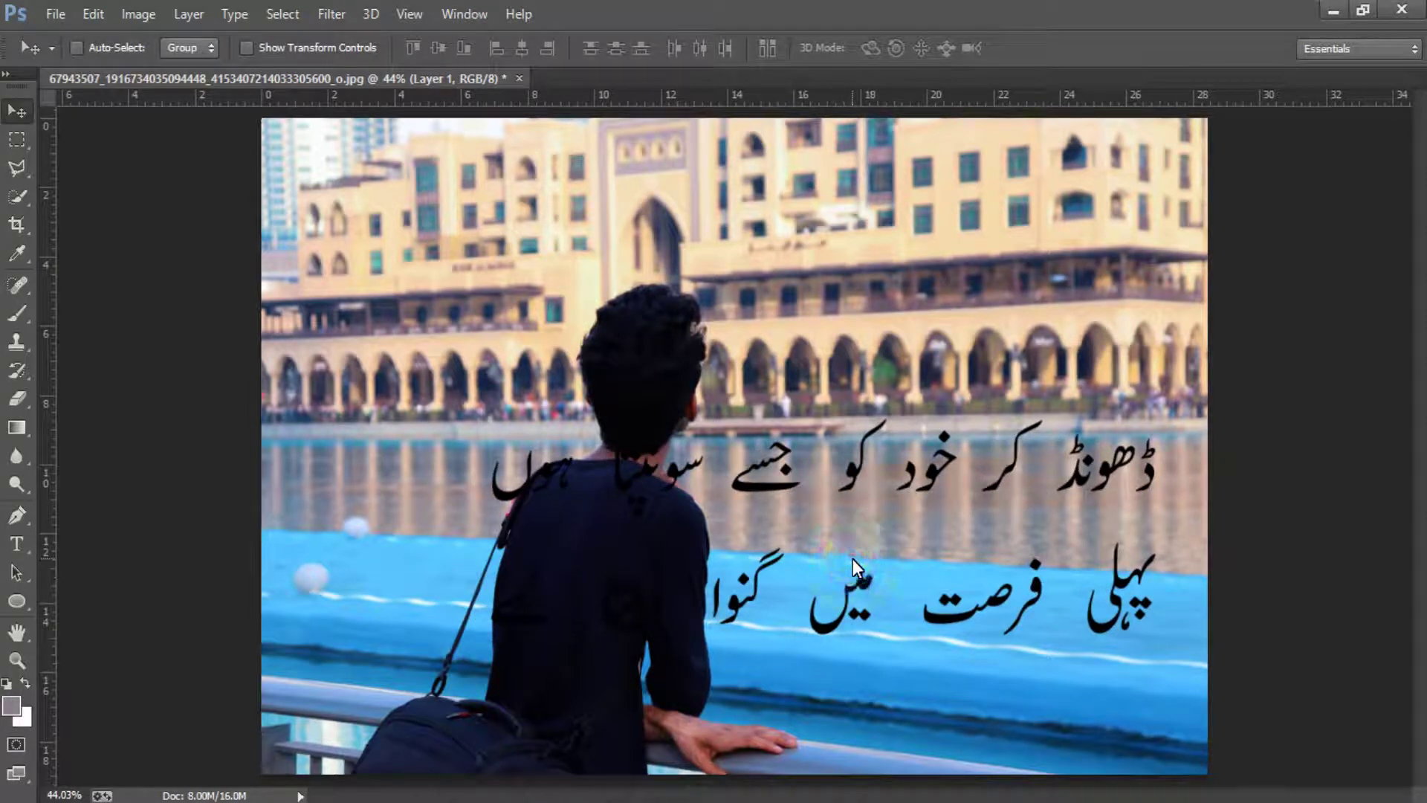
pyautogui.press('F7')
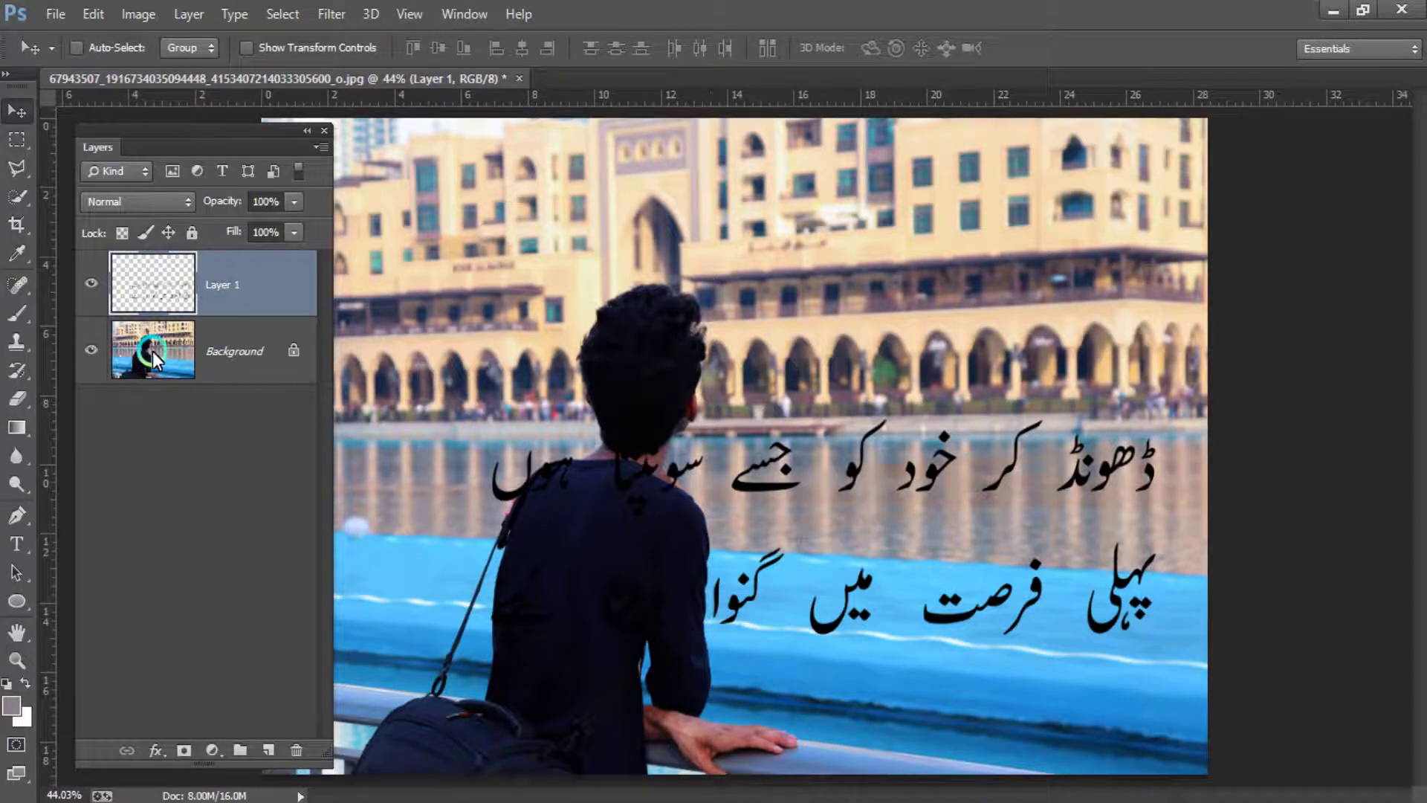
# - Hide Layer 1, select Background, and dock the Layers panel at the right edge
pyautogui.click(91, 287)
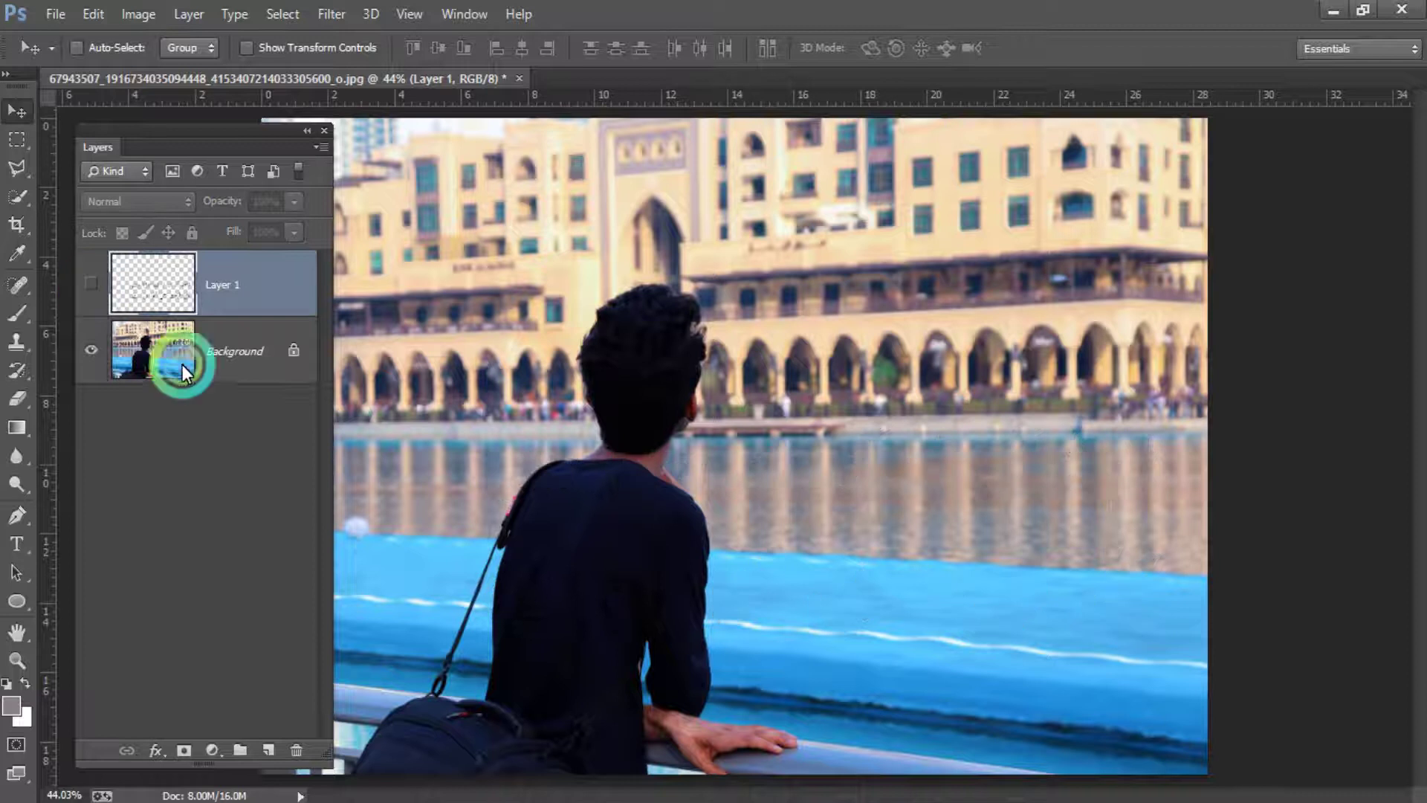
pyautogui.click(178, 363)
pyautogui.click(324, 132)
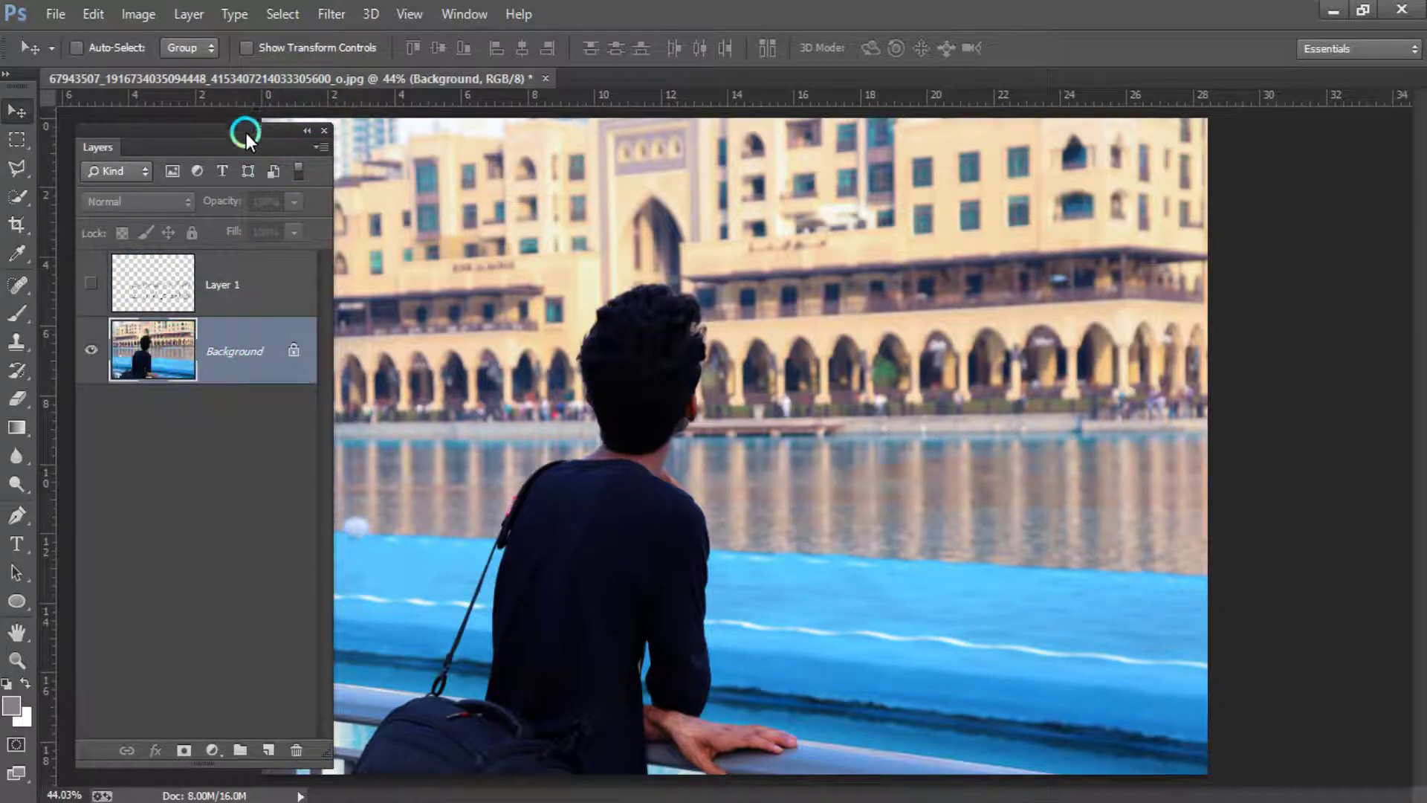
pyautogui.moveTo(246, 133); pyautogui.dragTo(1300, 119)
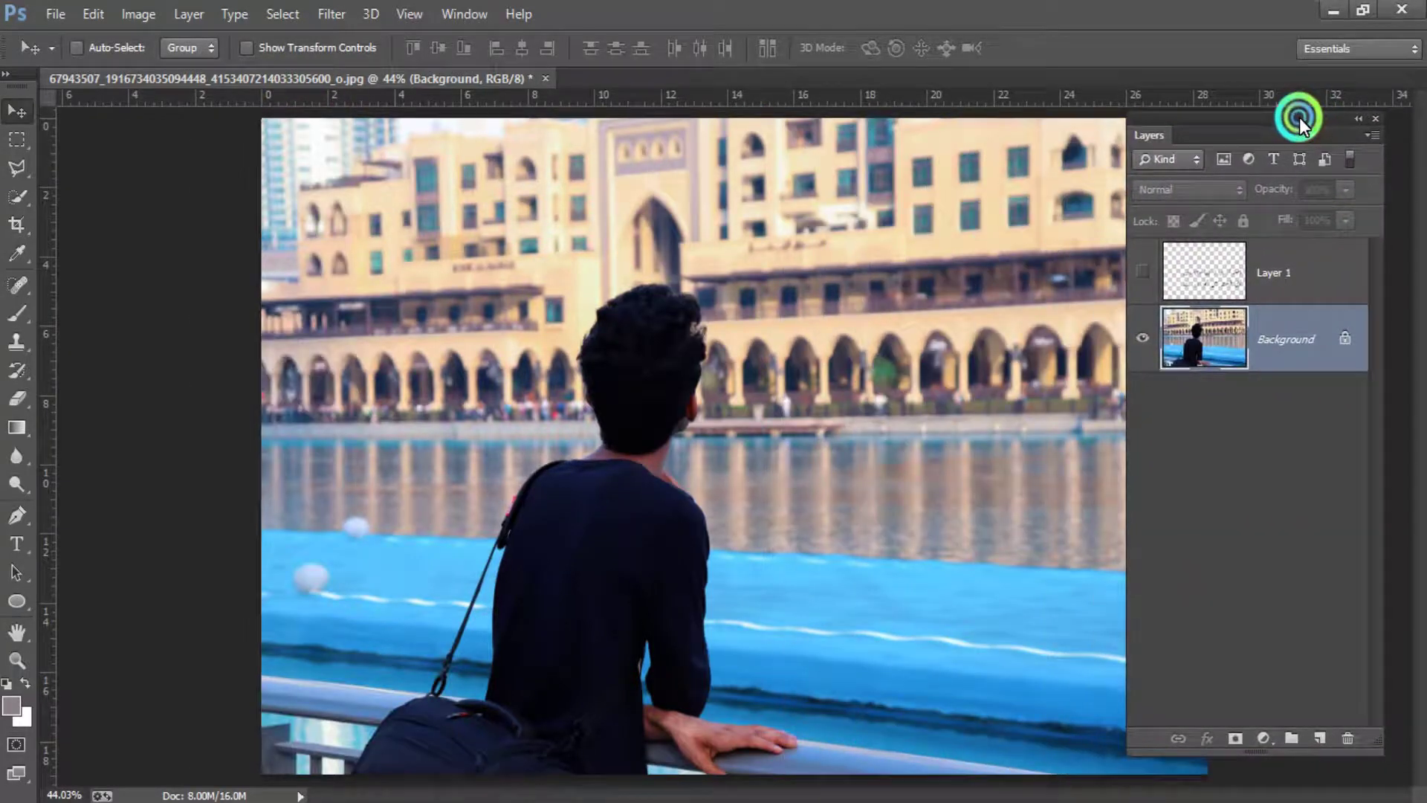
# - Duplicate the Background layer with Ctrl+J to create Background copy
pyautogui.rightClick(677, 362)
pyautogui.click(714, 377)
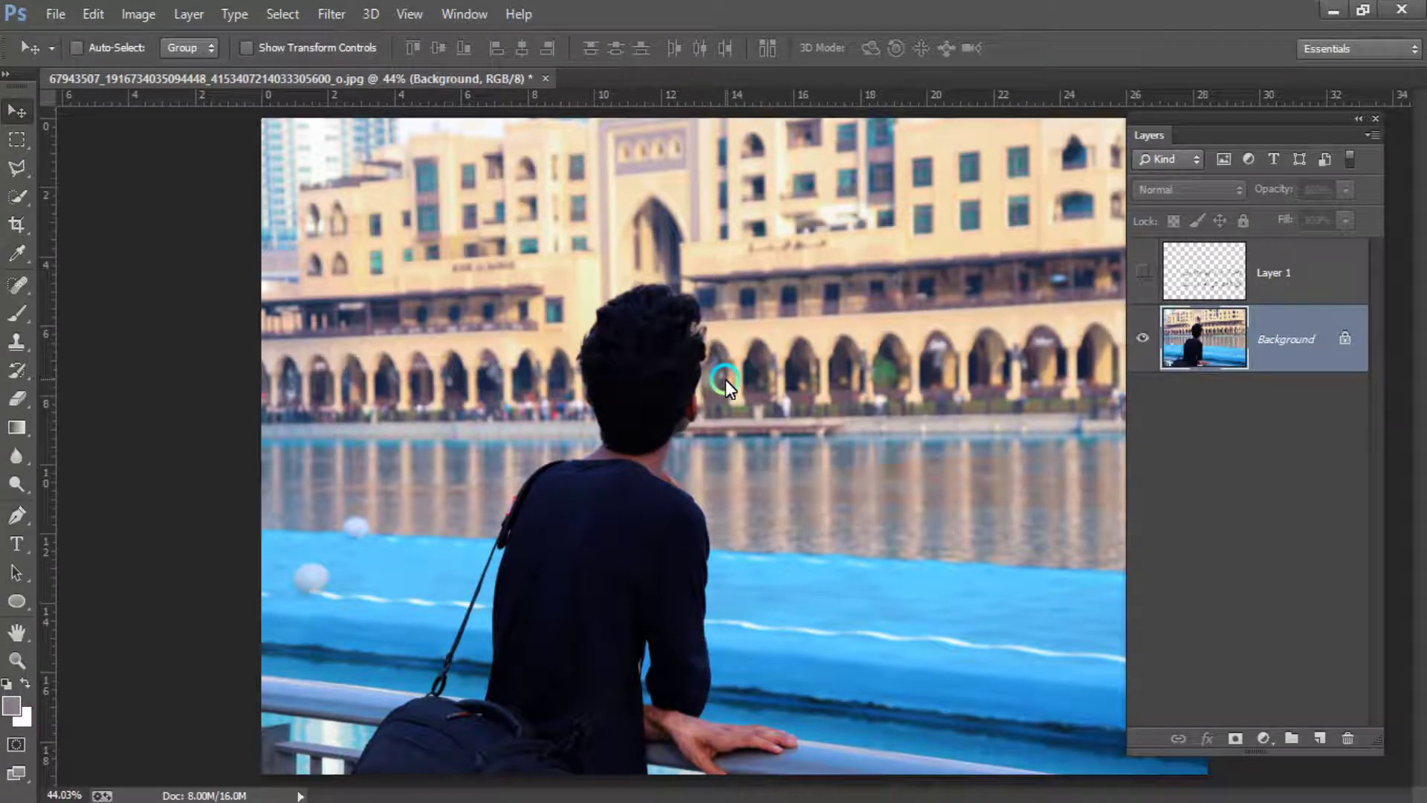
pyautogui.hotkey('ctrl', 'j')
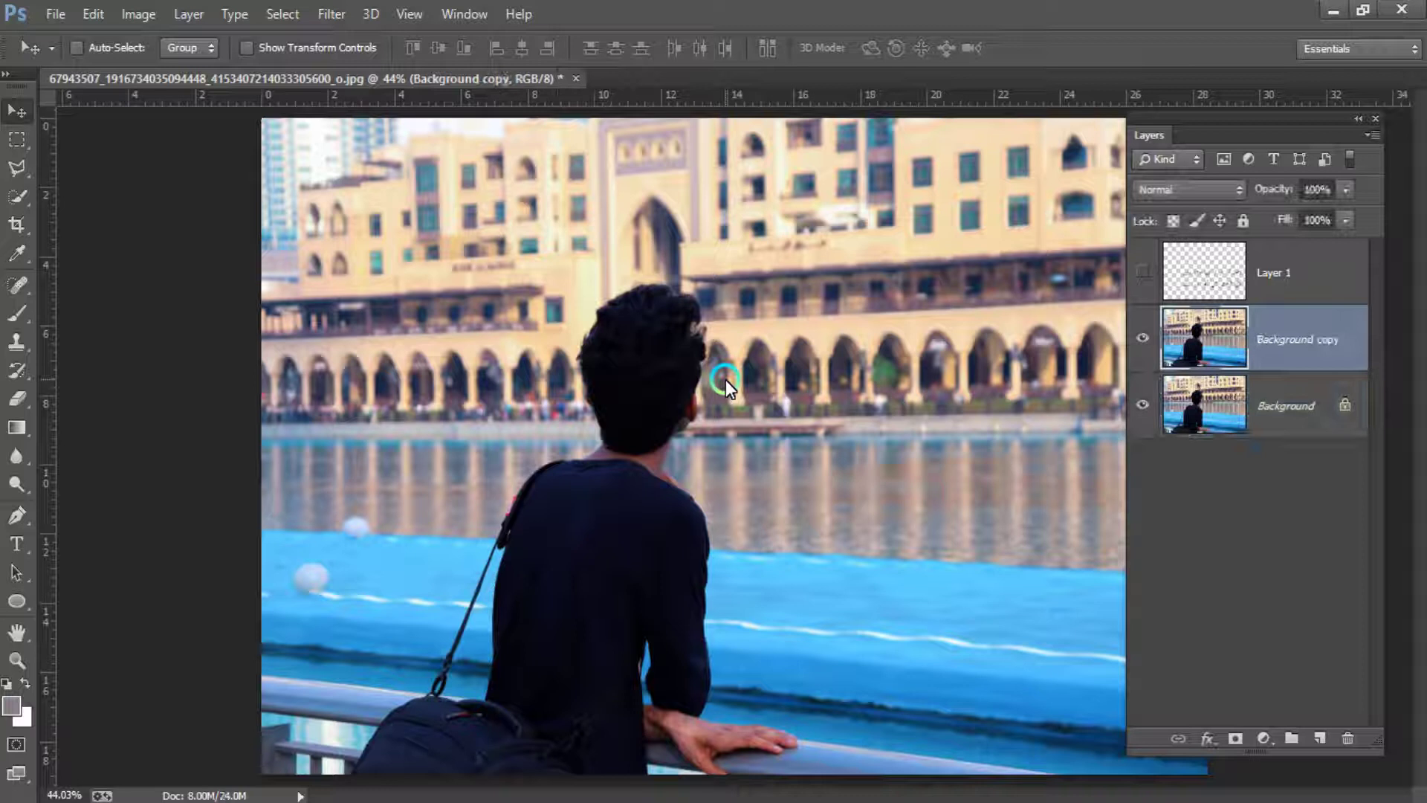
pyautogui.click(333, 17)
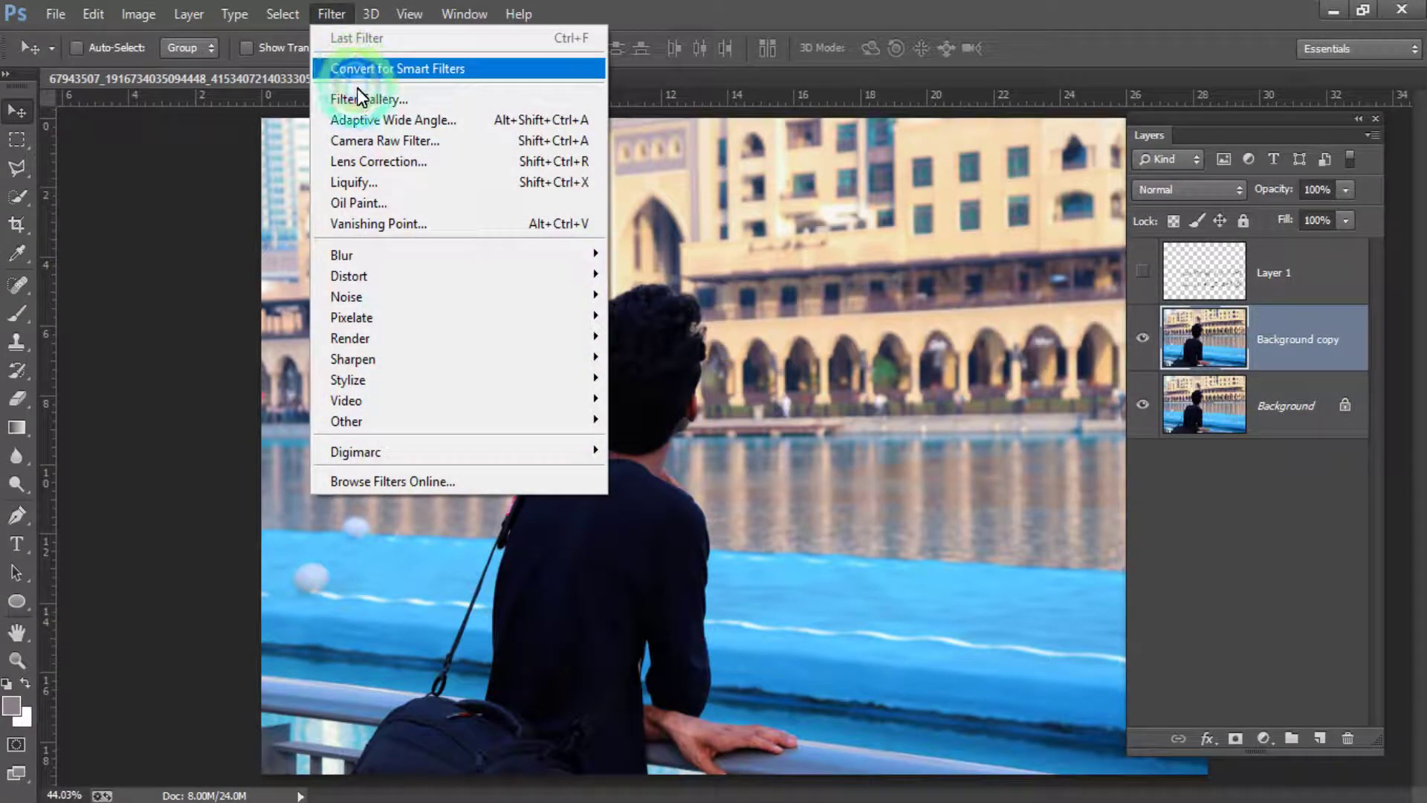
# - In the Camera Raw filter, adjust the colour temperature, settling near -3
pyautogui.click(387, 145)
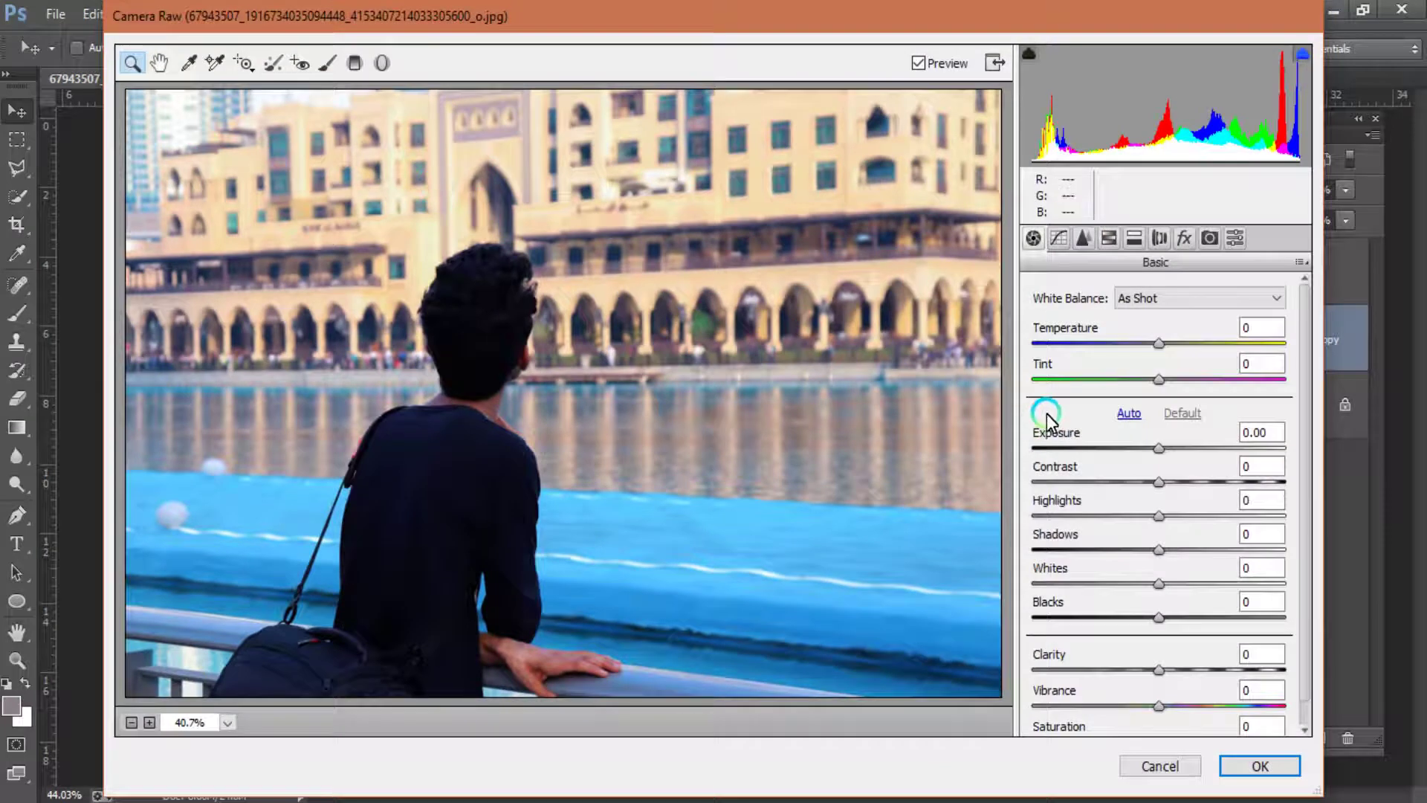
pyautogui.moveTo(1156, 346); pyautogui.dragTo(1185, 341)
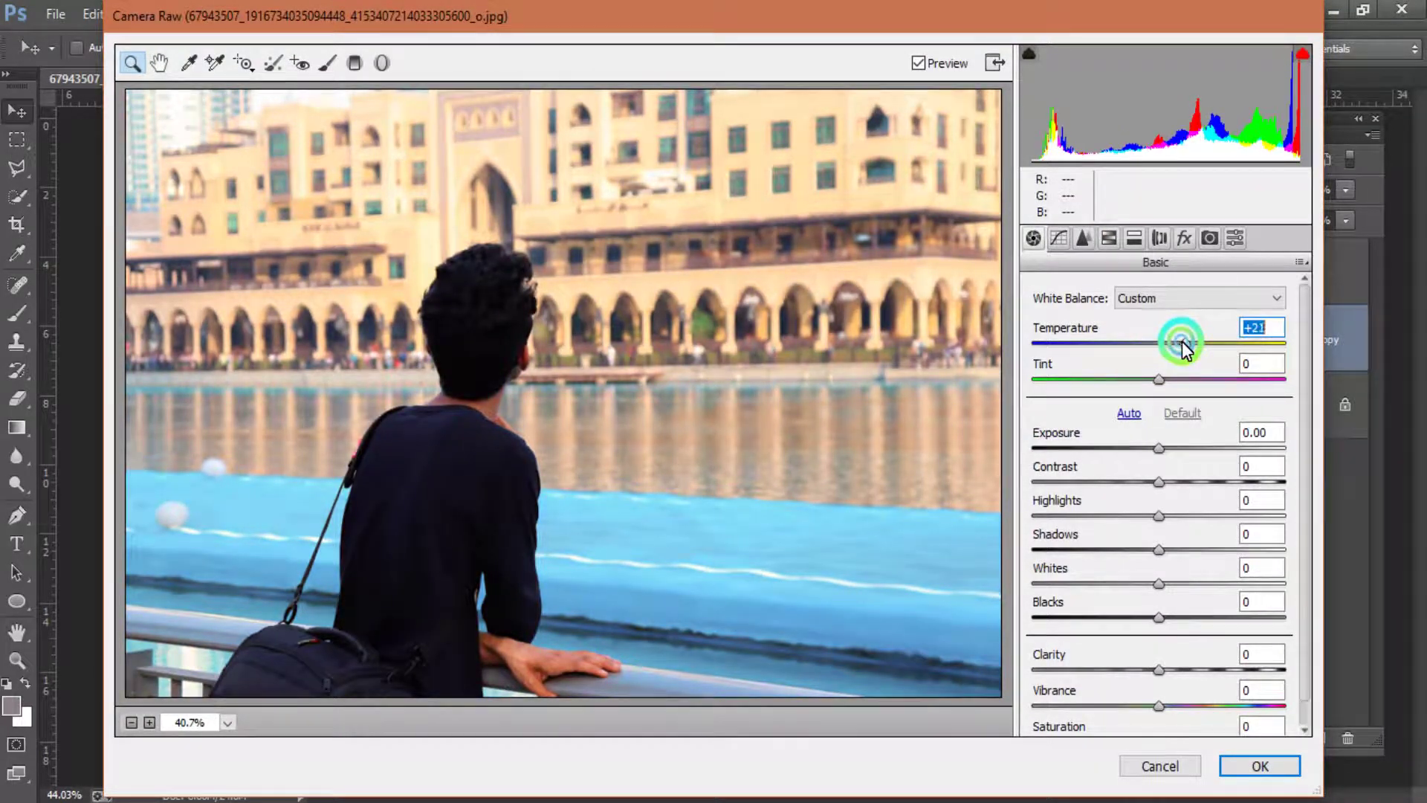
pyautogui.moveTo(1185, 341)
pyautogui.mouseDown()
pyautogui.moveTo(1113, 339)
pyautogui.moveTo(1187, 350)
pyautogui.mouseUp()
pyautogui.moveTo(1188, 348)
pyautogui.mouseDown()
pyautogui.moveTo(1152, 350)
pyautogui.moveTo(1139, 376)
pyautogui.mouseUp()
pyautogui.click(1158, 381)
# - Set Highlights -41, Shadows -26, Whites -38, Blacks -6 and Vibrance +28
pyautogui.moveTo(1312, 408)
pyautogui.mouseDown()
pyautogui.moveTo(1081, 485)
pyautogui.moveTo(1106, 490)
pyautogui.mouseUp()
pyautogui.click(1166, 493)
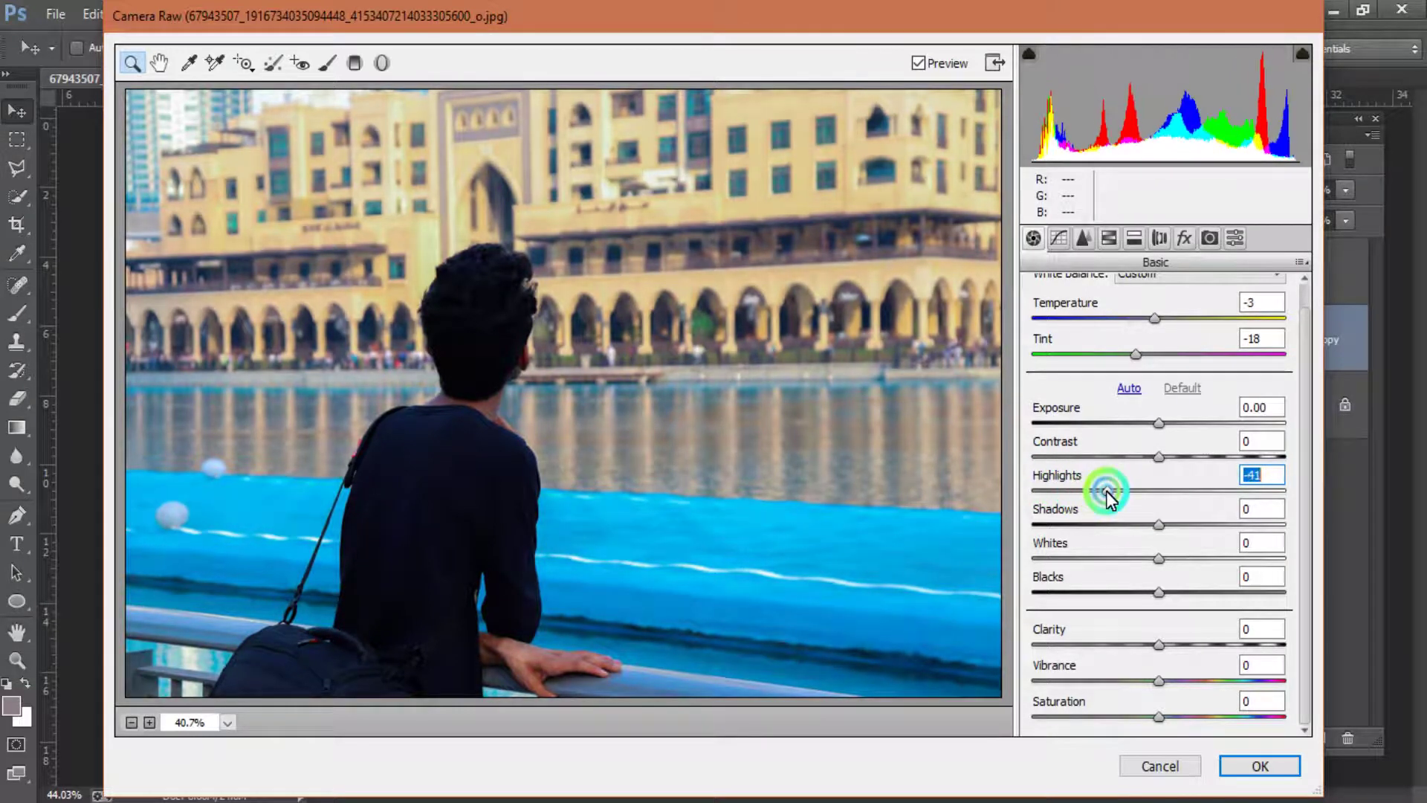
pyautogui.moveTo(1160, 527)
pyautogui.mouseDown()
pyautogui.moveTo(1116, 521)
pyautogui.moveTo(1109, 558)
pyautogui.moveTo(1152, 592)
pyautogui.mouseUp()
pyautogui.moveTo(1176, 681)
pyautogui.mouseDown()
pyautogui.moveTo(1198, 681)
pyautogui.moveTo(1189, 718)
pyautogui.moveTo(1148, 712)
pyautogui.moveTo(1164, 721)
pyautogui.mouseUp()
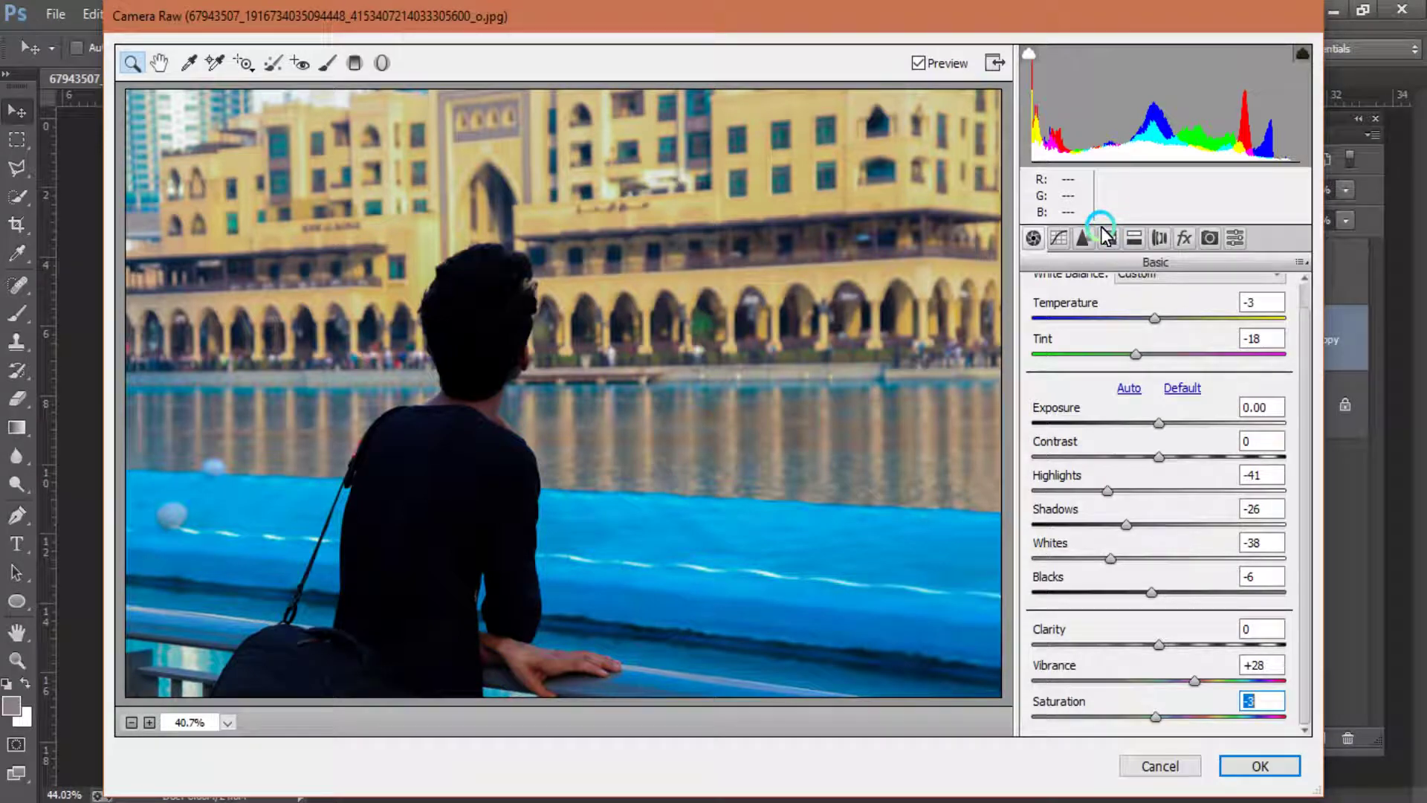
# - Shift the Blues hue to +8 in HSL and apply the Camera Raw grade
pyautogui.click(1083, 238)
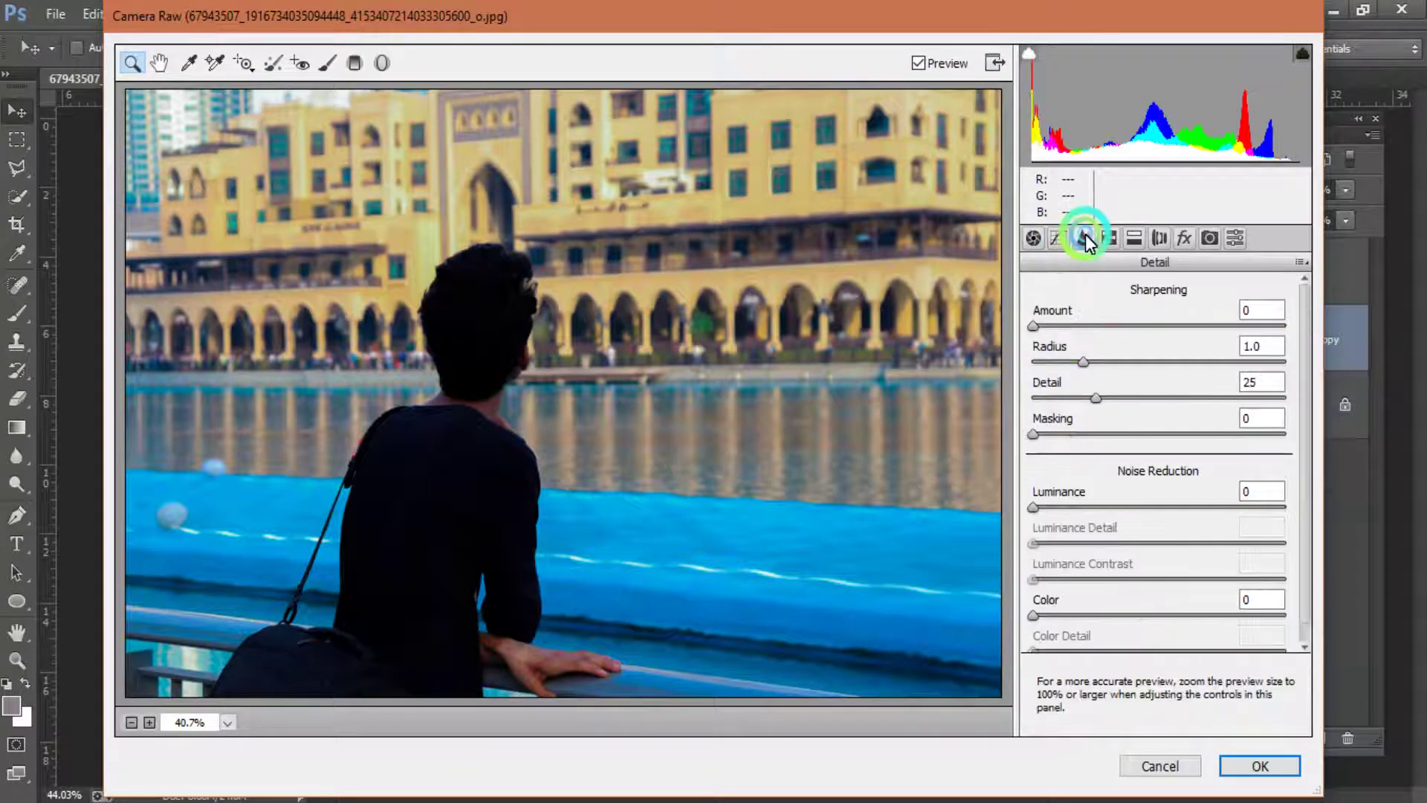
pyautogui.click(1108, 238)
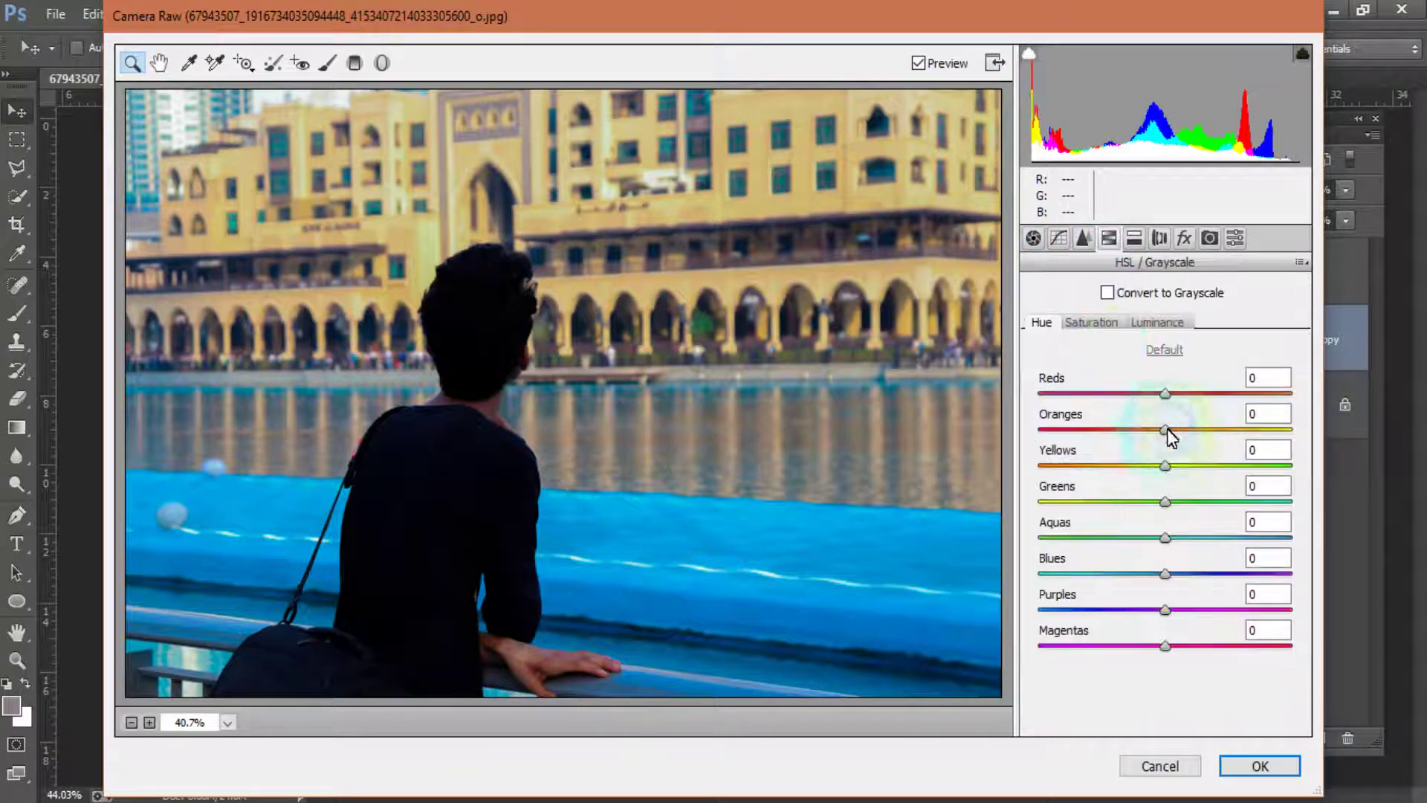
pyautogui.click(1166, 573)
pyautogui.moveTo(1167, 573); pyautogui.dragTo(1174, 589)
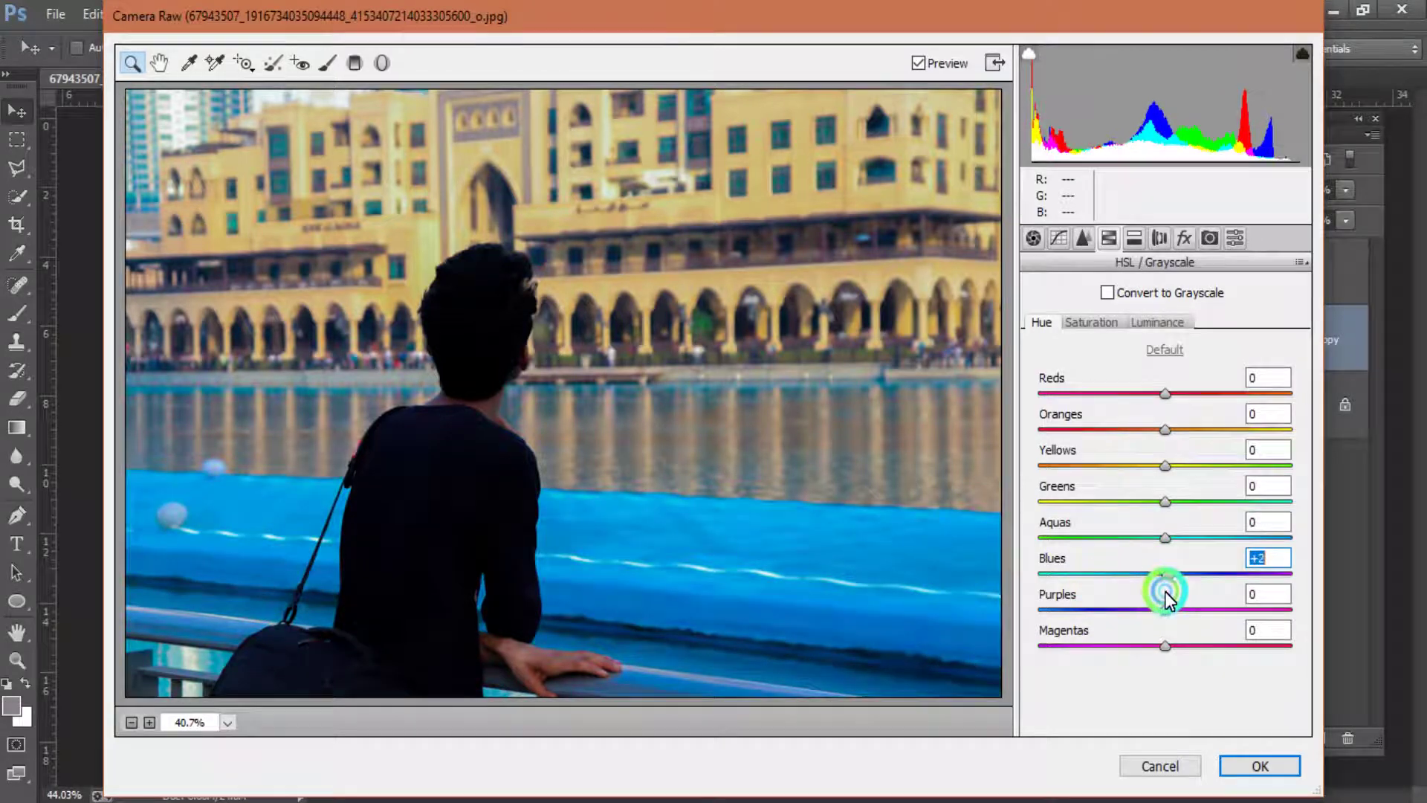
pyautogui.click(1035, 238)
pyautogui.click(1258, 766)
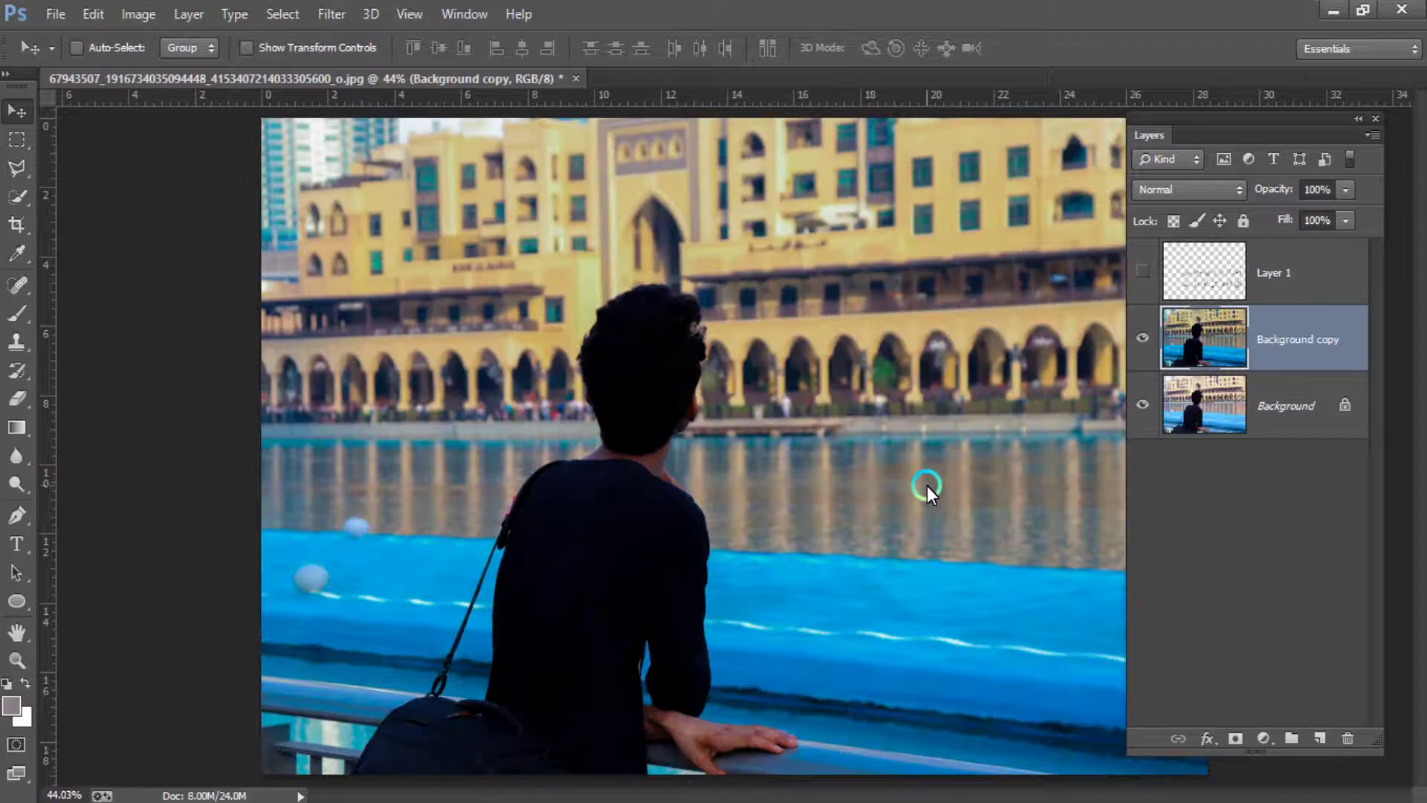
# - Toggle the Urdu text and graded copy visibility to compare with the original
pyautogui.scroll(-5, 926, 485)
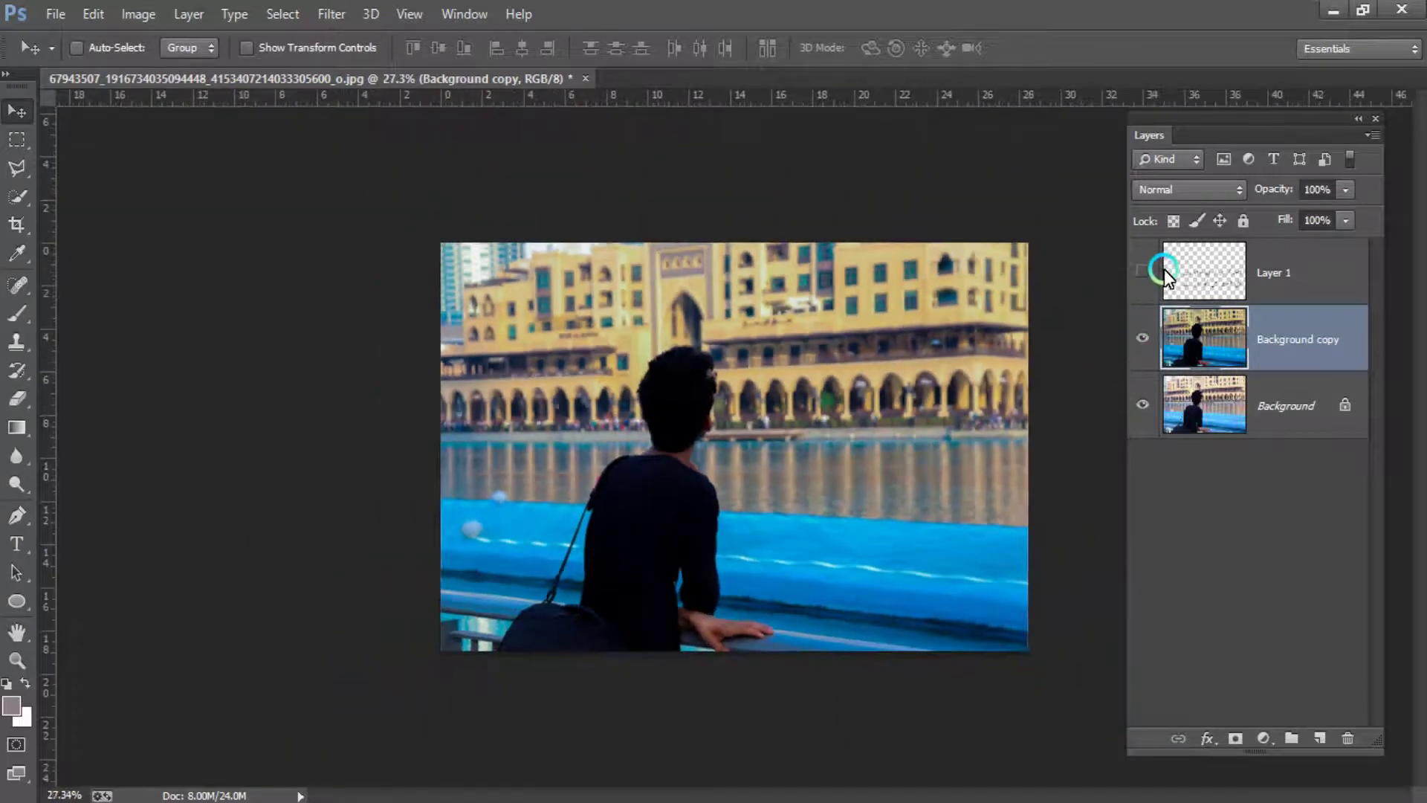
pyautogui.click(1143, 270)
pyautogui.click(1142, 270)
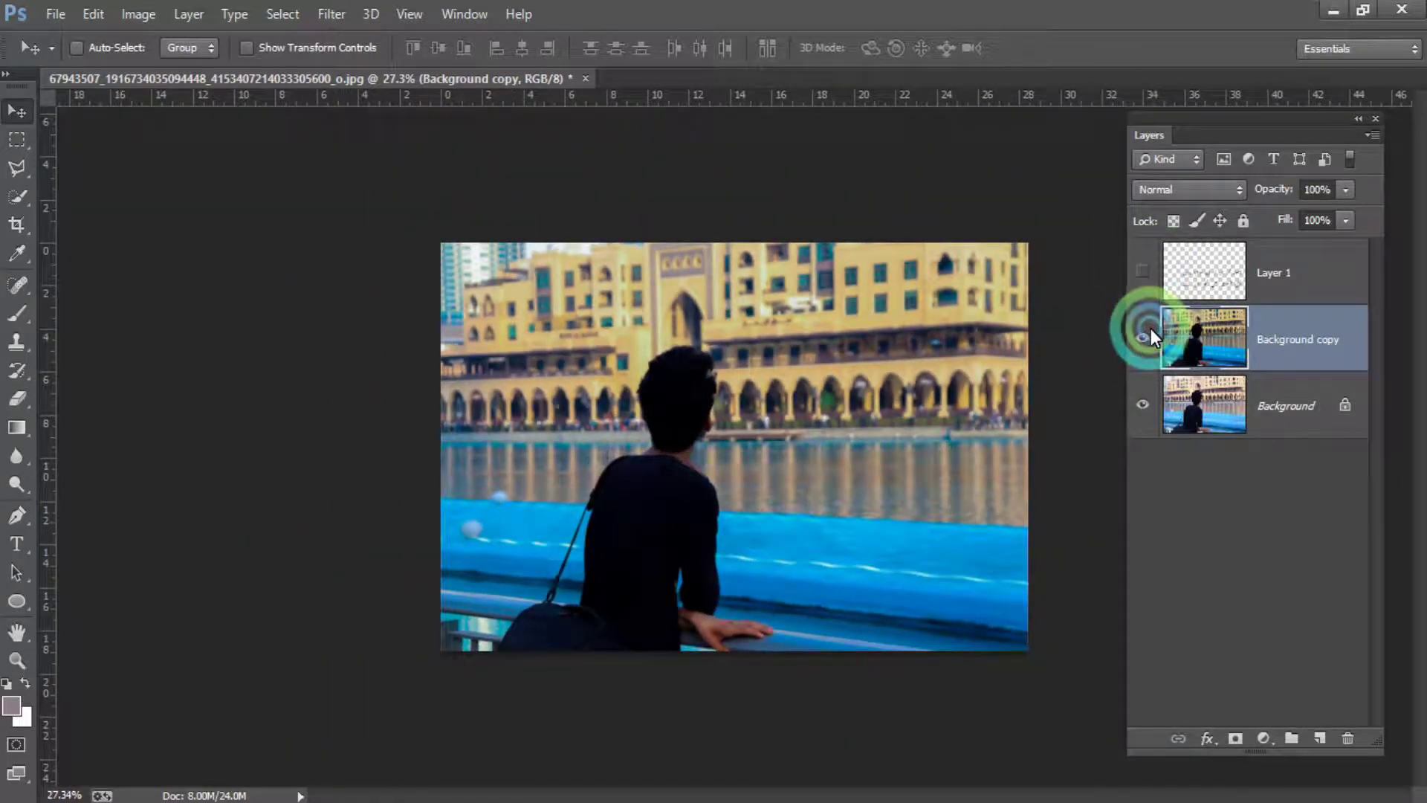
pyautogui.click(1149, 328)
pyautogui.click(1149, 327)
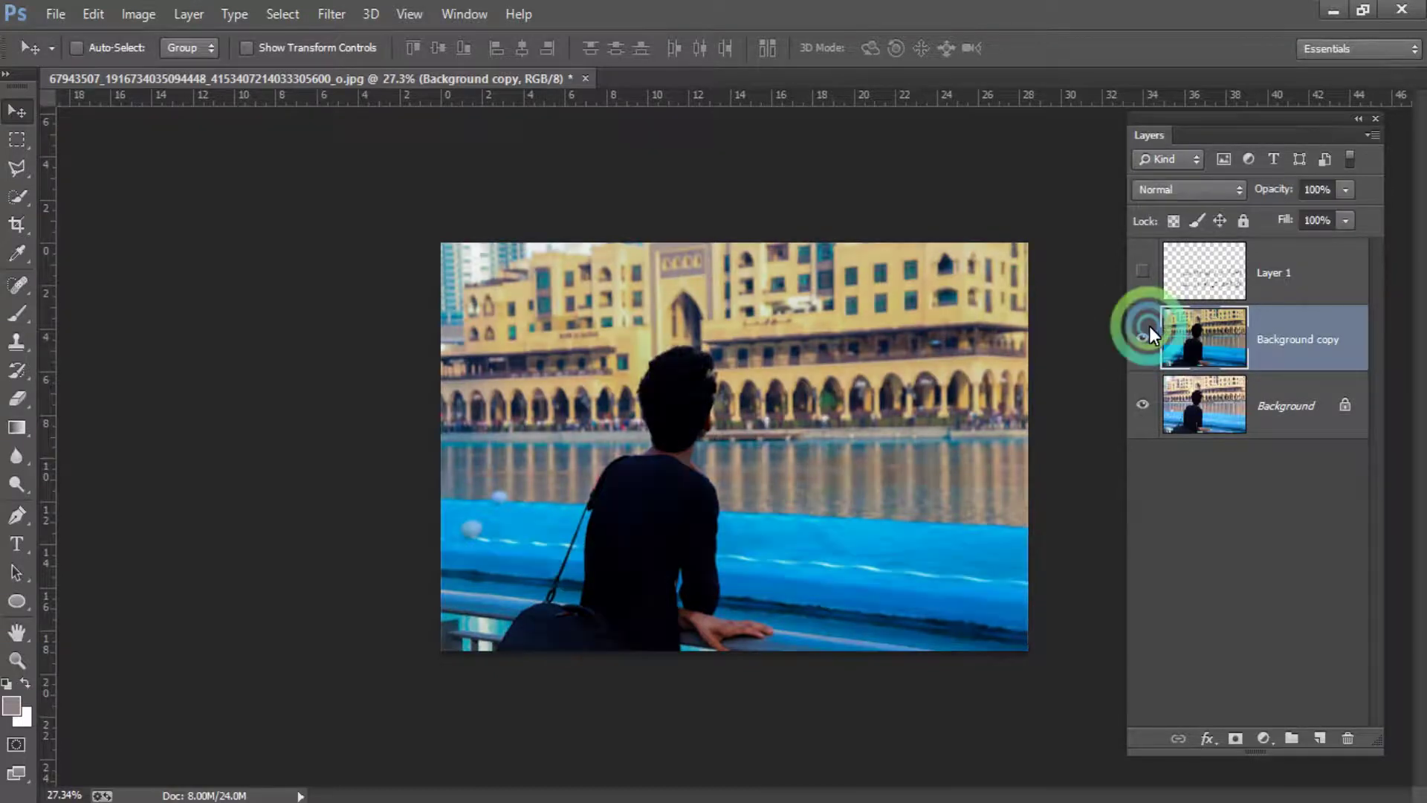
# - Set Background copy opacity to 80%, merge it down, and duplicate Background again
pyautogui.click(1319, 189)
pyautogui.write('80')
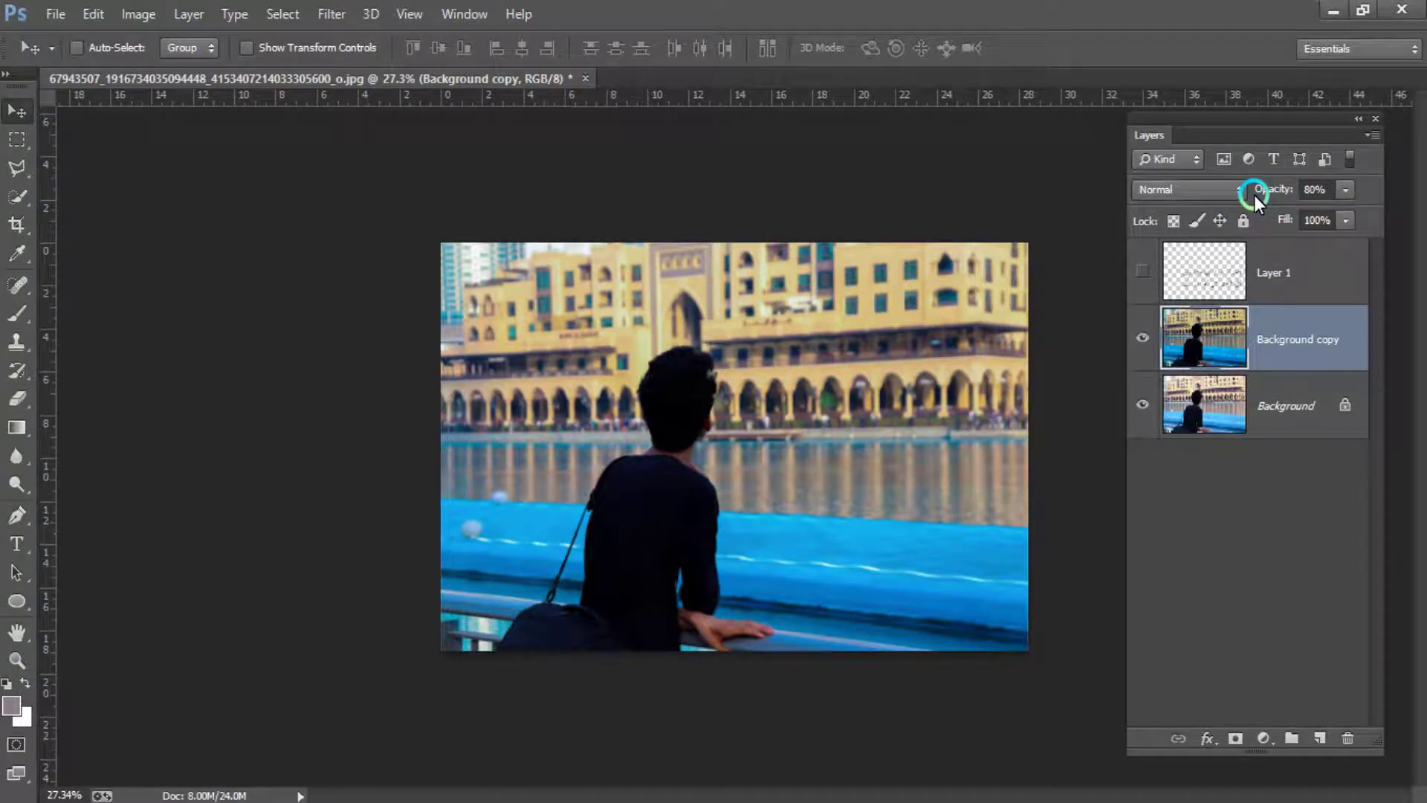
pyautogui.hotkey('ctrl', 'e')
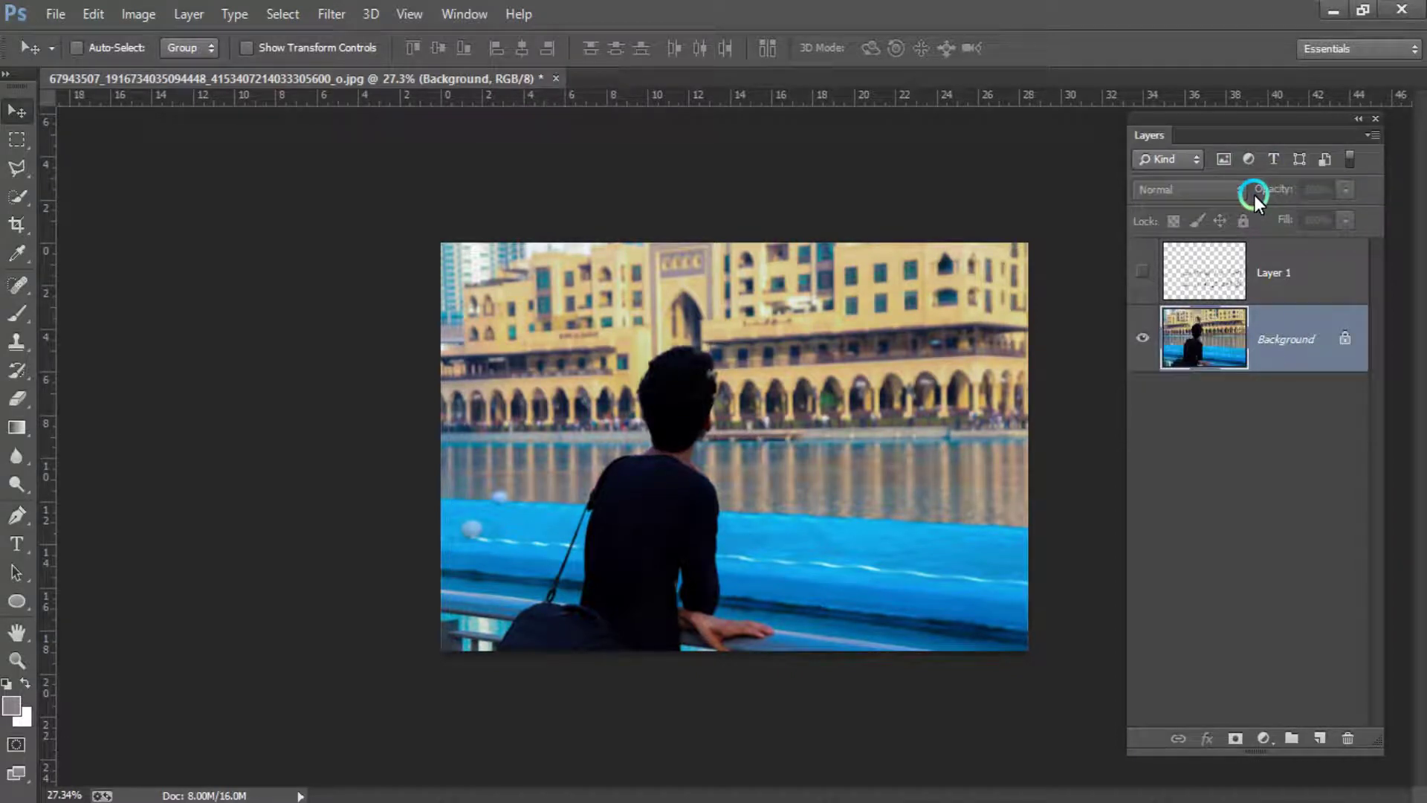
pyautogui.hotkey('ctrl', 'j')
pyautogui.click(132, 14)
pyautogui.moveTo(169, 69)
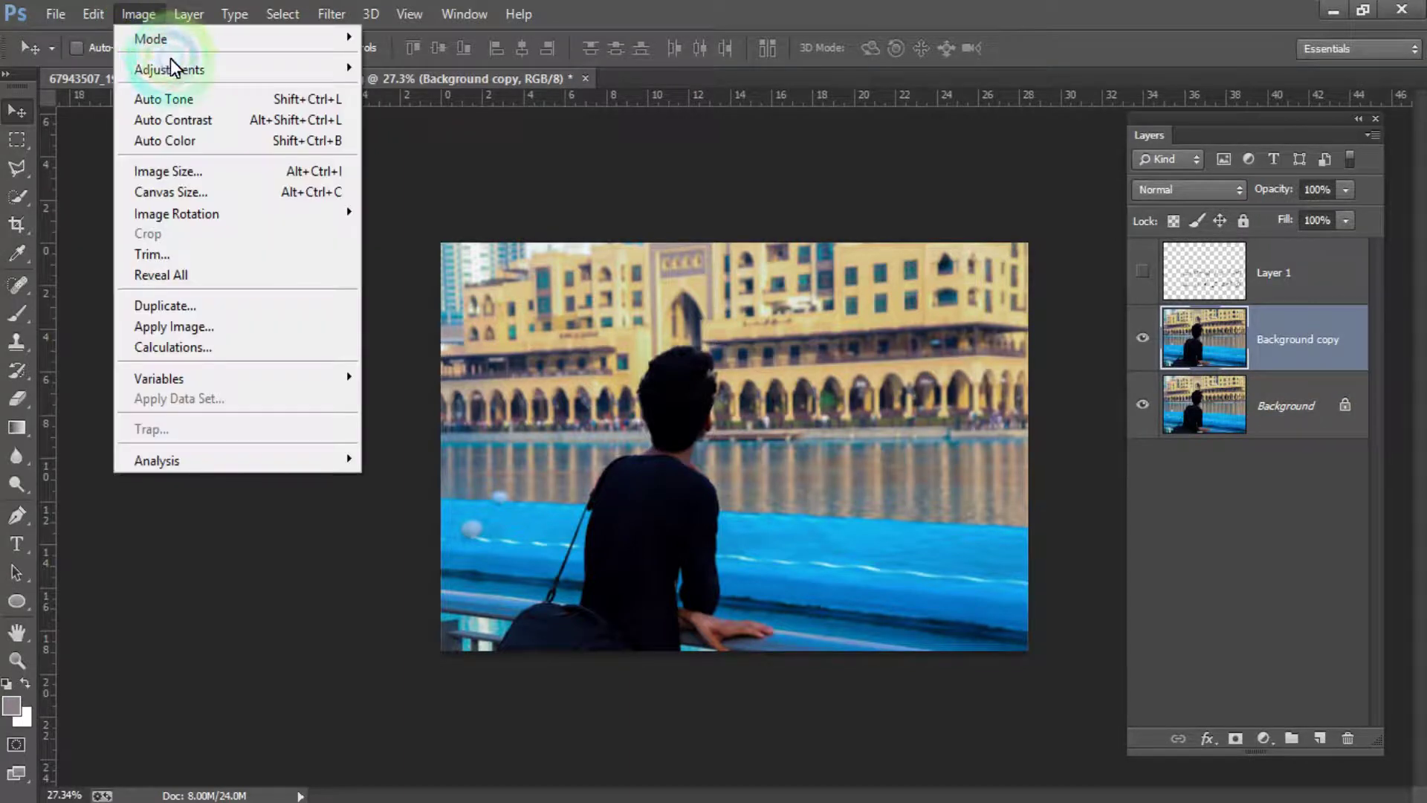
# - Apply Selective Color, adding black to the Reds, Neutrals and Blacks
pyautogui.click(426, 403)
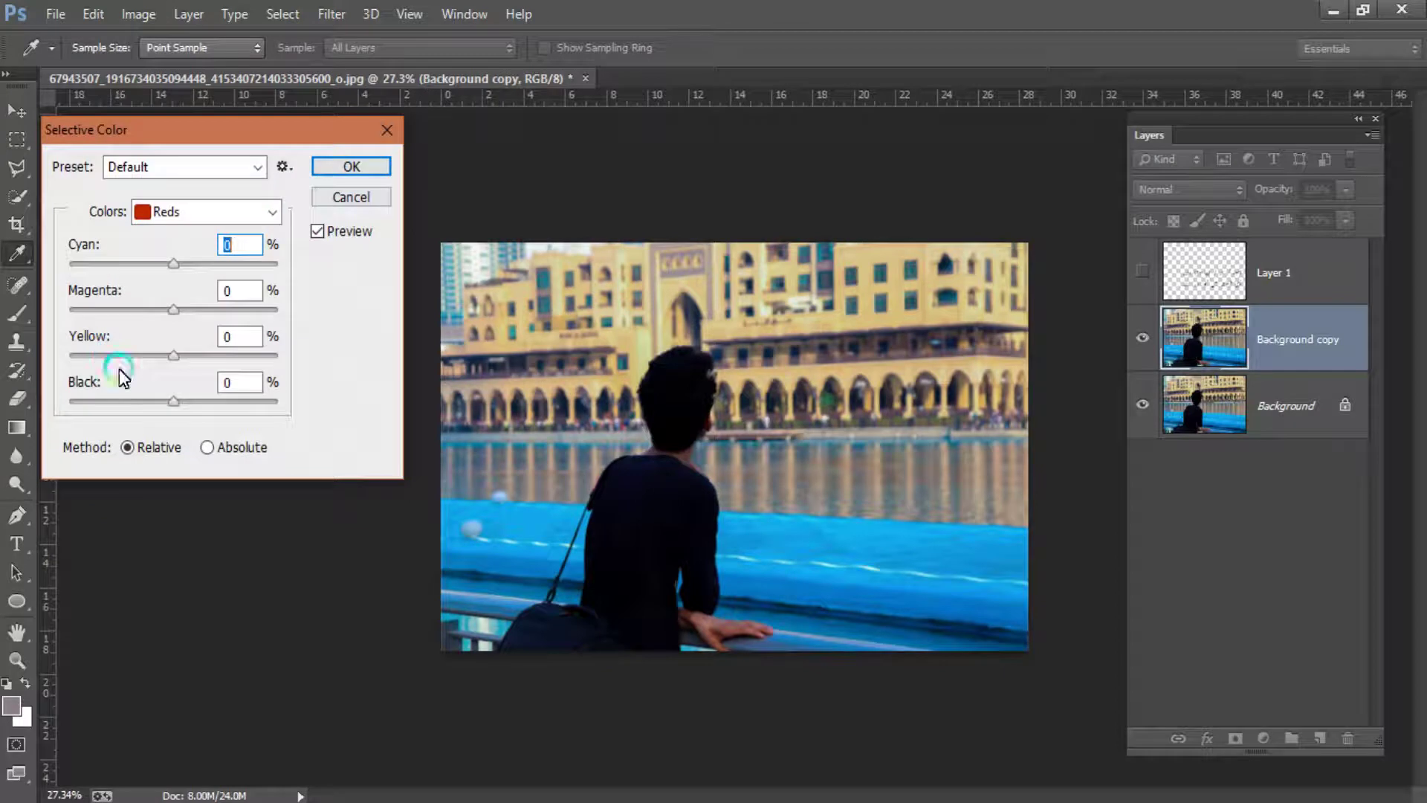
pyautogui.moveTo(175, 402); pyautogui.dragTo(186, 401)
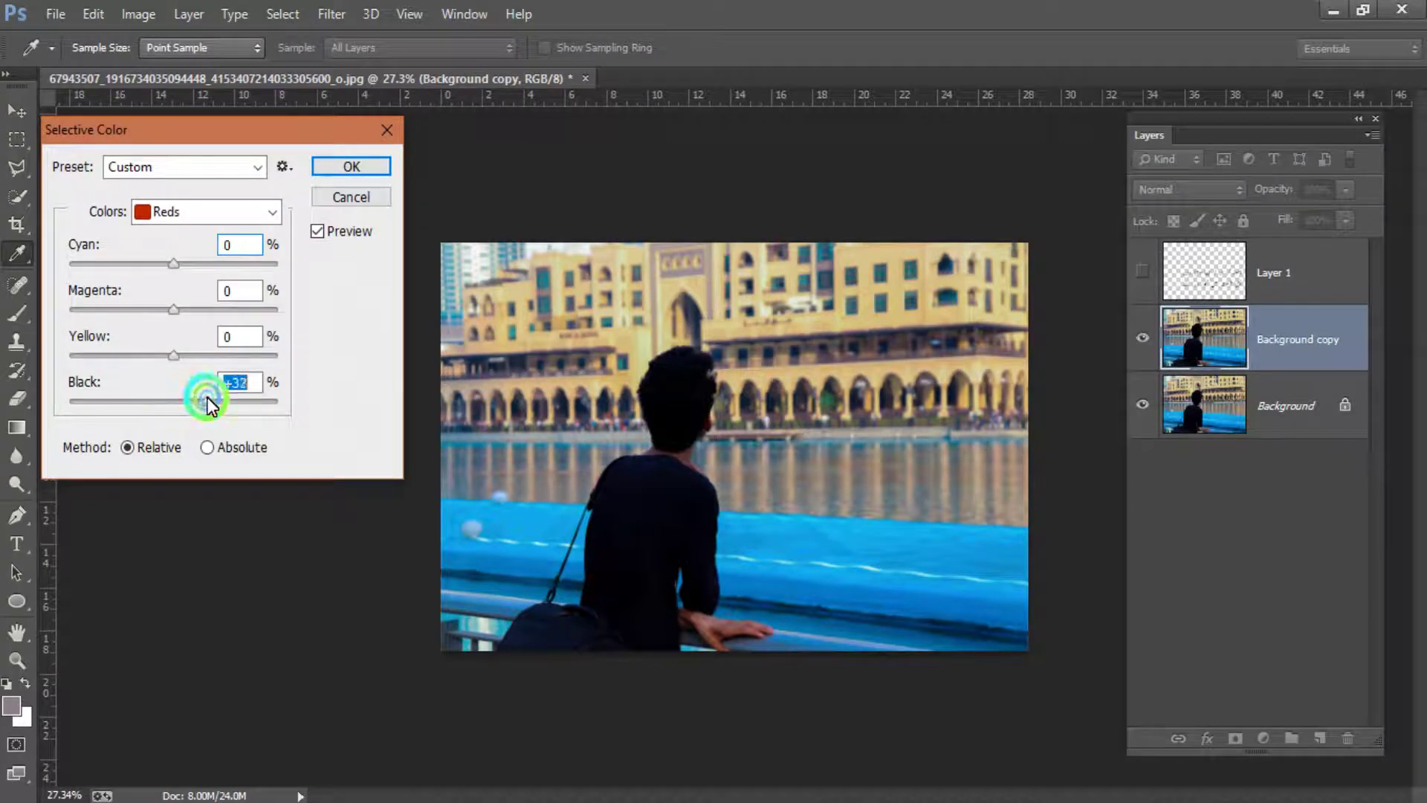
pyautogui.click(180, 221)
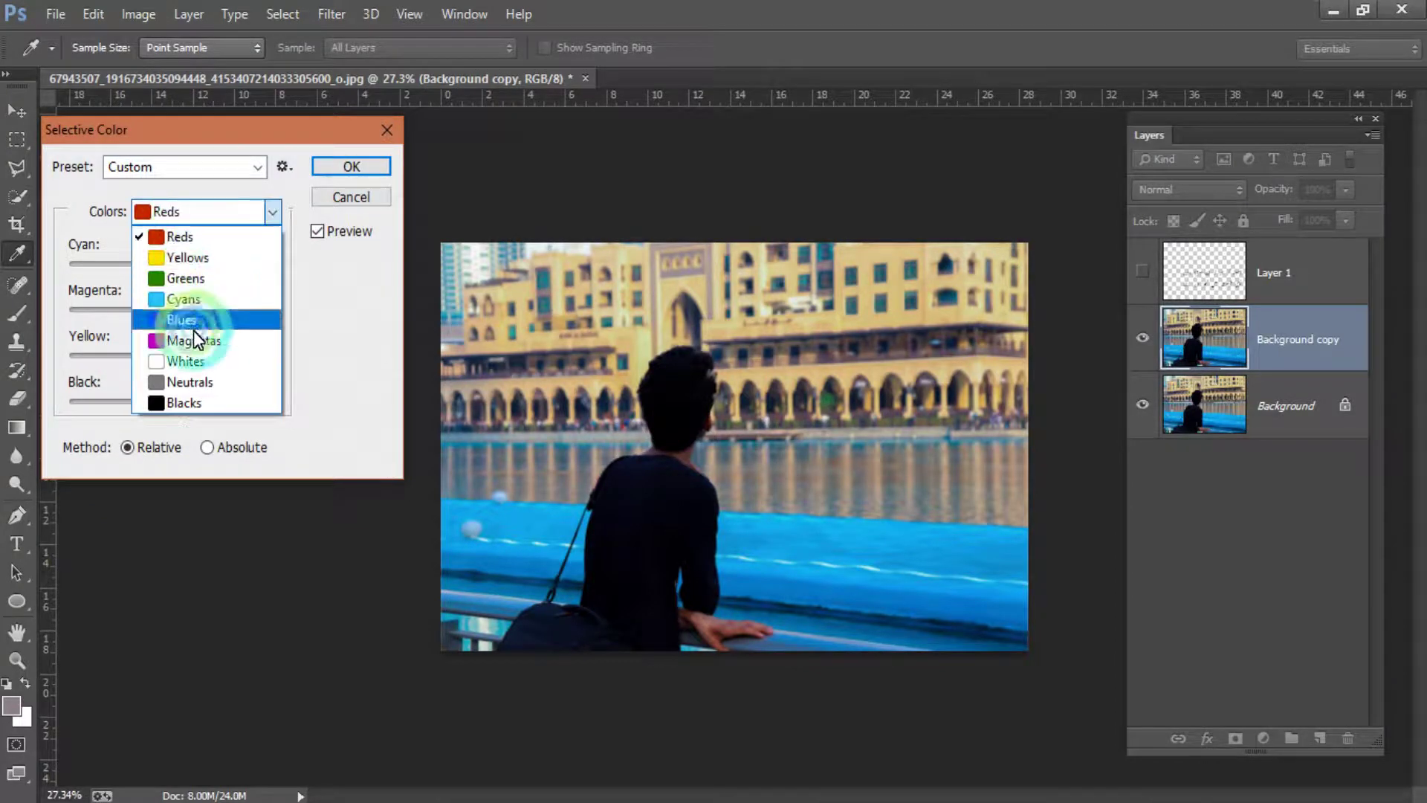
pyautogui.click(193, 383)
pyautogui.moveTo(173, 401); pyautogui.dragTo(195, 403)
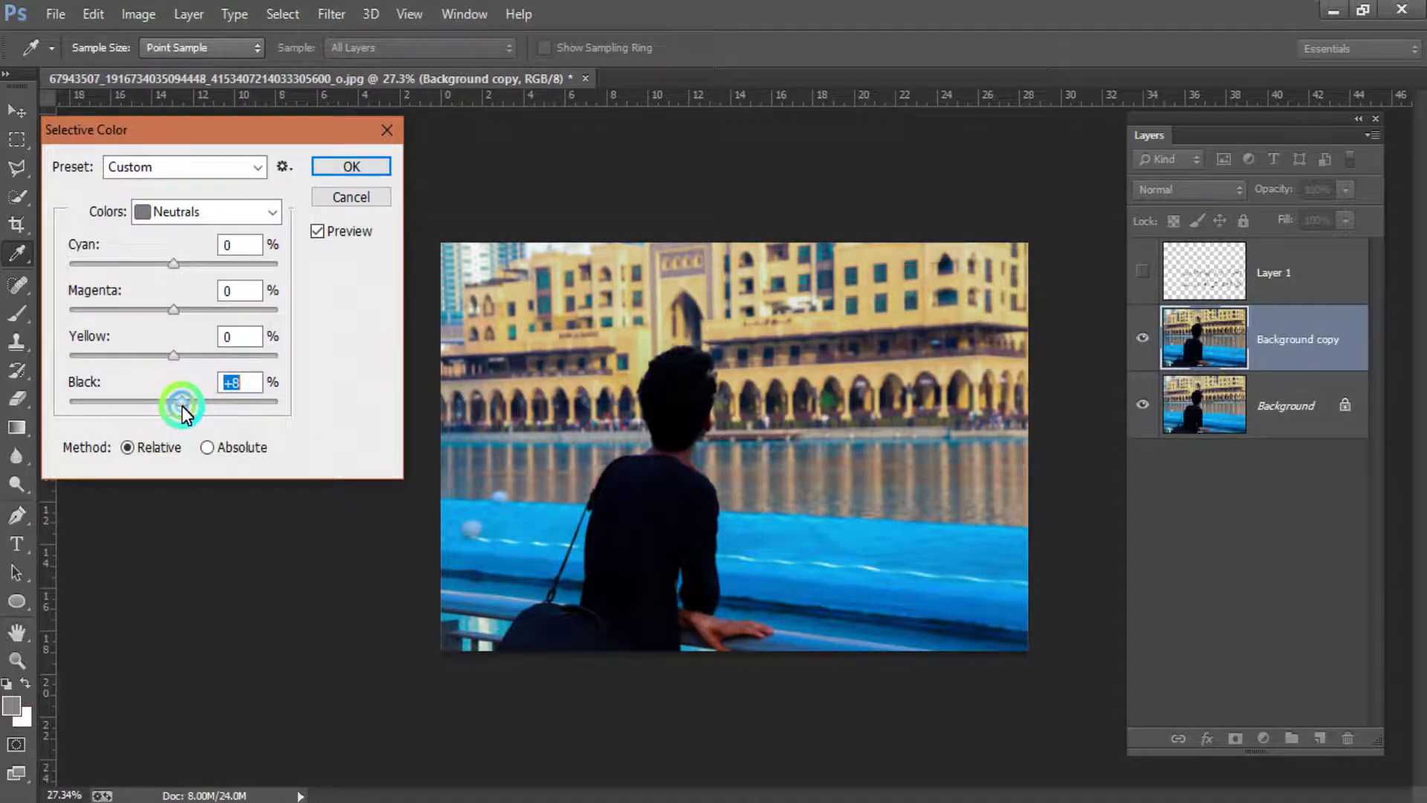
pyautogui.click(157, 217)
pyautogui.click(185, 402)
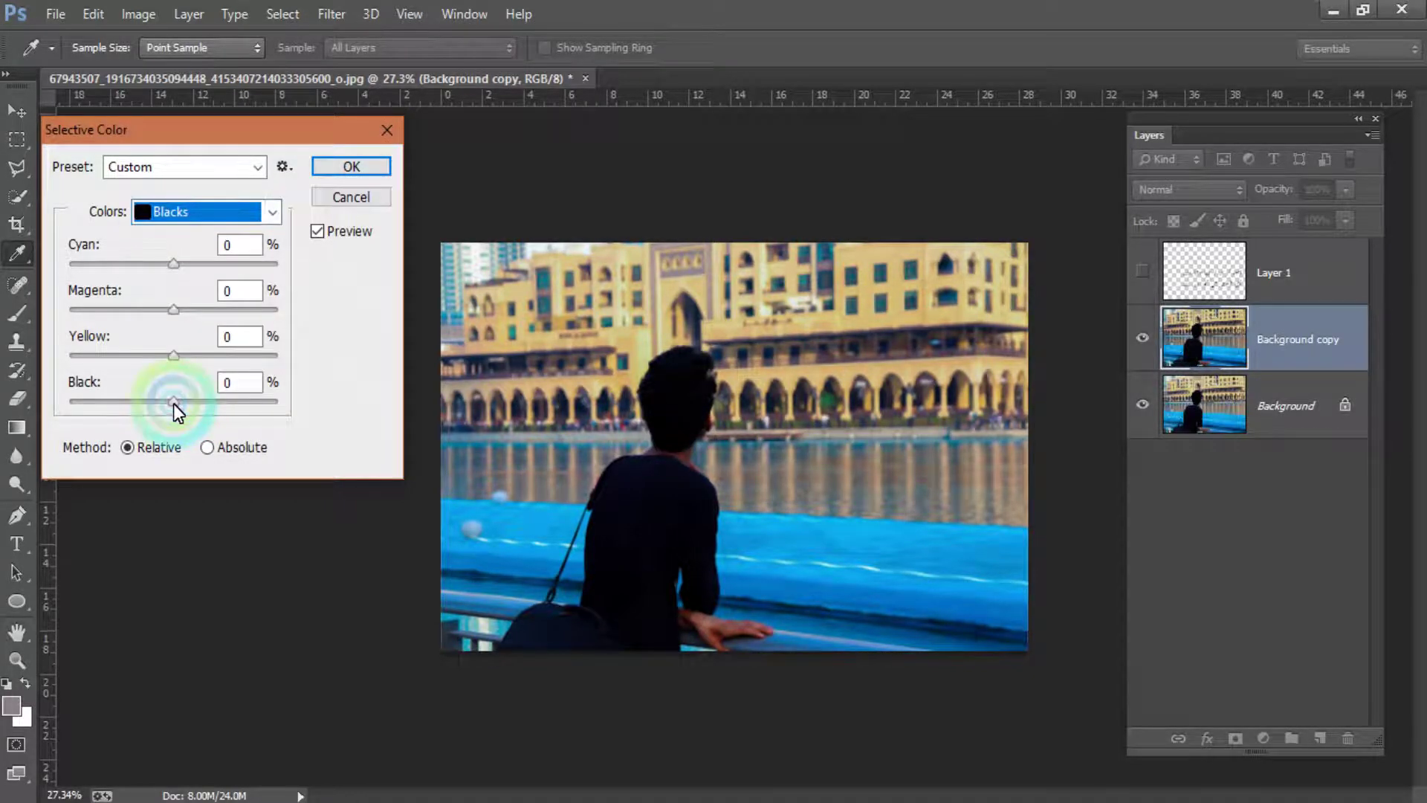
pyautogui.moveTo(173, 404); pyautogui.dragTo(190, 403)
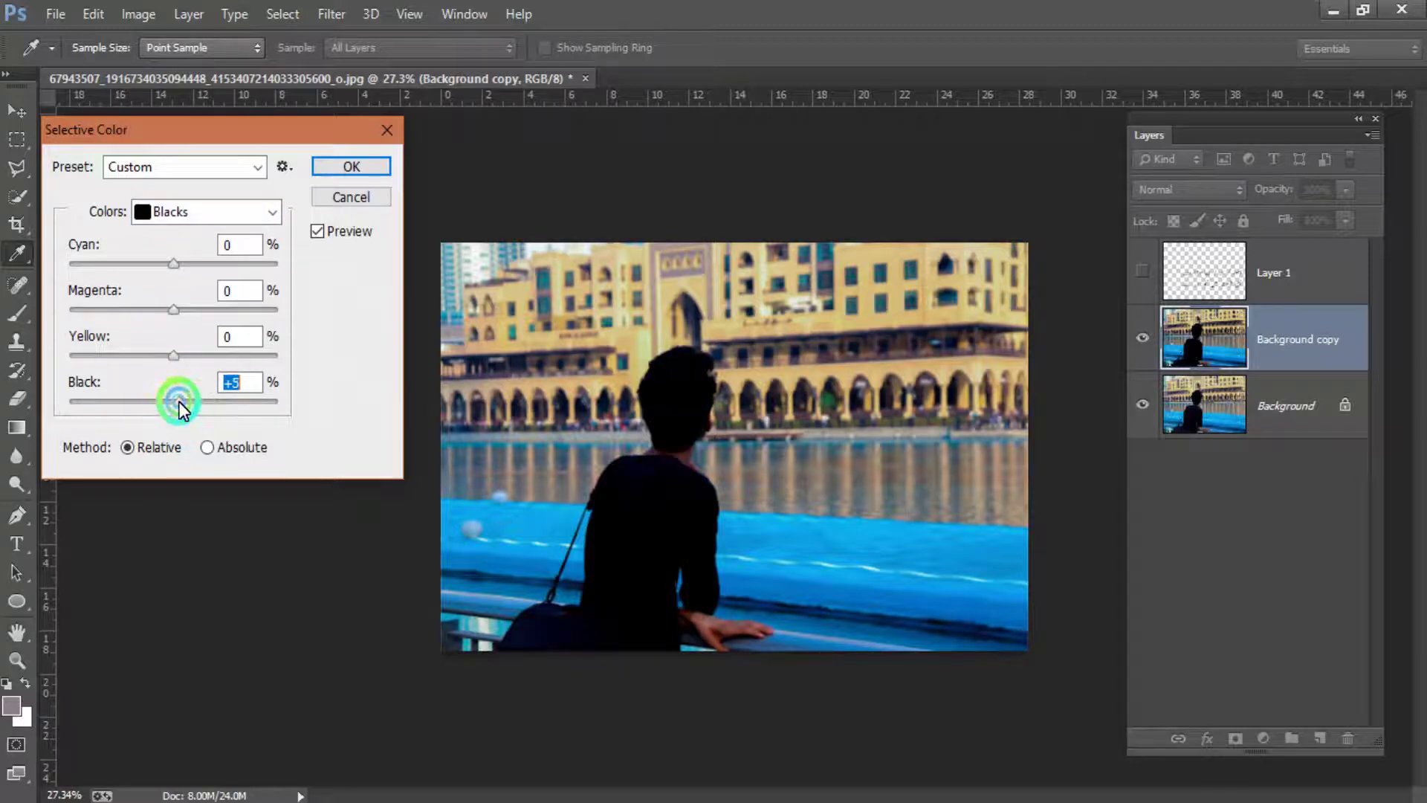
# - Set Yellows to Cyan +85 and Black -6, apply, and hide the copy to compare
pyautogui.click(176, 208)
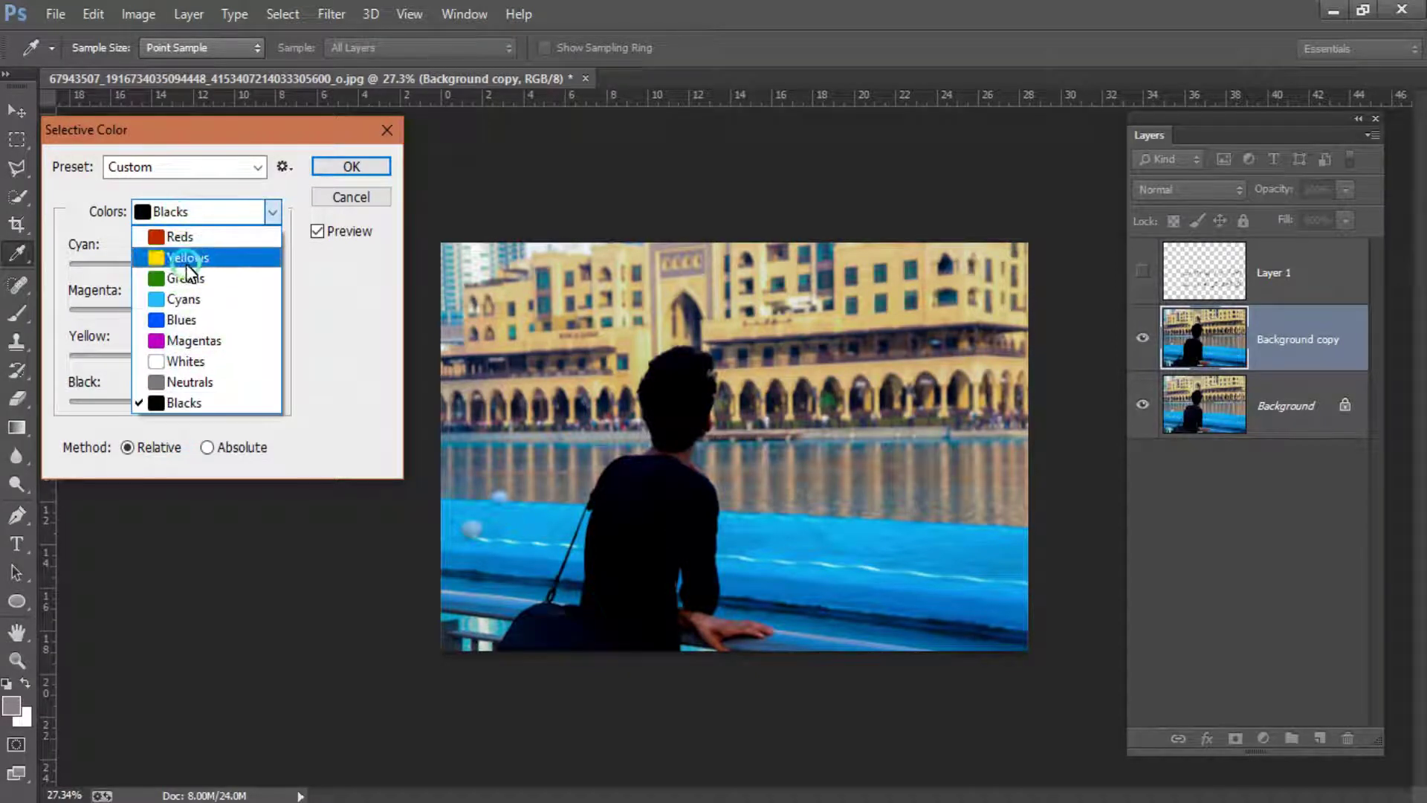
pyautogui.click(181, 237)
pyautogui.click(179, 208)
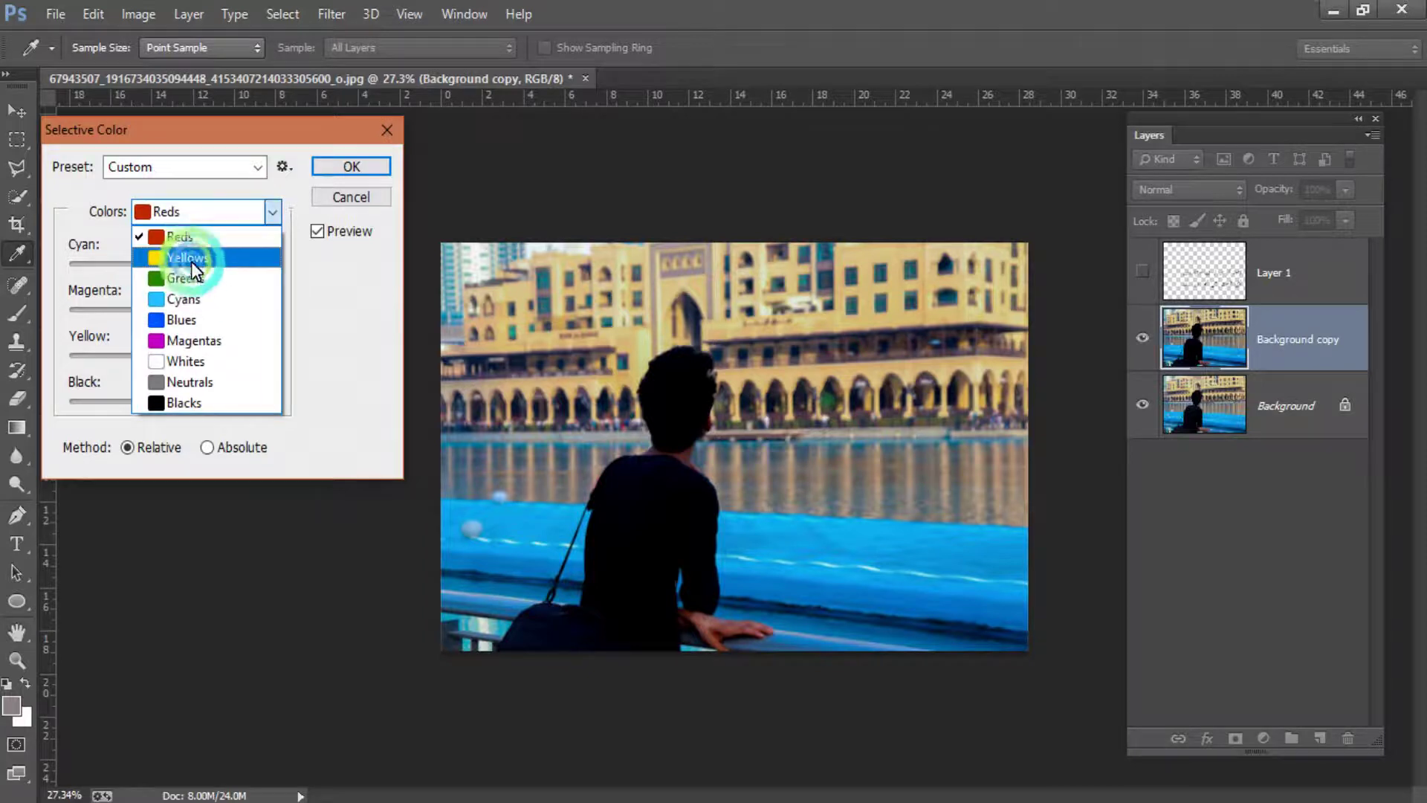
pyautogui.click(190, 259)
pyautogui.moveTo(174, 402)
pyautogui.mouseDown()
pyautogui.moveTo(204, 402)
pyautogui.moveTo(111, 395)
pyautogui.moveTo(167, 394)
pyautogui.mouseUp()
pyautogui.moveTo(193, 261)
pyautogui.mouseDown()
pyautogui.moveTo(176, 266)
pyautogui.moveTo(206, 266)
pyautogui.mouseUp()
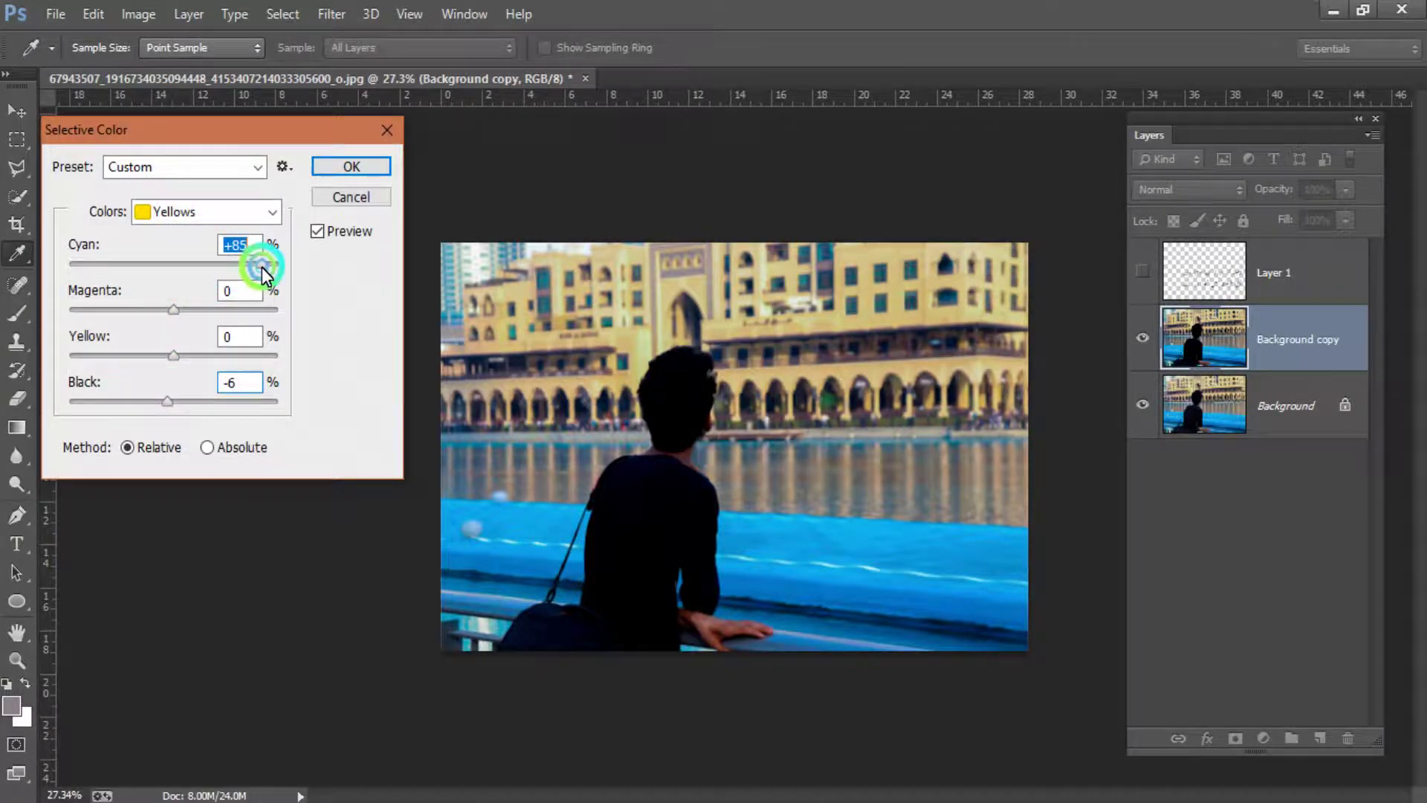
pyautogui.click(348, 168)
pyautogui.click(1143, 337)
# - Delete the Background copy layer and fit the photo on screen
pyautogui.click(1142, 338)
pyautogui.click(1142, 337)
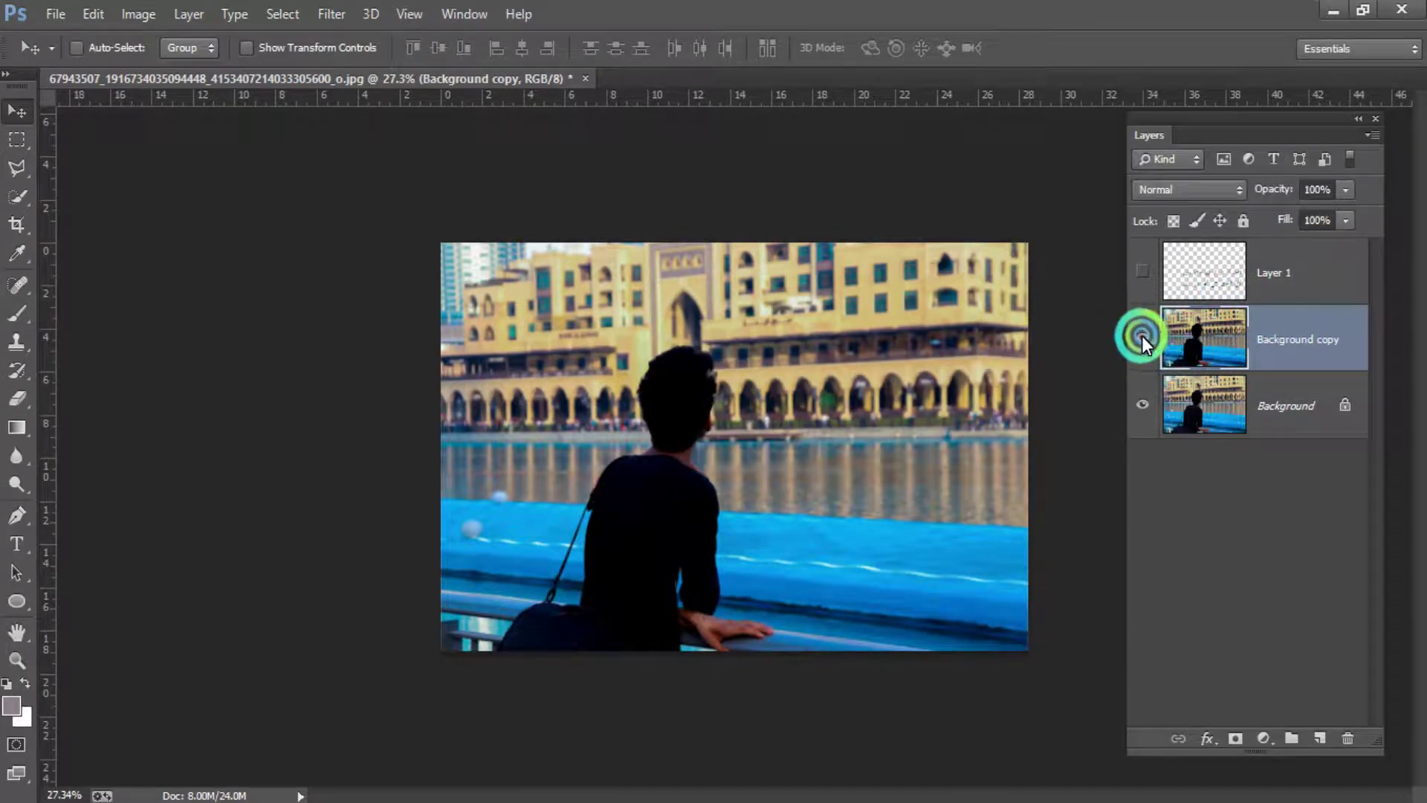
pyautogui.press('Delete')
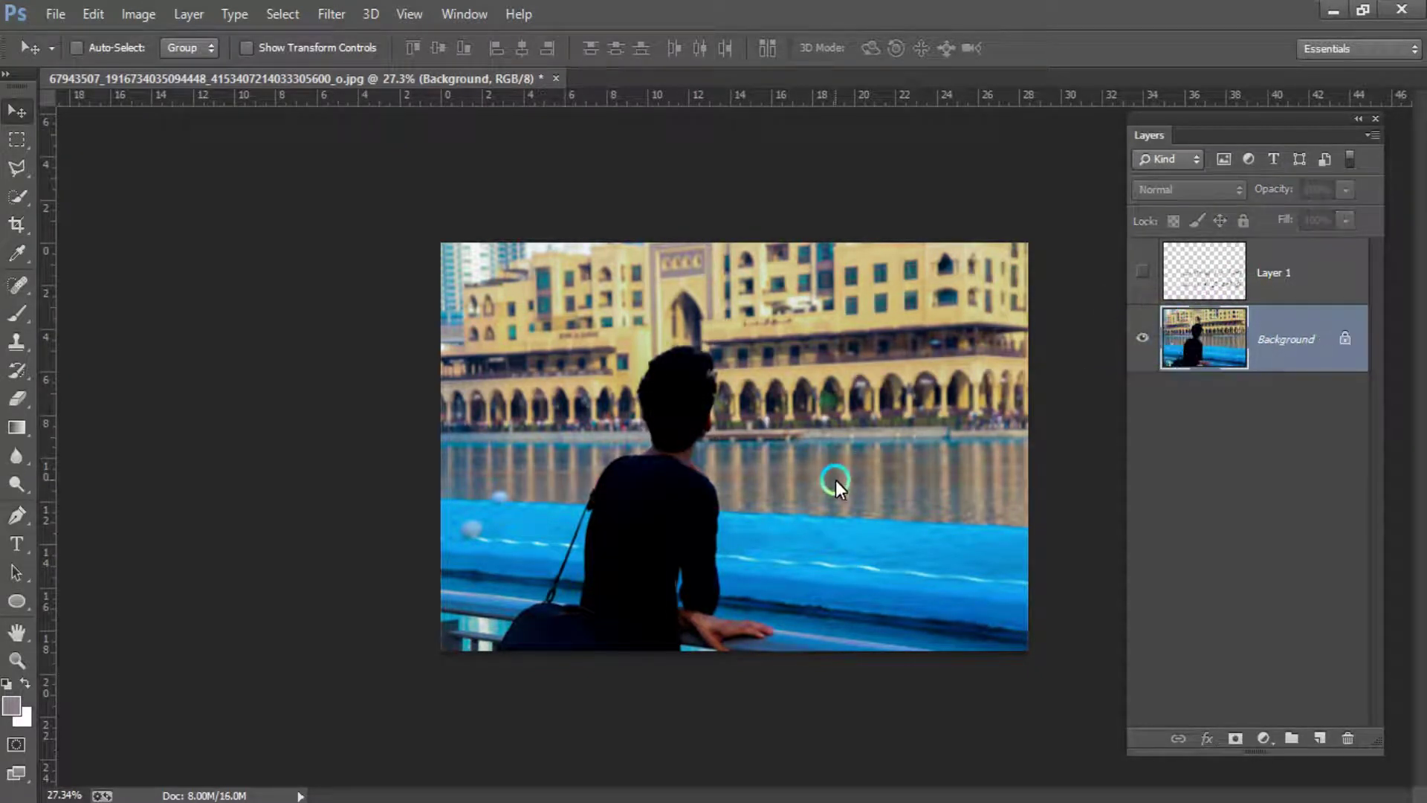
pyautogui.rightClick(629, 314)
pyautogui.click(672, 327)
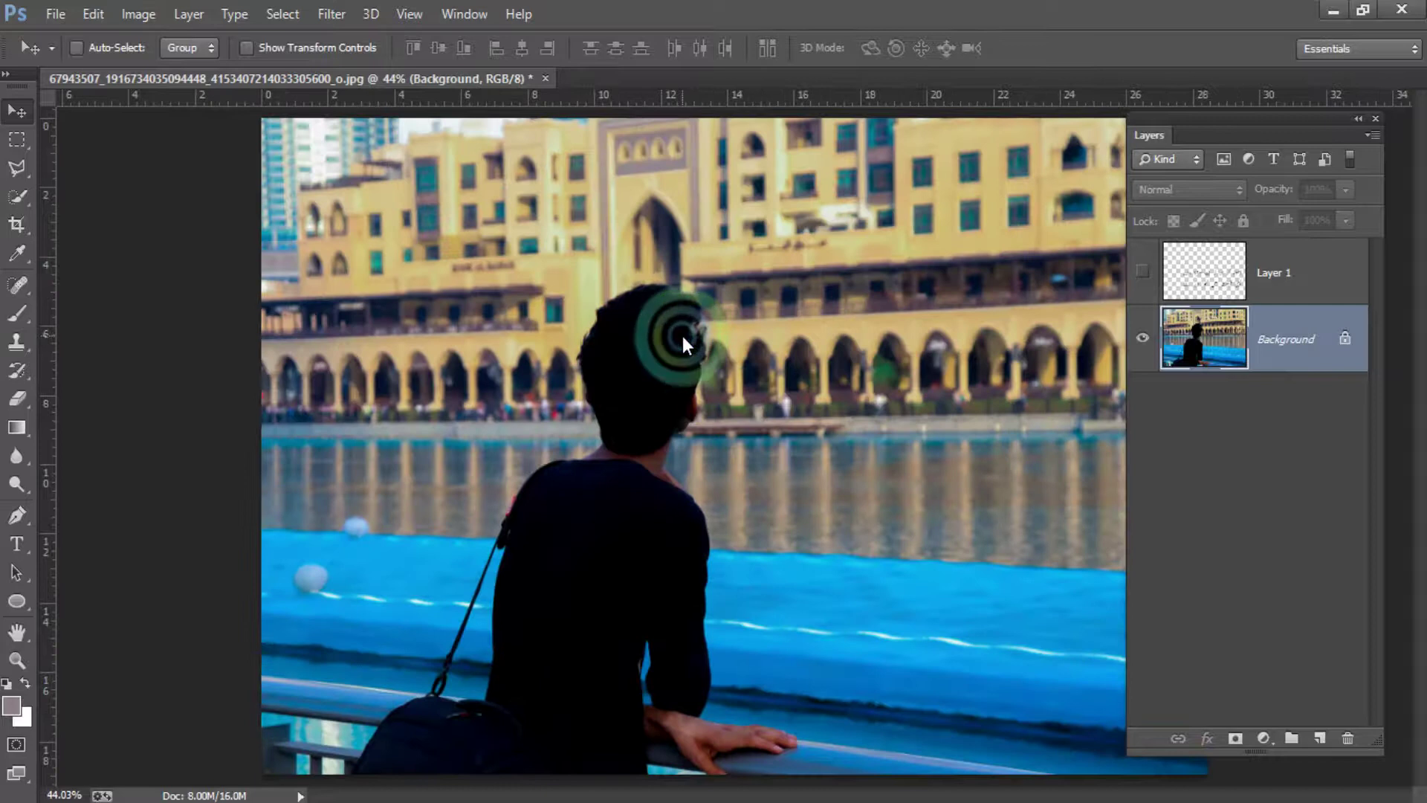
# - Dock the Layers panel on the left and make the Urdu couplet layer visible
pyautogui.moveTo(1199, 119); pyautogui.dragTo(200, 134)
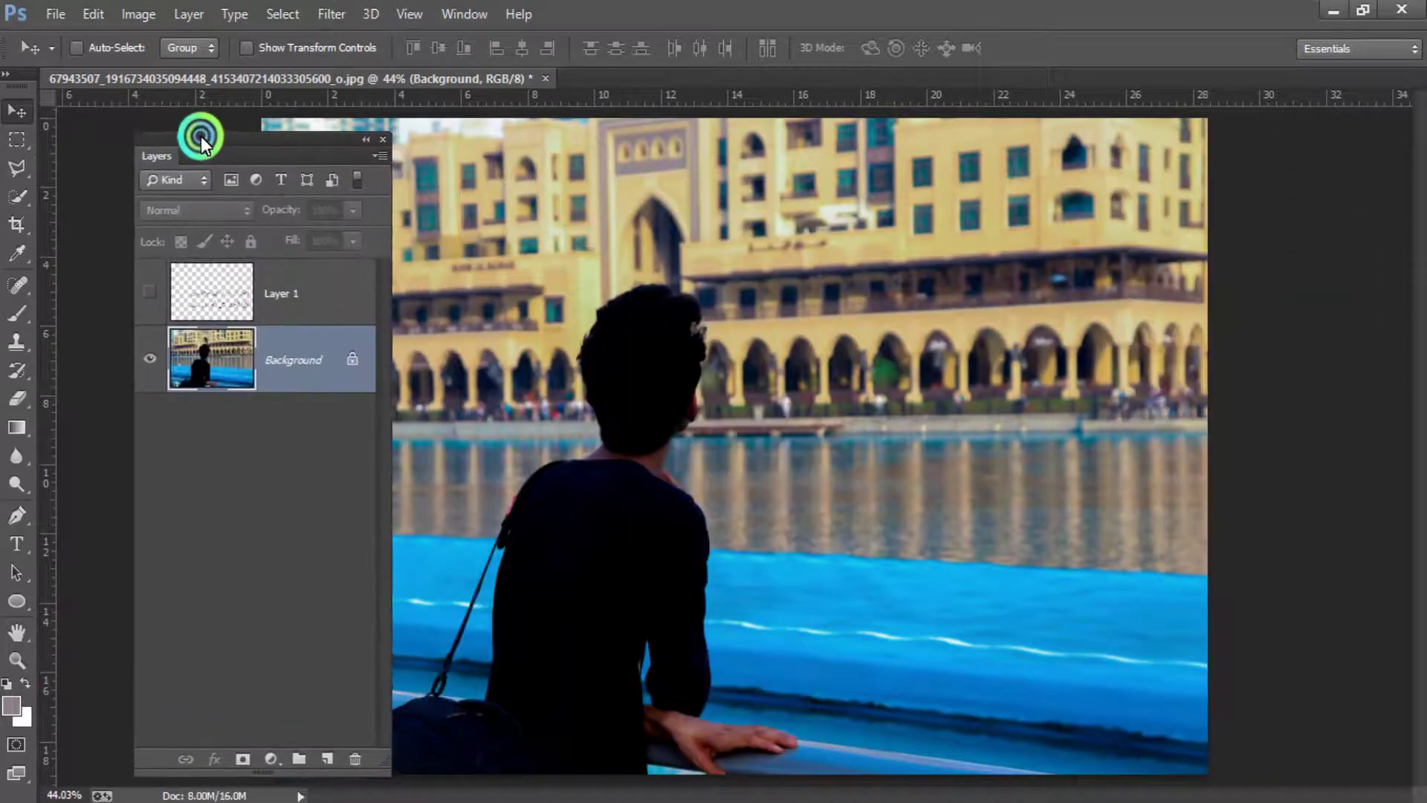
pyautogui.click(208, 371)
pyautogui.click(135, 285)
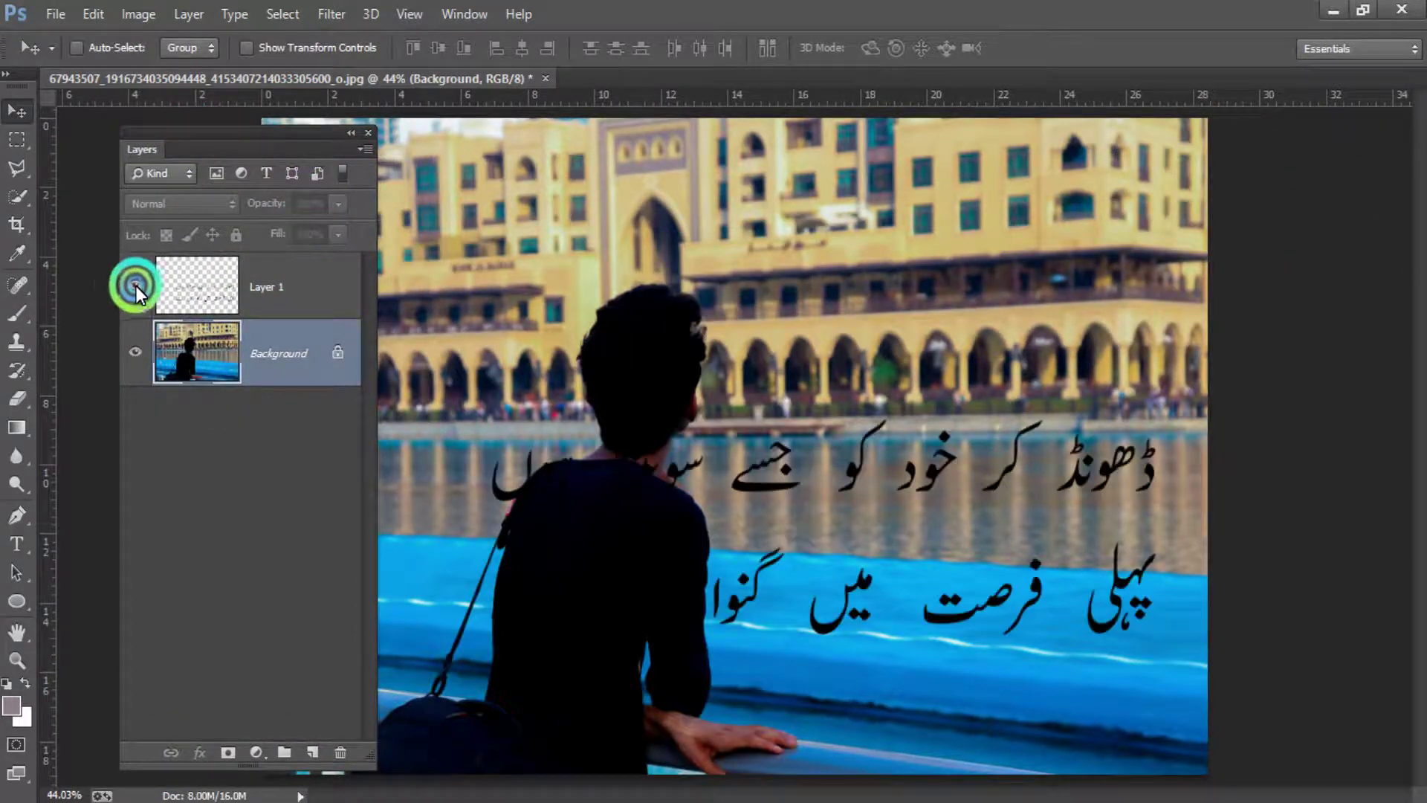
pyautogui.moveTo(291, 138); pyautogui.dragTo(162, 109)
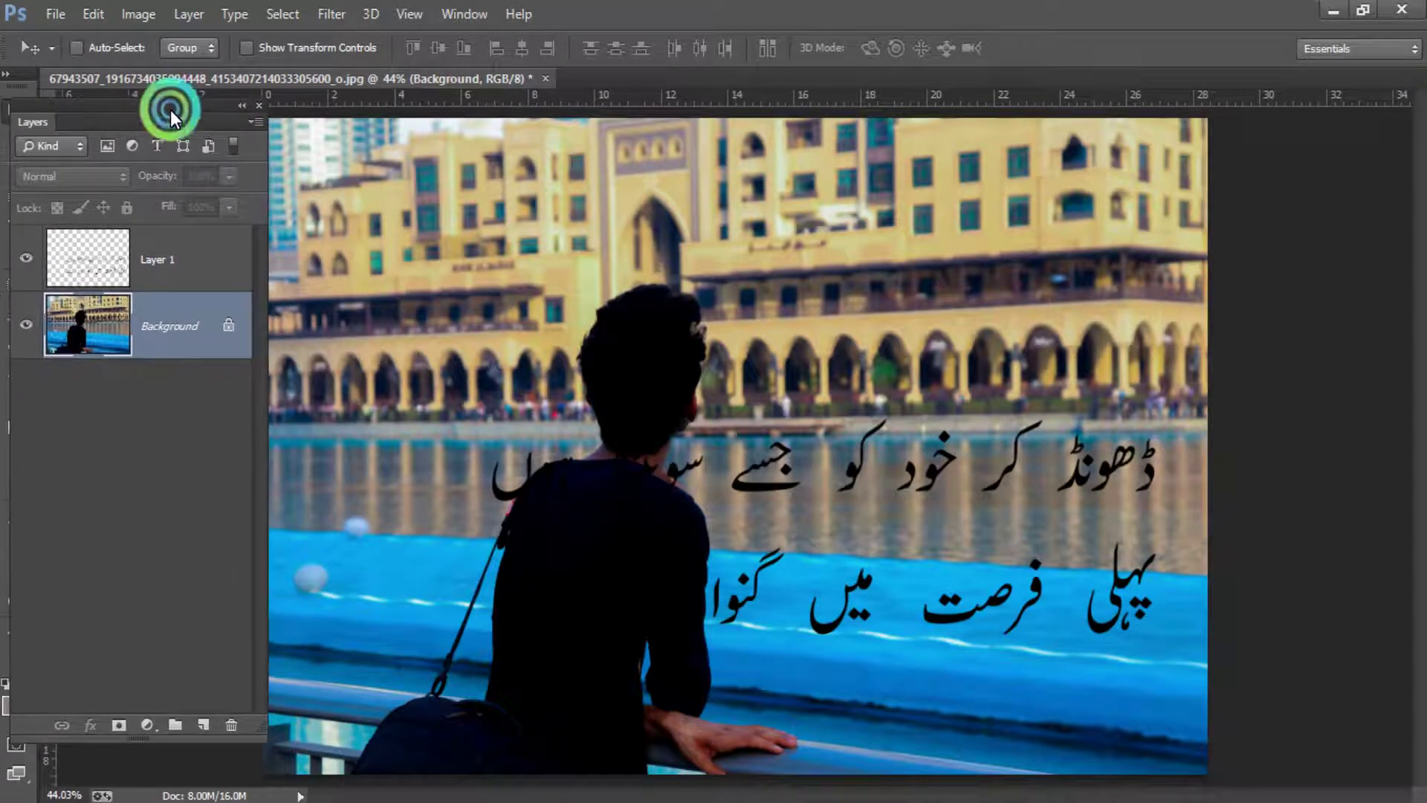
pyautogui.scroll(-1, 871, 448)
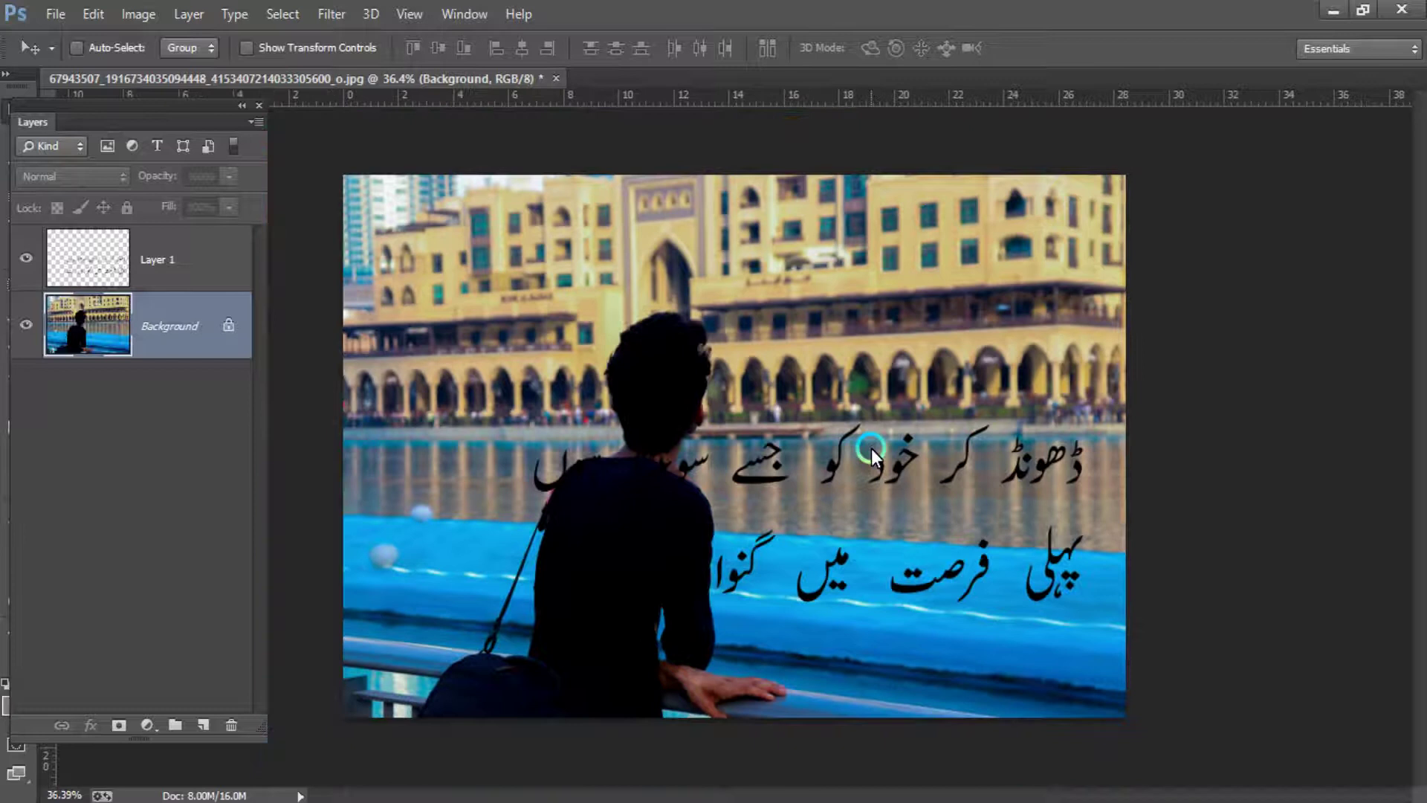
# - Select Layer 1 and move the couplet lower and to the right
pyautogui.moveTo(886, 493); pyautogui.dragTo(926, 462)
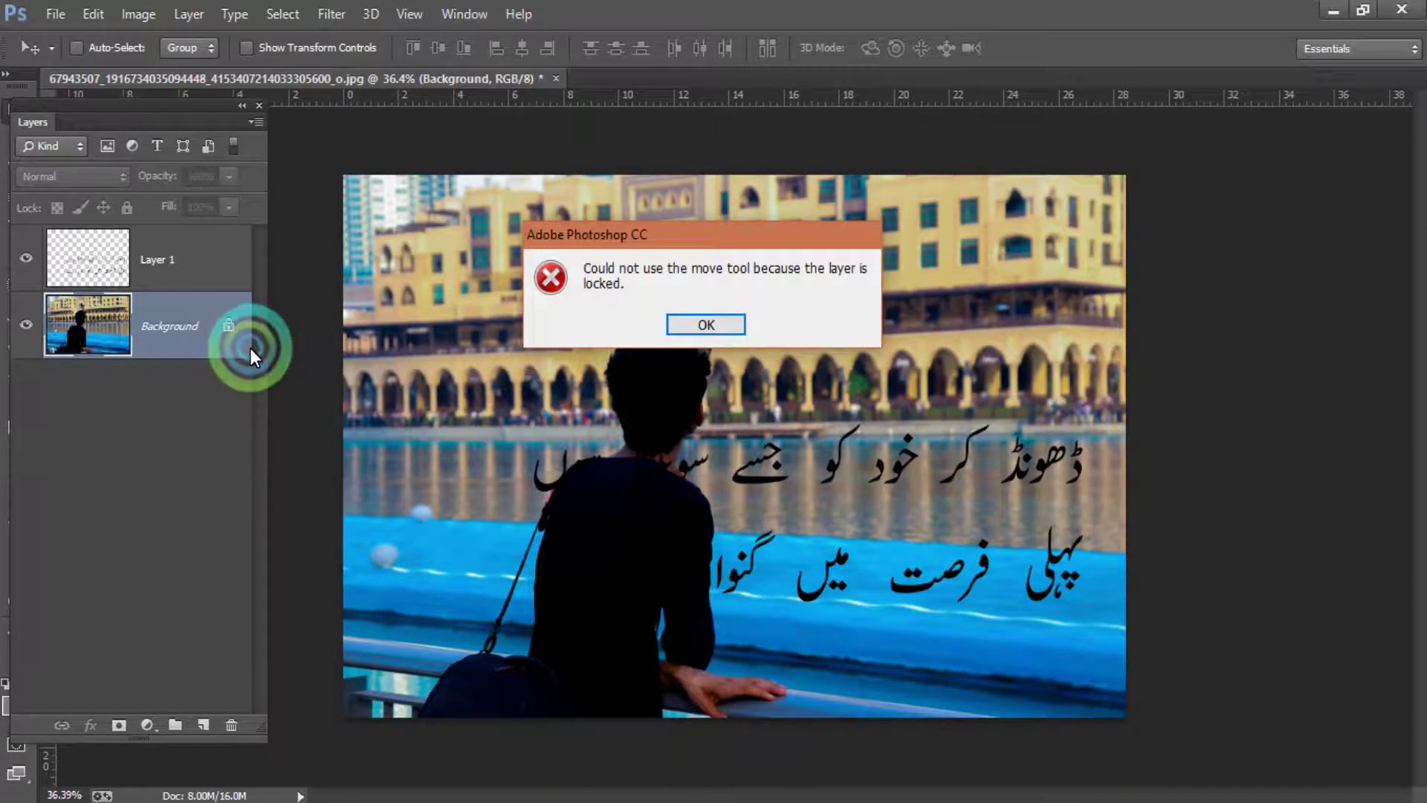
pyautogui.click(687, 324)
pyautogui.click(206, 257)
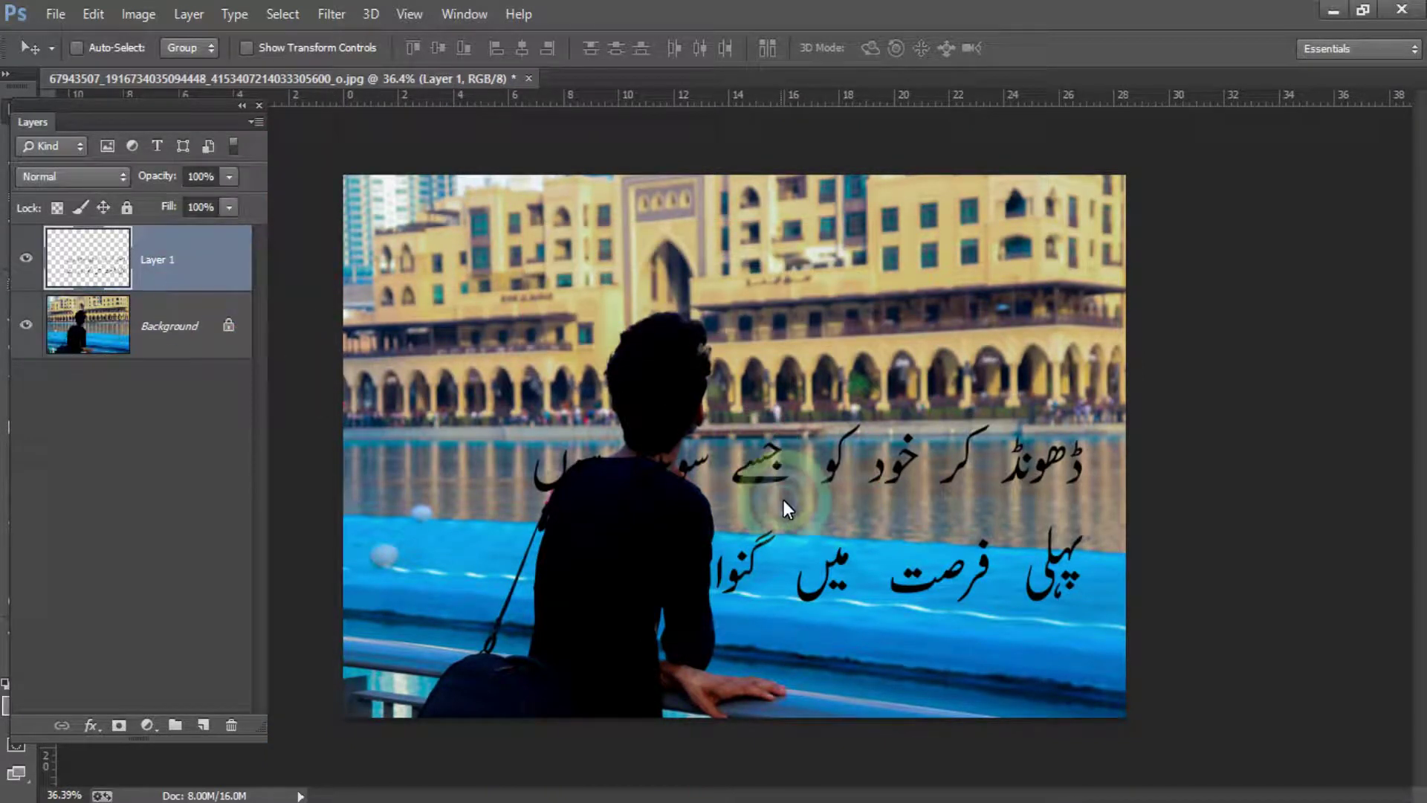
pyautogui.moveTo(845, 465)
pyautogui.mouseDown()
pyautogui.moveTo(863, 471)
pyautogui.moveTo(863, 511)
pyautogui.mouseUp()
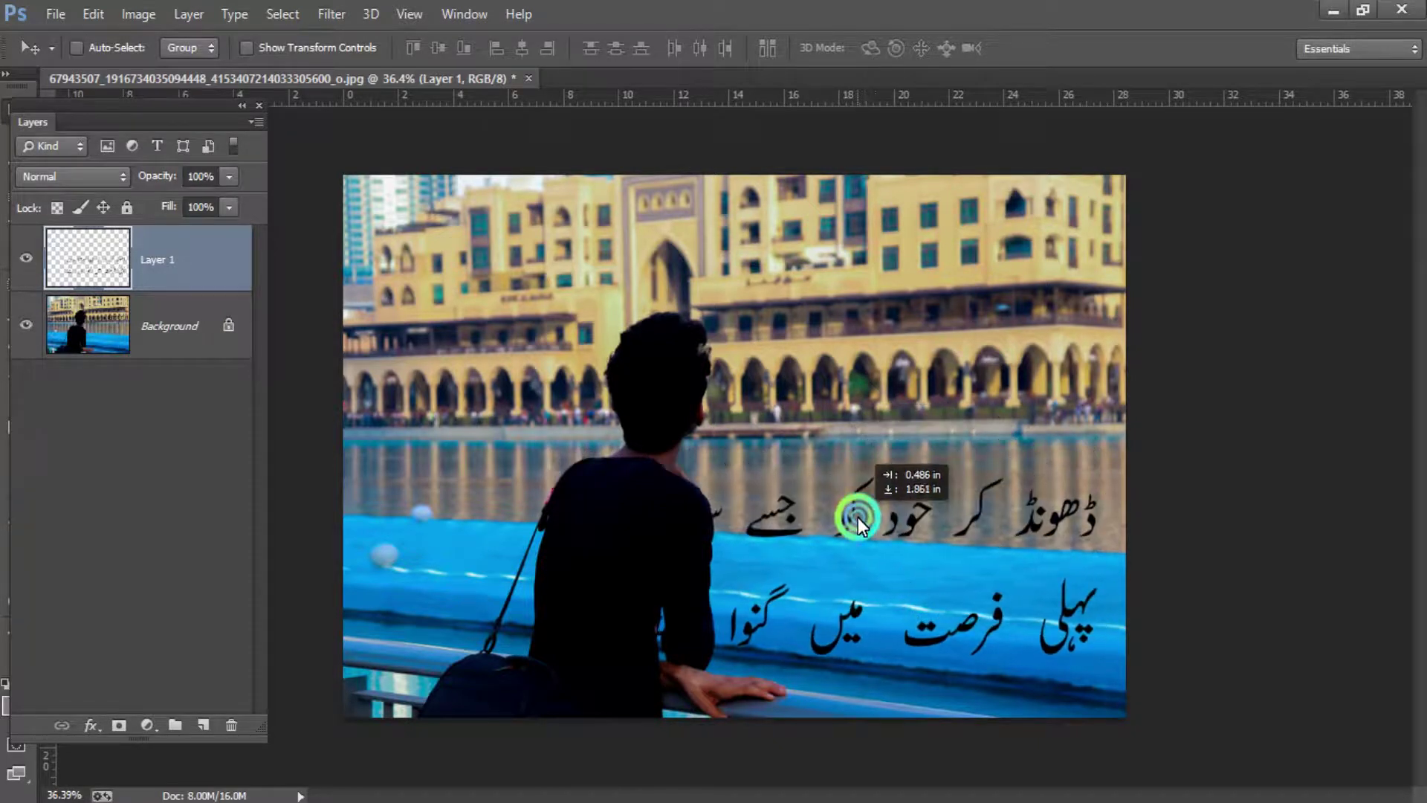
# - Show the Styles panel and apply a preset style to the Urdu text
pyautogui.click(464, 13)
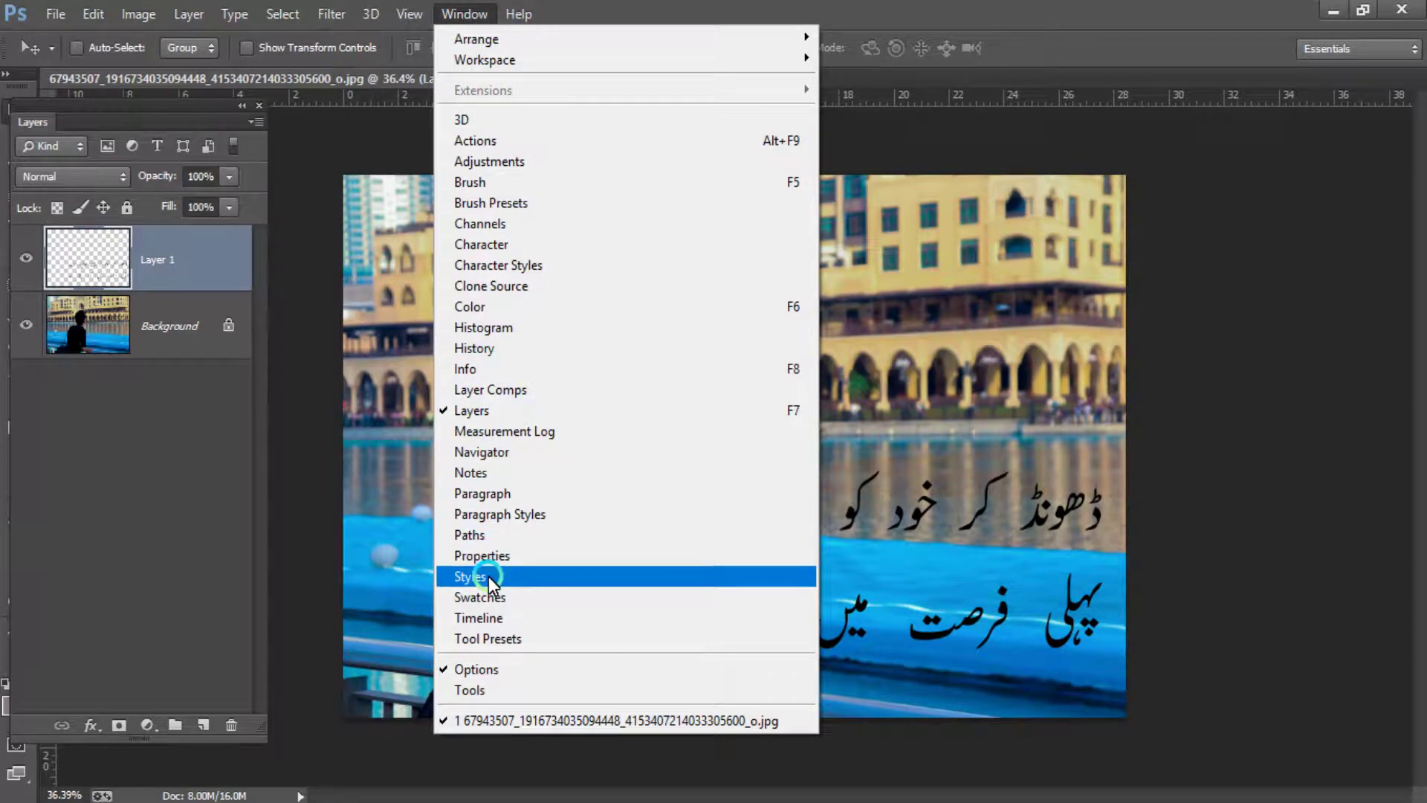
pyautogui.click(489, 576)
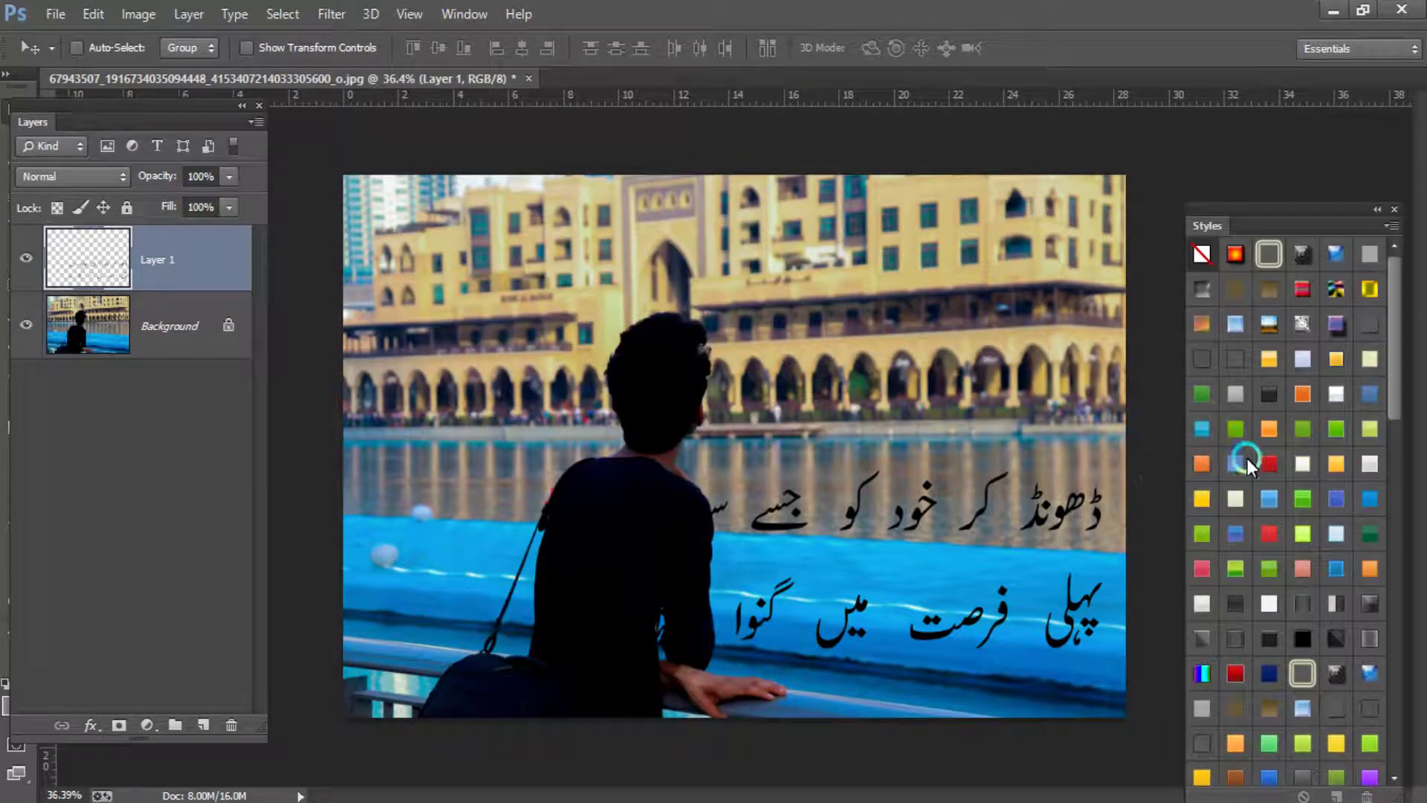
pyautogui.scroll(-2, 1247, 468)
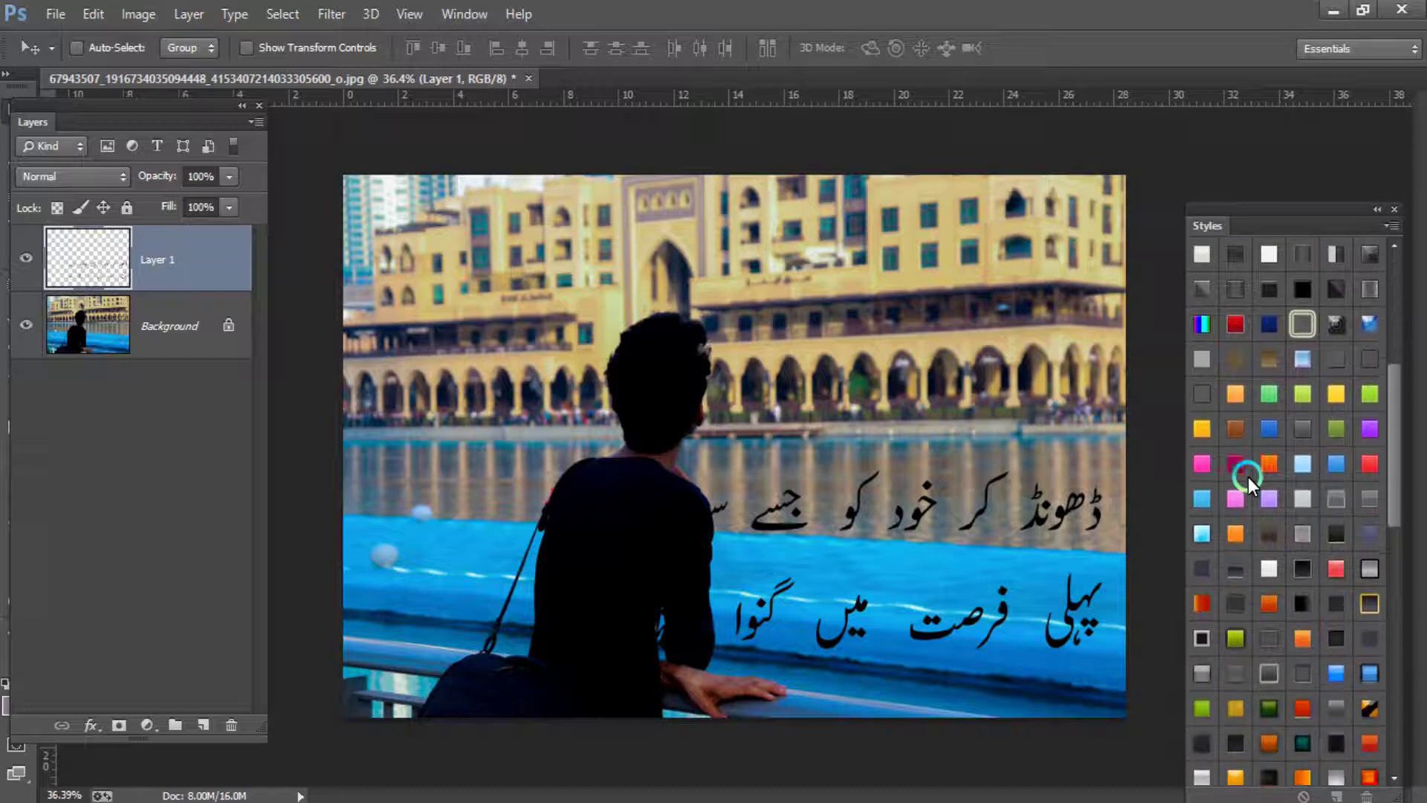
pyautogui.scroll(-5, 1248, 476)
pyautogui.click(1202, 449)
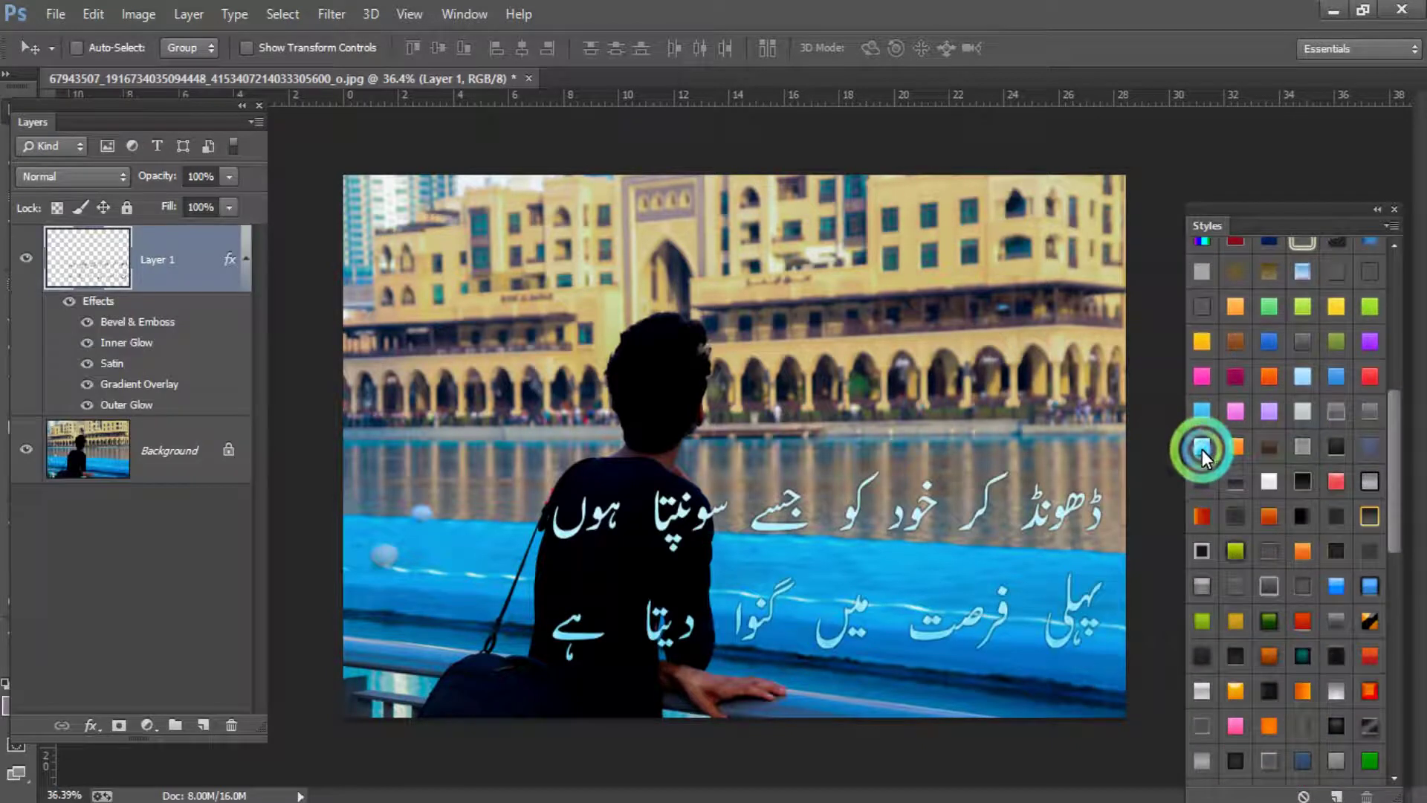
pyautogui.click(1266, 483)
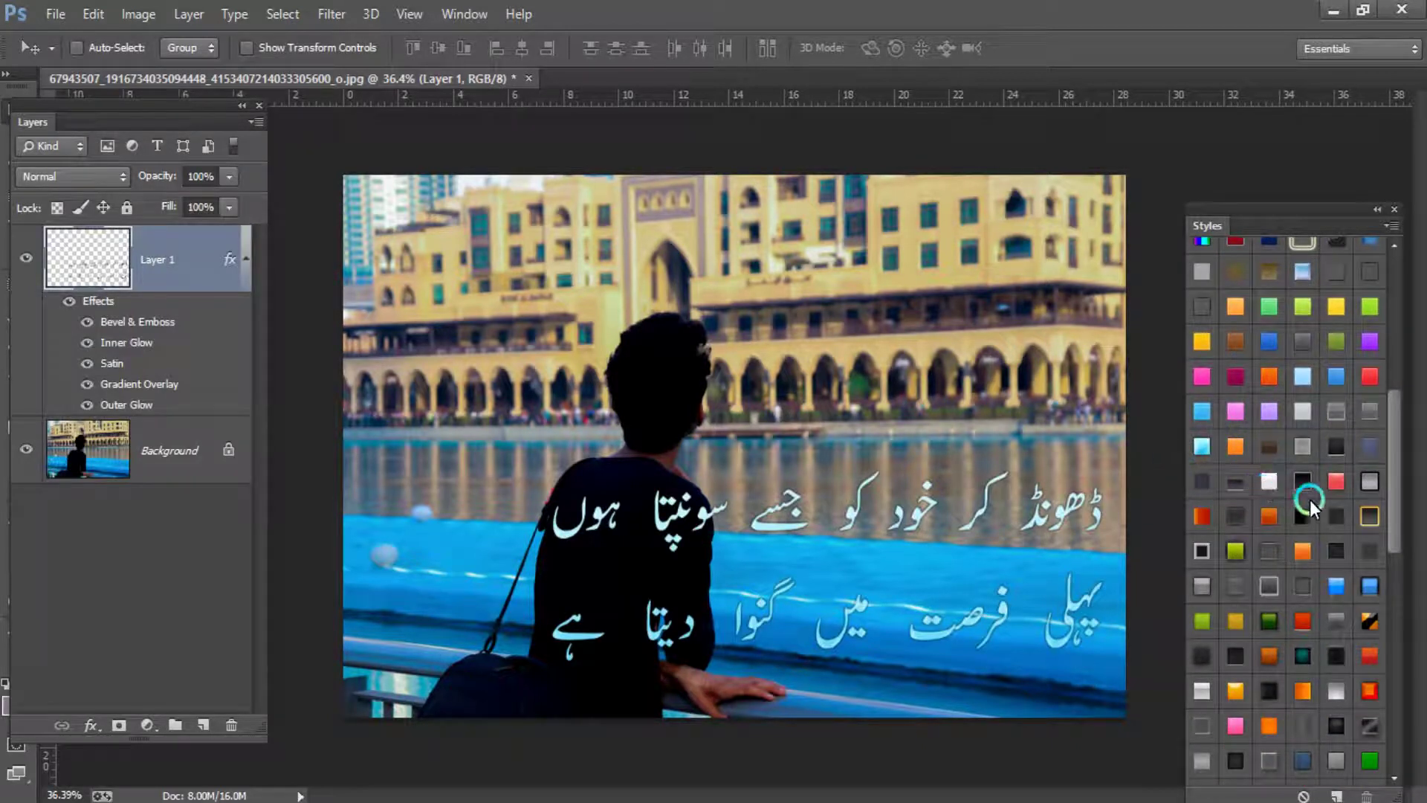
pyautogui.click(247, 260)
# - Try several preset styles, settle on a bright white-cyan one, and duplicate the layer
pyautogui.click(1330, 385)
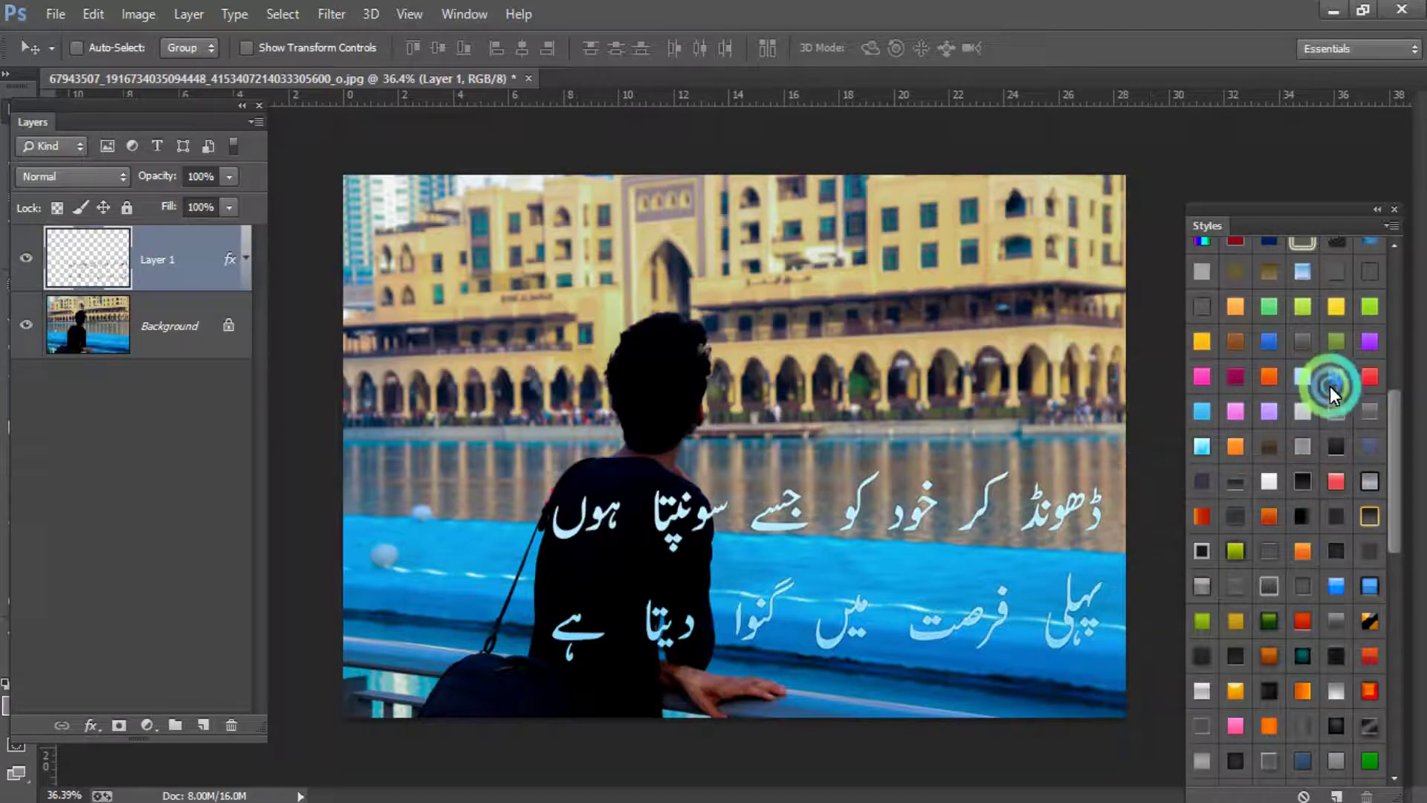
pyautogui.click(1342, 418)
pyautogui.click(1309, 444)
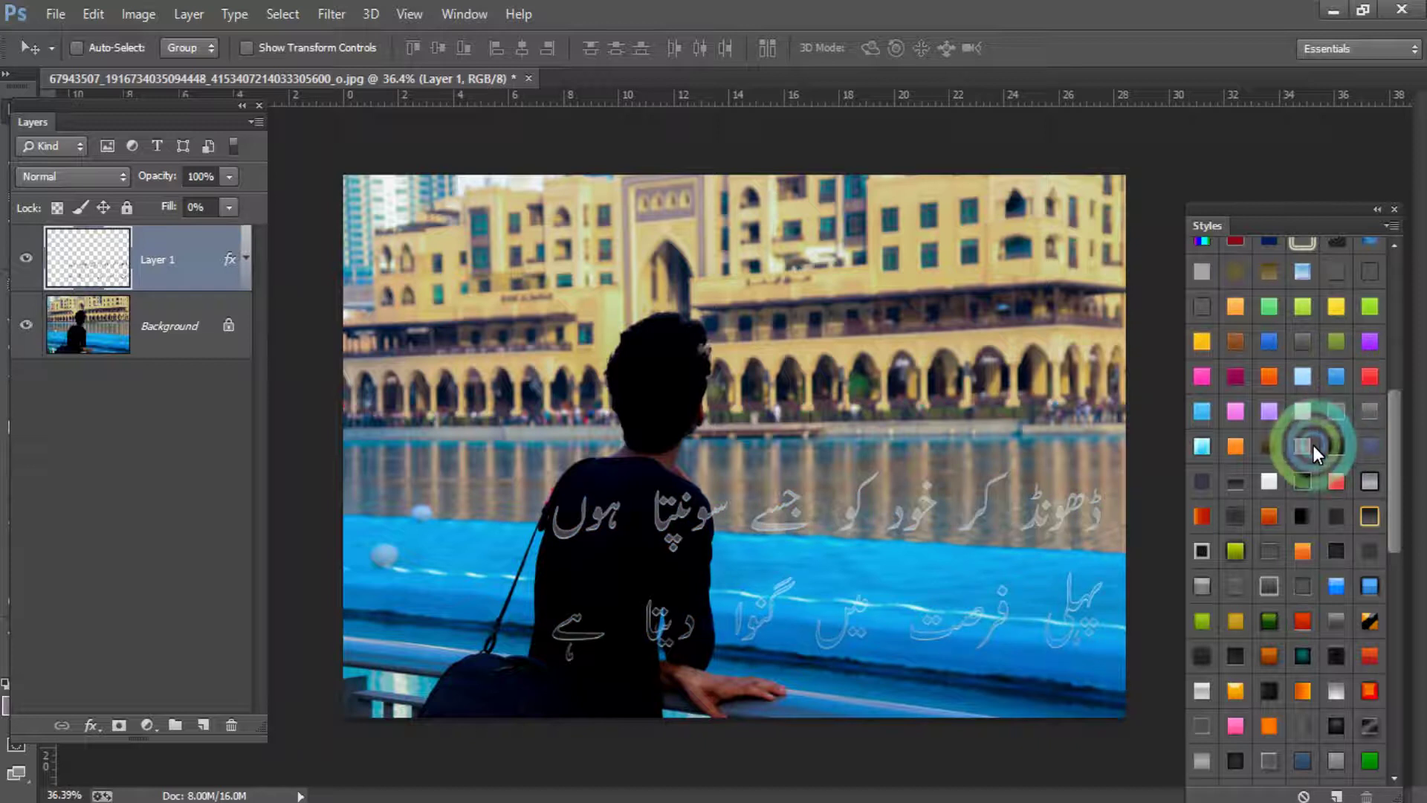
pyautogui.click(1305, 475)
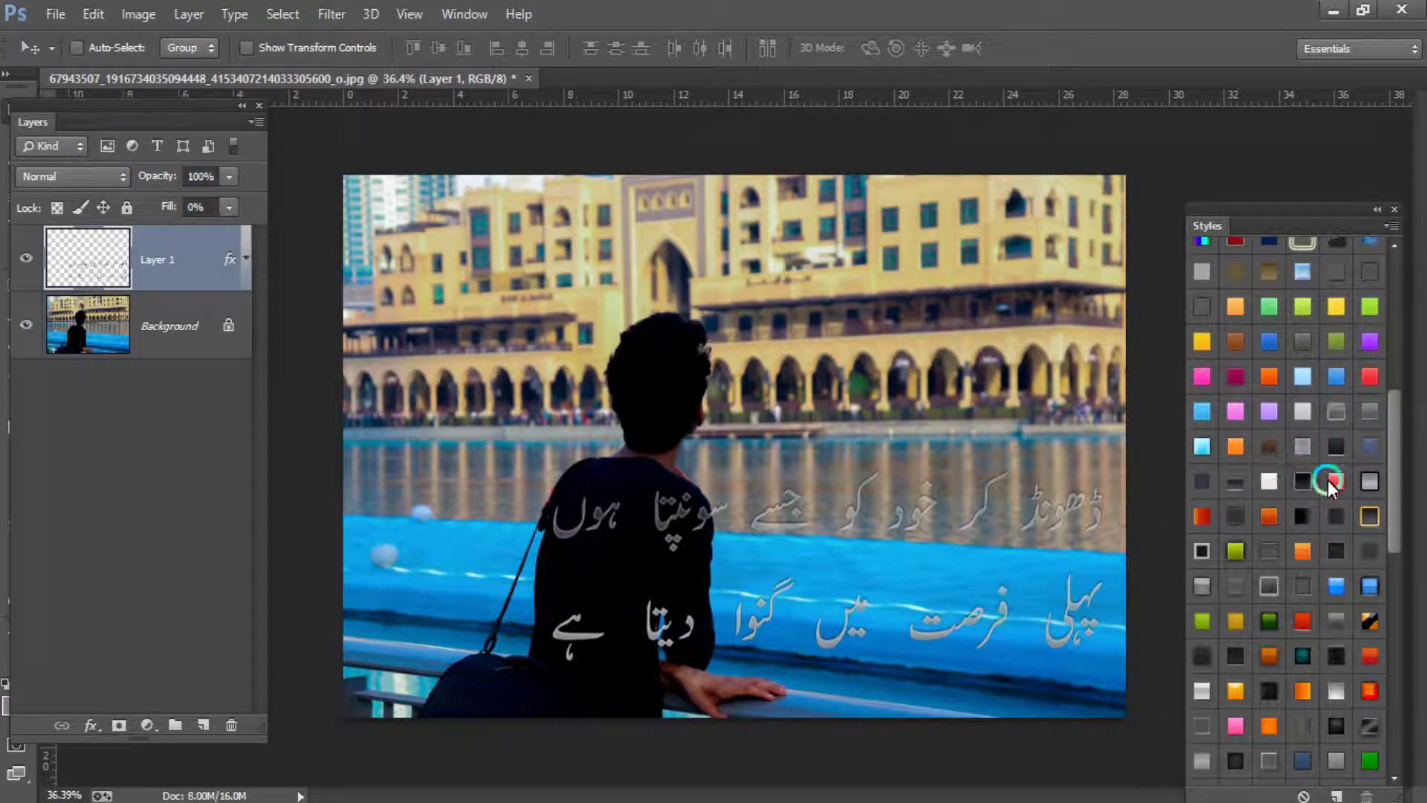
pyautogui.click(1204, 588)
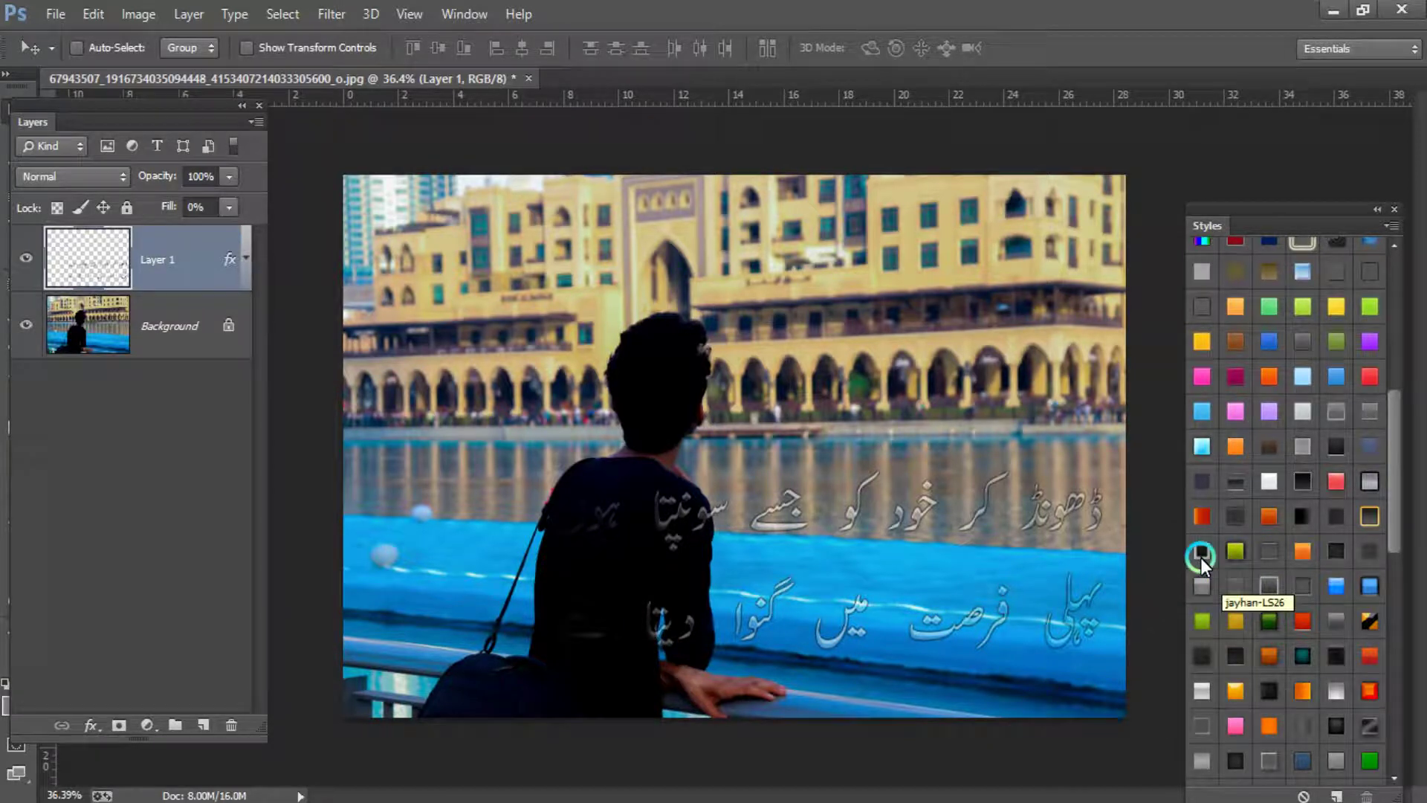
pyautogui.click(1200, 449)
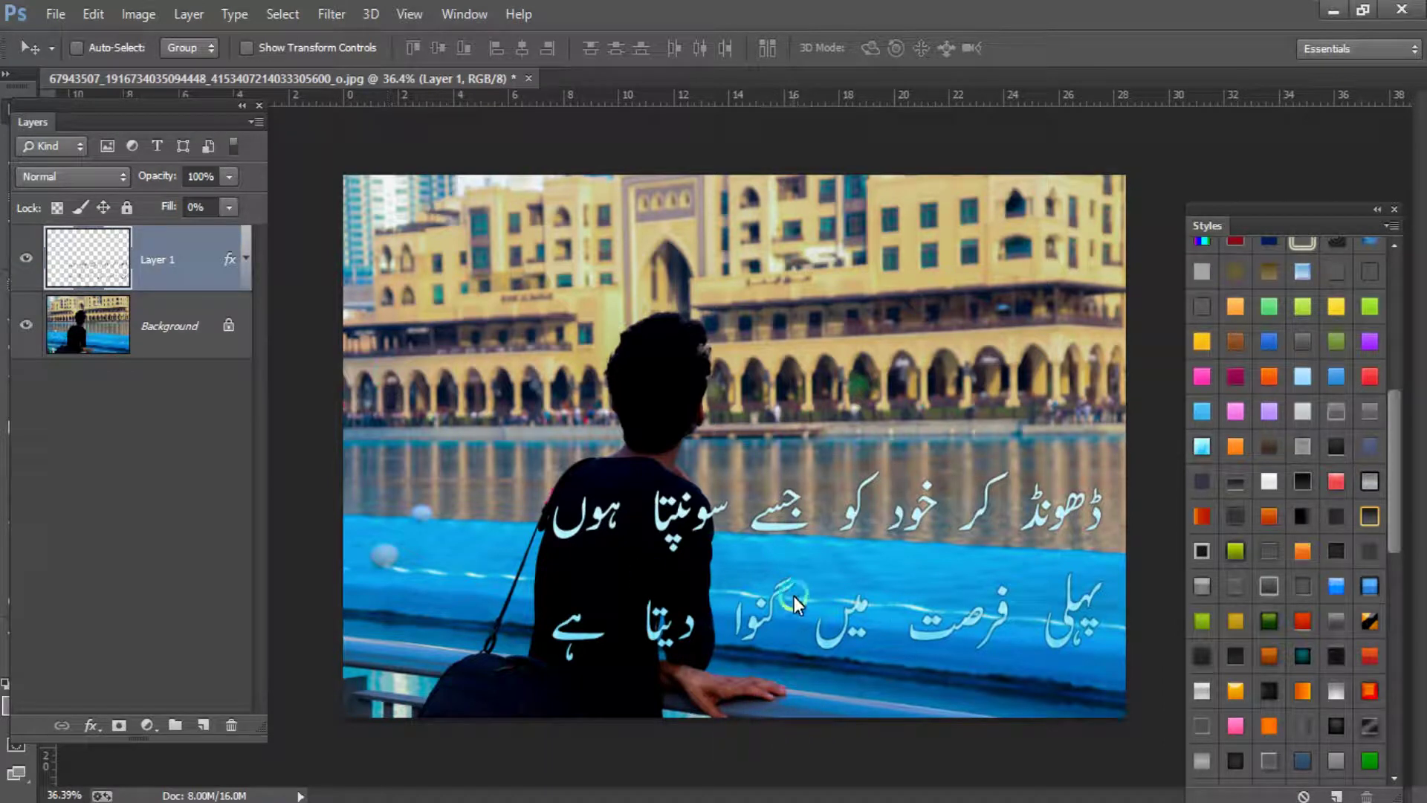
pyautogui.hotkey('ctrl', 'j')
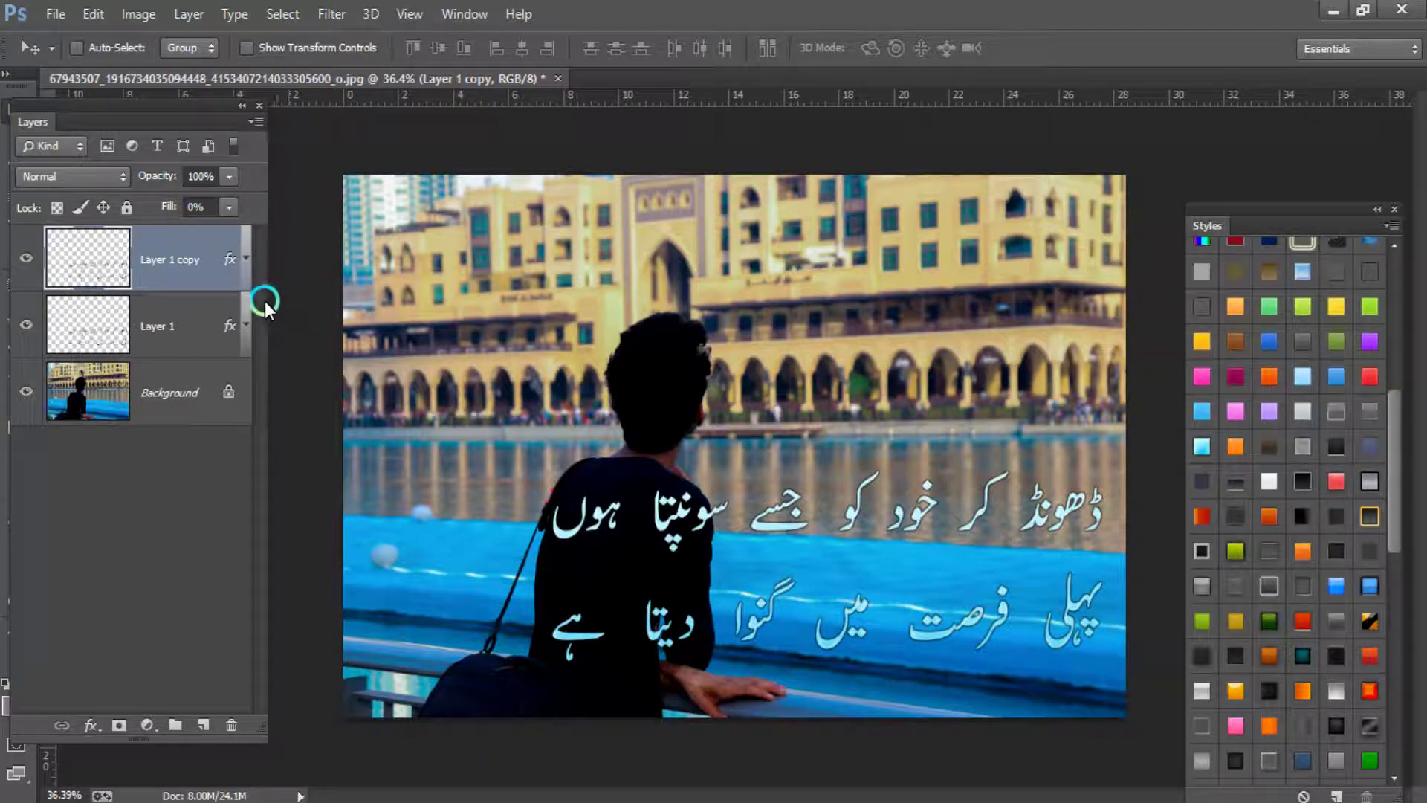
# - Style Layer 1 copy, compare by toggling Layer 1, then duplicate to make Layer 1 copy 2
pyautogui.click(1205, 587)
pyautogui.click(159, 313)
pyautogui.click(22, 321)
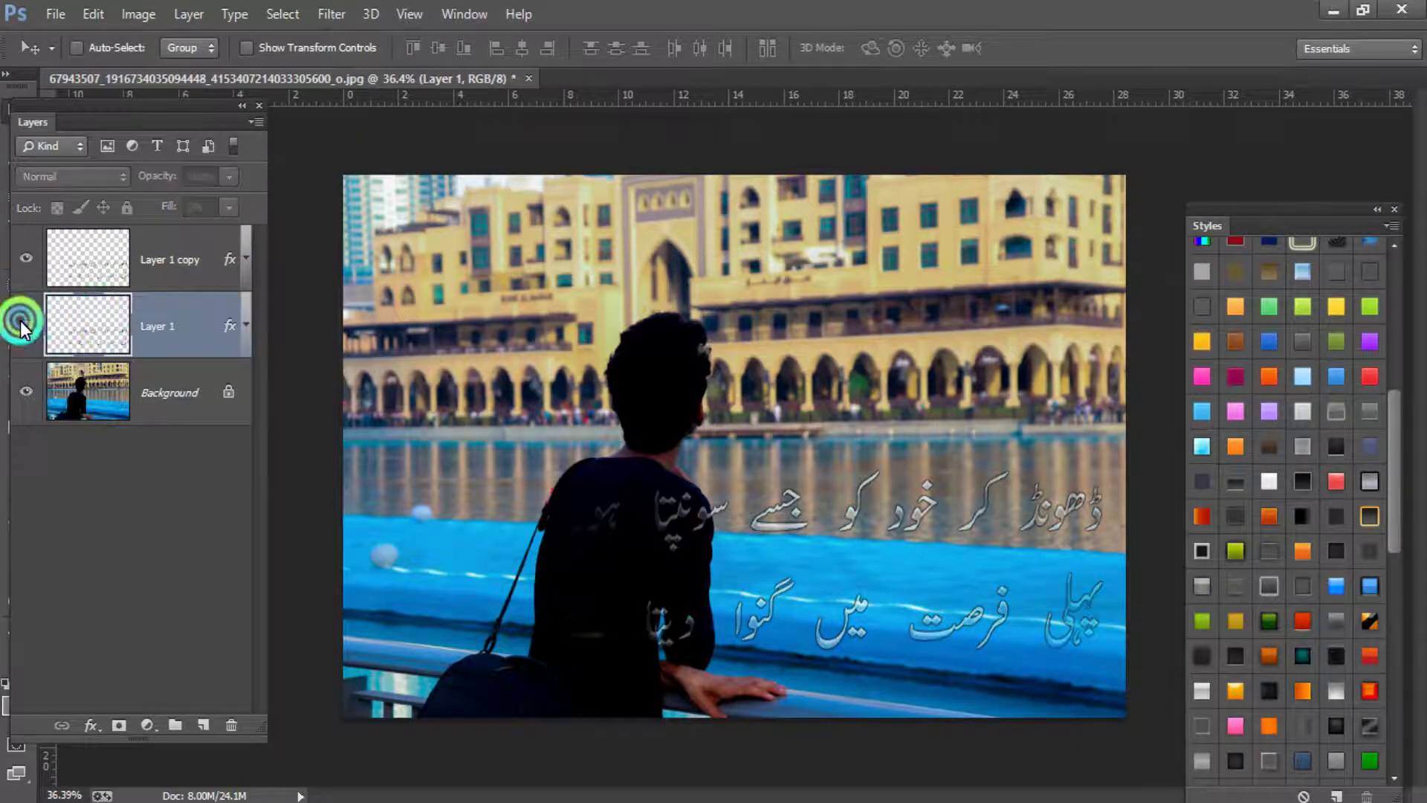
pyautogui.click(22, 321)
pyautogui.click(139, 270)
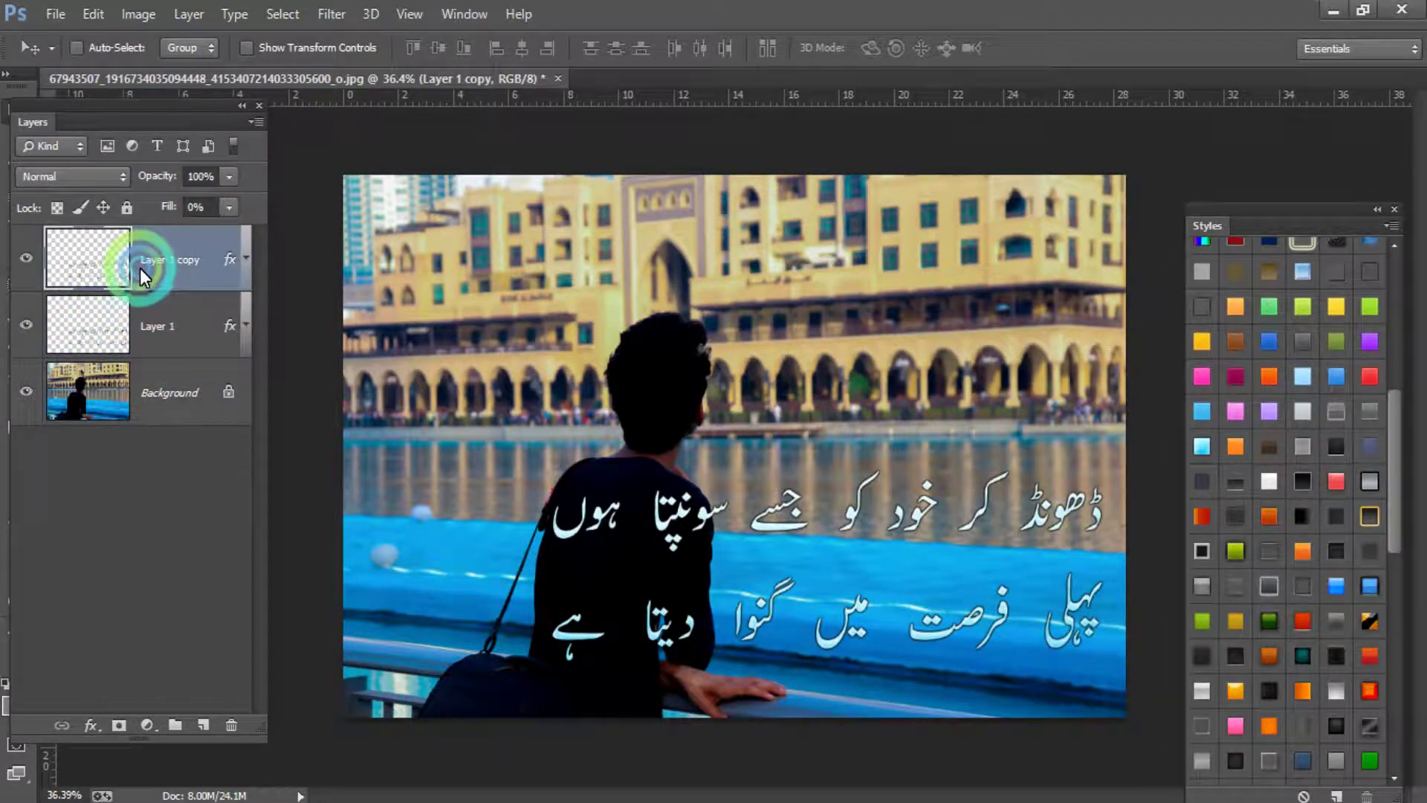
pyautogui.hotkey('ctrl', 'j')
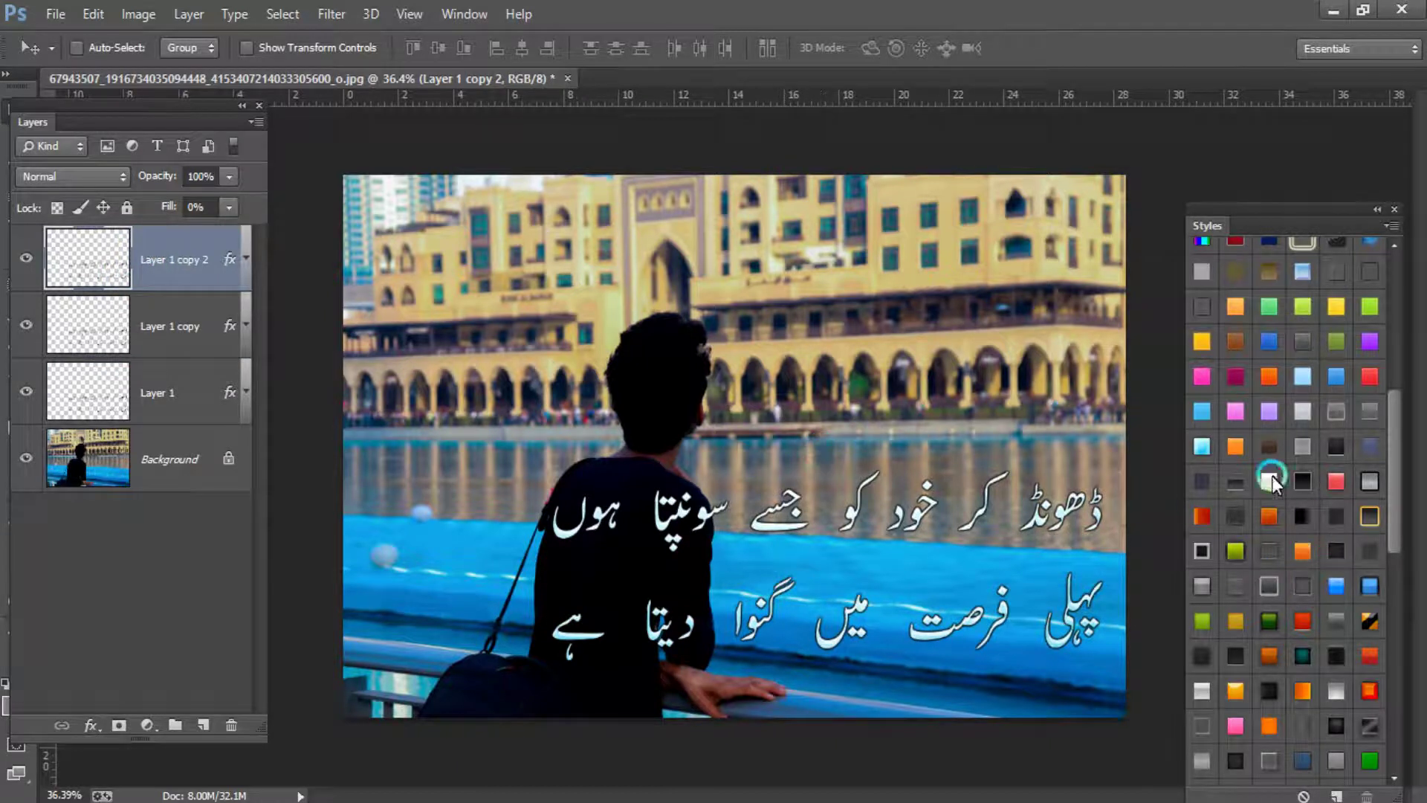
pyautogui.click(181, 324)
# - Select Layer 1 copy and try gold, white-cyan and grey chrome preset styles on the couplet
pyautogui.click(1264, 716)
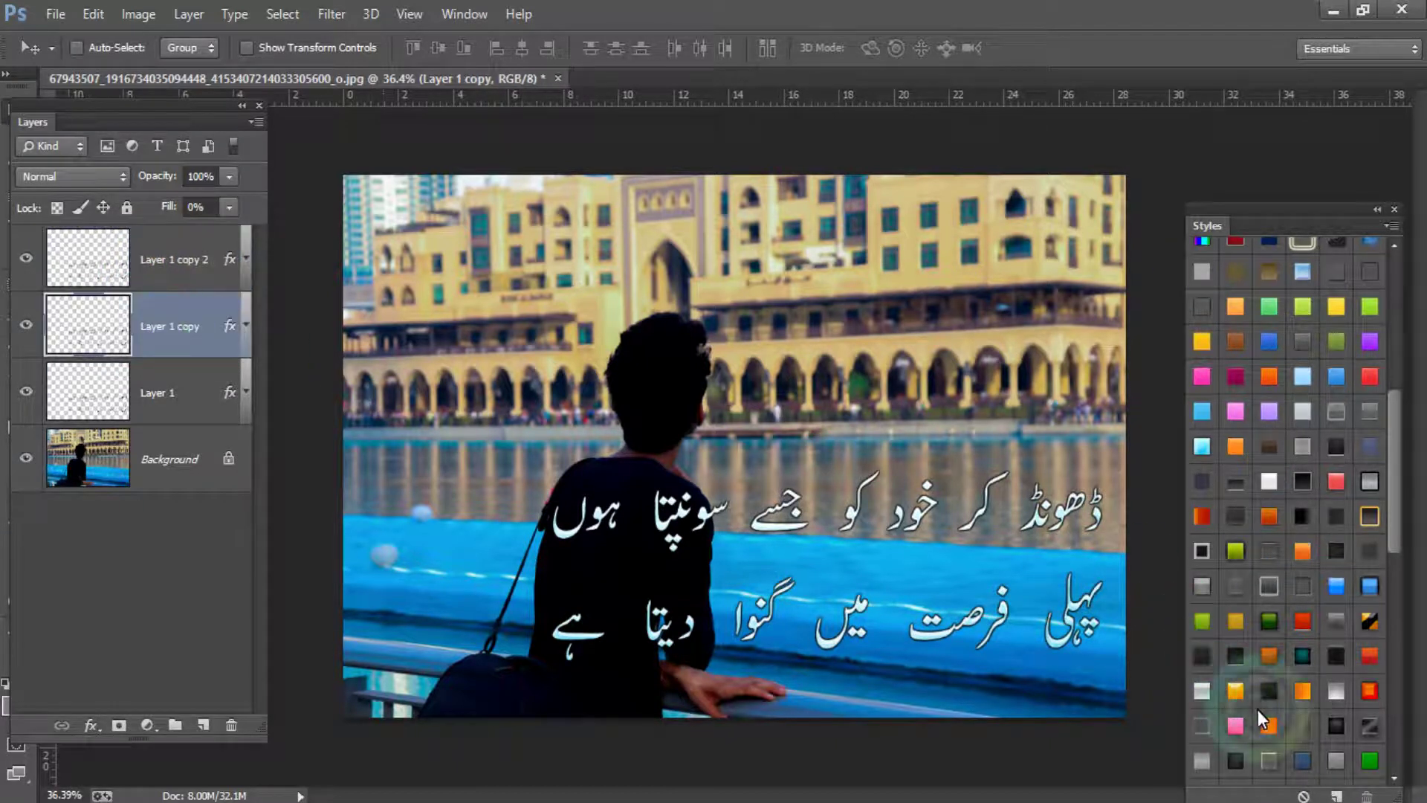
pyautogui.click(1236, 656)
pyautogui.click(1236, 622)
pyautogui.click(1239, 591)
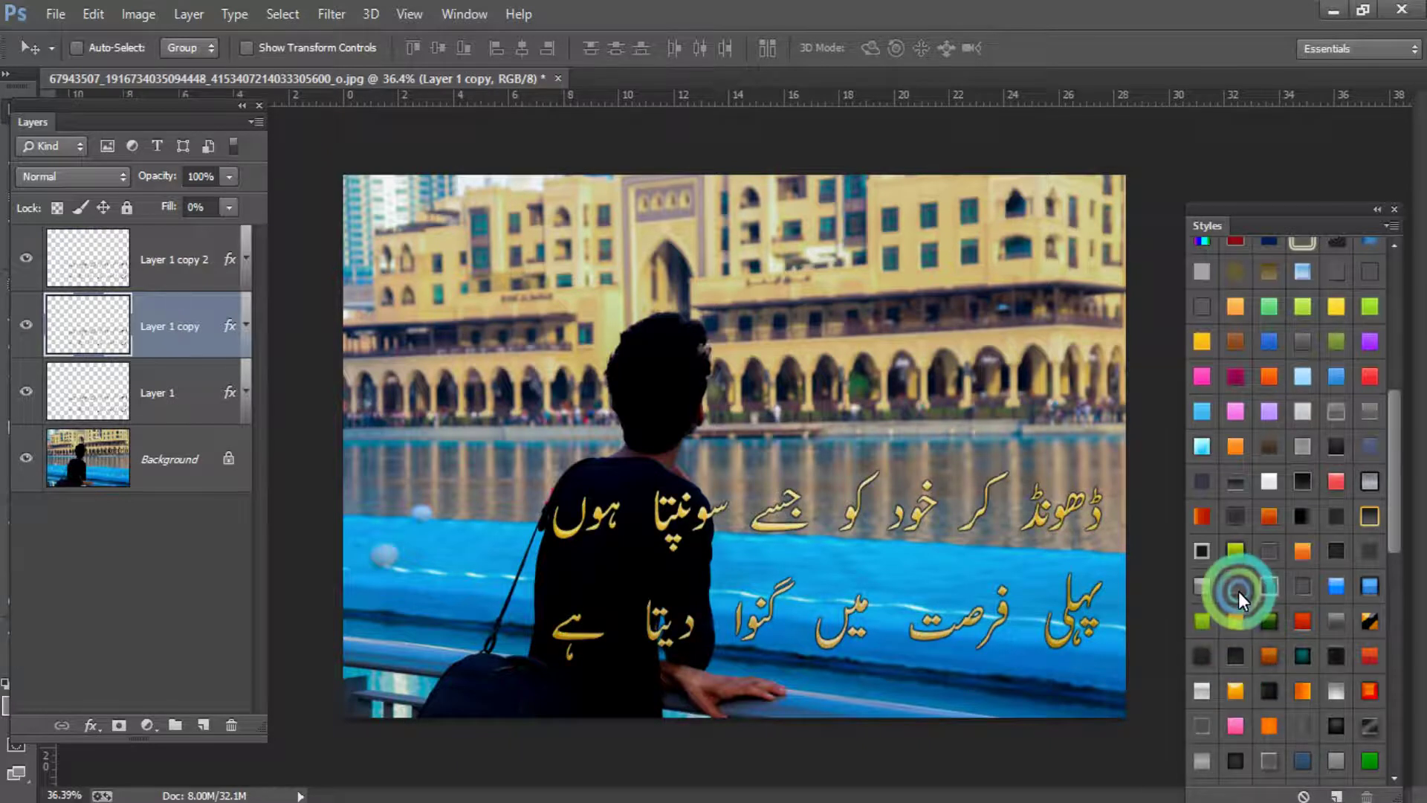
pyautogui.click(1365, 480)
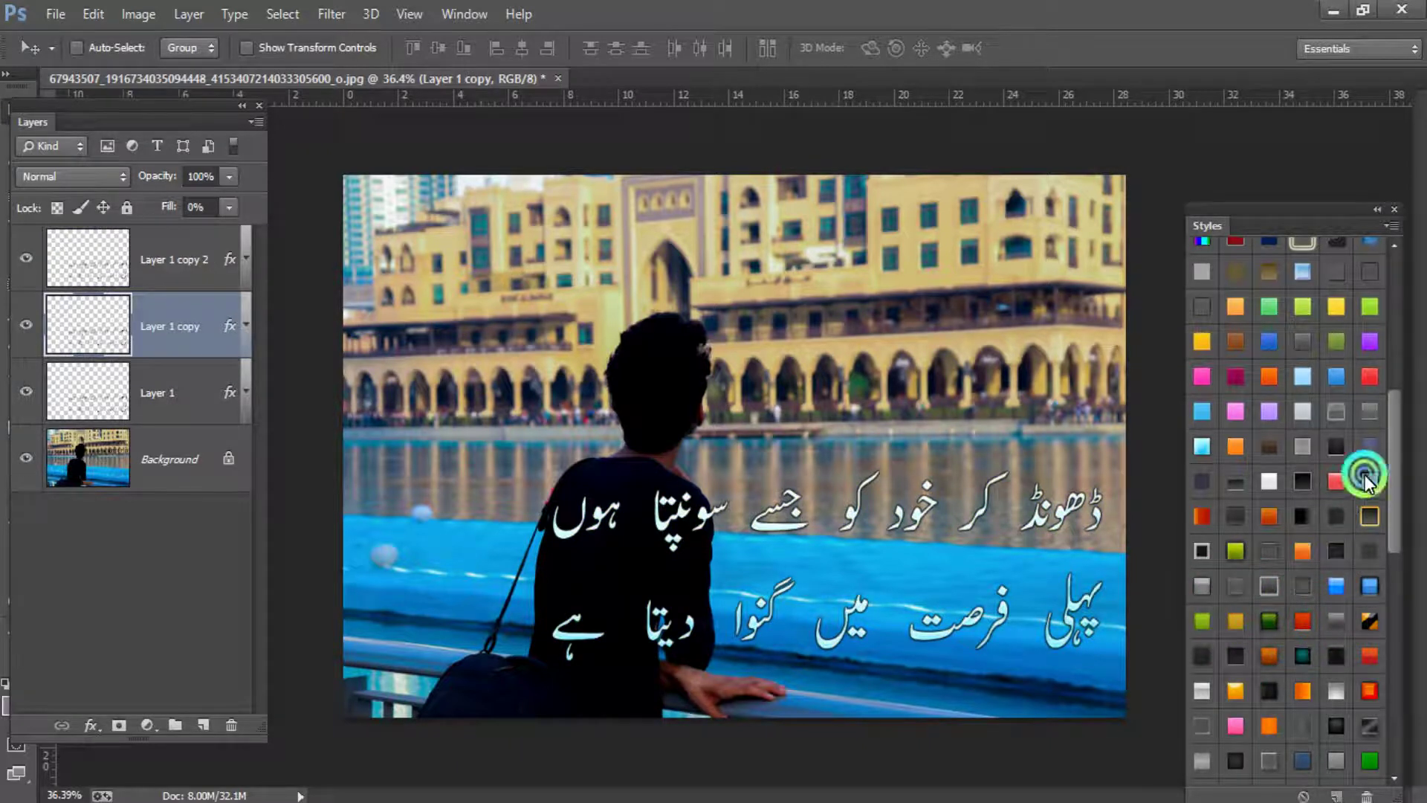
pyautogui.click(1395, 455)
pyautogui.click(1393, 440)
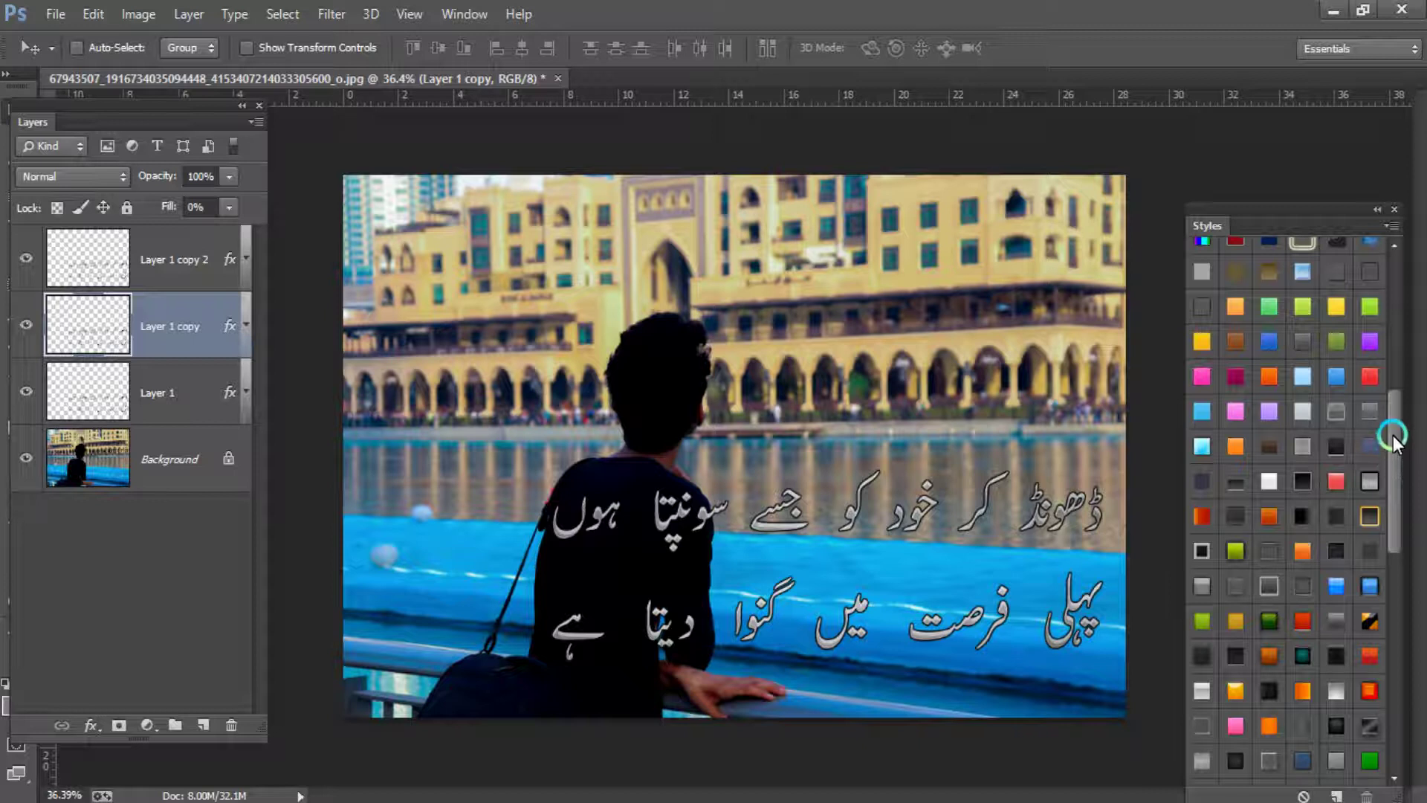
pyautogui.moveTo(1395, 440); pyautogui.dragTo(1405, 503)
# - Try dark teal, white-cyan, dark, cream-gold and light blue preset styles on the couplet
pyautogui.click(1305, 404)
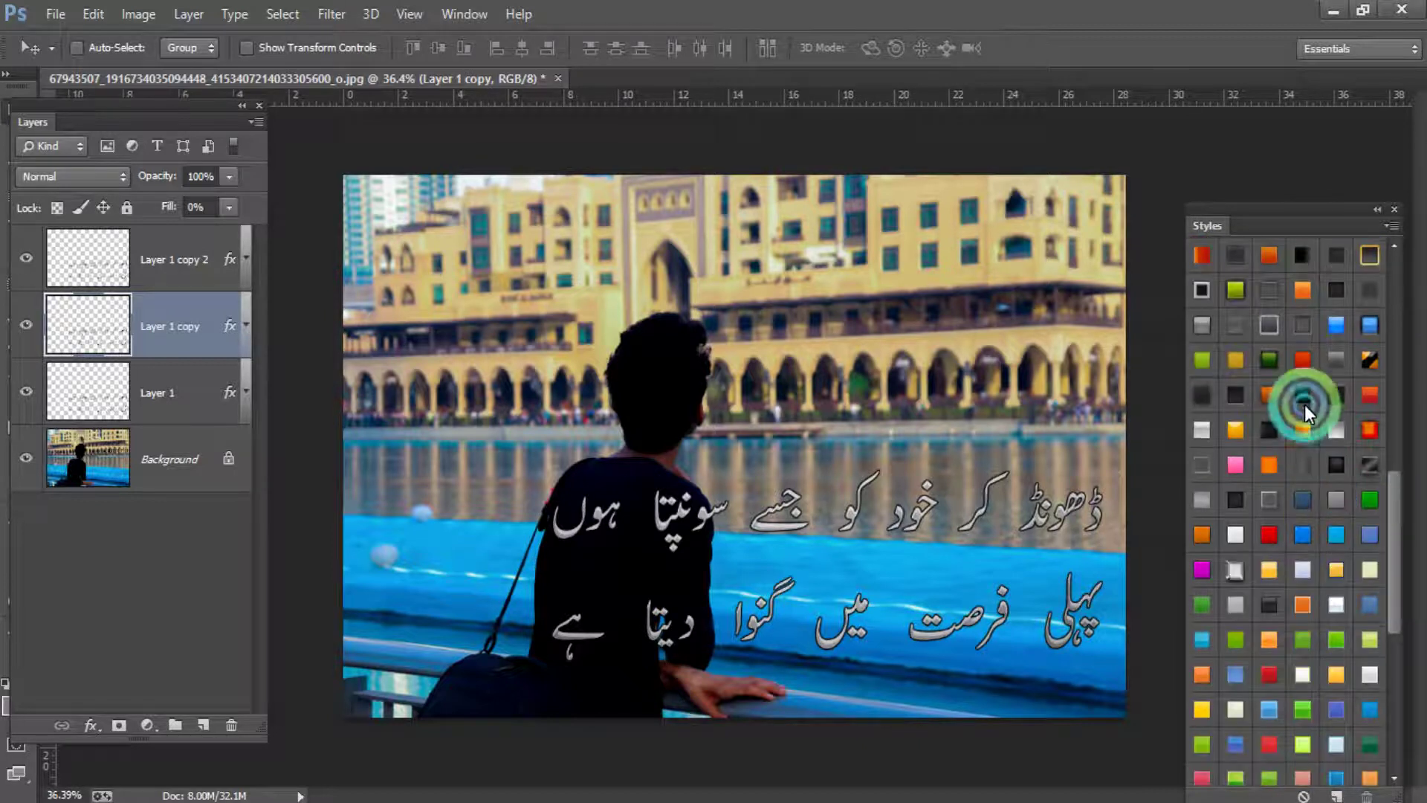
pyautogui.click(1330, 420)
pyautogui.click(1301, 429)
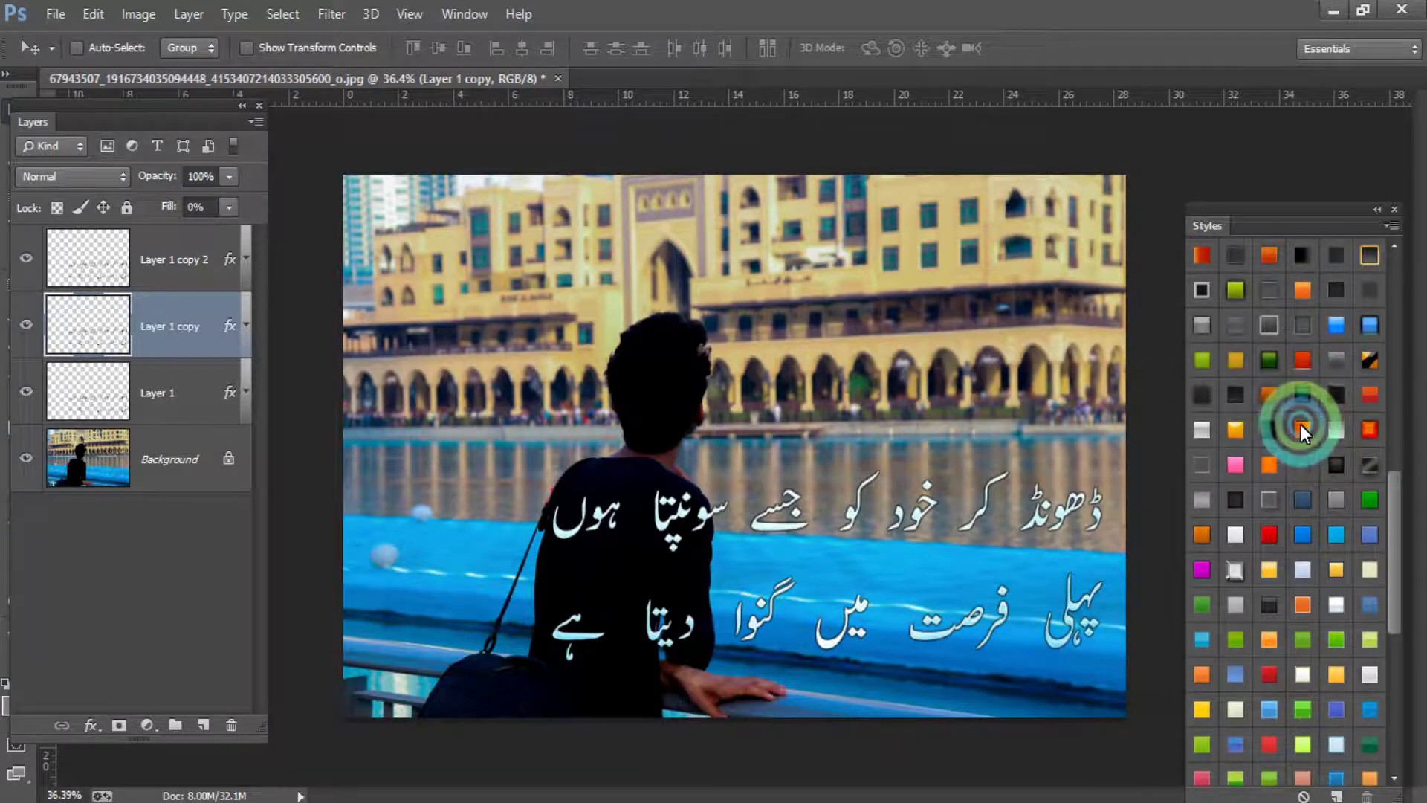
pyautogui.click(1338, 568)
pyautogui.click(1335, 605)
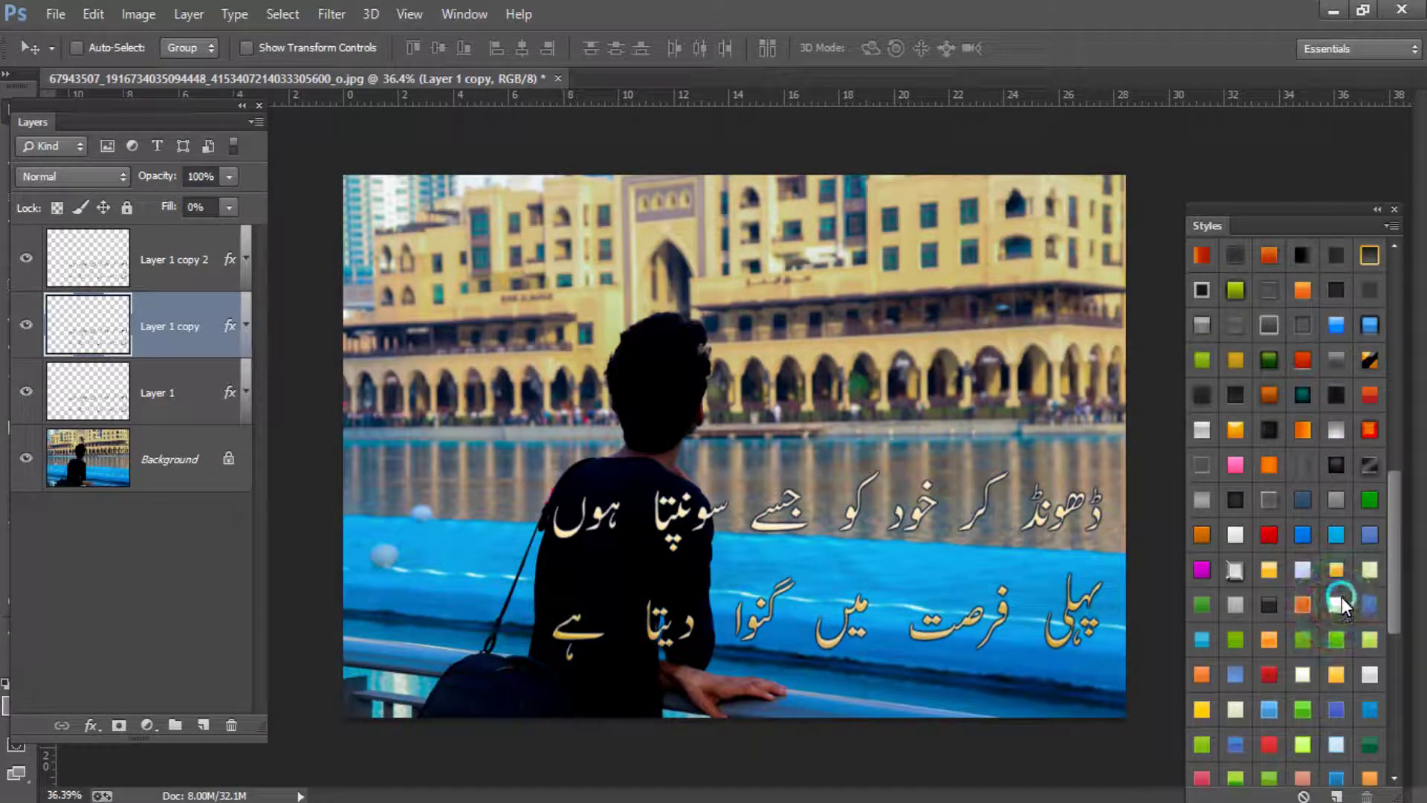
pyautogui.click(1303, 535)
pyautogui.click(1318, 548)
pyautogui.click(1325, 546)
pyautogui.click(1272, 600)
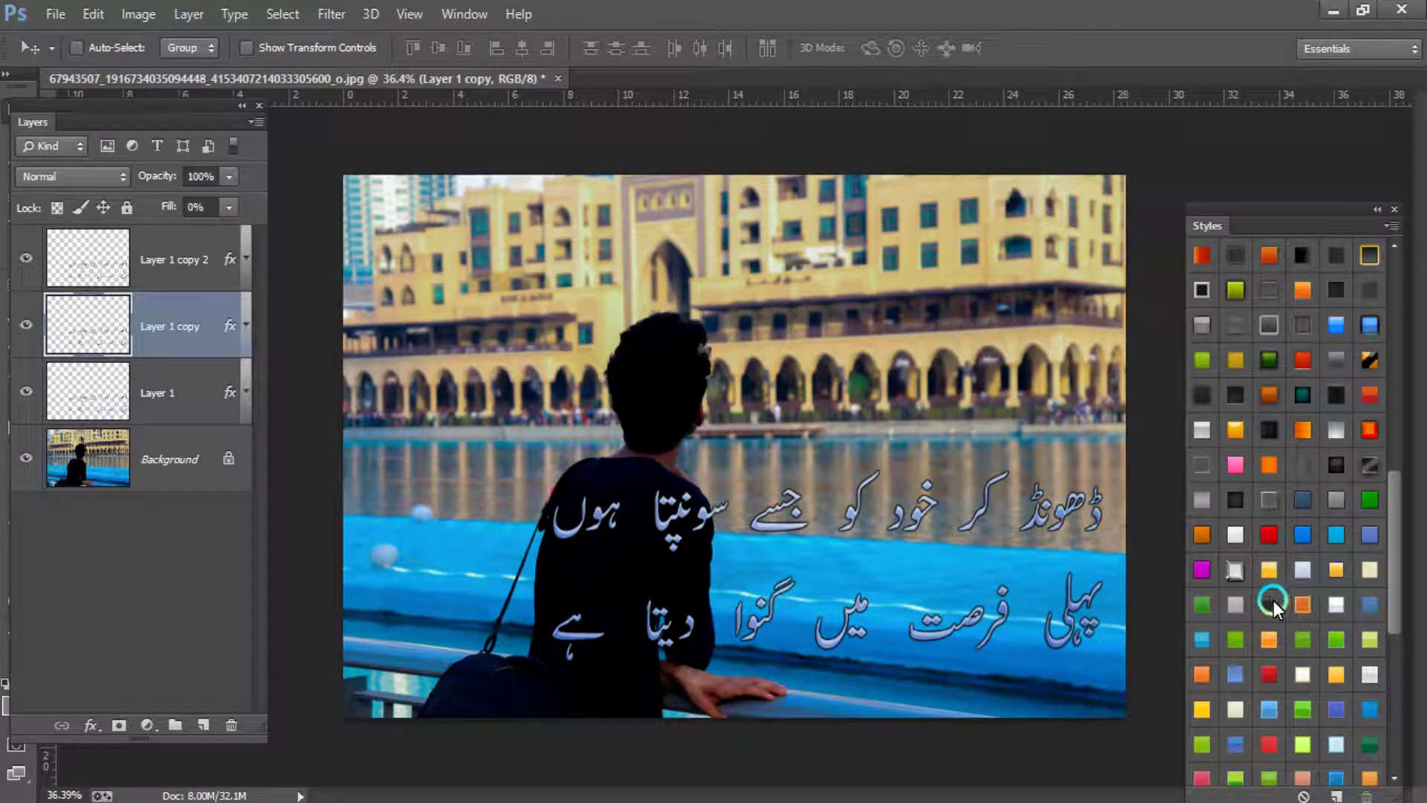
# - Try green, blue and light silver preset styles further down the Styles list
pyautogui.moveTo(1390, 538); pyautogui.dragTo(1392, 676)
pyautogui.click(1319, 617)
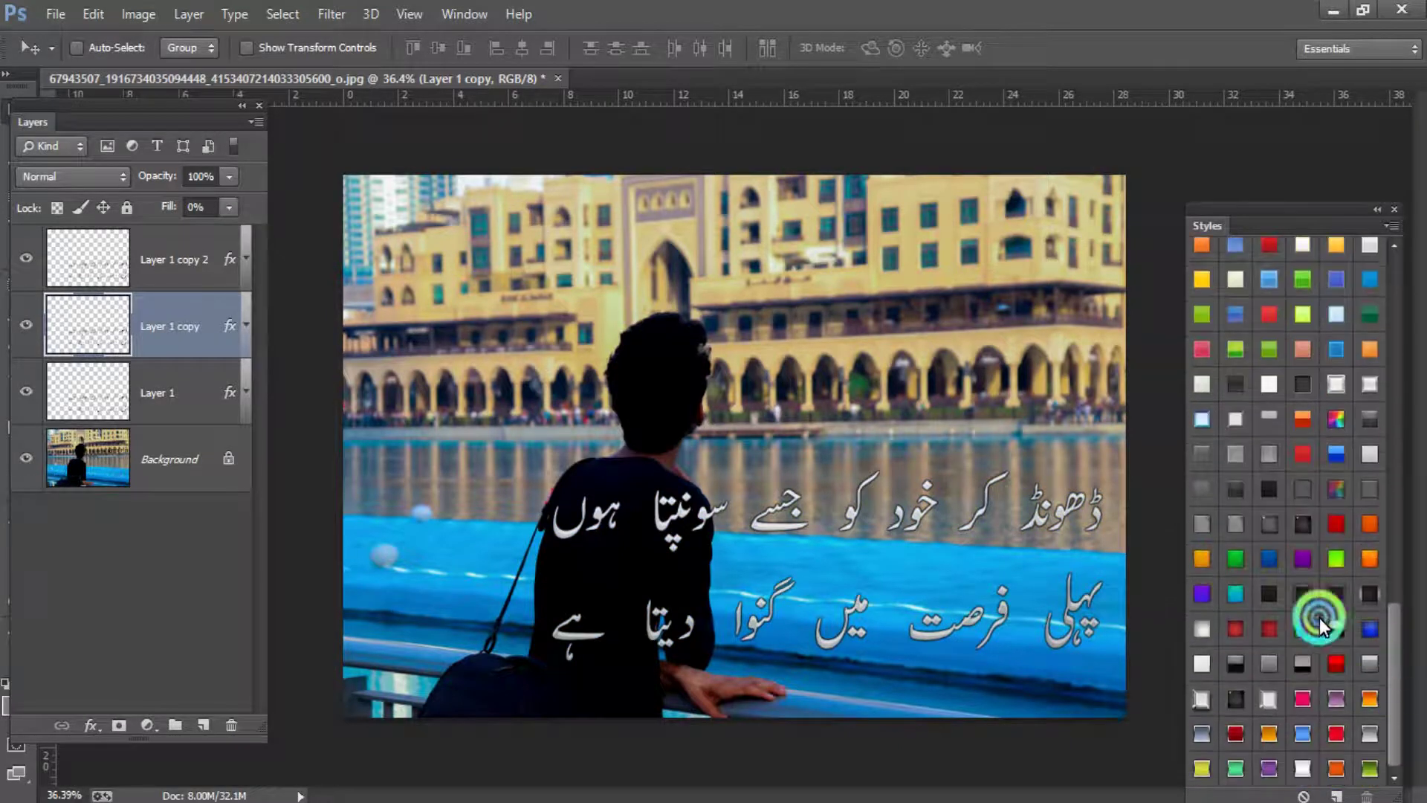
pyautogui.click(1237, 563)
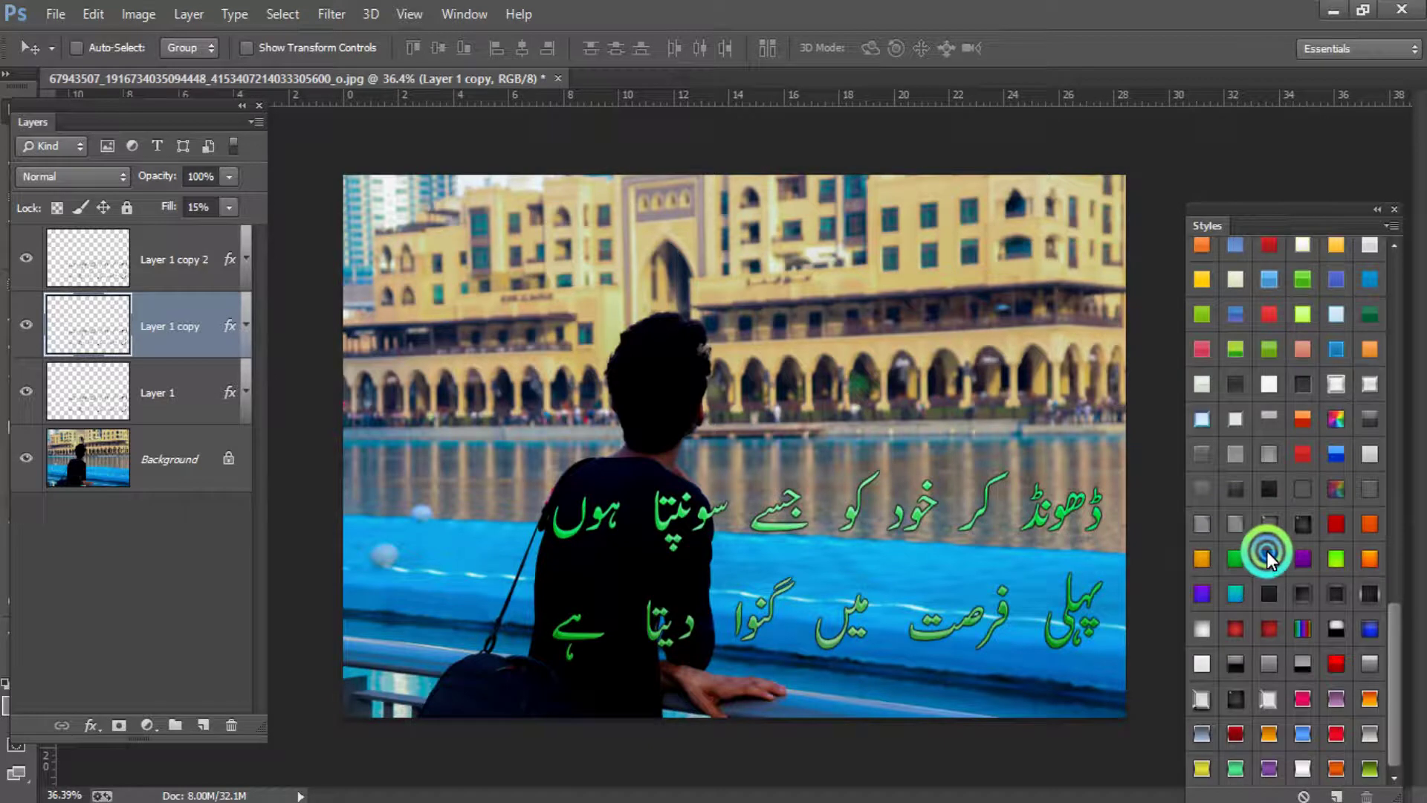
pyautogui.click(1268, 558)
pyautogui.moveTo(1394, 700); pyautogui.dragTo(1392, 366)
pyautogui.click(1337, 349)
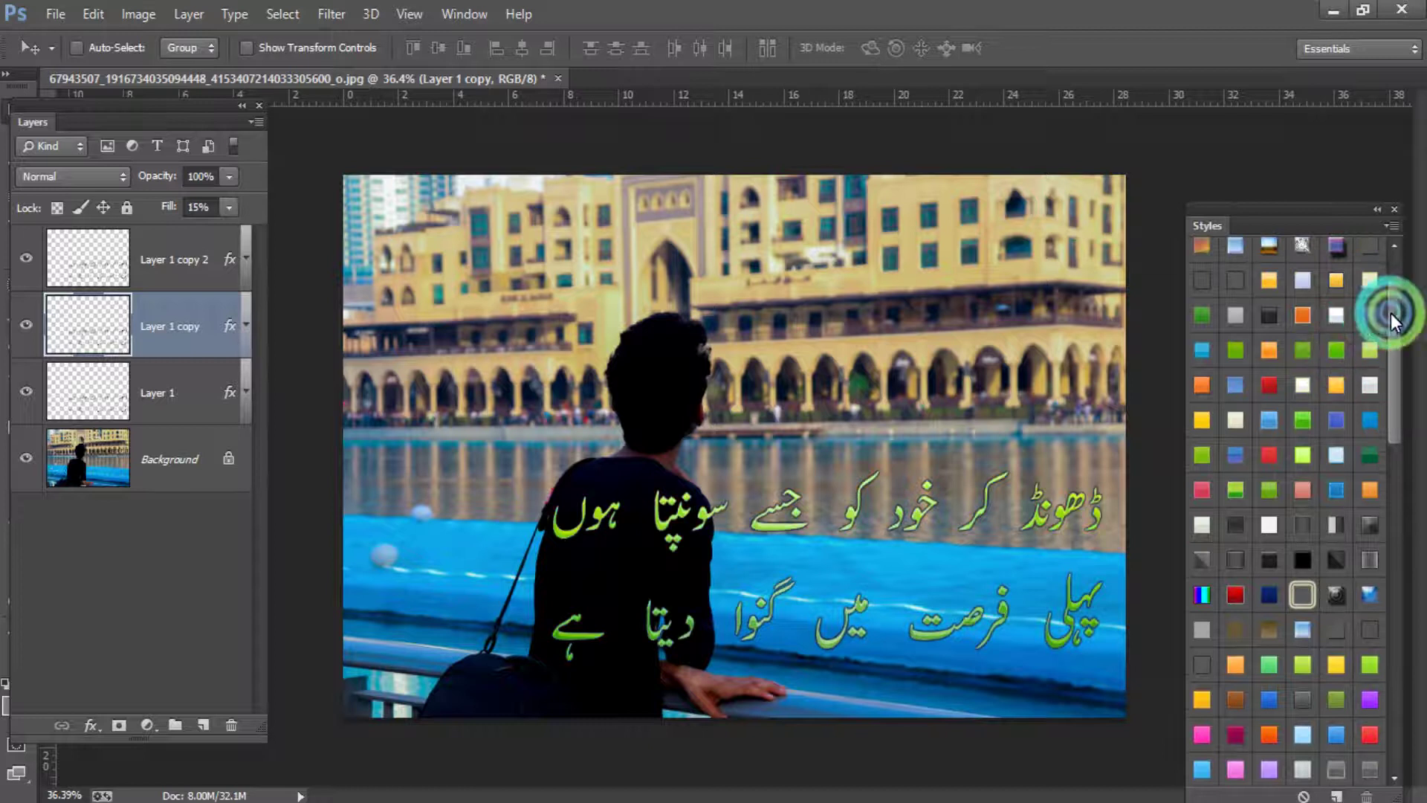
pyautogui.click(1235, 338)
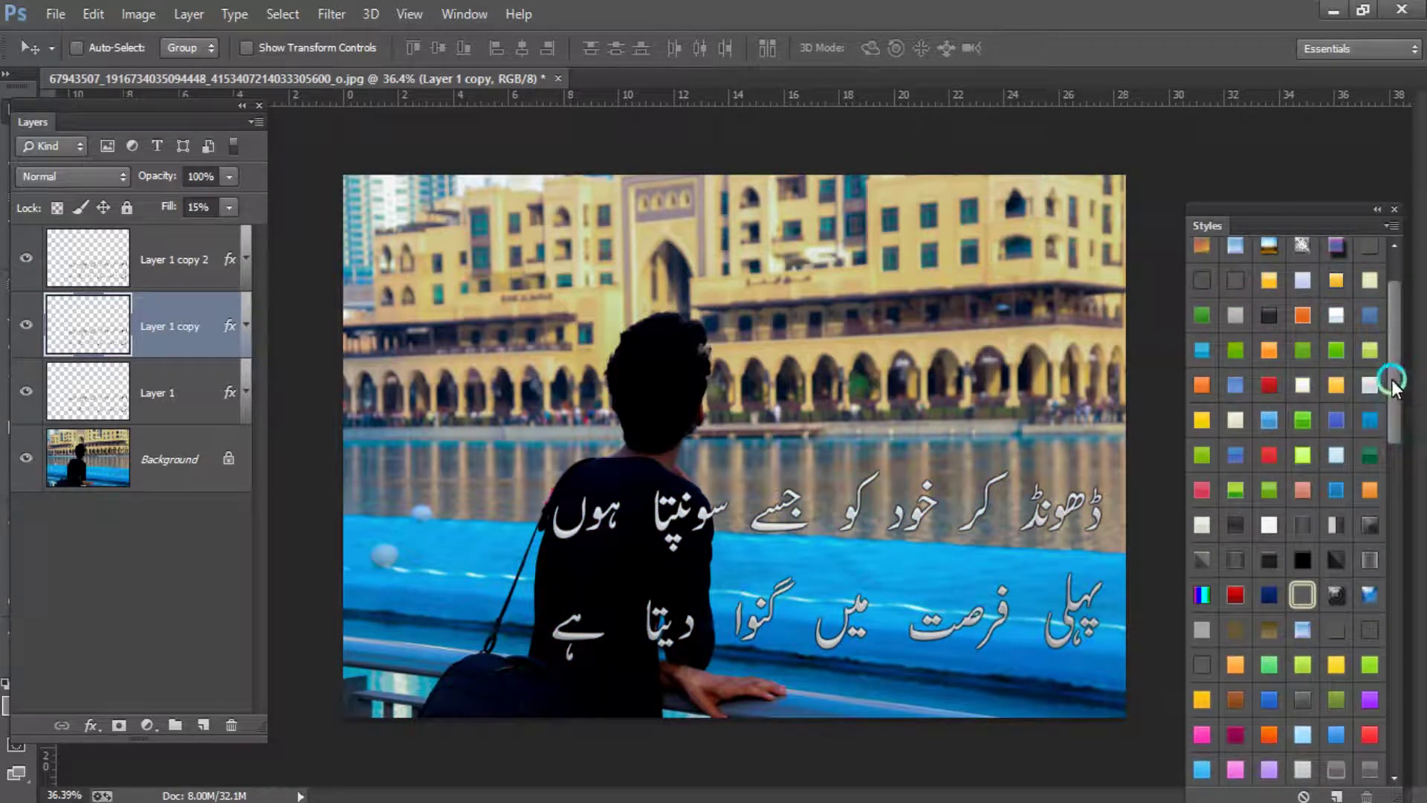
pyautogui.moveTo(1393, 383); pyautogui.dragTo(1391, 525)
# - Apply the white glossy style to Layer 1 copy and select the Background layer
pyautogui.click(1197, 449)
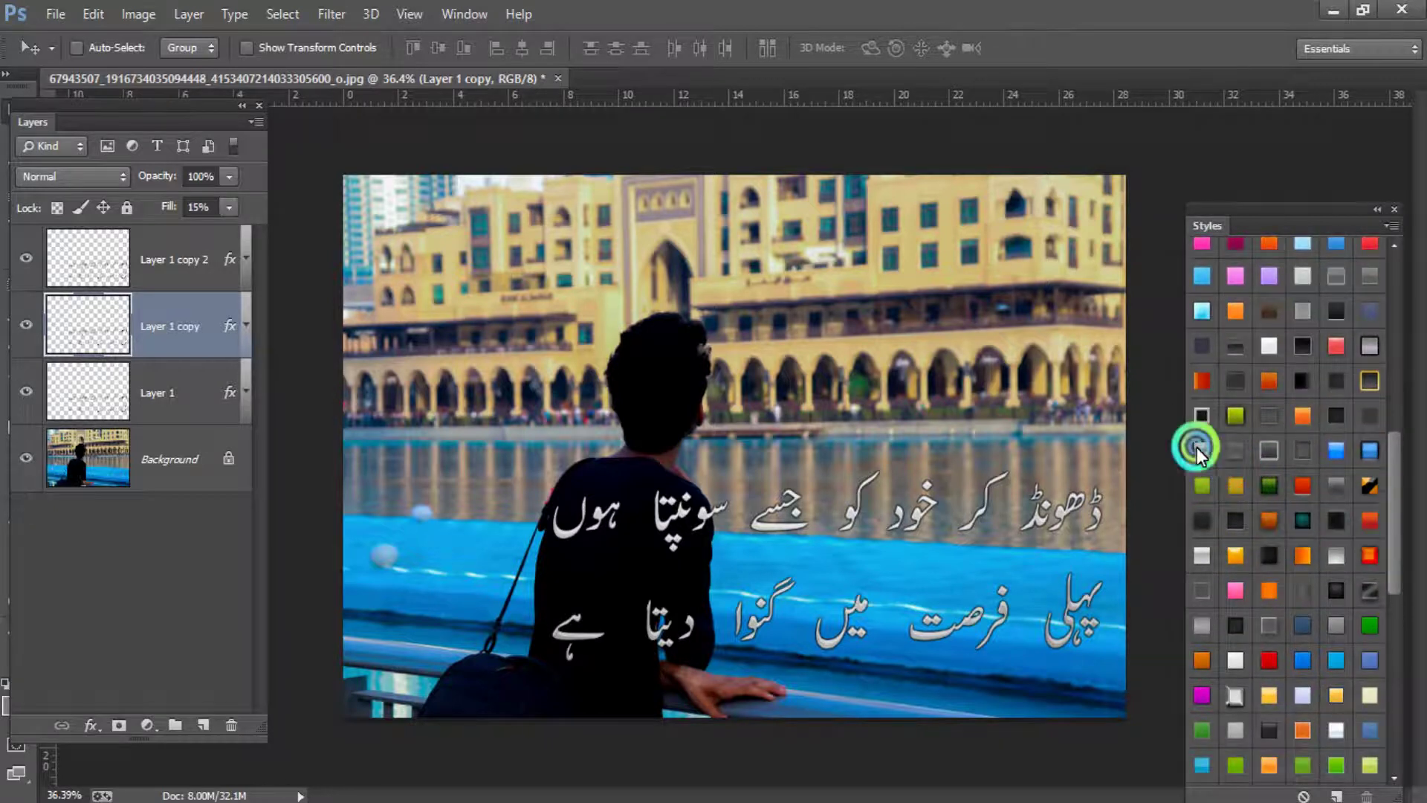
pyautogui.click(1065, 437)
pyautogui.click(263, 134)
pyautogui.click(163, 451)
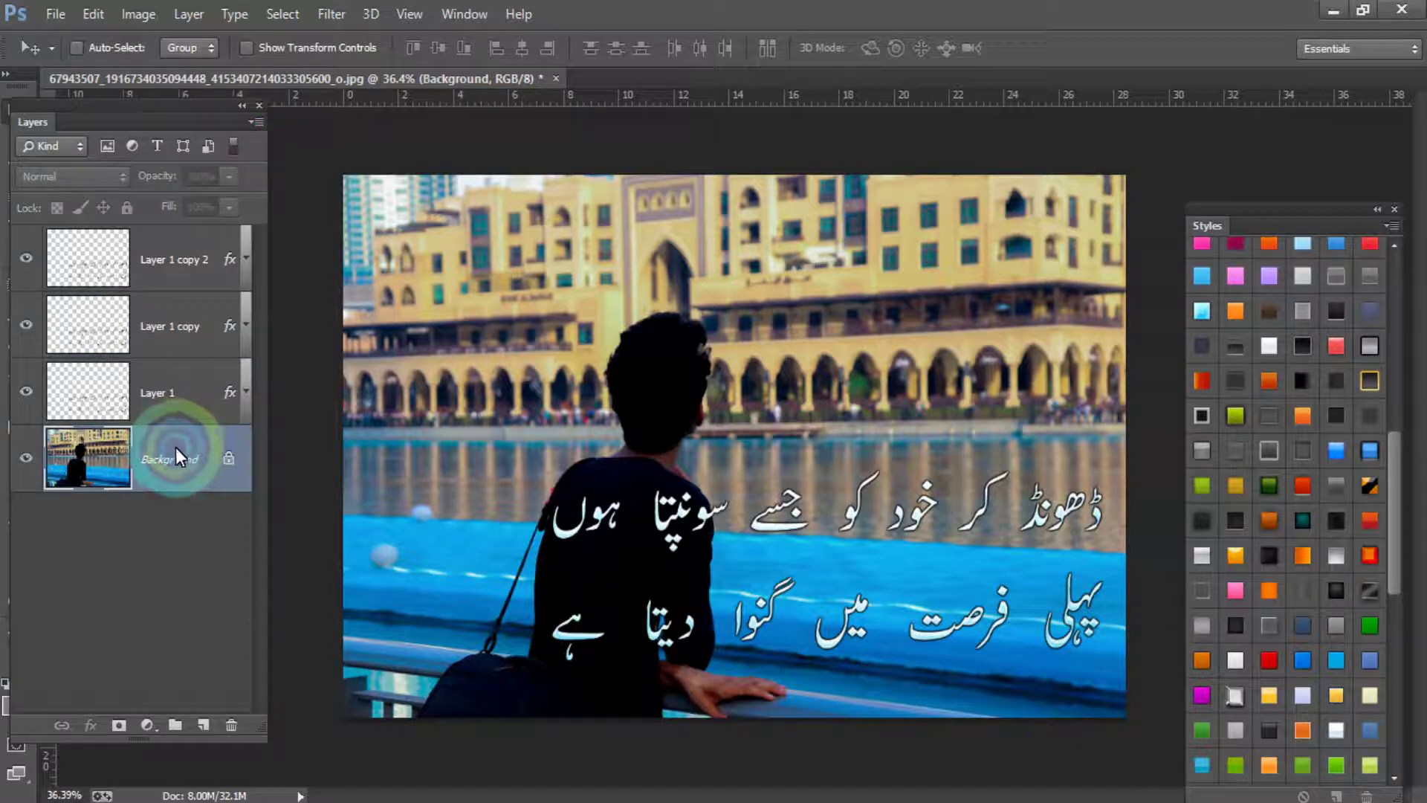
# - Apply Hue/Saturation to the Background photo with Saturation -51 and Lightness -13
pyautogui.hotkey('ctrl', 'u')
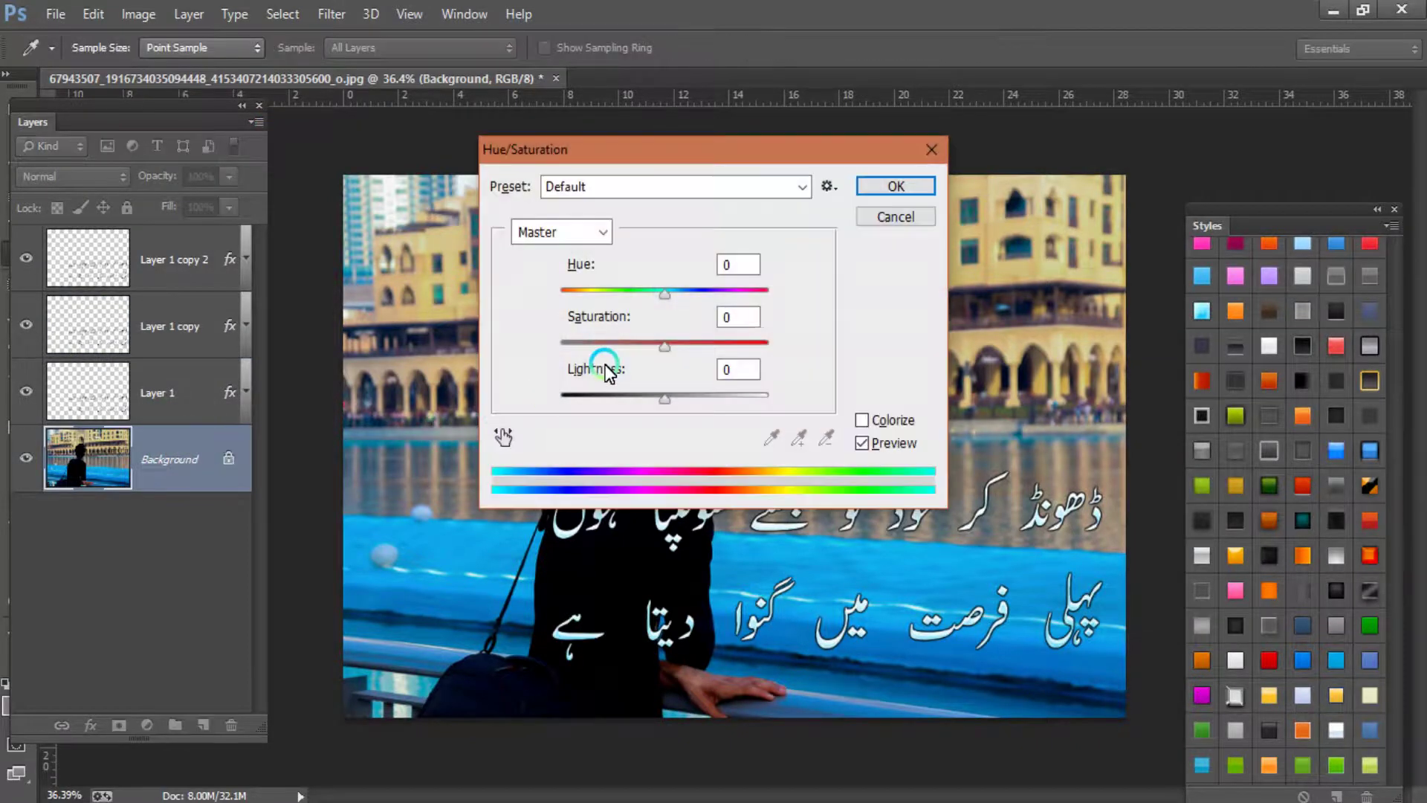
pyautogui.moveTo(627, 156); pyautogui.dragTo(373, 100)
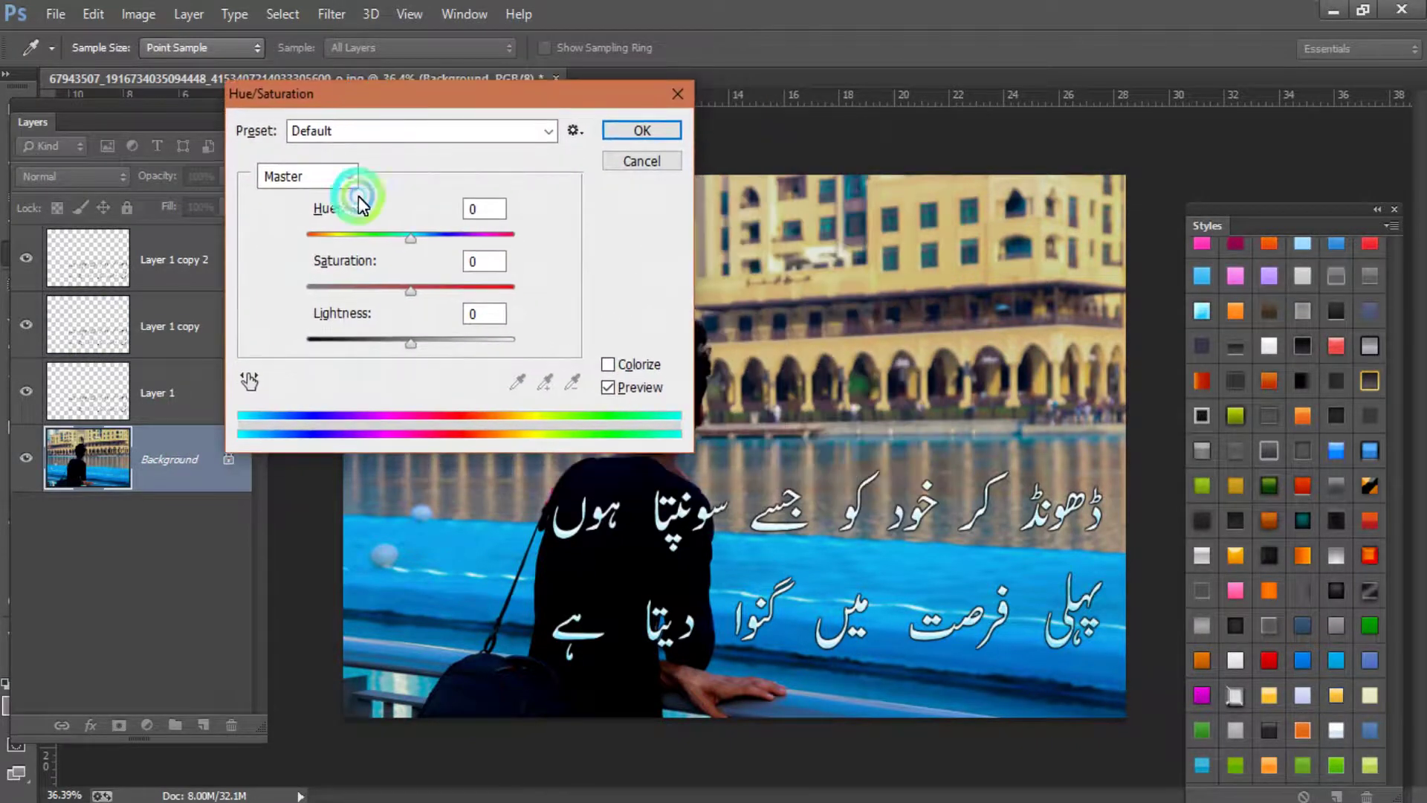
pyautogui.moveTo(411, 290); pyautogui.dragTo(356, 296)
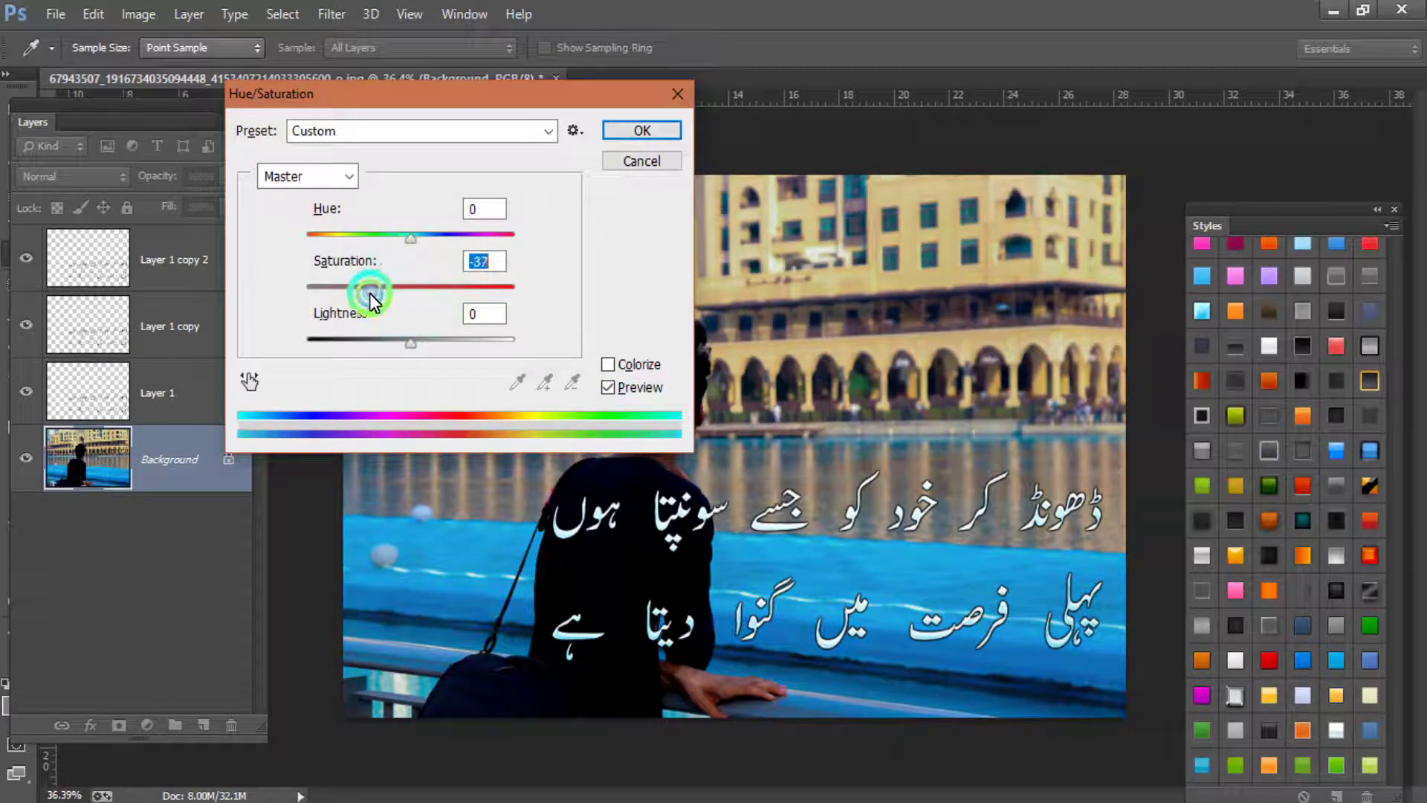
pyautogui.moveTo(357, 296); pyautogui.dragTo(369, 296)
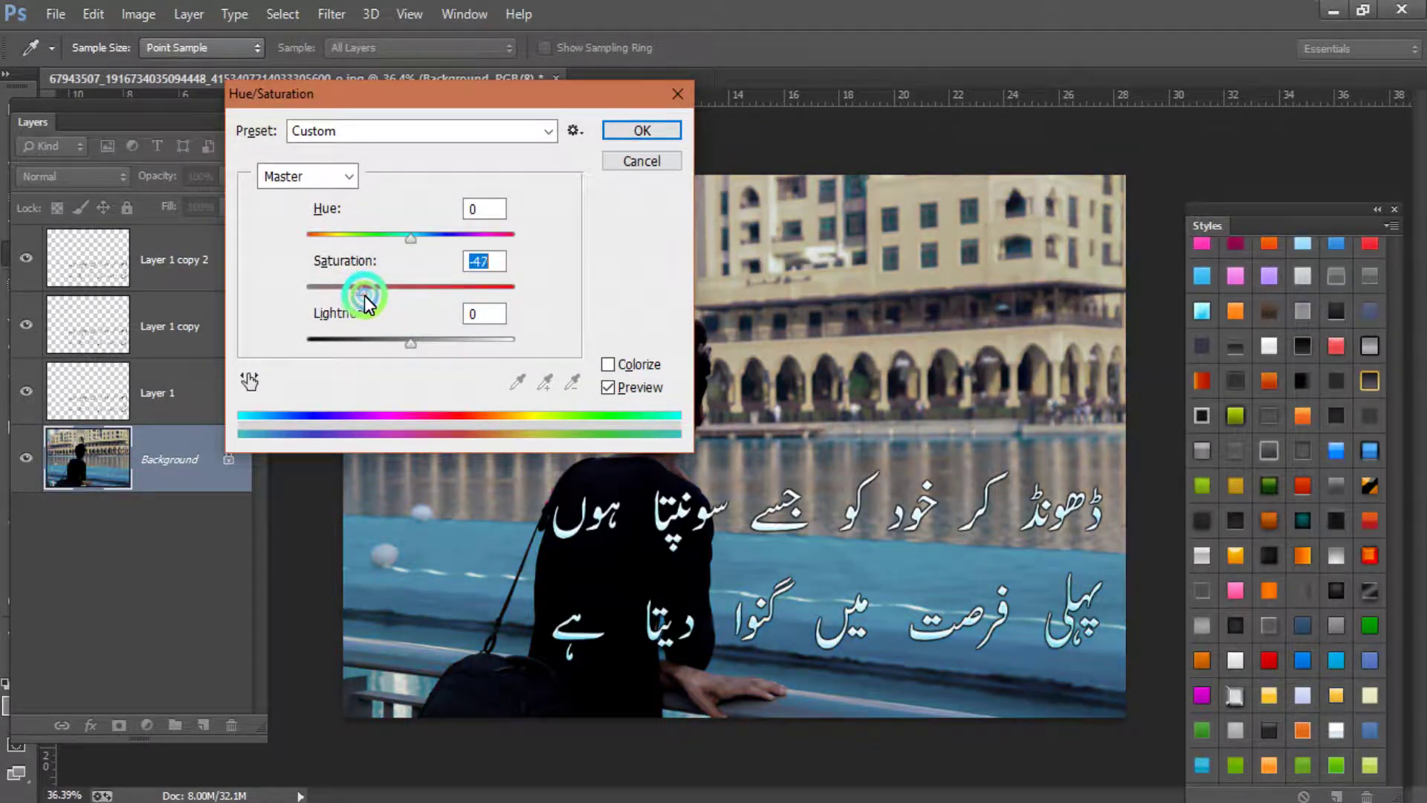
pyautogui.moveTo(464, 93); pyautogui.dragTo(273, 30)
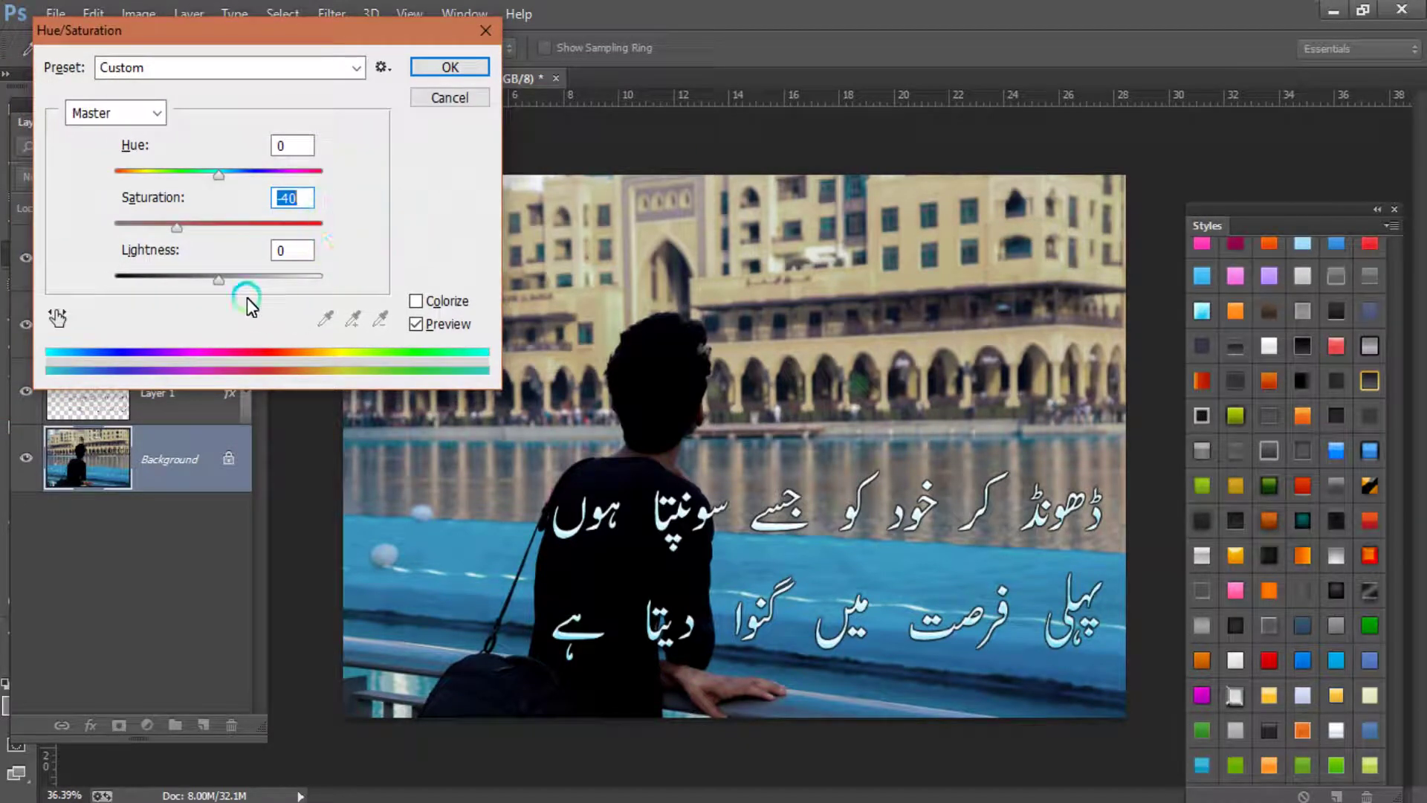
pyautogui.moveTo(178, 233); pyautogui.dragTo(167, 227)
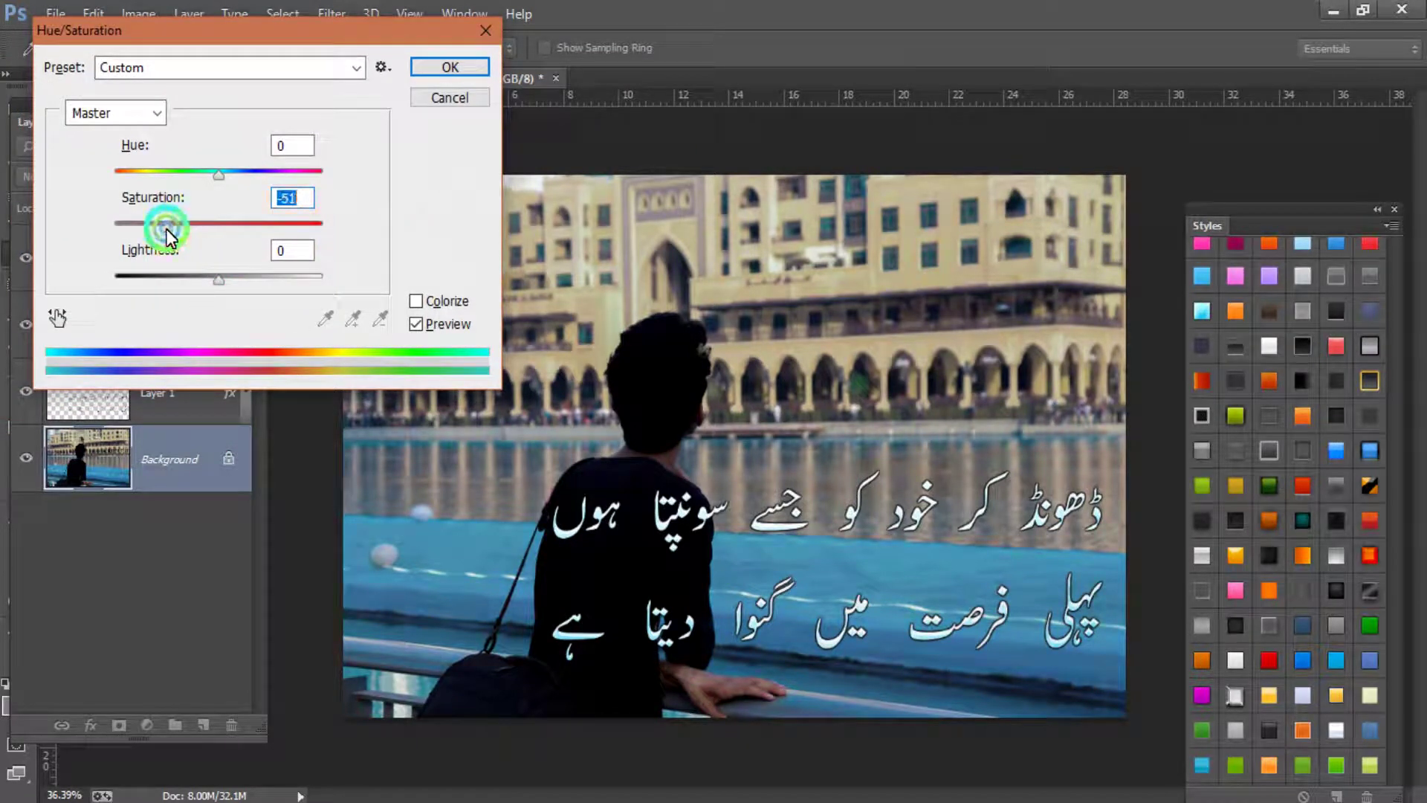
pyautogui.moveTo(222, 282); pyautogui.dragTo(207, 281)
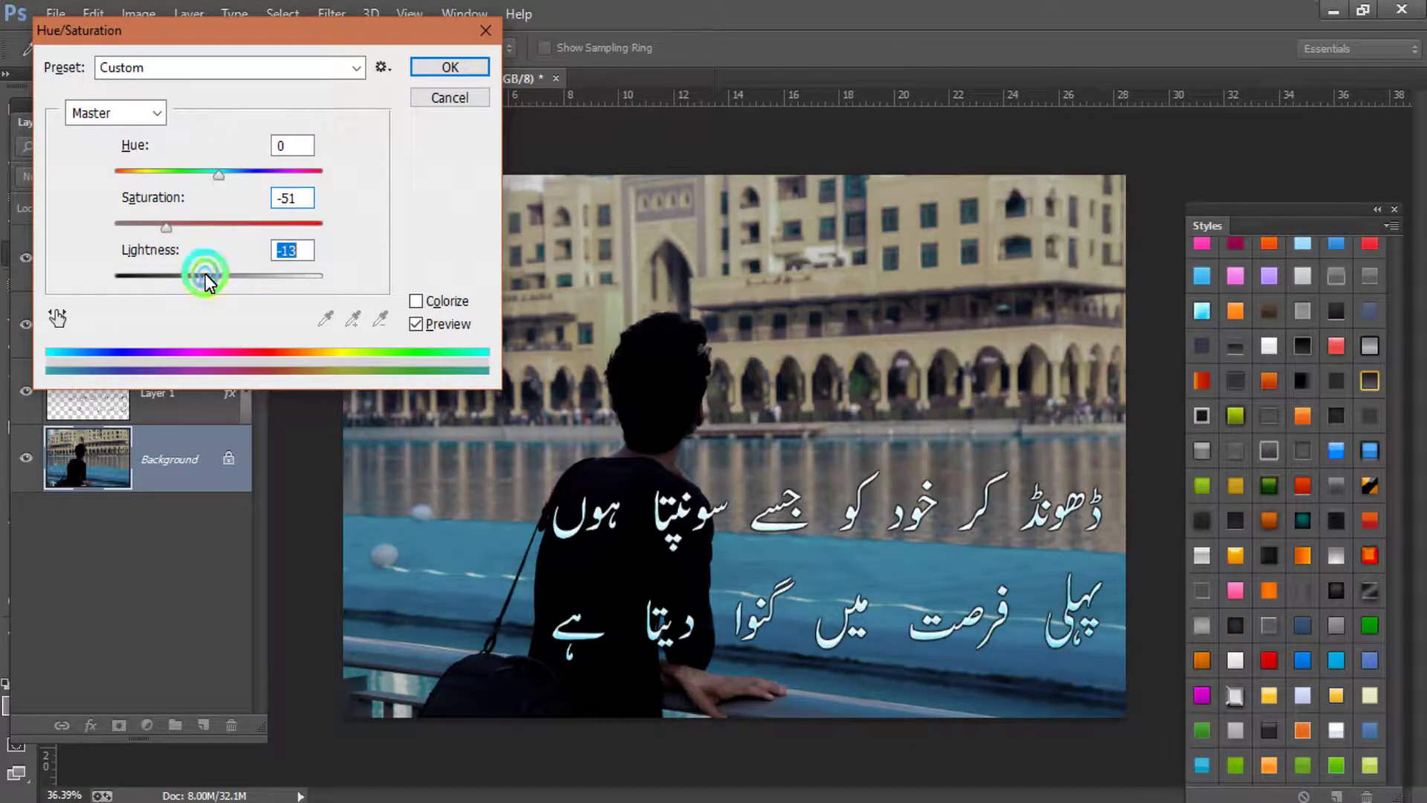
pyautogui.click(413, 70)
pyautogui.click(45, 427)
pyautogui.click(202, 454)
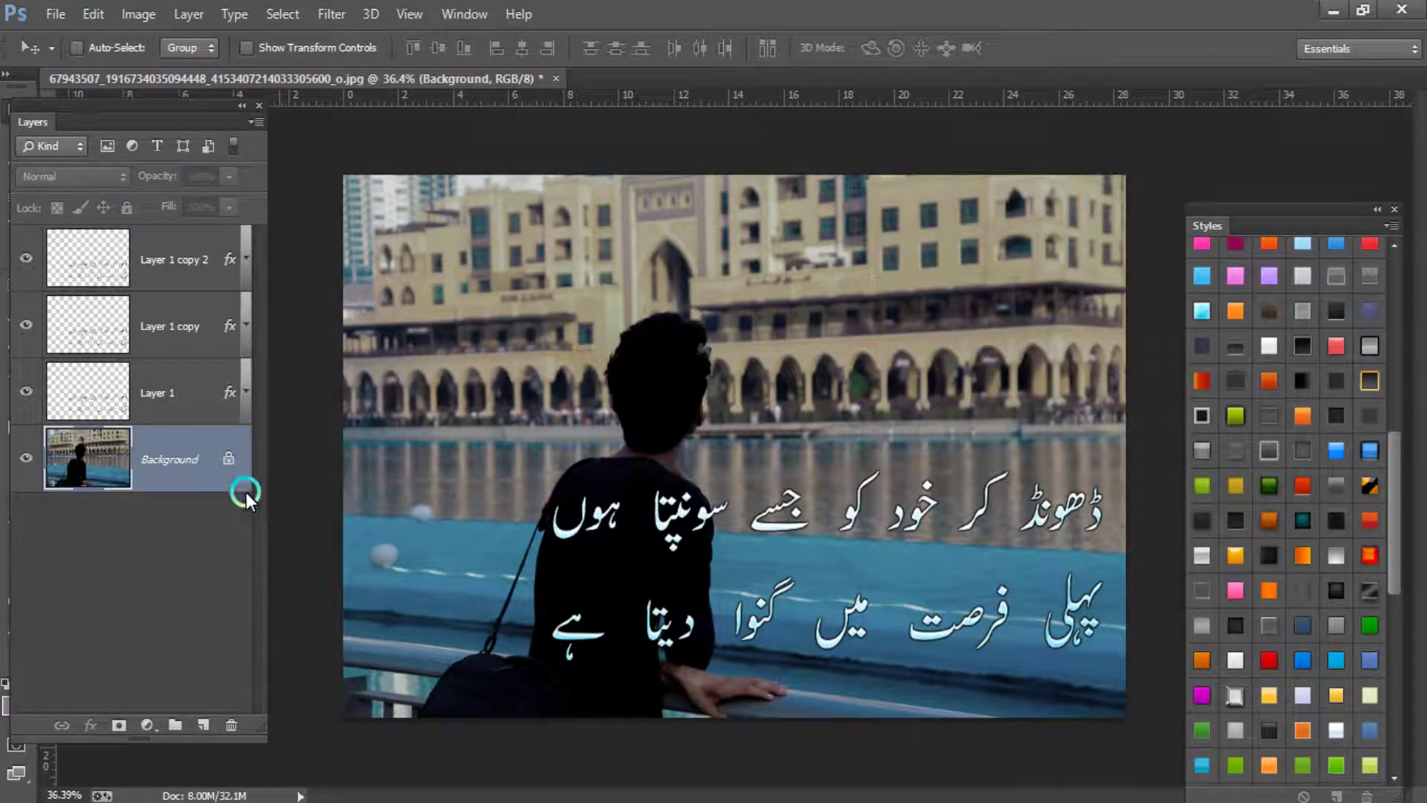
# - Open Layer 1's Outer Glow settings and set the glow size to 8 px
pyautogui.click(170, 373)
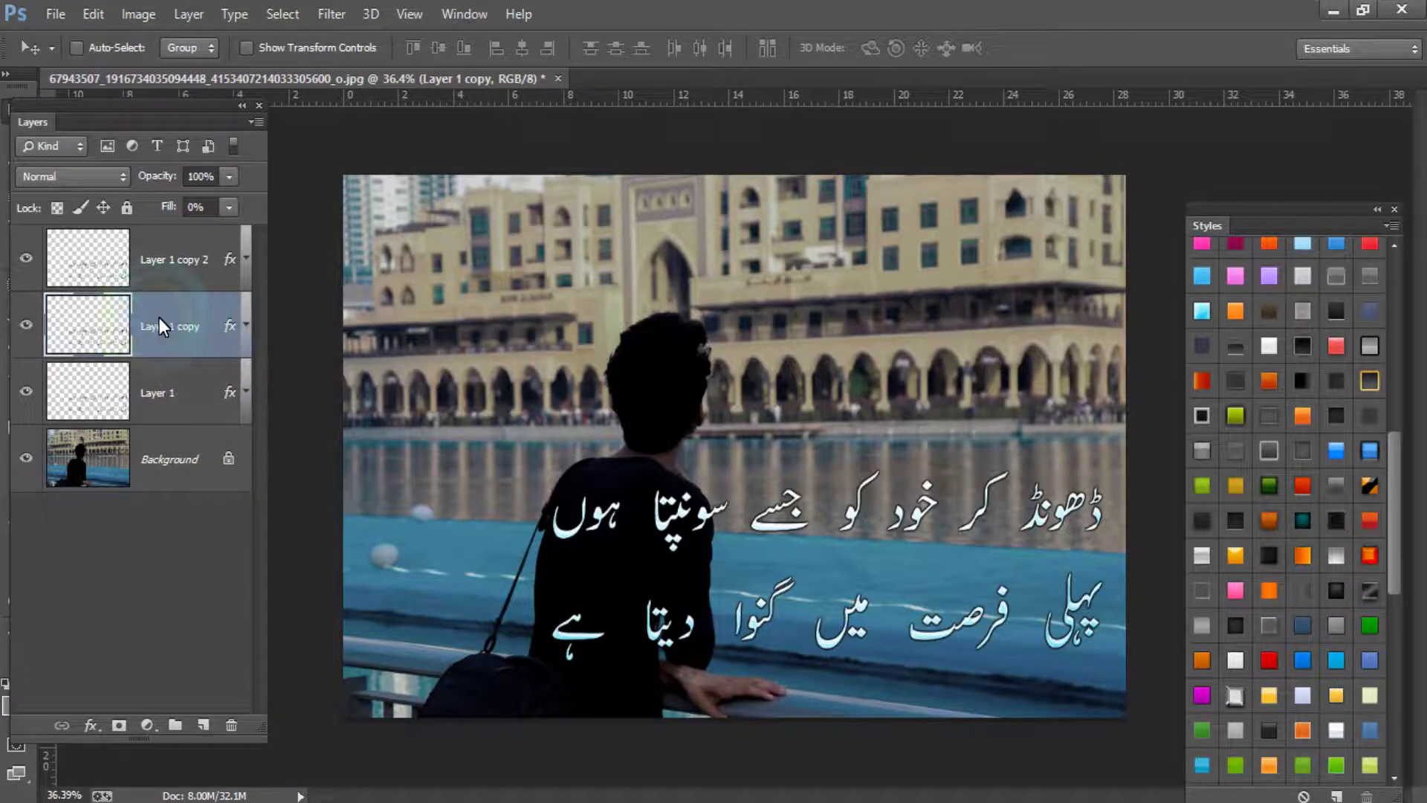
pyautogui.click(184, 387)
pyautogui.doubleClick(226, 391)
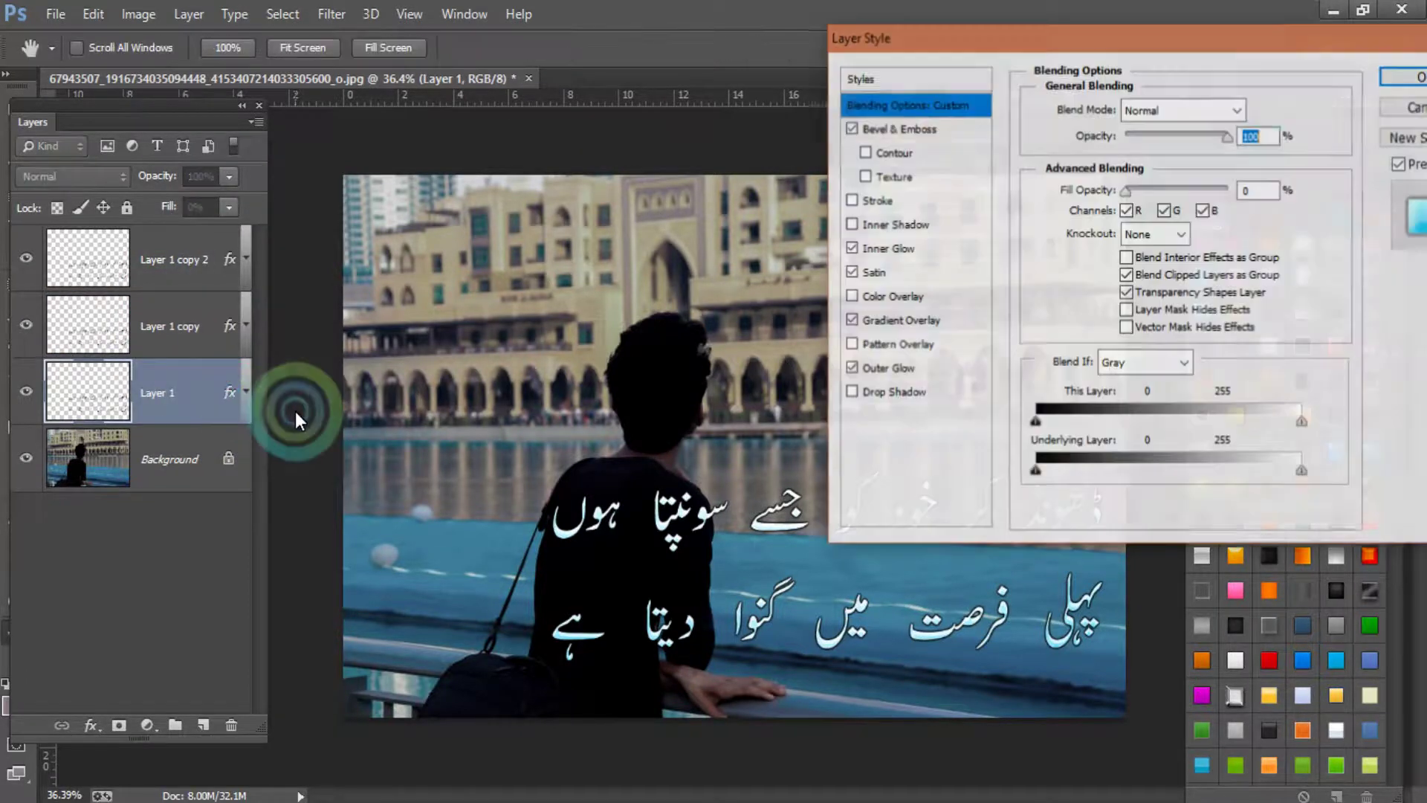
pyautogui.click(887, 368)
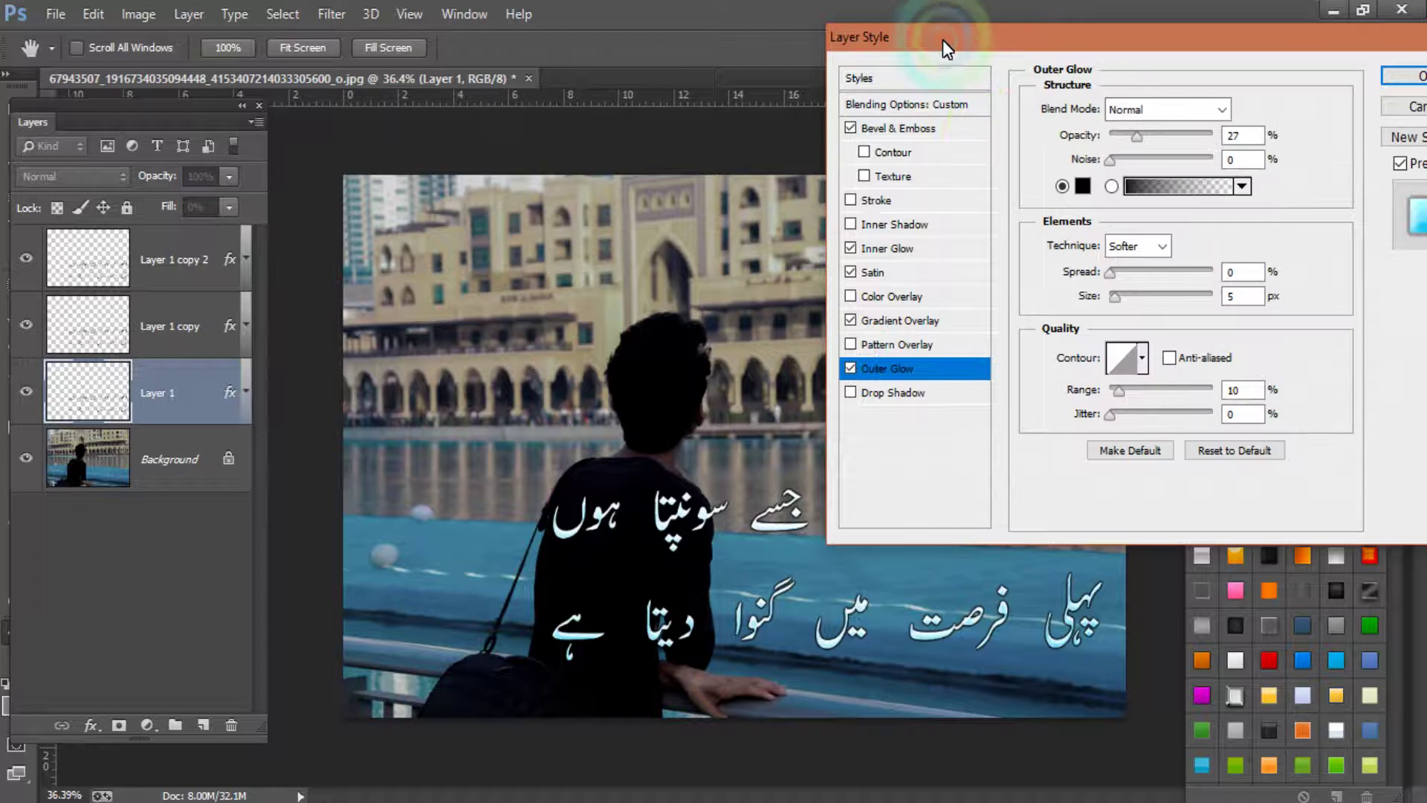
pyautogui.moveTo(943, 38); pyautogui.dragTo(946, 15)
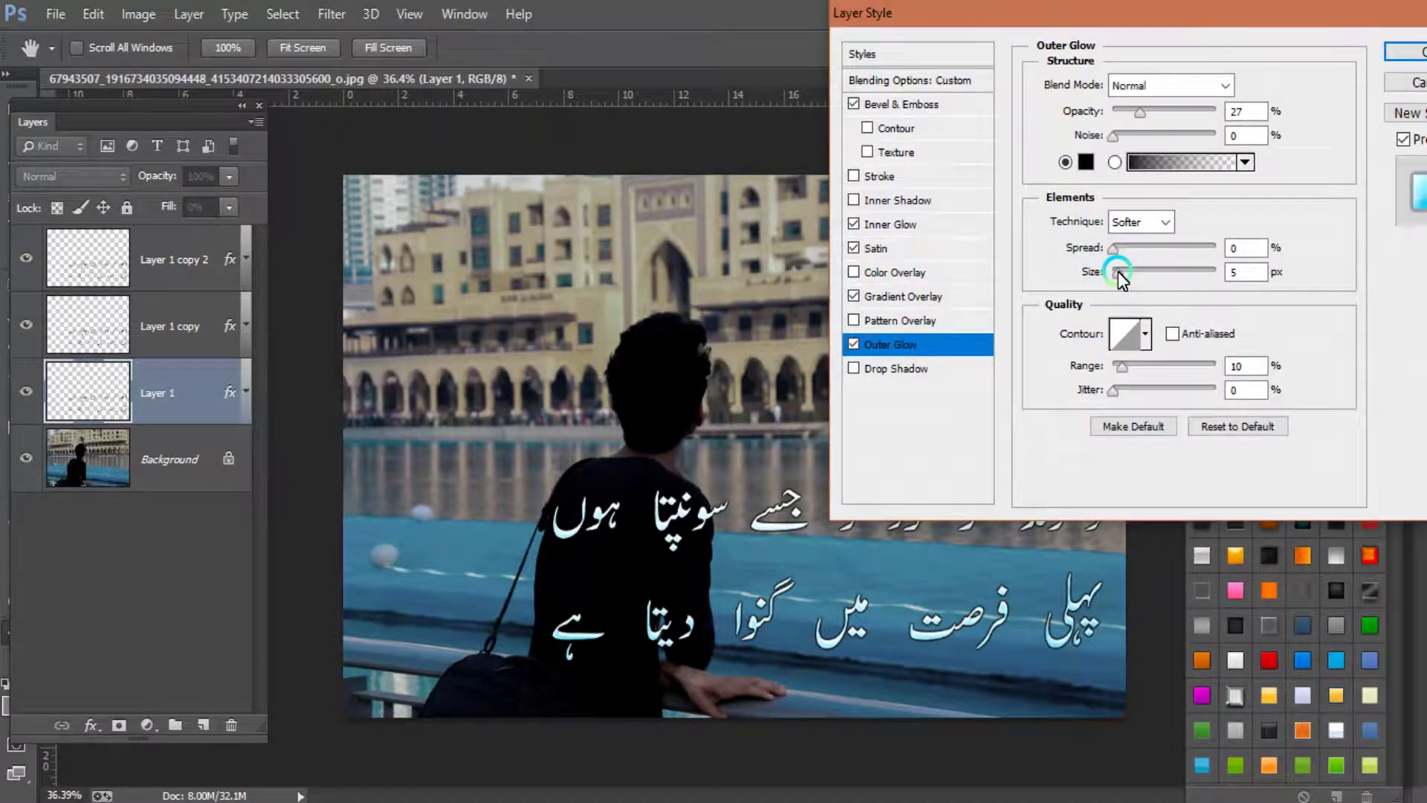
pyautogui.moveTo(1118, 271); pyautogui.dragTo(1118, 252)
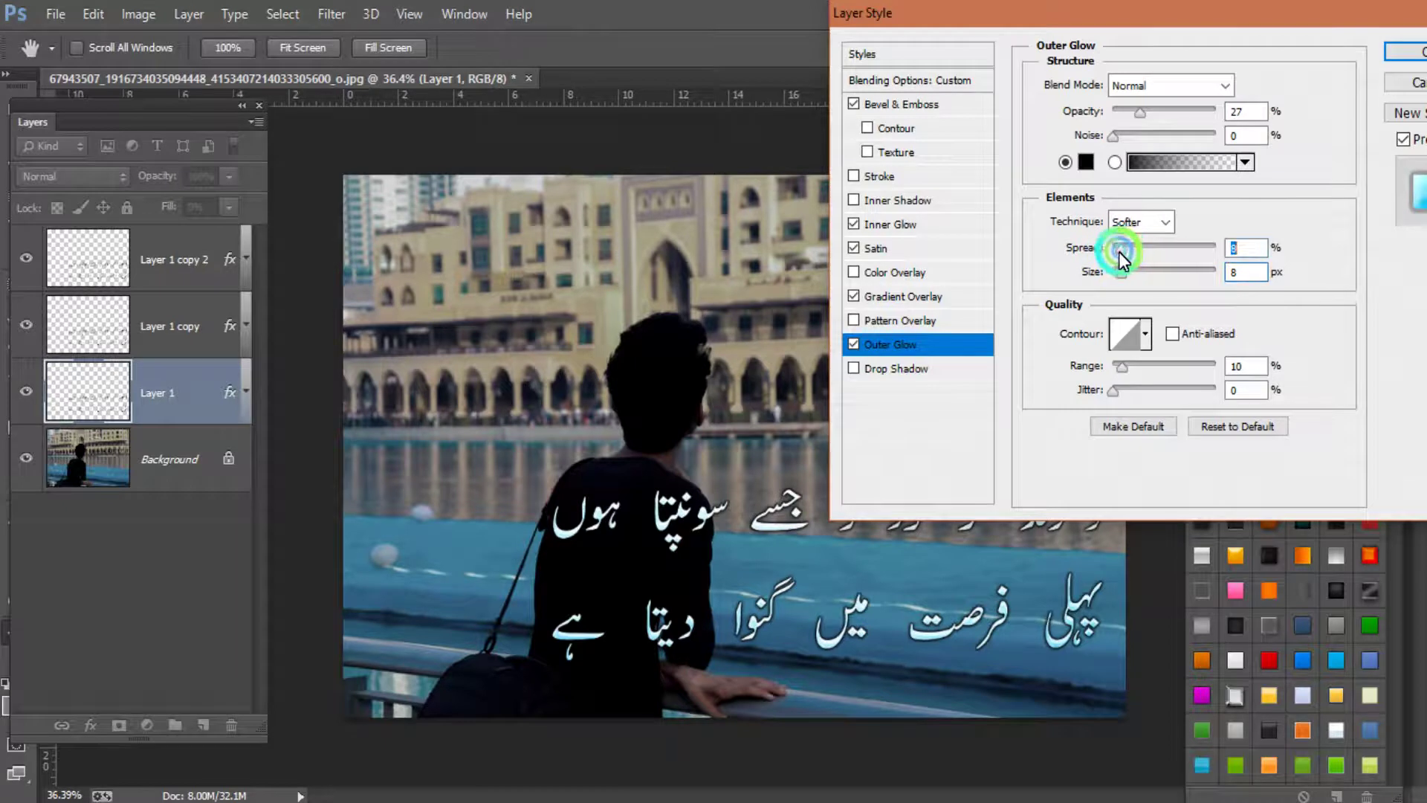
# - Pick a new glow contour and raise the Outer Glow opacity to about 76%
pyautogui.click(1148, 336)
pyautogui.click(1194, 386)
pyautogui.click(1029, 422)
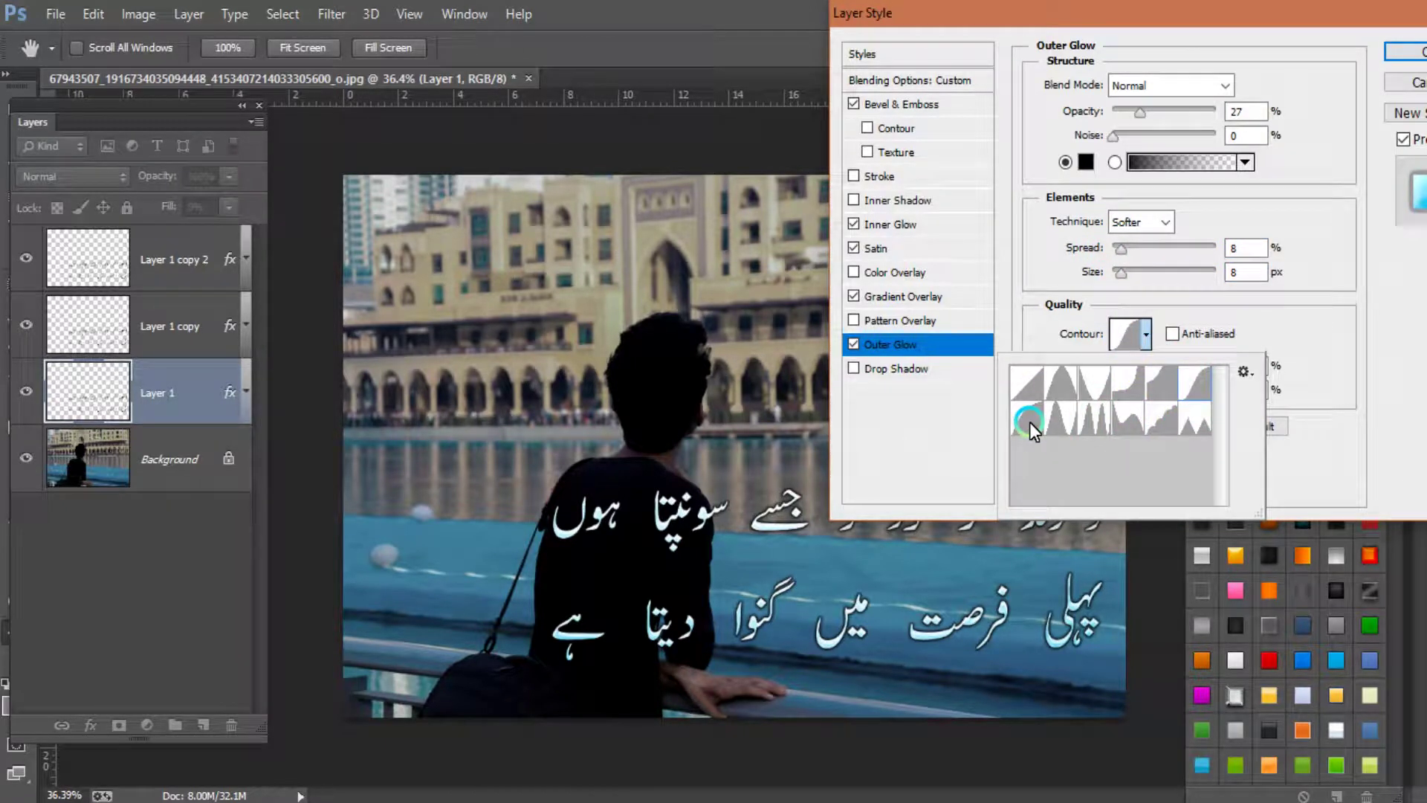
pyautogui.click(1104, 359)
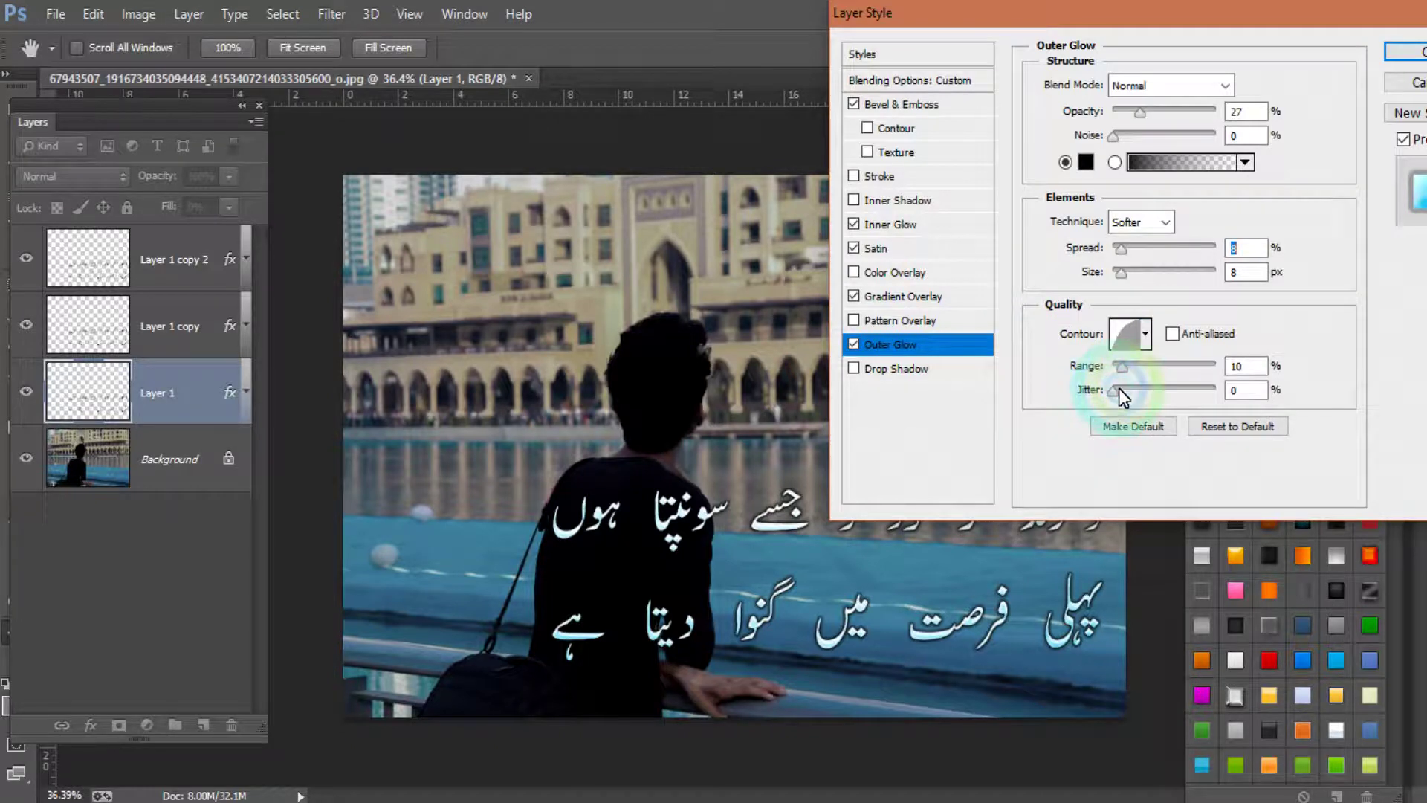
pyautogui.moveTo(1140, 112)
pyautogui.mouseDown()
pyautogui.moveTo(1200, 134)
pyautogui.moveTo(1187, 134)
pyautogui.mouseUp()
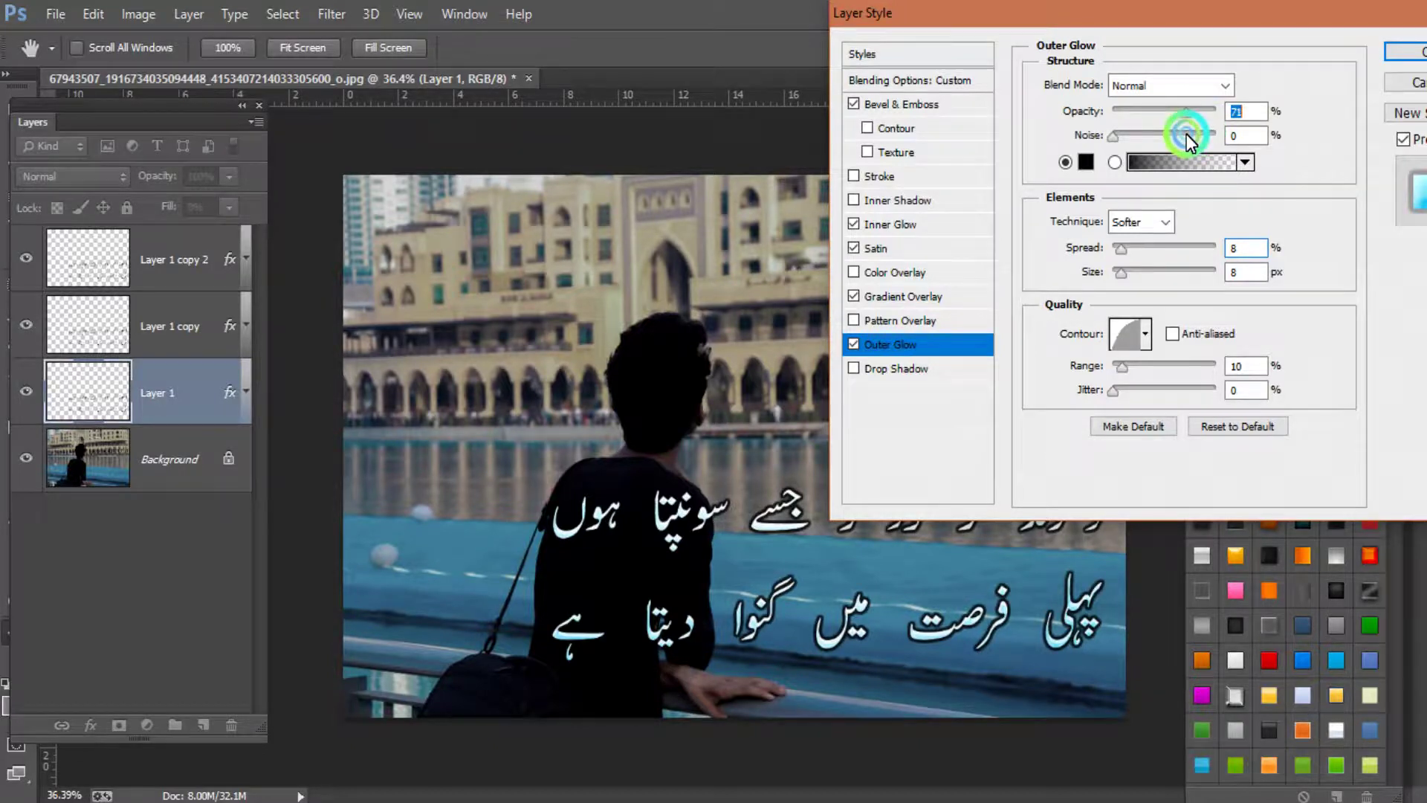
pyautogui.moveTo(1180, 9); pyautogui.dragTo(190, 129)
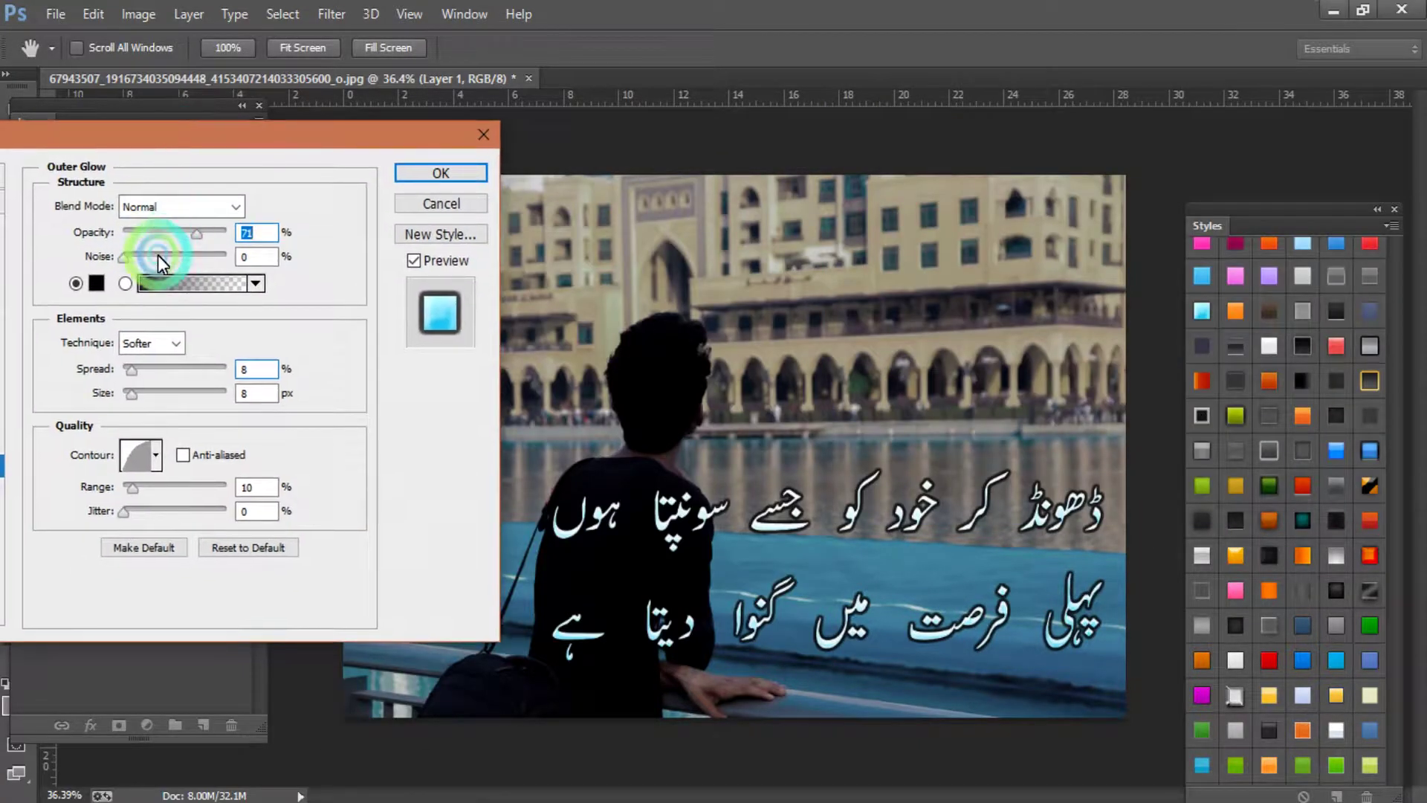
pyautogui.moveTo(132, 233); pyautogui.dragTo(208, 233)
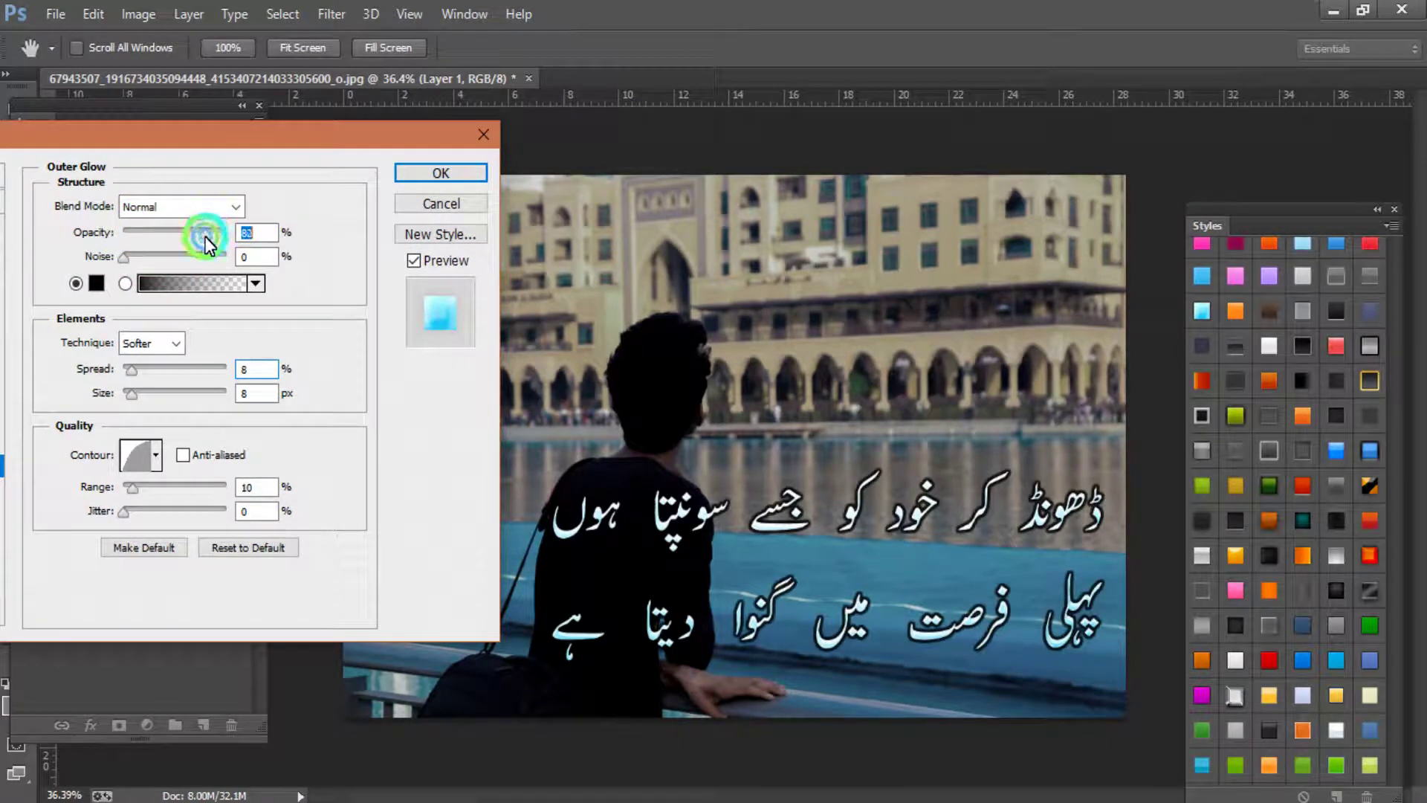
pyautogui.click(416, 174)
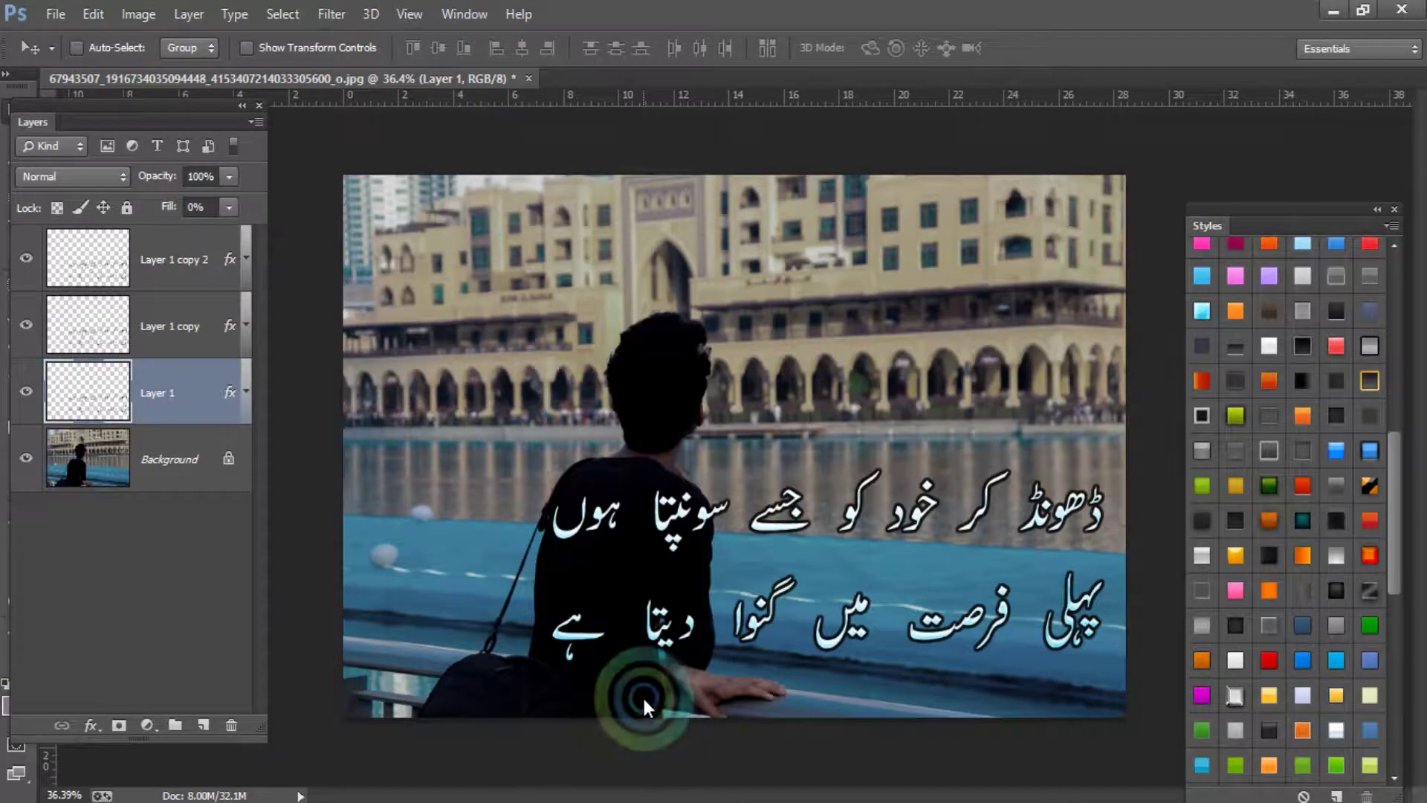
# - Select Layer 1 copy and try yellow-green, blue, white-cyan and orange styles on the couplet
pyautogui.click(117, 338)
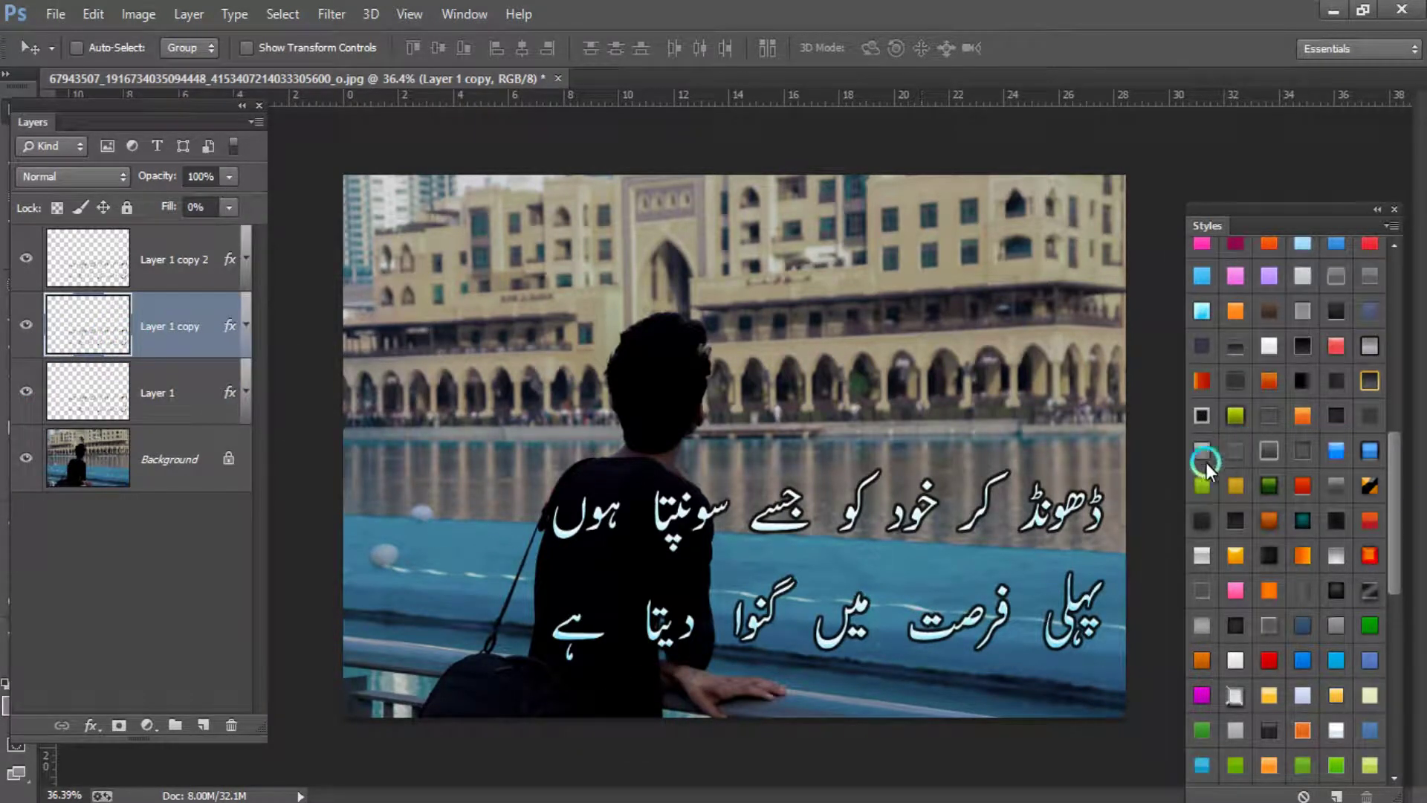
pyautogui.click(1238, 412)
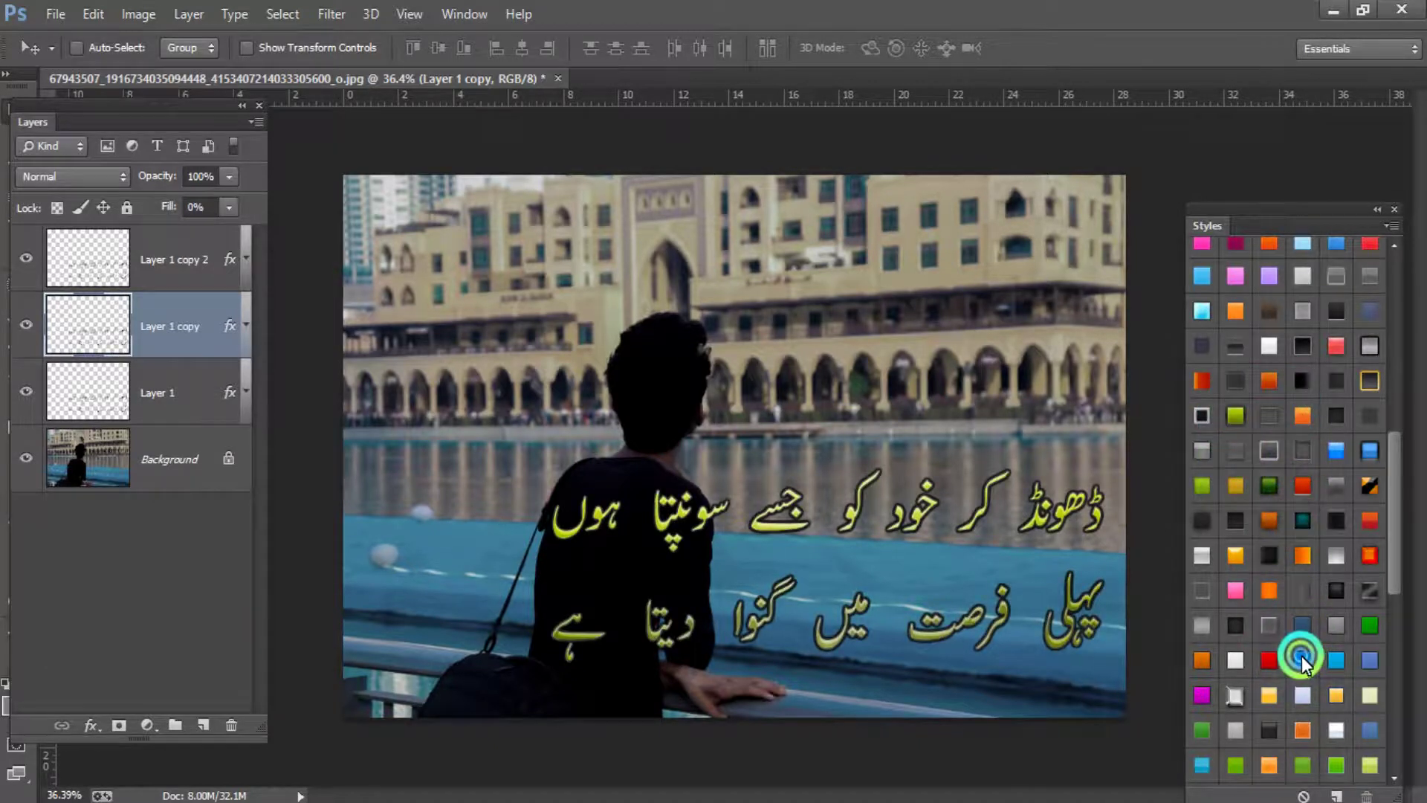
pyautogui.click(1335, 659)
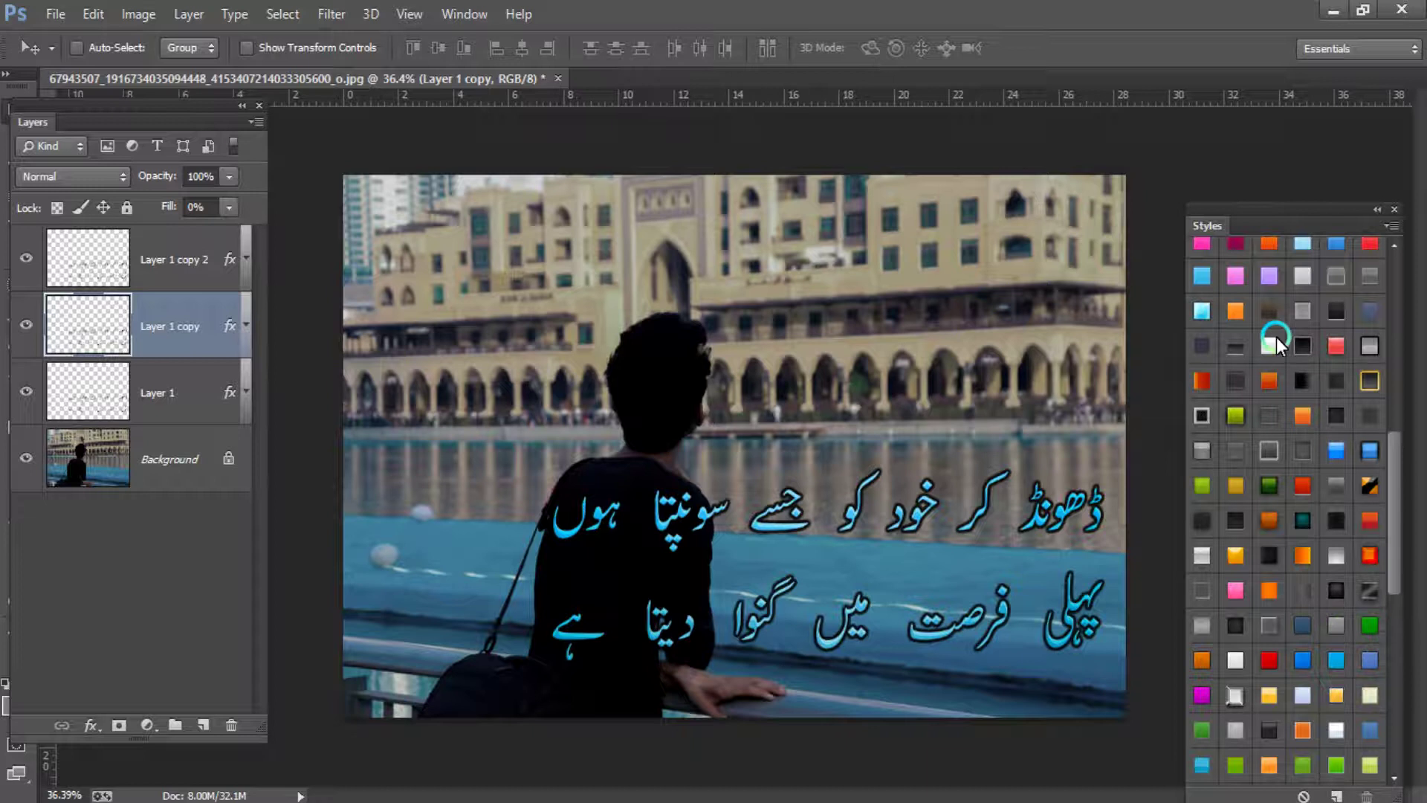
pyautogui.click(1213, 306)
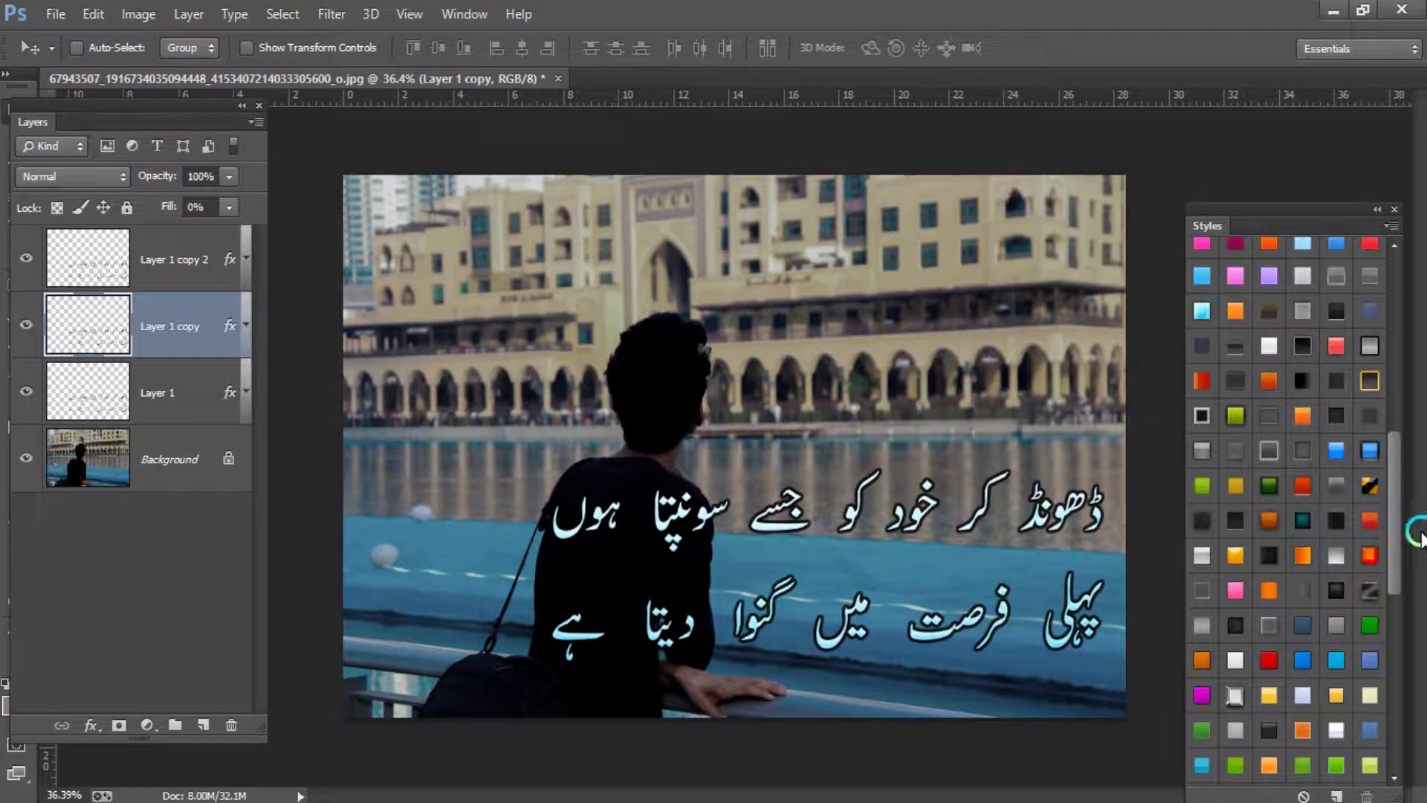
pyautogui.moveTo(1396, 509); pyautogui.dragTo(1403, 606)
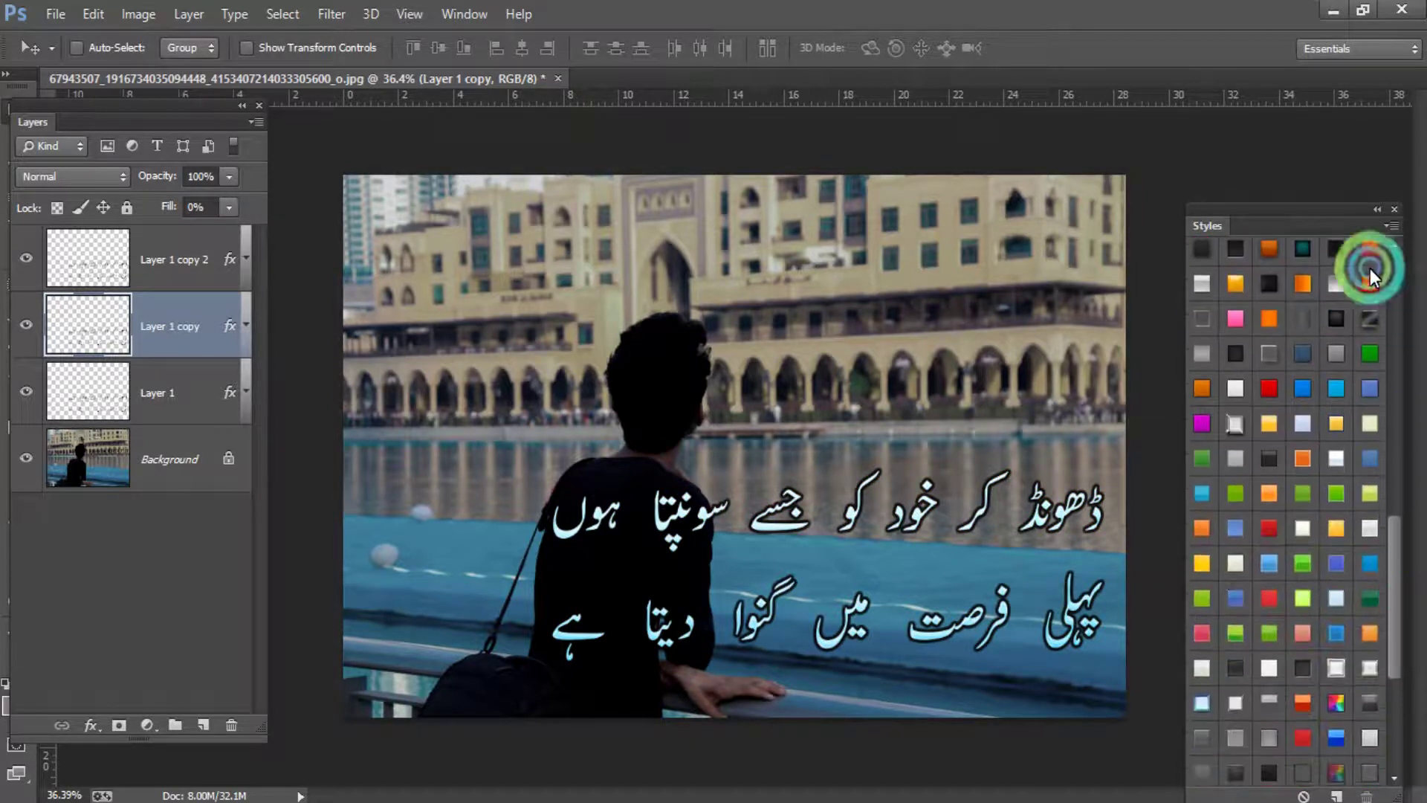
pyautogui.click(1303, 363)
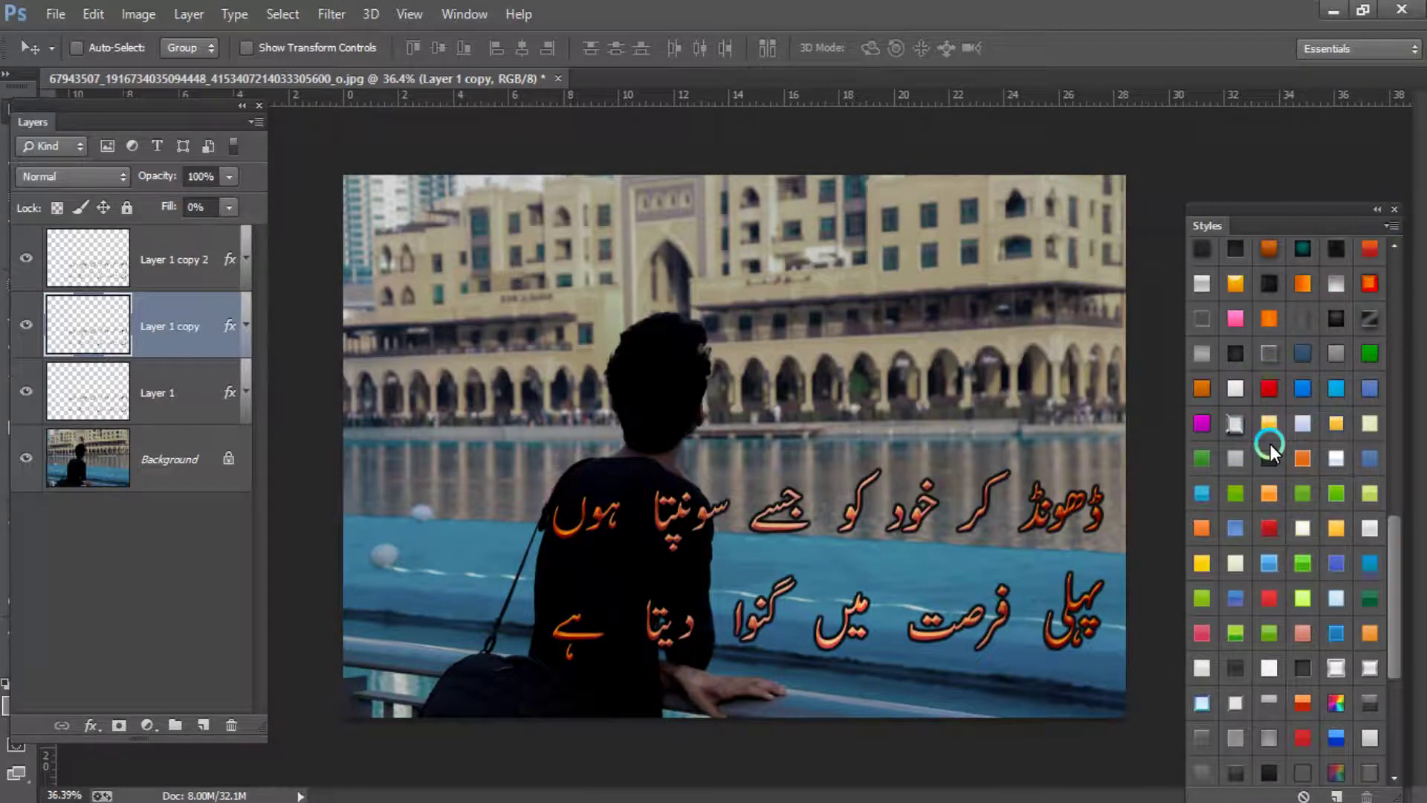
pyautogui.click(1247, 379)
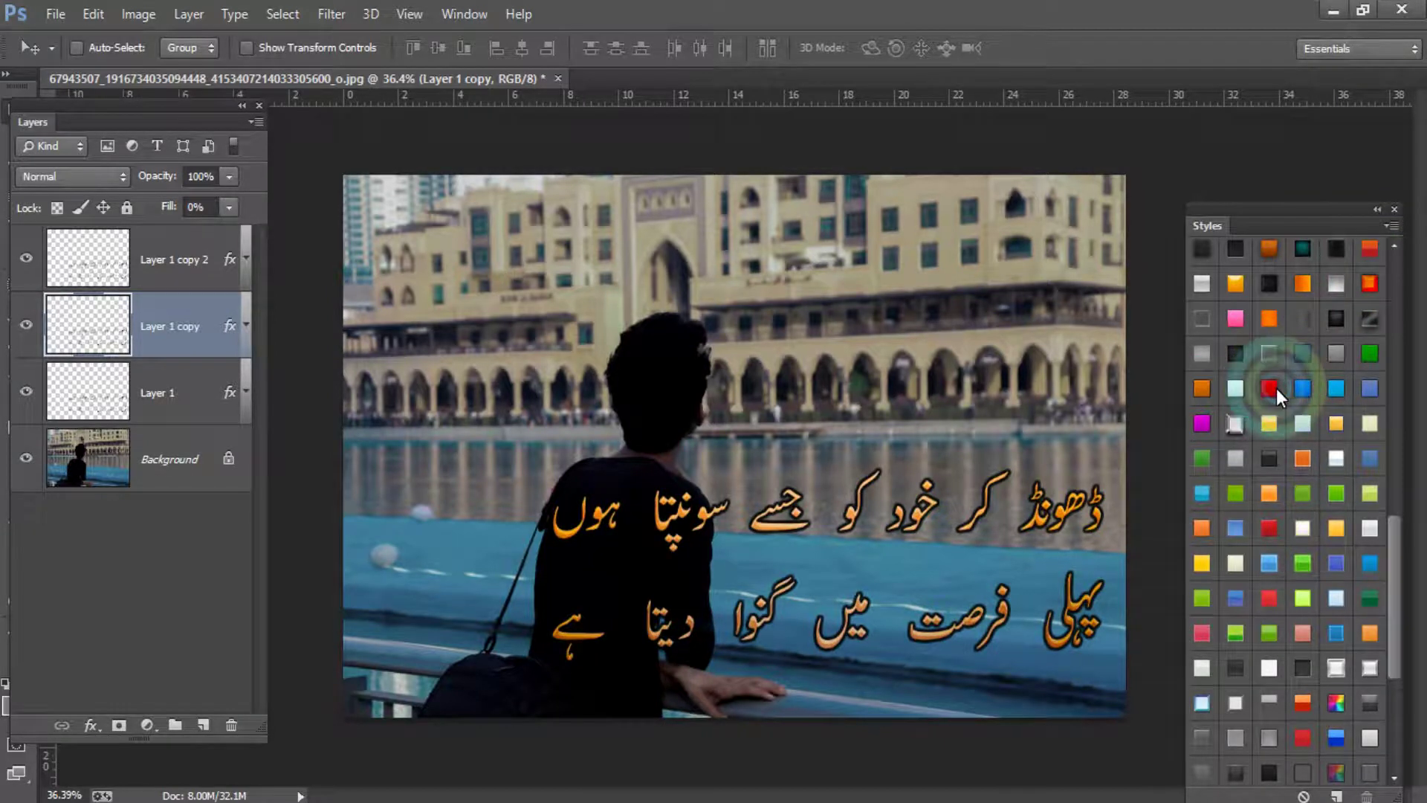
# - Try red and orange styles, then settle on a white style for the couplet
pyautogui.click(1273, 422)
pyautogui.click(1373, 625)
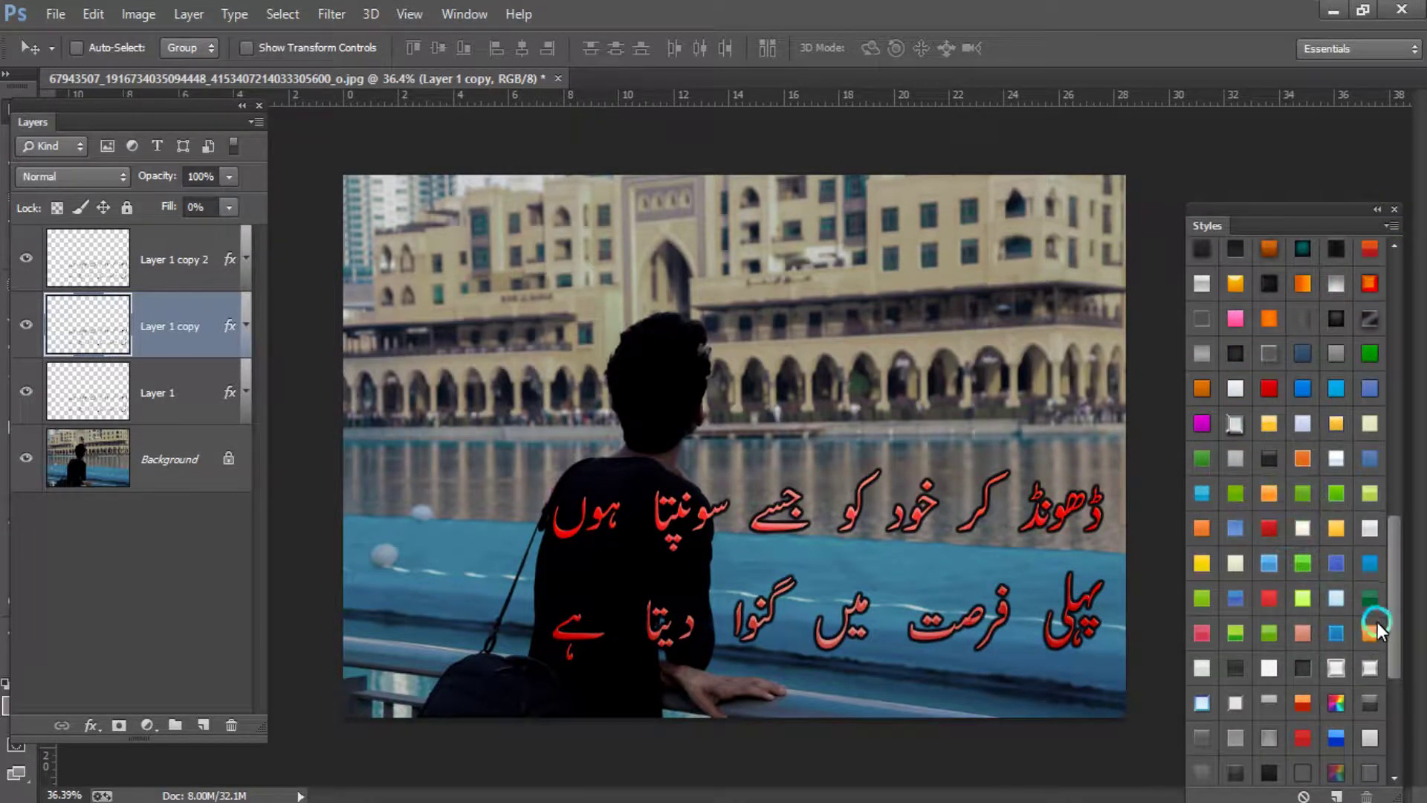
pyautogui.moveTo(1391, 596); pyautogui.dragTo(1387, 331)
pyautogui.click(1305, 385)
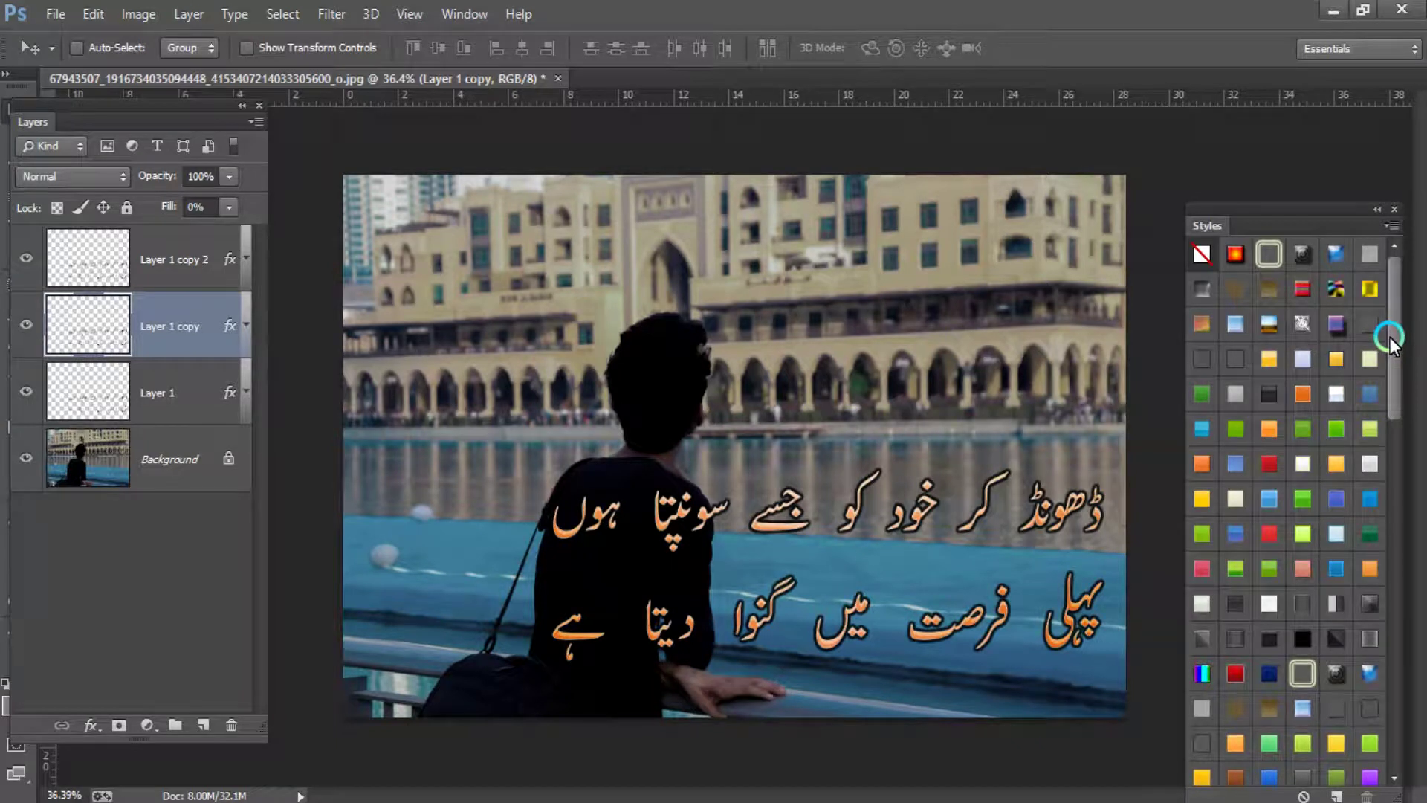
pyautogui.moveTo(1390, 337); pyautogui.dragTo(1407, 430)
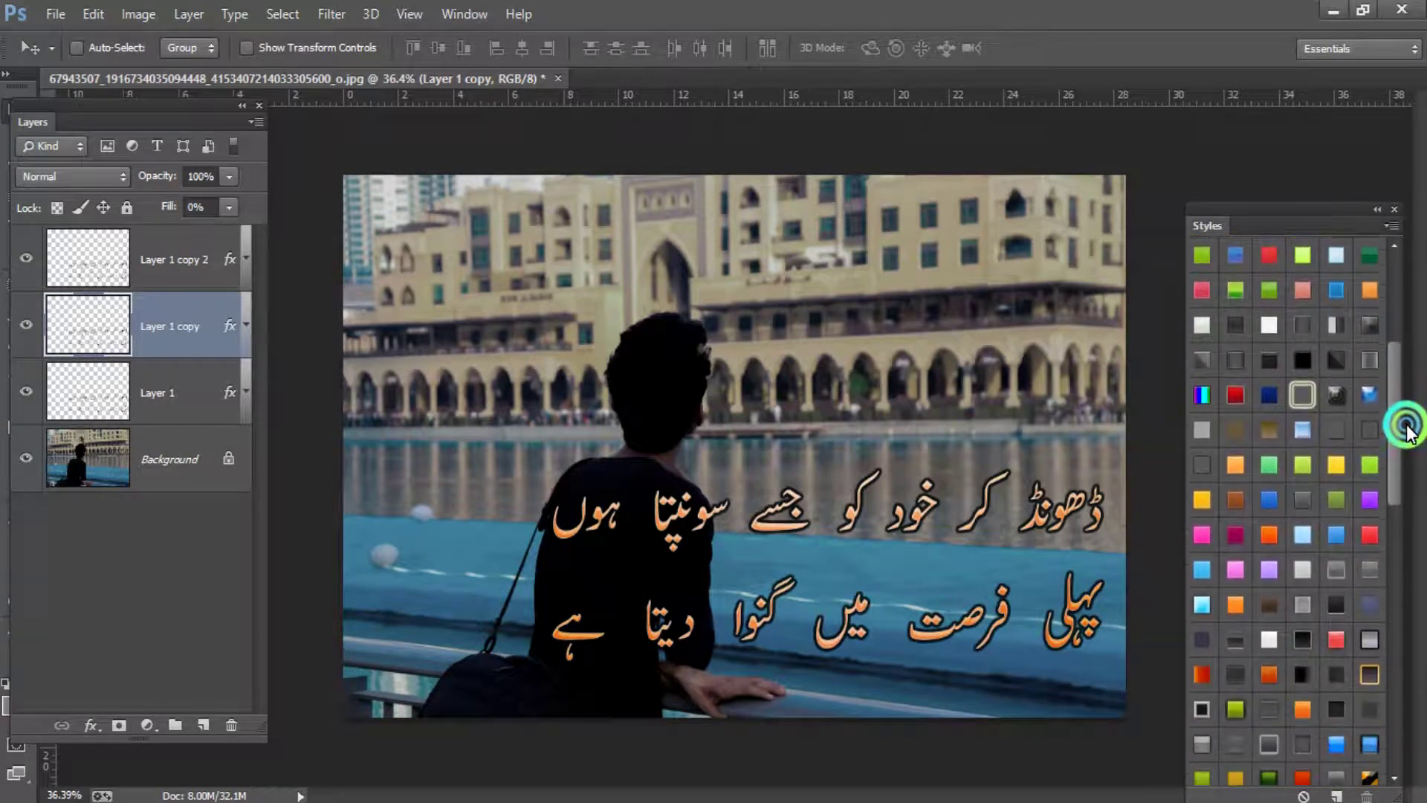
pyautogui.moveTo(1406, 429); pyautogui.dragTo(1402, 484)
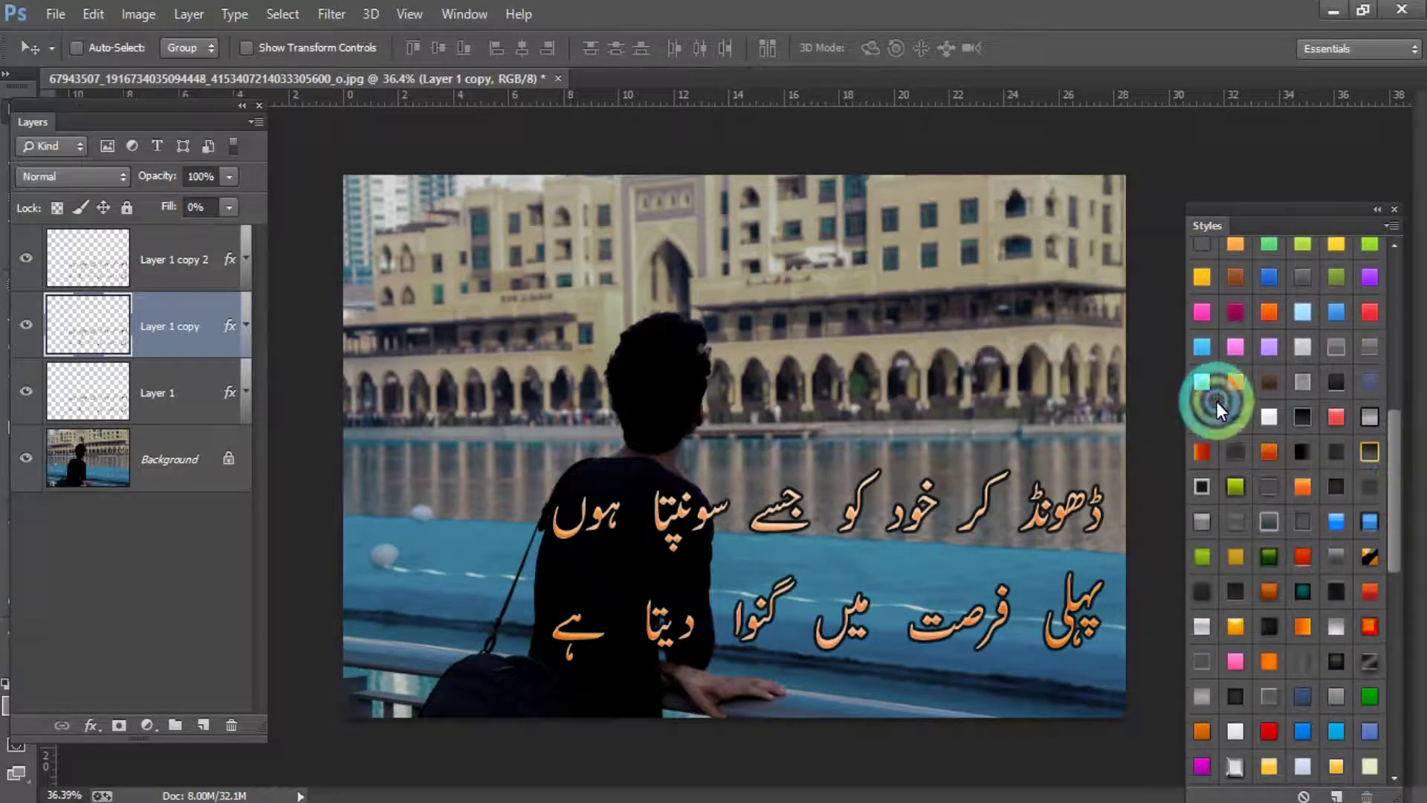
pyautogui.click(1204, 522)
pyautogui.click(598, 677)
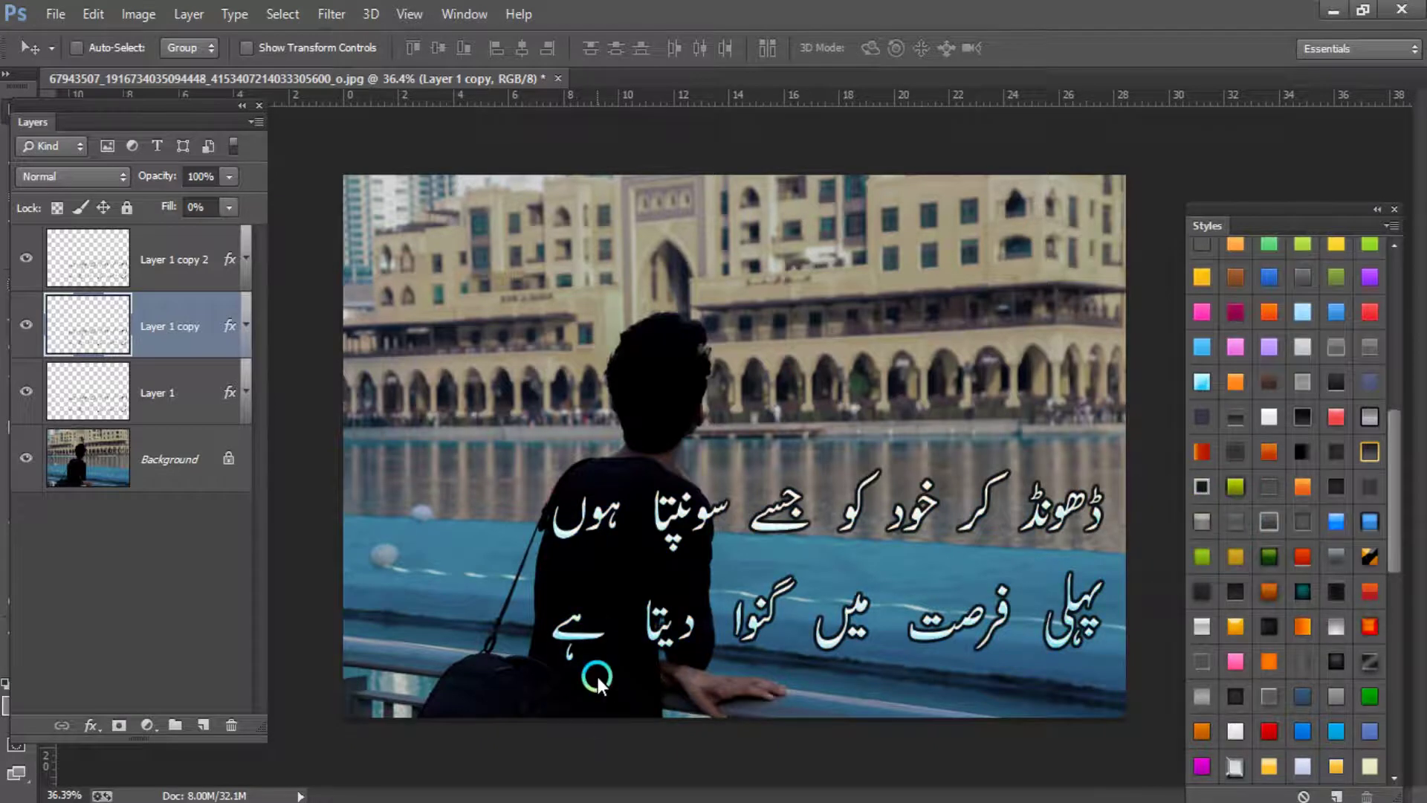
# - Review Layer 1 copy 2's layer style, then duplicate it as Layer 1 copy 3
pyautogui.click(131, 272)
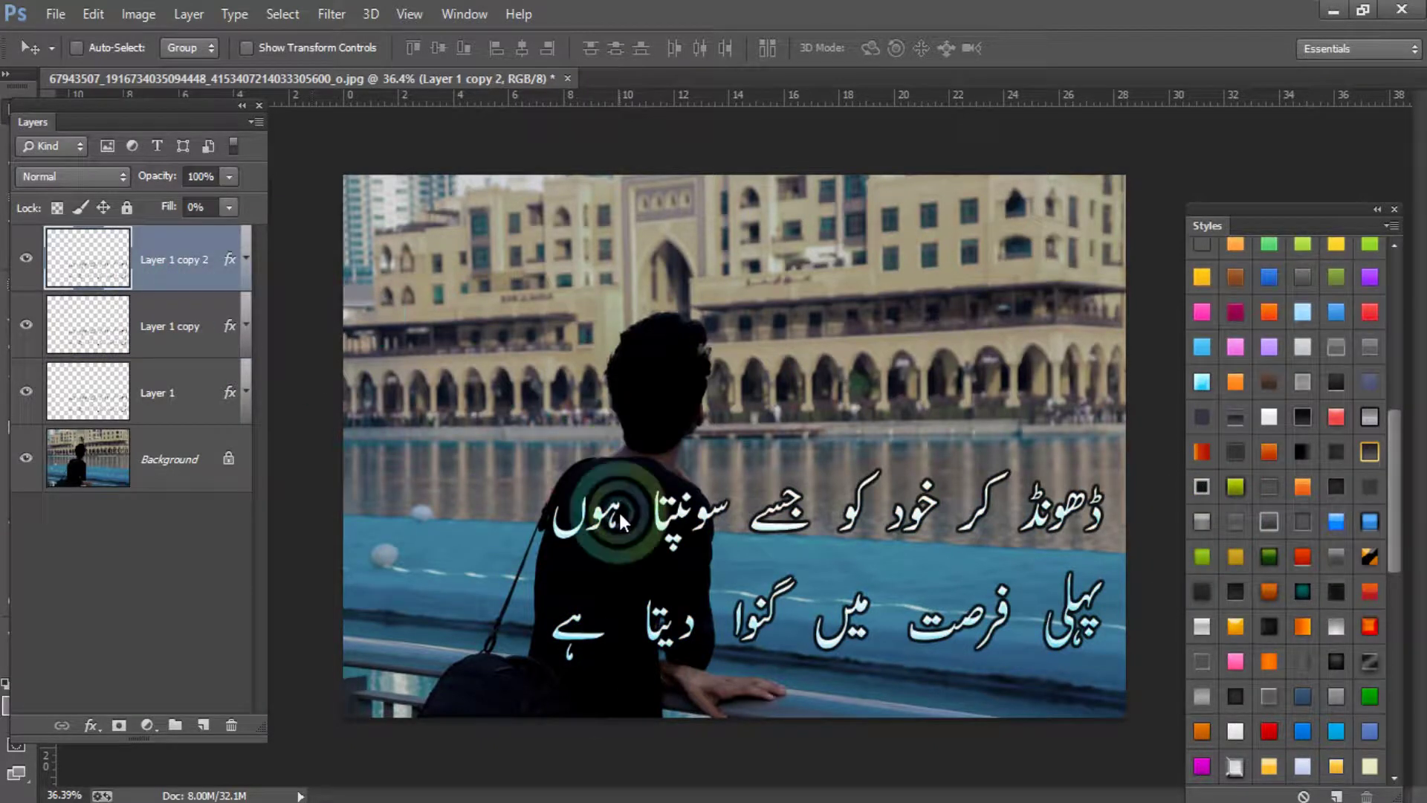
pyautogui.doubleClick(231, 254)
pyautogui.click(943, 139)
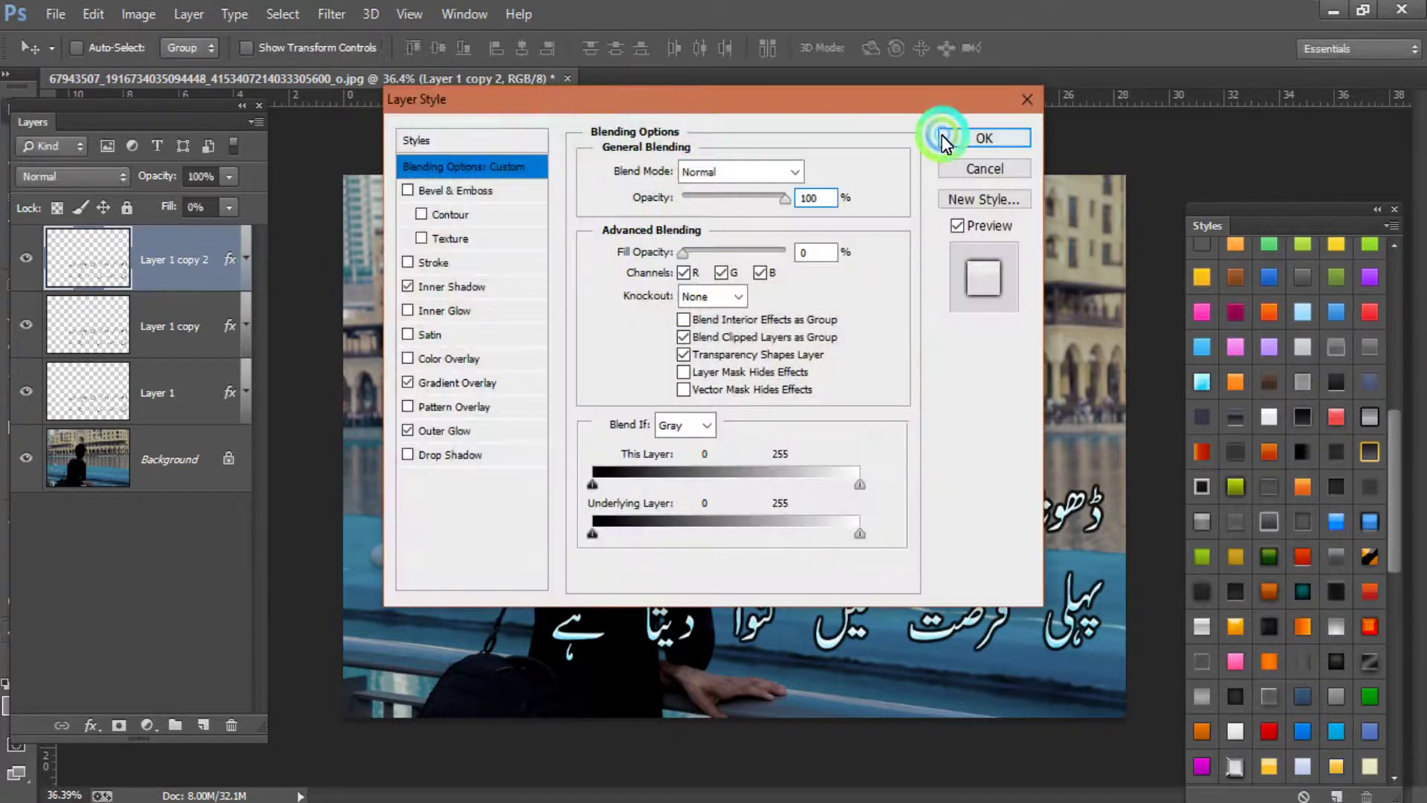
pyautogui.click(151, 307)
pyautogui.hotkey('ctrl', 'j')
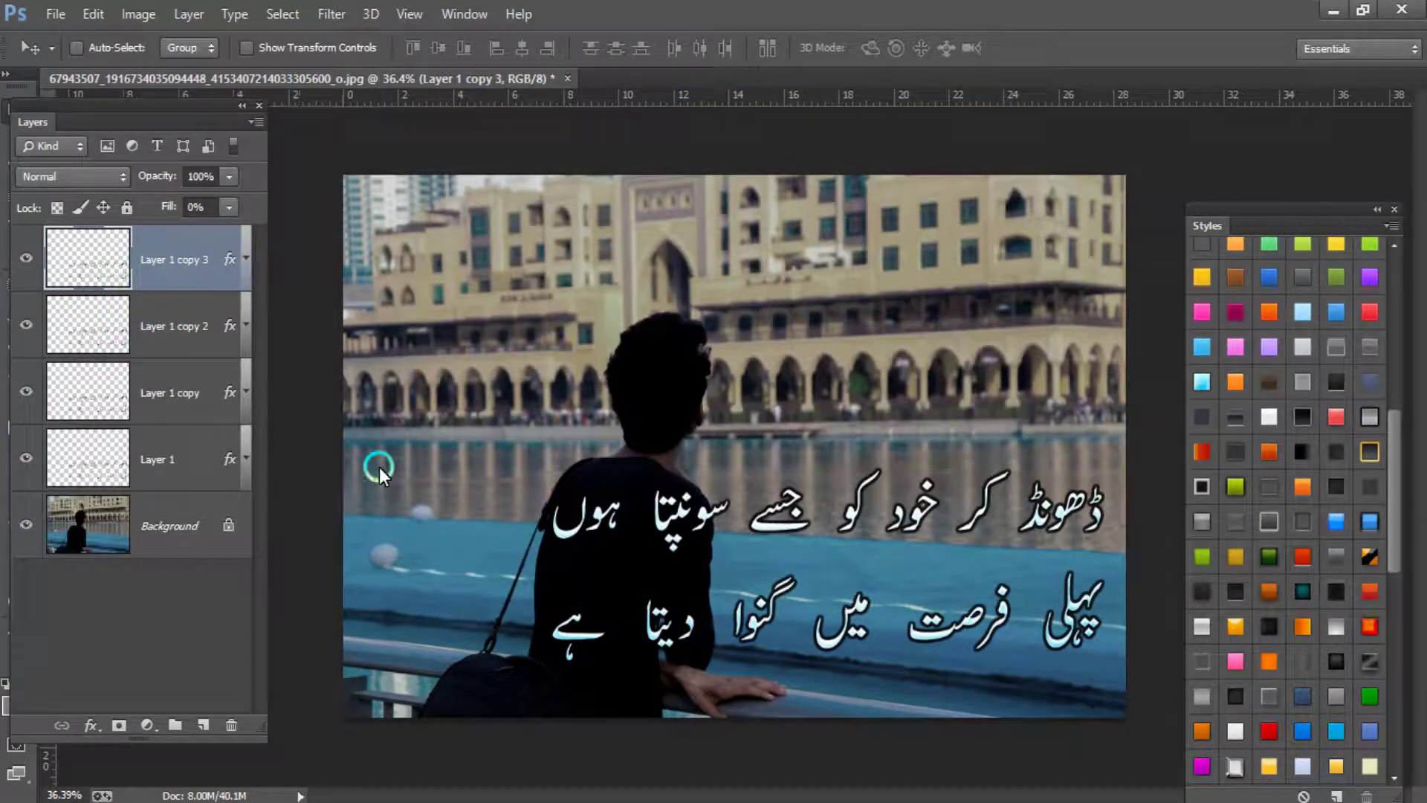
pyautogui.click(497, 396)
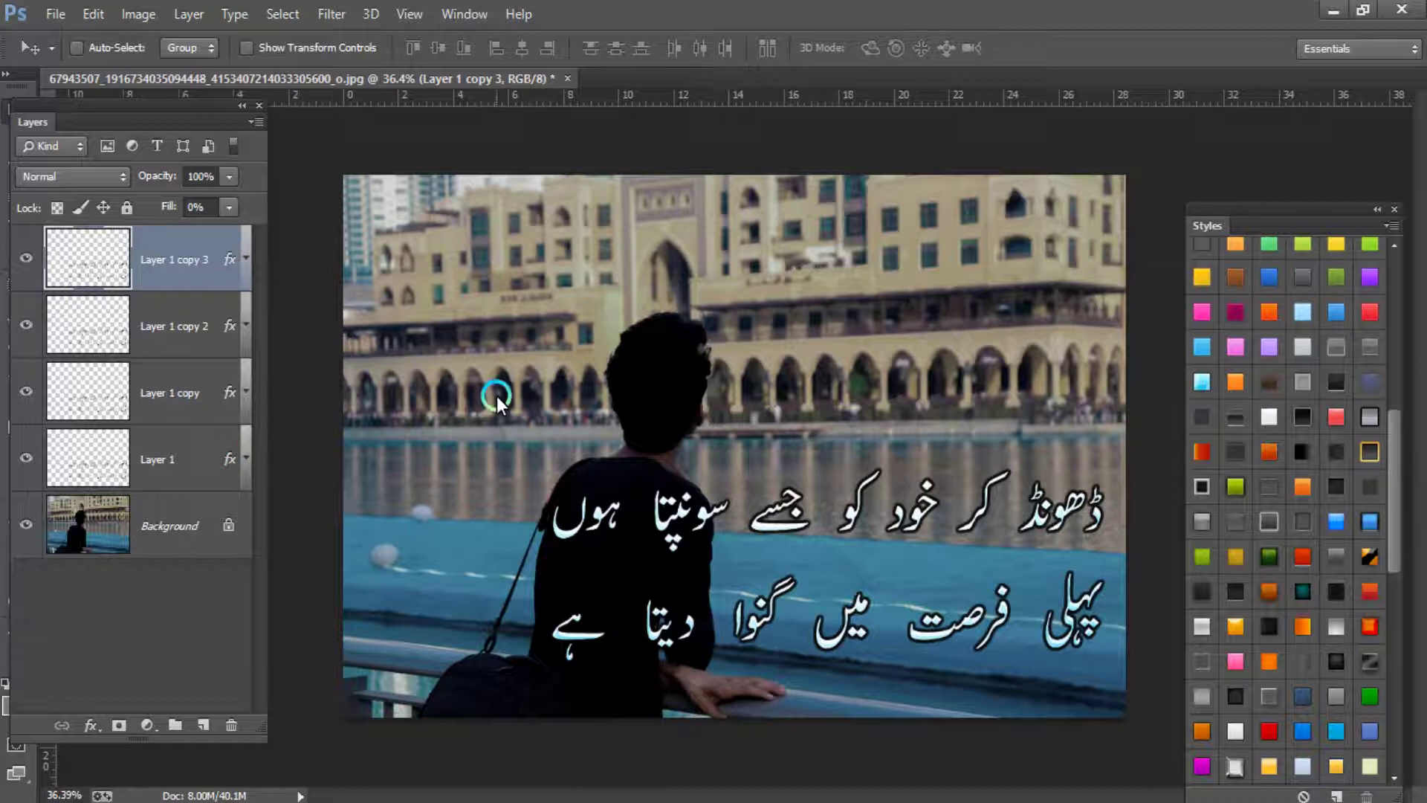
# - Move Layer 1 above Layer 1 copy in the layer stack
pyautogui.click(144, 381)
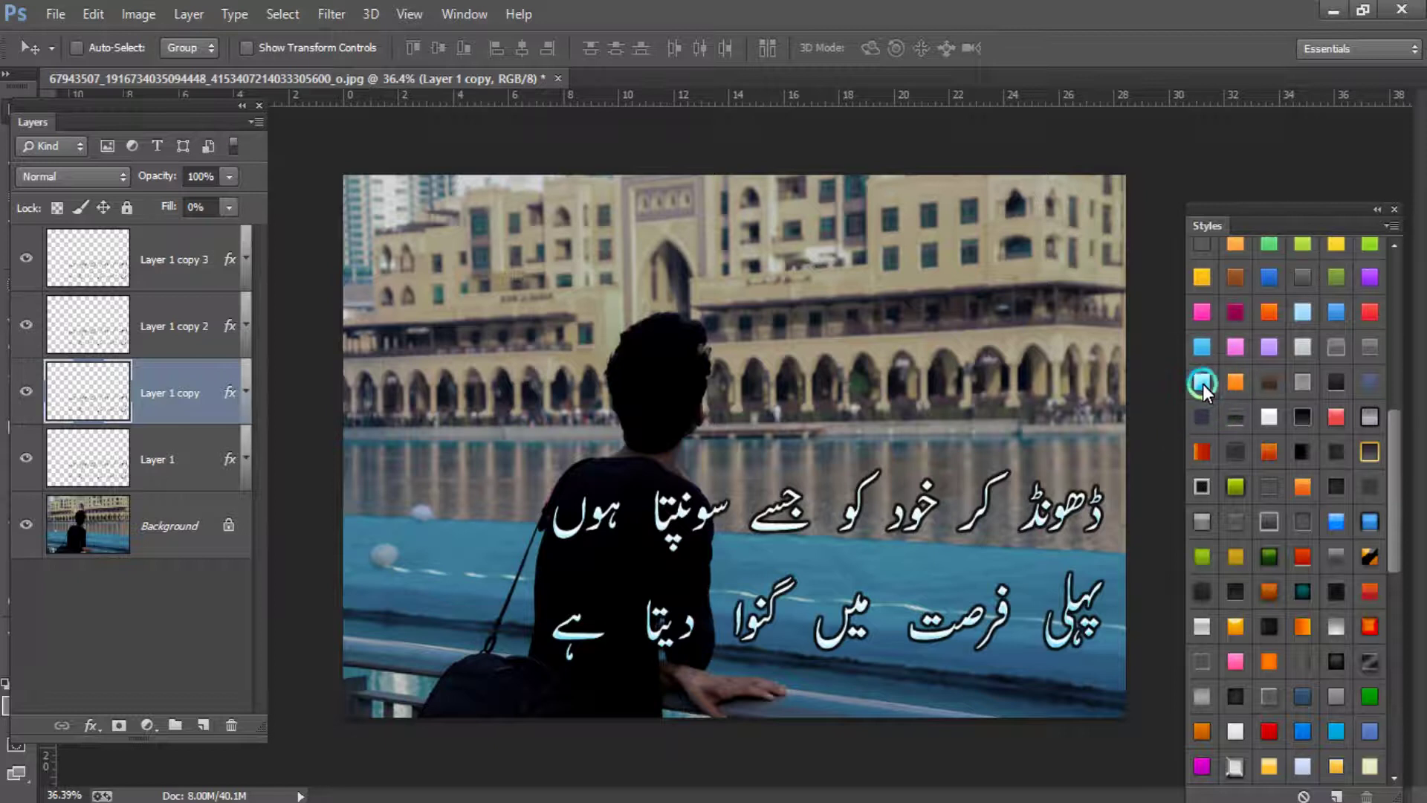
pyautogui.click(207, 475)
pyautogui.moveTo(178, 464); pyautogui.dragTo(178, 385)
pyautogui.click(153, 428)
# - Try gold and orange preset styles on the text layers, then close the Layers panel
pyautogui.click(1242, 561)
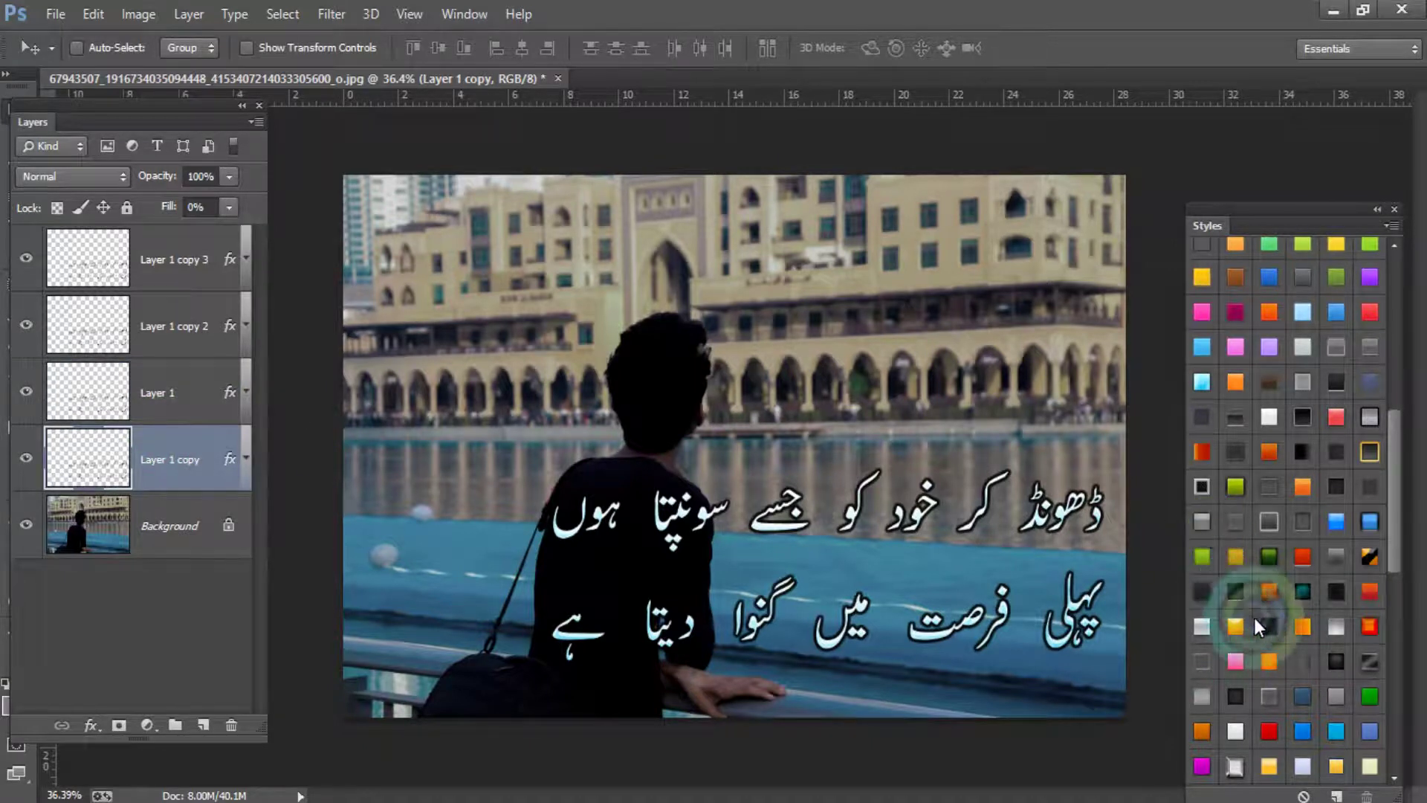
pyautogui.click(1309, 618)
pyautogui.moveTo(1308, 622); pyautogui.dragTo(154, 346)
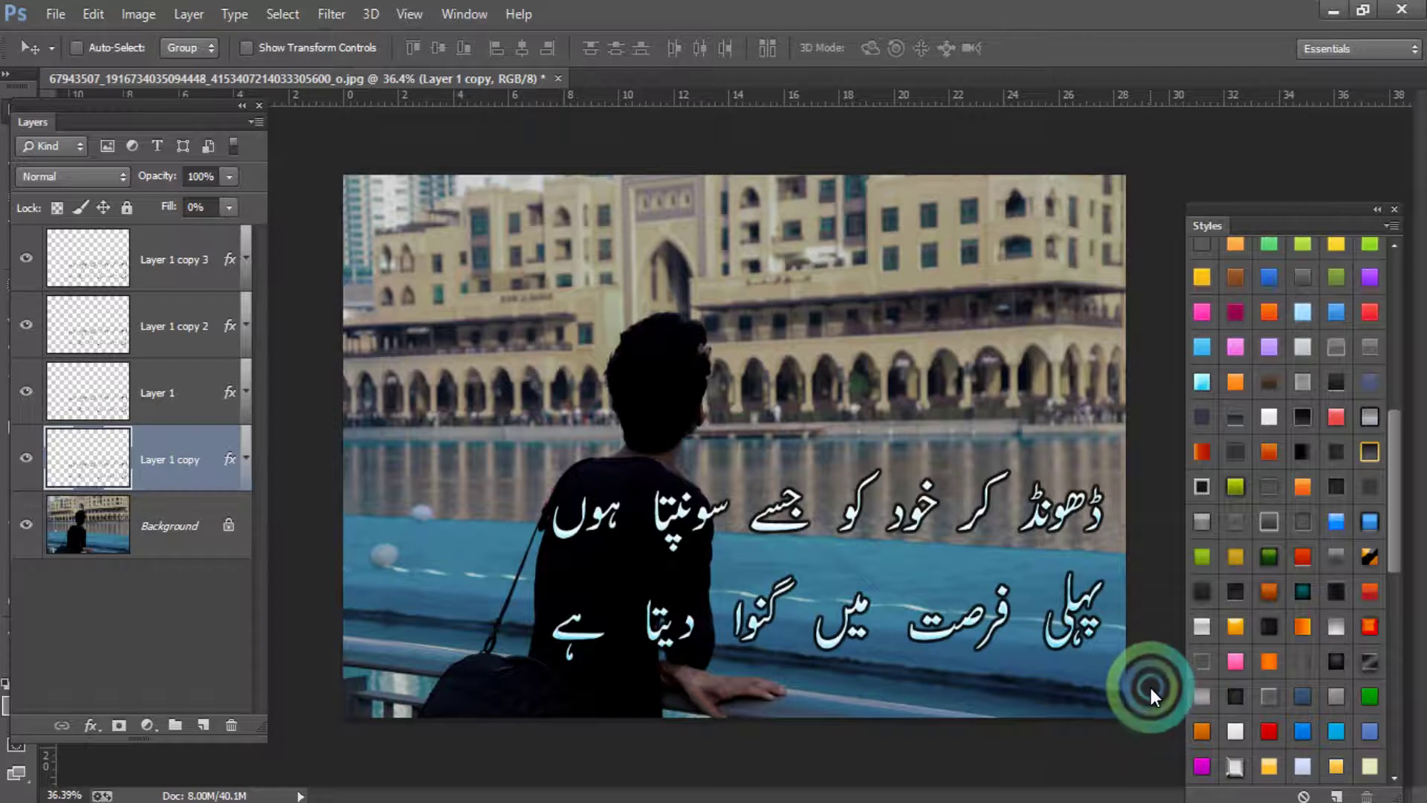
pyautogui.click(161, 247)
pyautogui.click(160, 462)
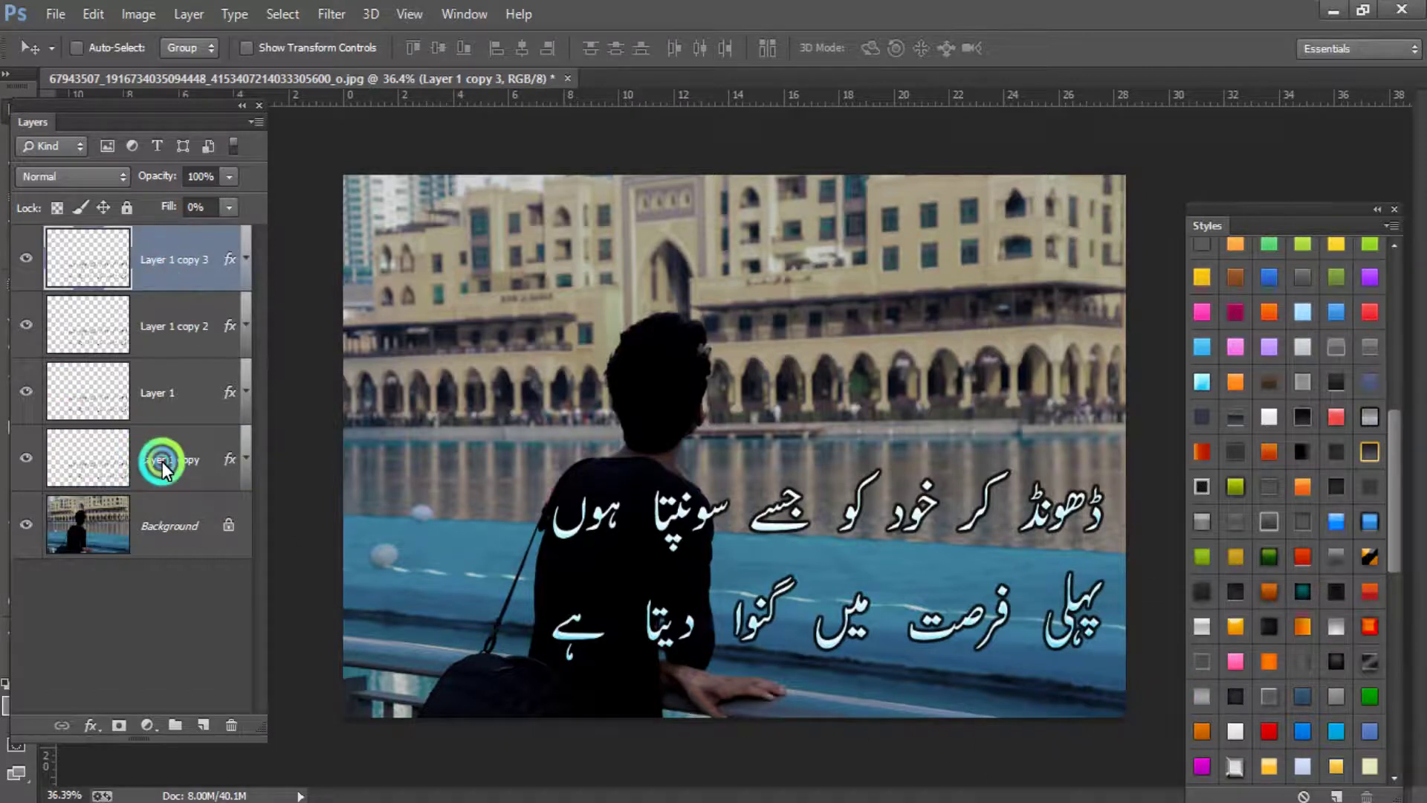
pyautogui.click(259, 105)
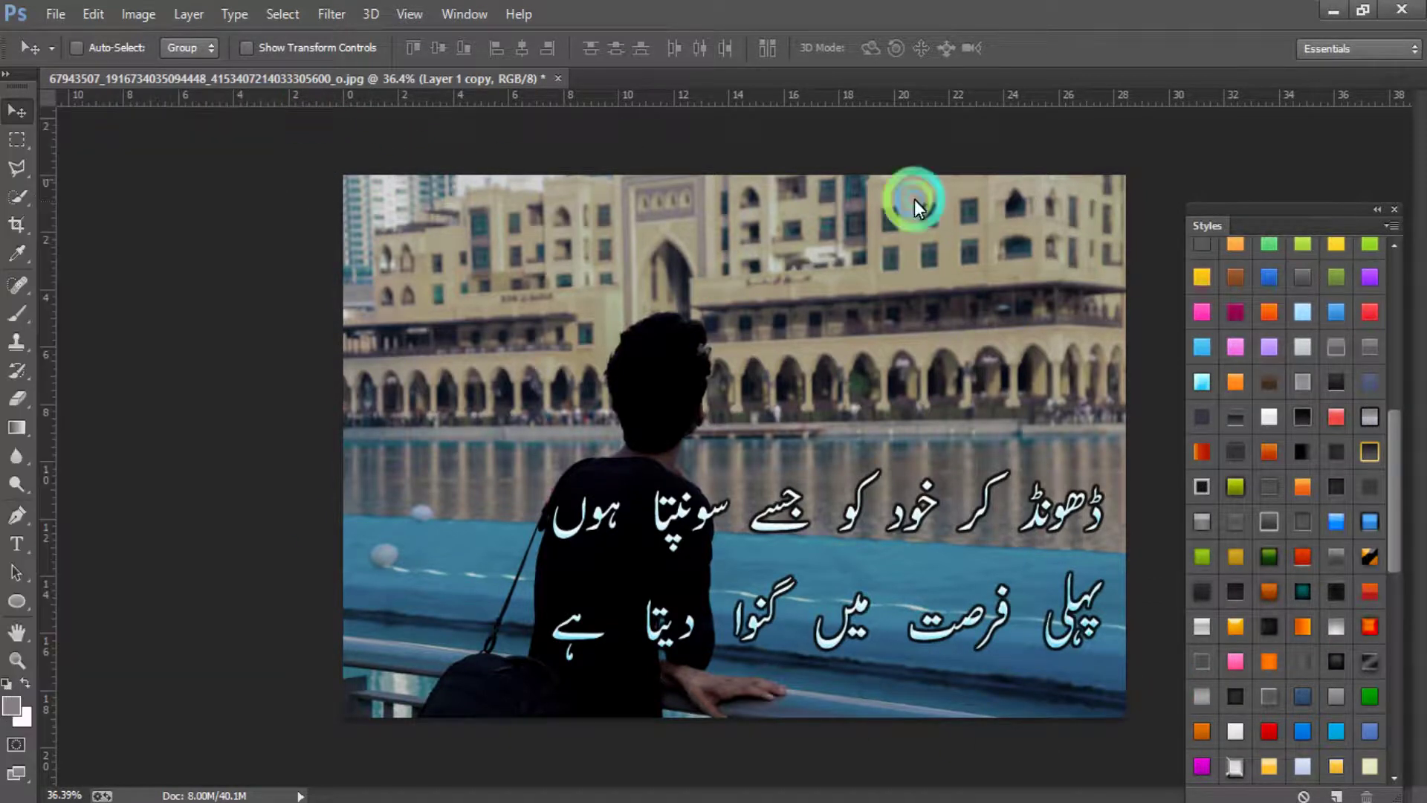
# - Close the Styles panel and fit the whole image on screen
pyautogui.click(1394, 209)
pyautogui.rightClick(643, 409)
pyautogui.click(693, 426)
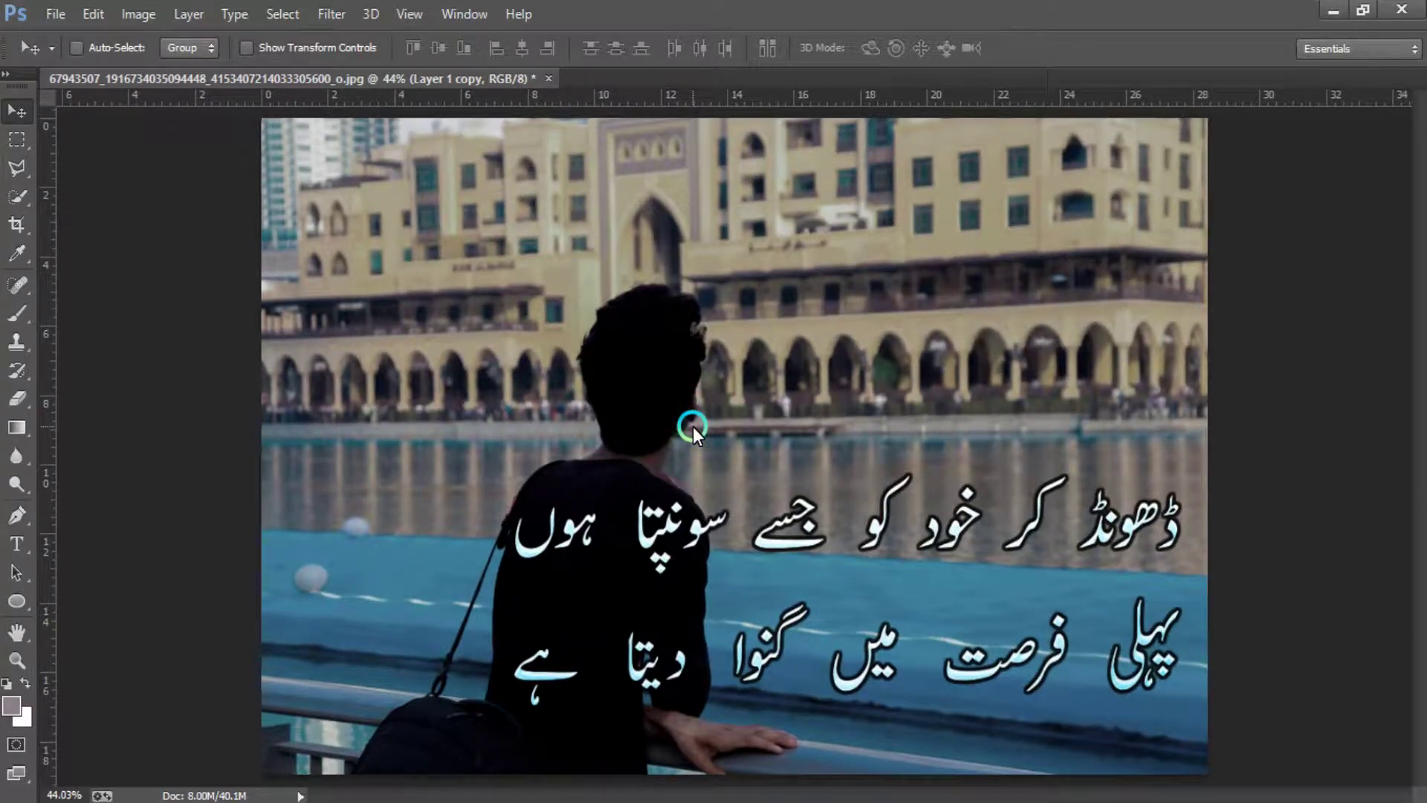
pyautogui.scroll(-1, 692, 426)
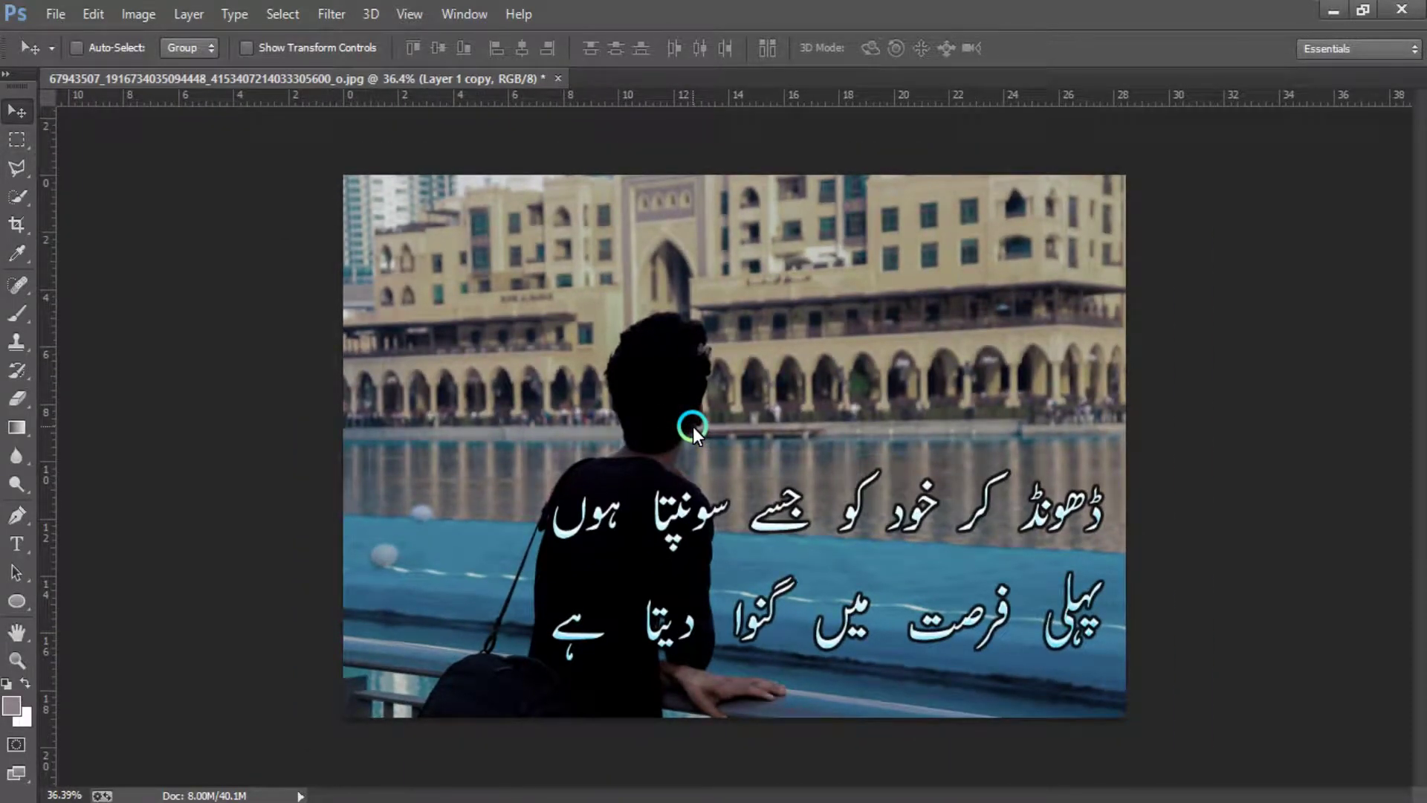
# - Crop a thin strip off the top of the photo, refit it, and reopen Layers
pyautogui.press('c')
pyautogui.moveTo(738, 171); pyautogui.dragTo(741, 181)
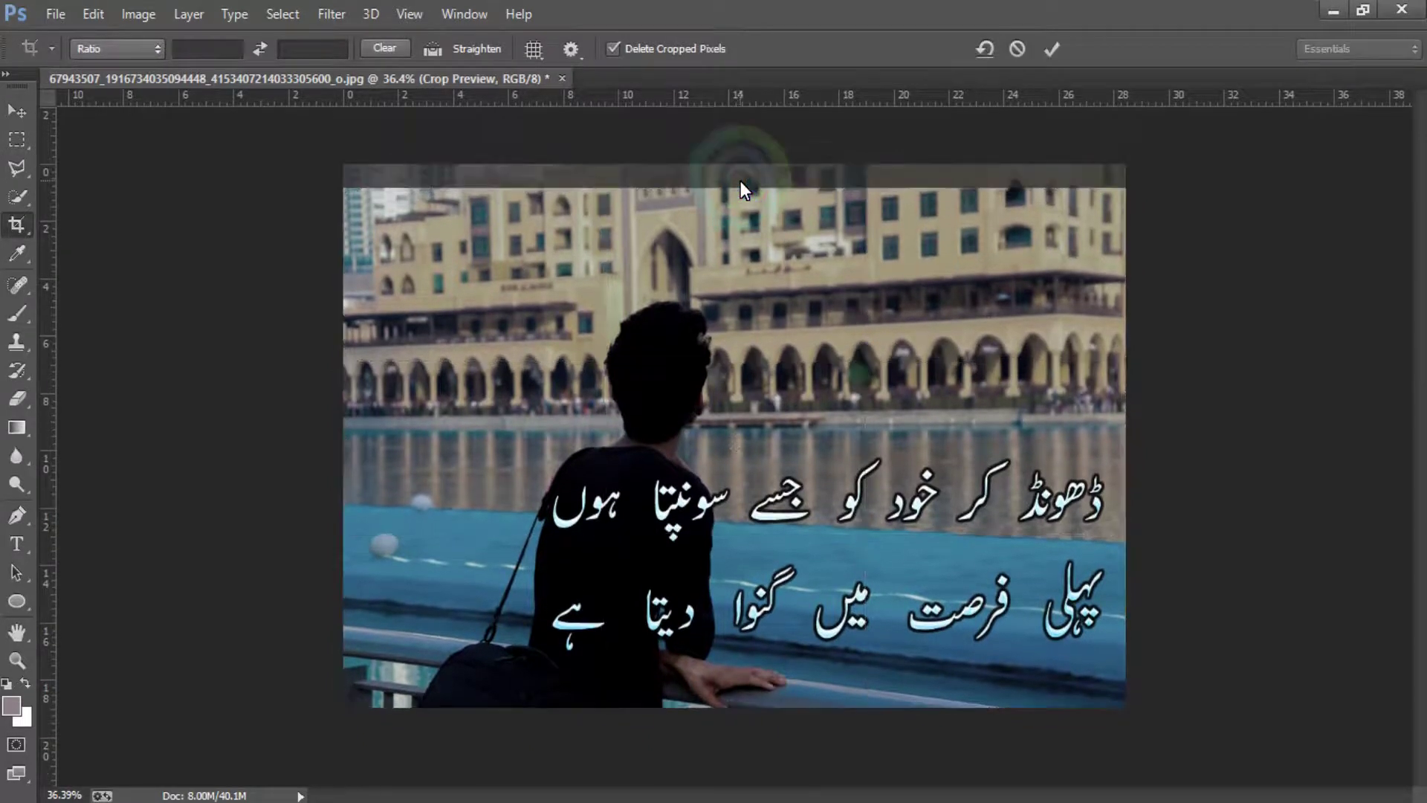
pyautogui.press('Return')
pyautogui.rightClick(690, 295)
pyautogui.click(728, 310)
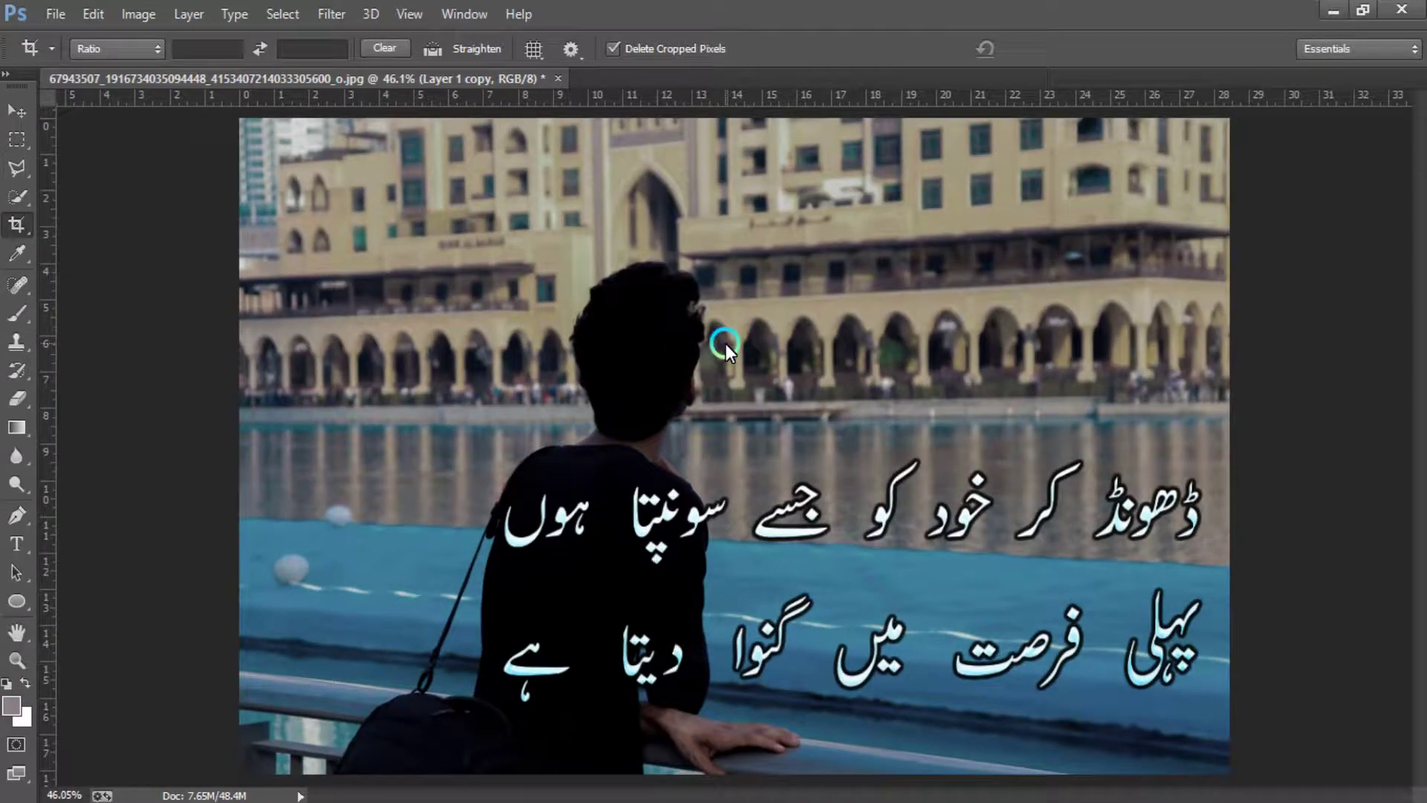
pyautogui.press('v')
pyautogui.press('F7')
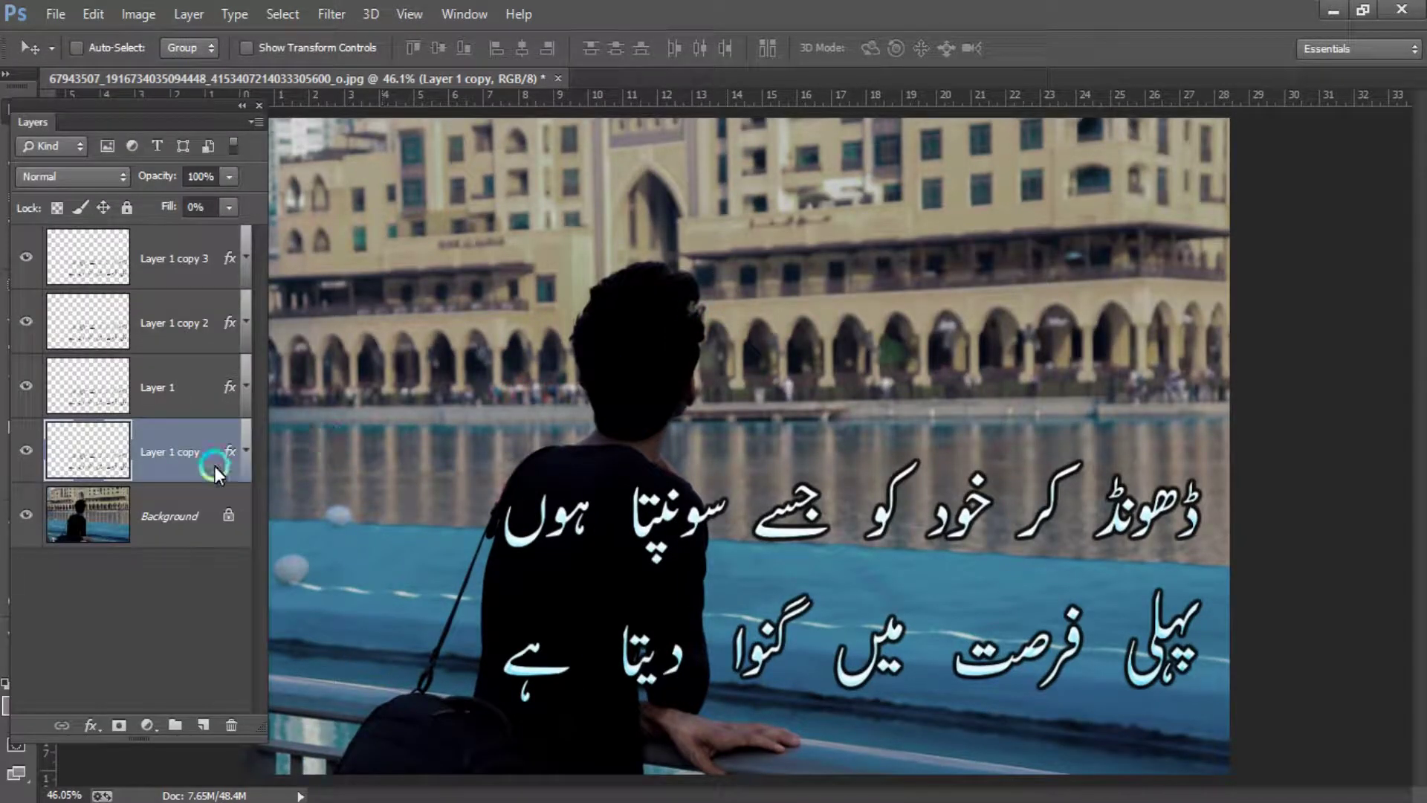
# - Select Layer 1 copy 3 through Layer 1 copy and group them as Group 1
pyautogui.hotkey('alt', '.')
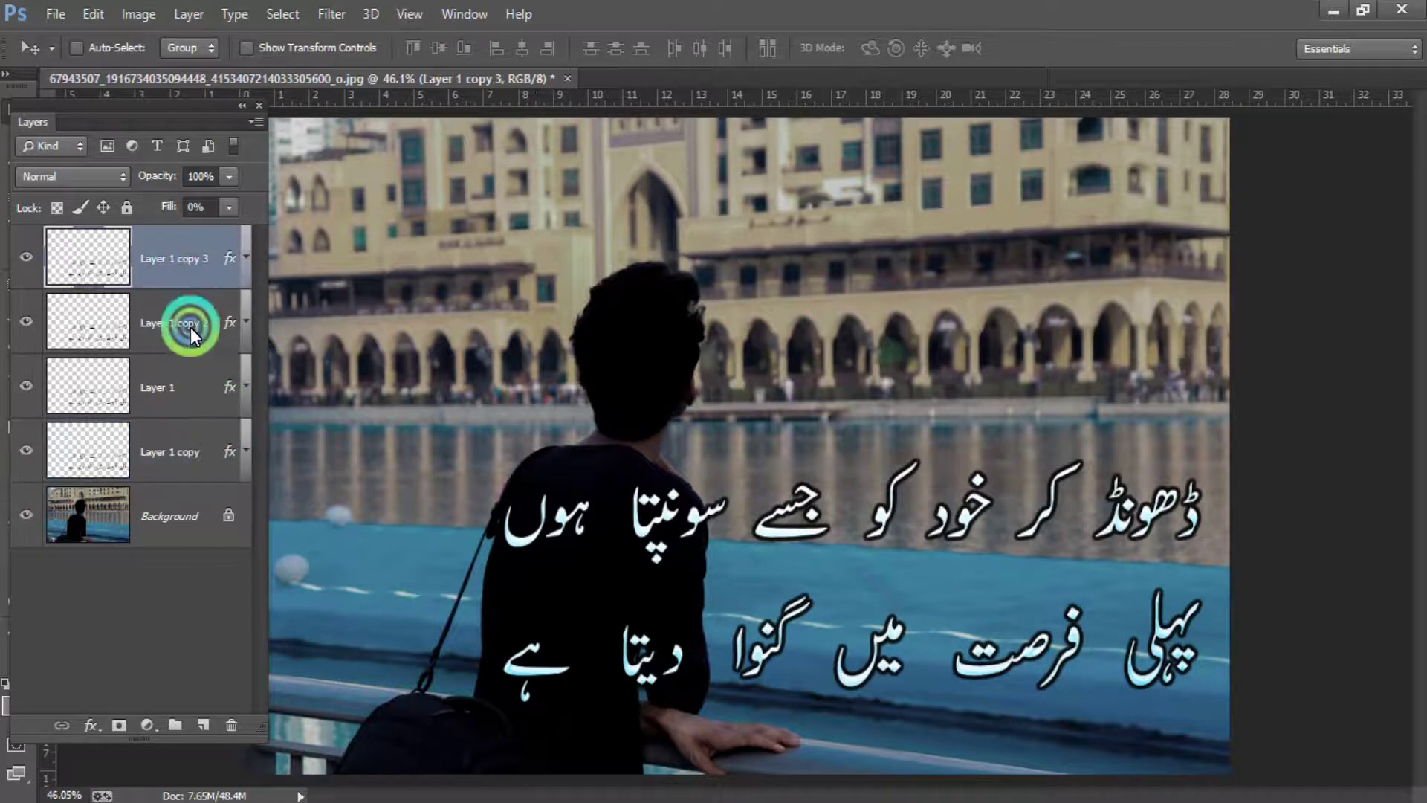
pyautogui.keyDown('shift'); pyautogui.click(194, 444); pyautogui.keyUp('shift')
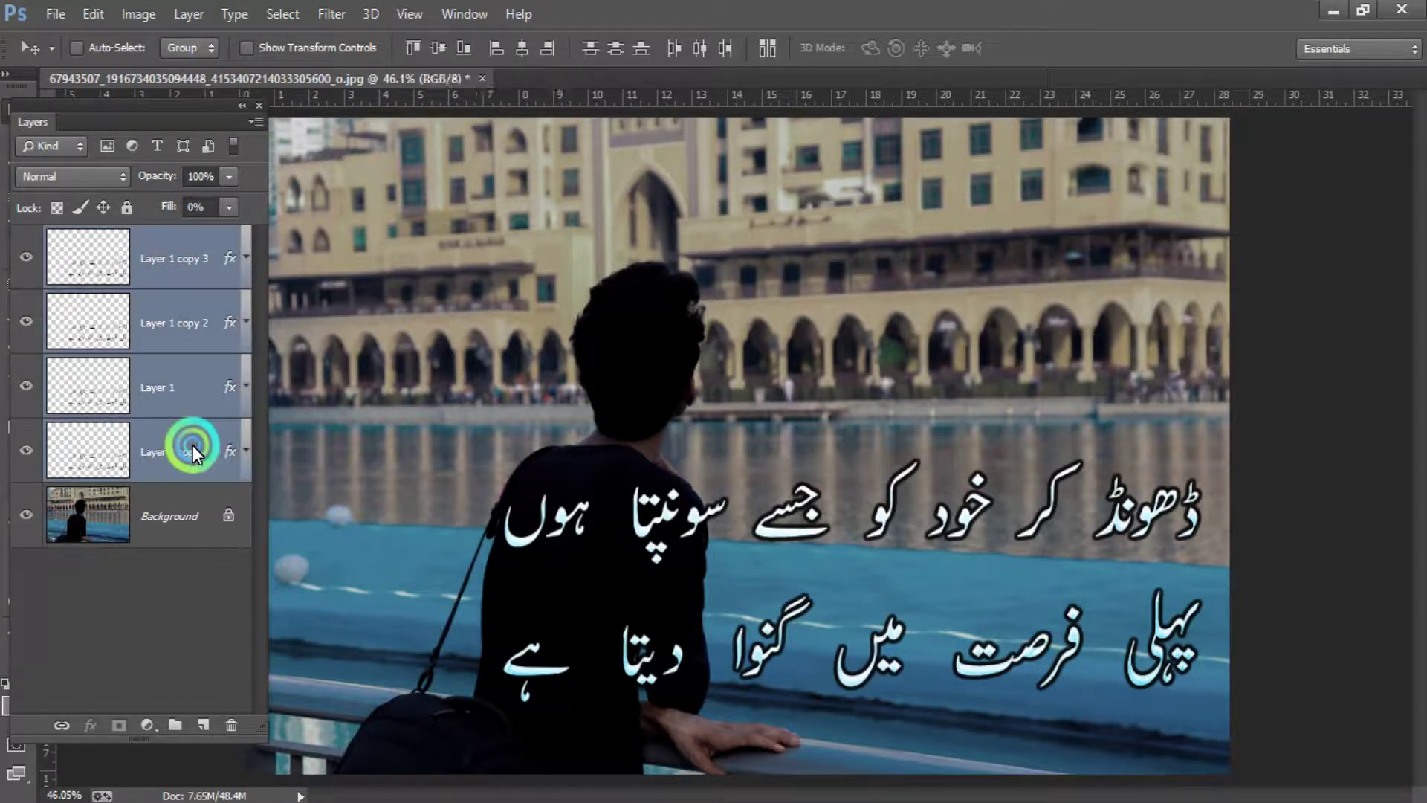
pyautogui.click(159, 192)
pyautogui.hotkey('ctrl', 'g')
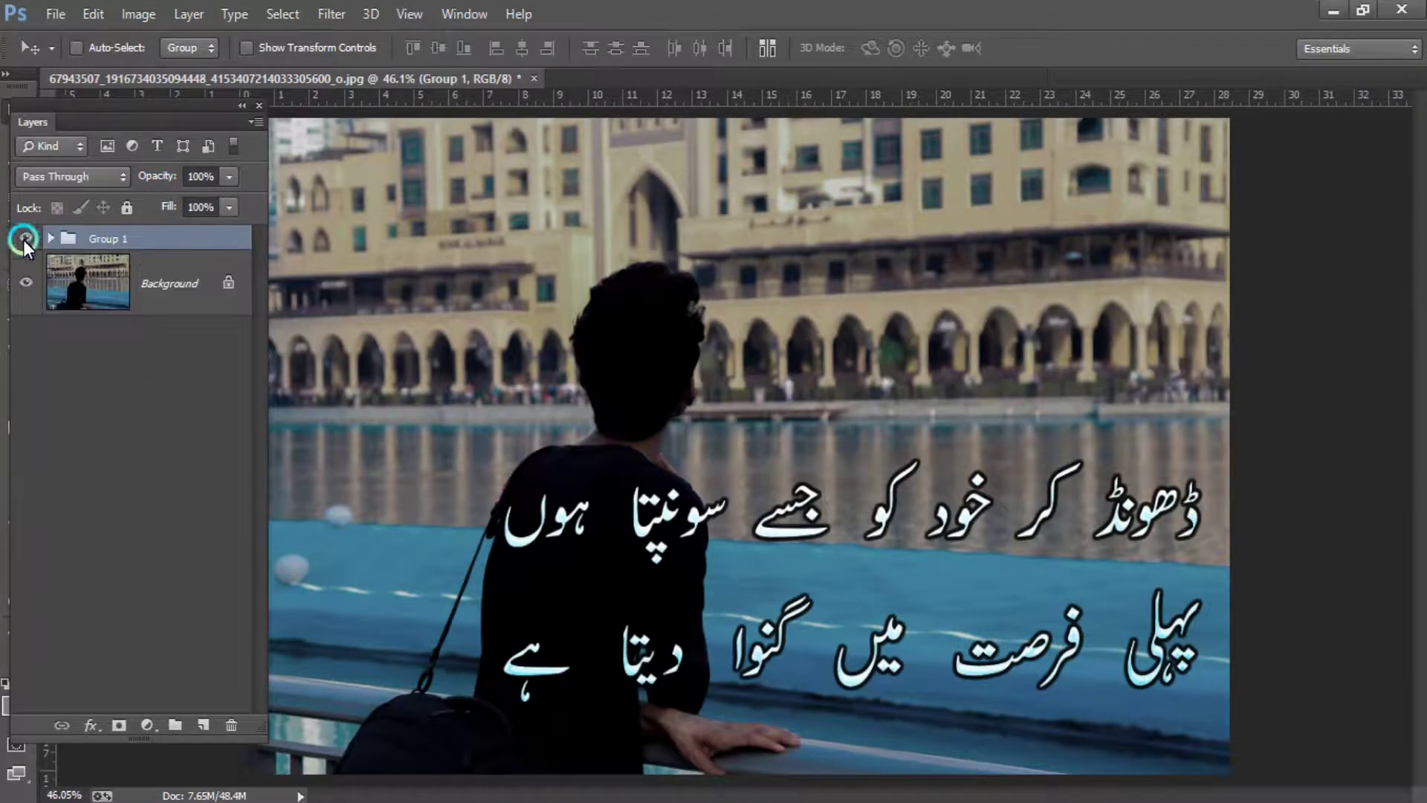
pyautogui.click(25, 238)
pyautogui.click(73, 273)
pyautogui.click(107, 240)
pyautogui.scroll(-2, 884, 438)
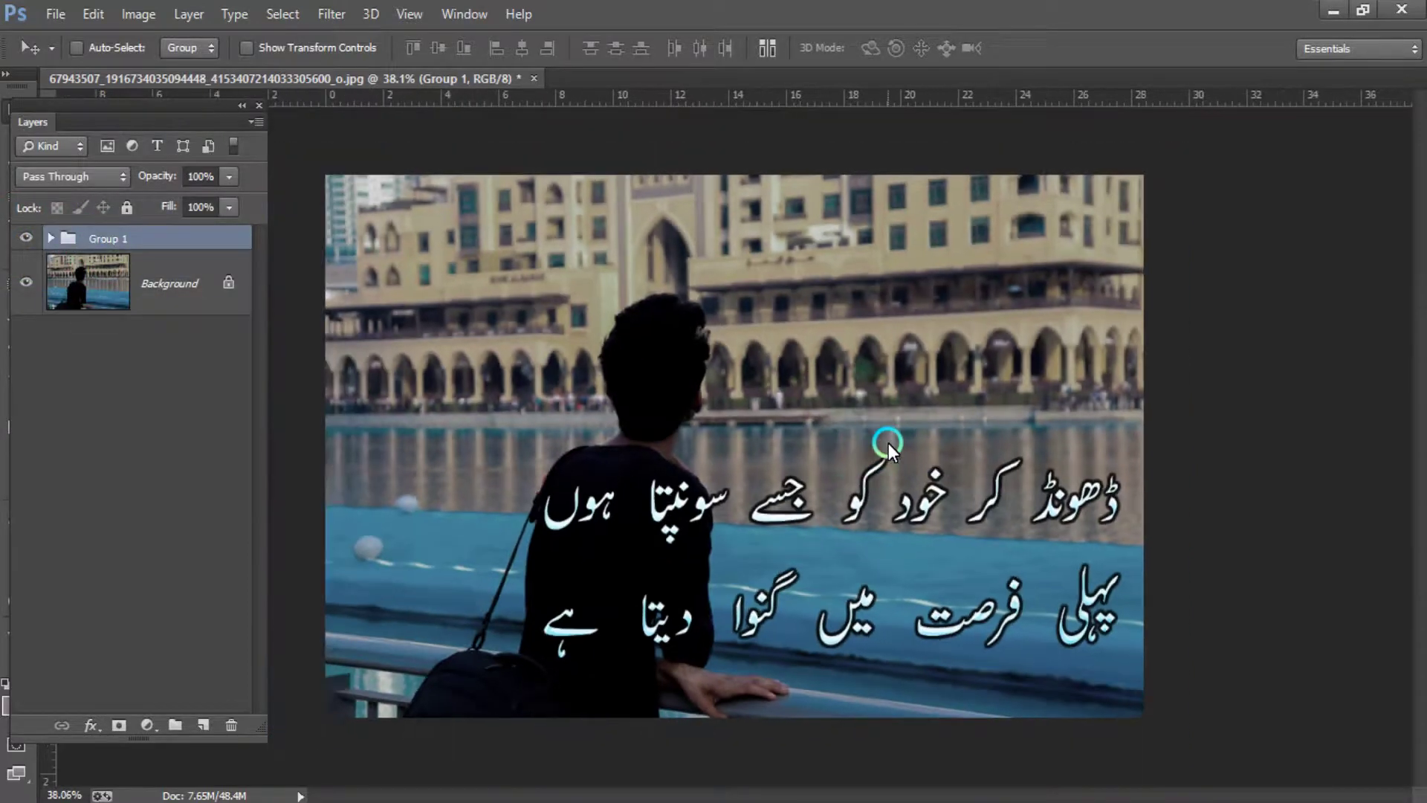
pyautogui.scroll(1, 814, 446)
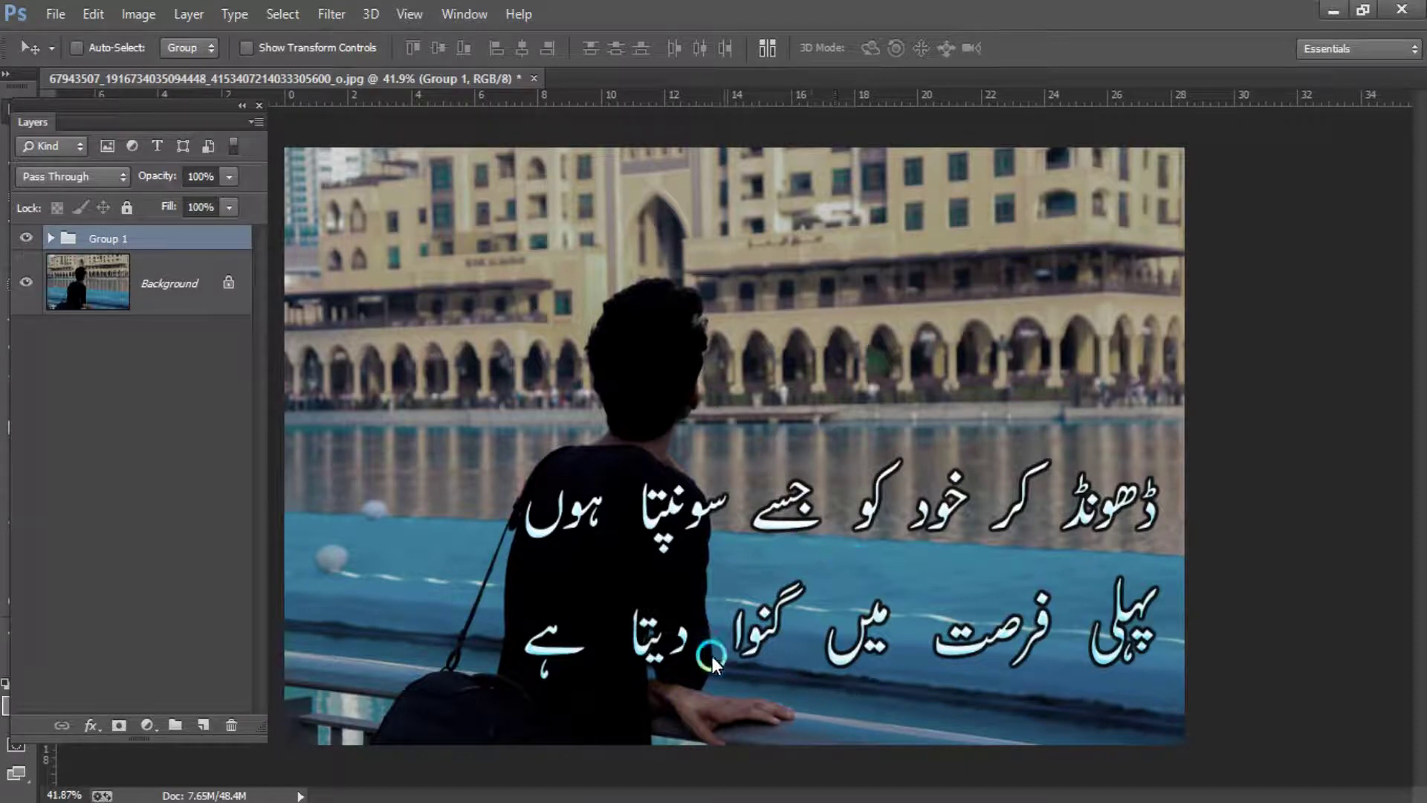
# - With the Type tool, click below the couplet near the railing and switch input to Urdu
pyautogui.click(259, 97)
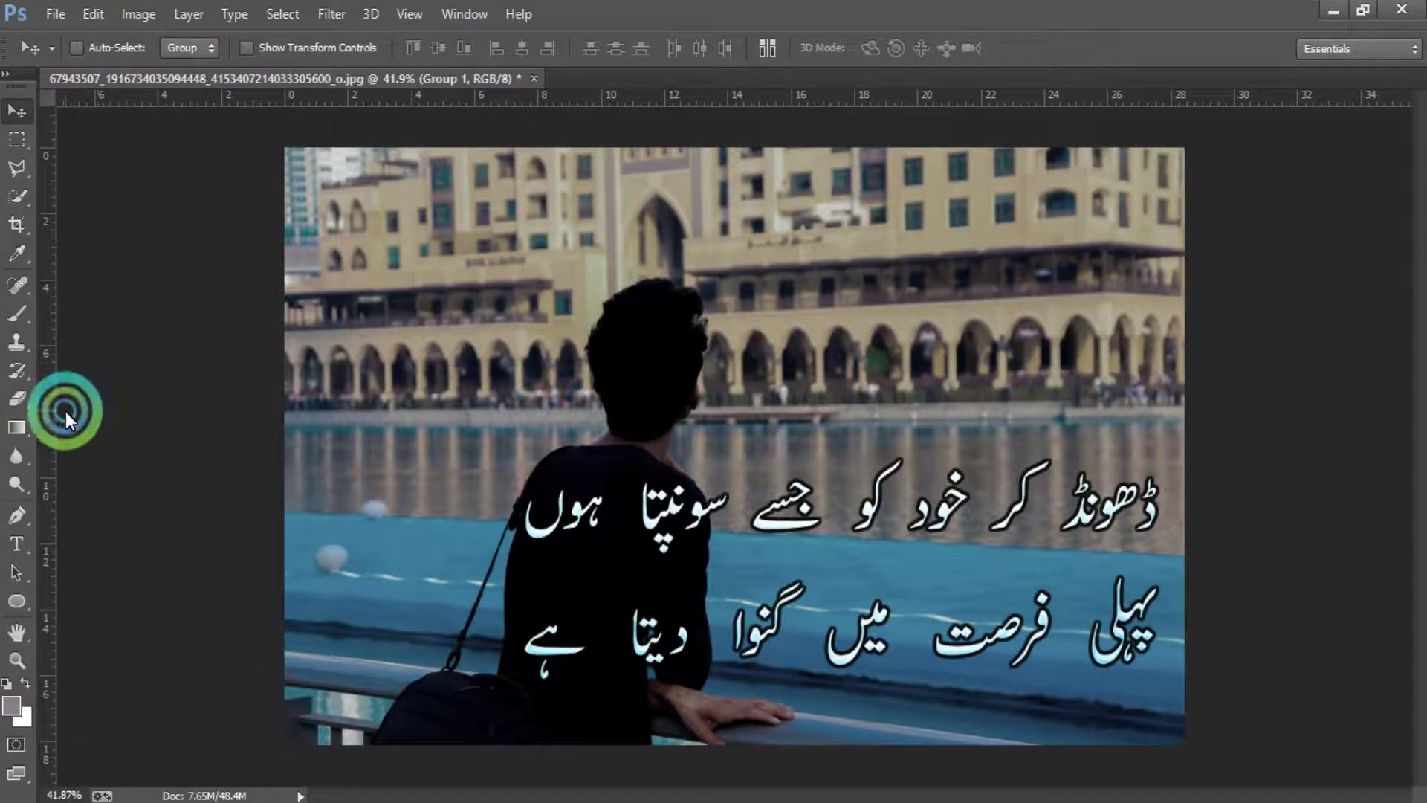
pyautogui.click(17, 543)
pyautogui.scroll(1, 682, 725)
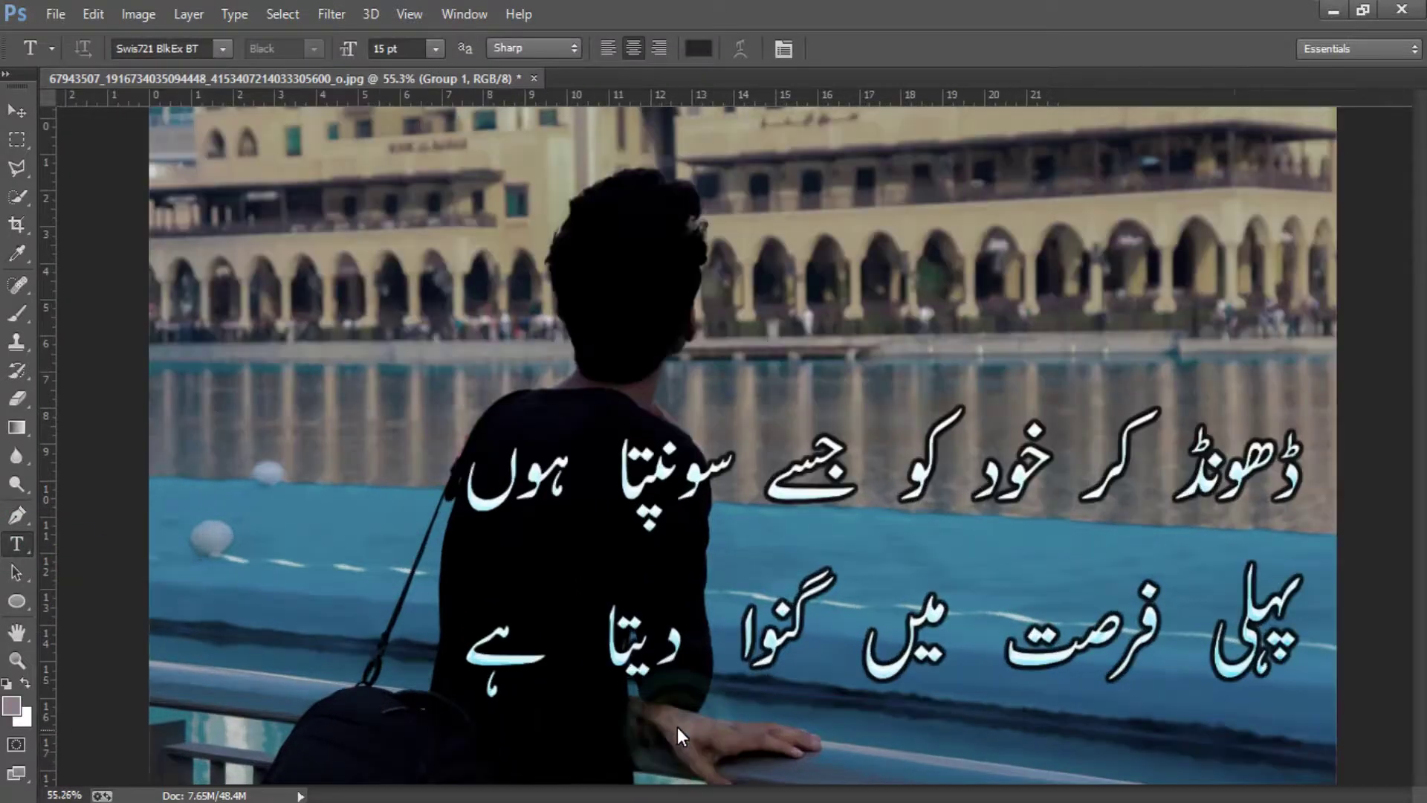
pyautogui.scroll(1, 644, 718)
pyautogui.scroll(1, 625, 706)
pyautogui.moveTo(590, 469); pyautogui.dragTo(456, 400)
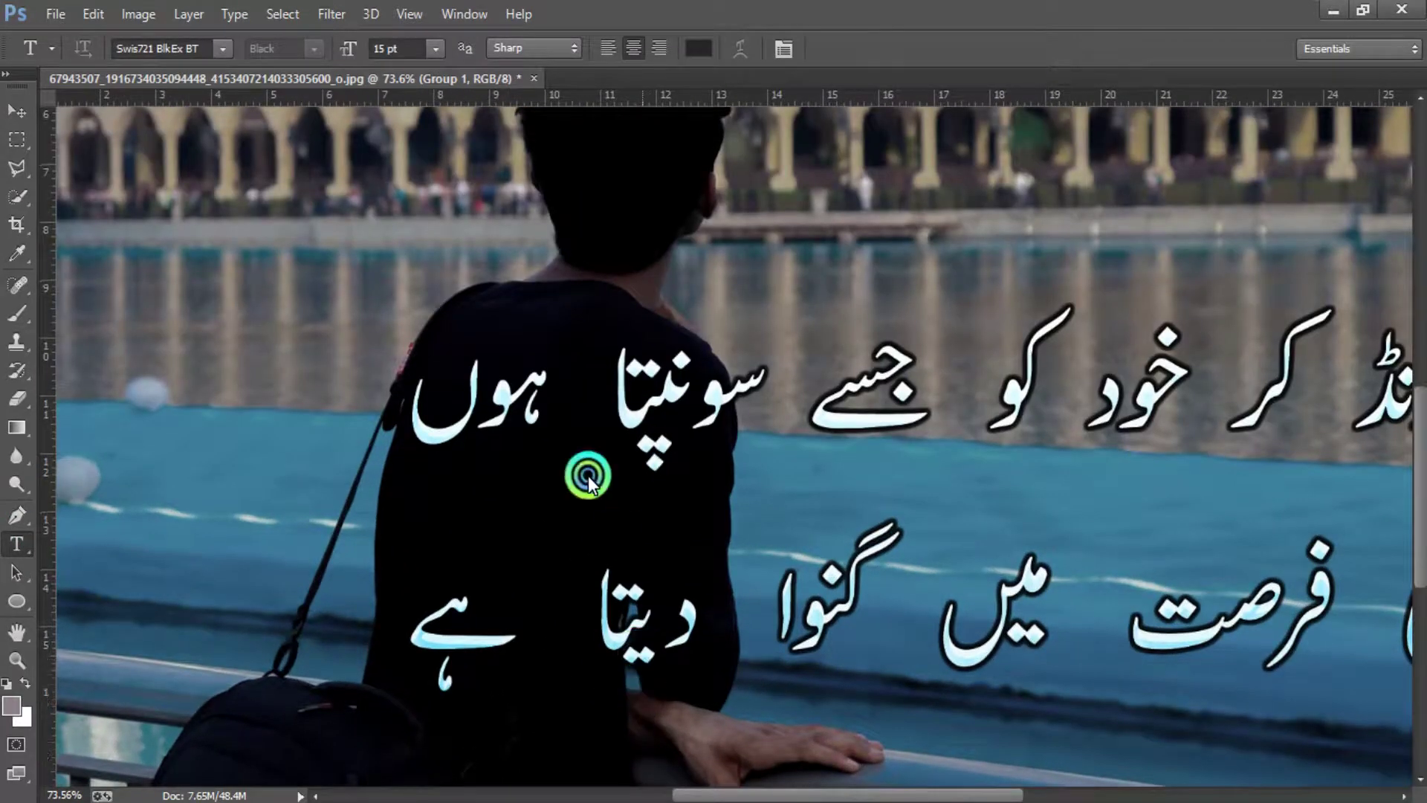
pyautogui.click(785, 510)
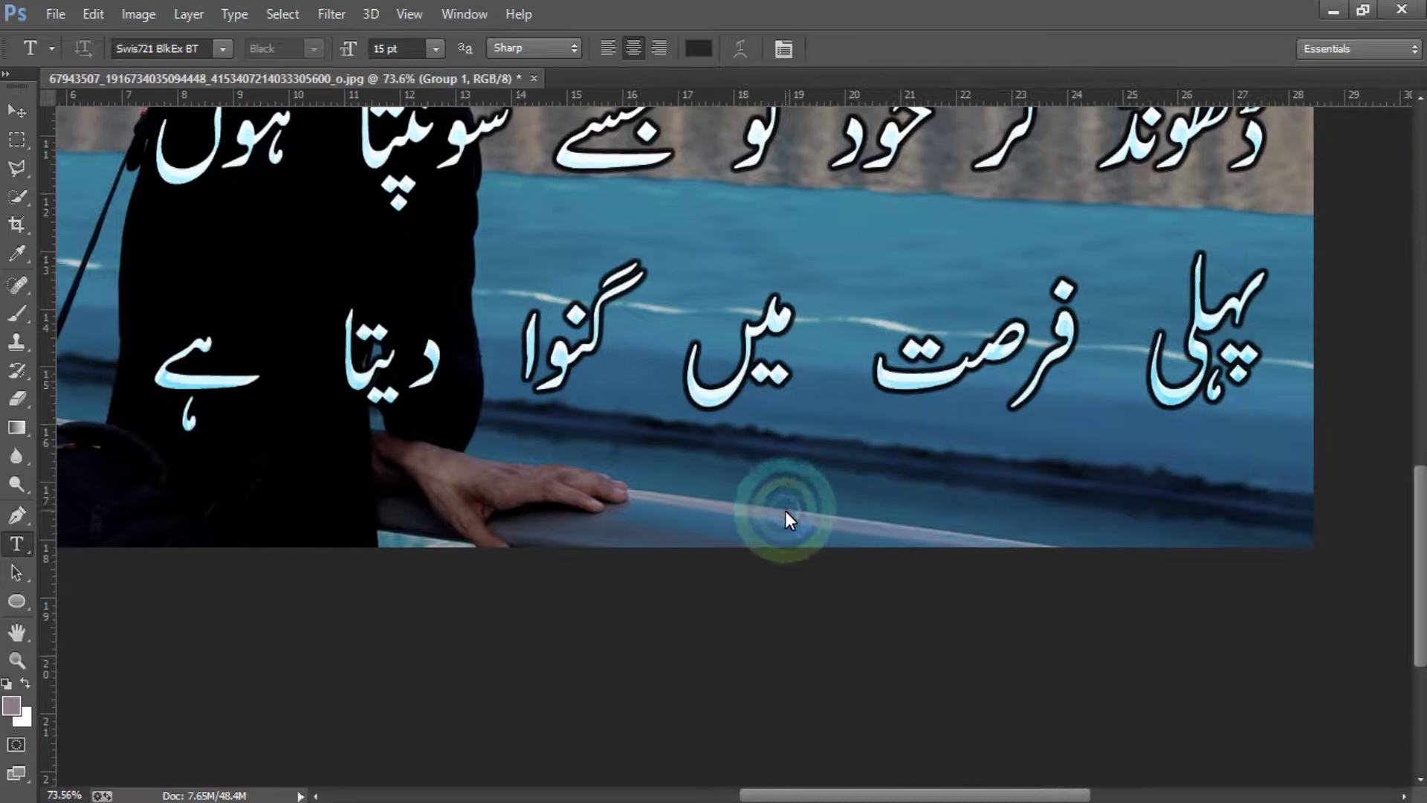
pyautogui.click(1270, 799)
pyautogui.click(1254, 721)
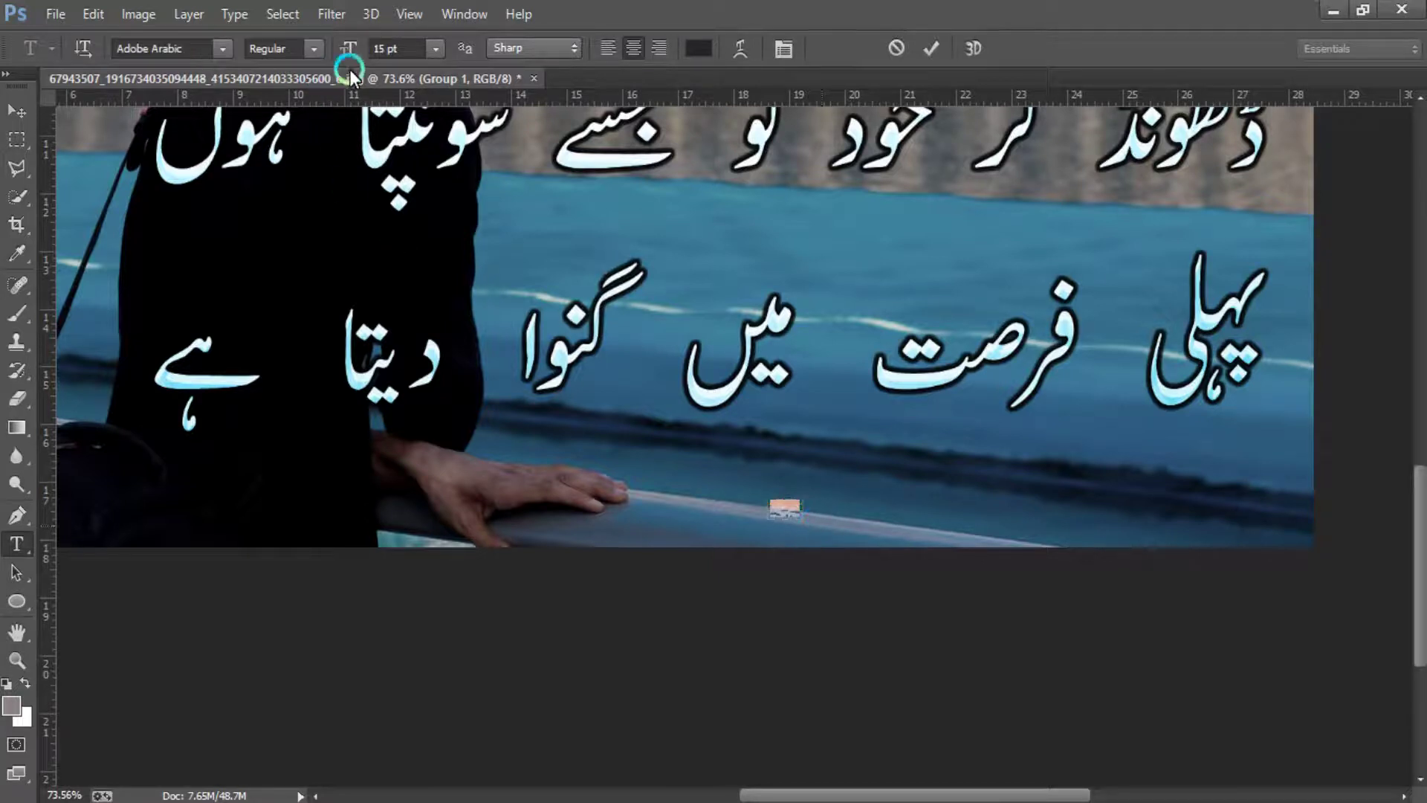
# - Enlarge the ذی حشم signature to 135 pt and move it up and right
pyautogui.moveTo(349, 52); pyautogui.dragTo(476, 73)
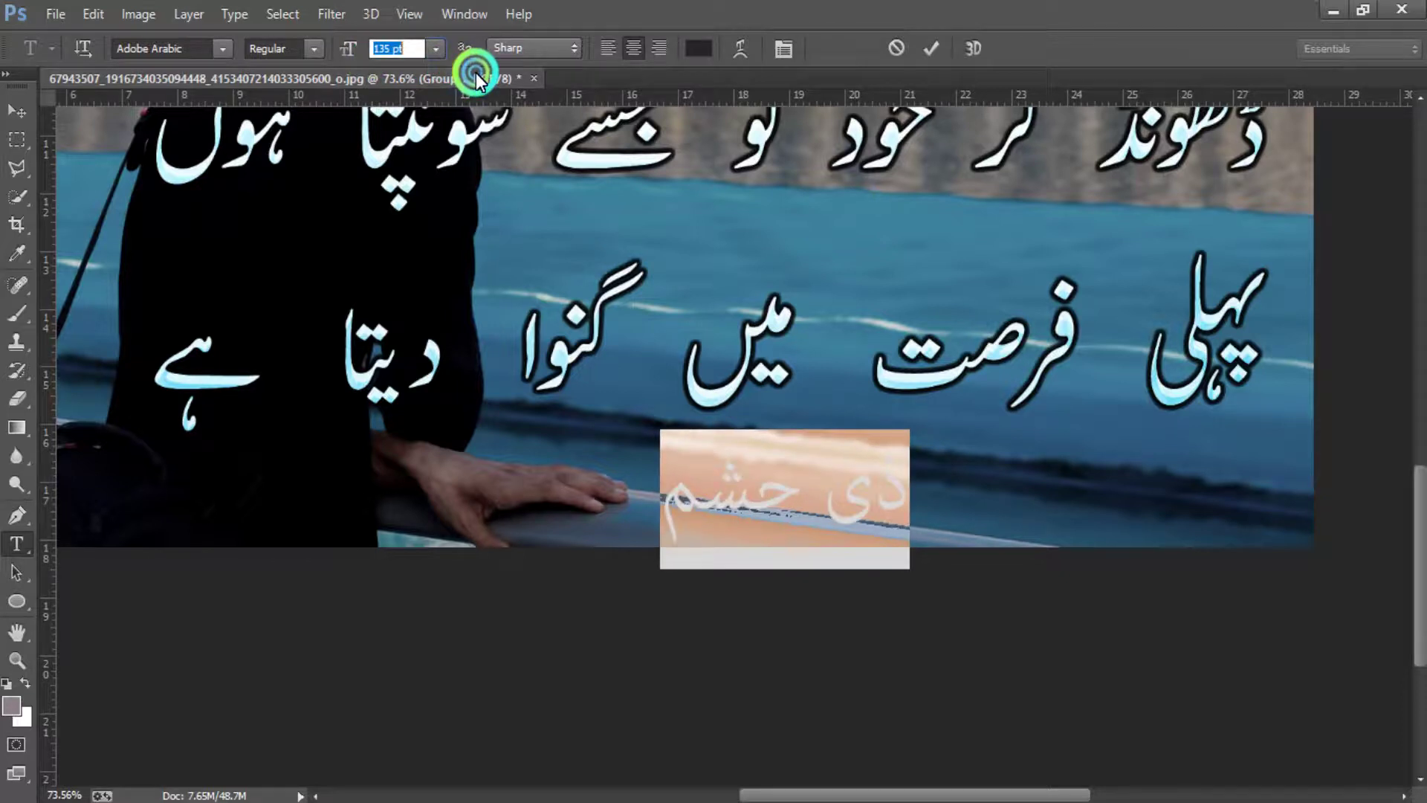
pyautogui.click(16, 111)
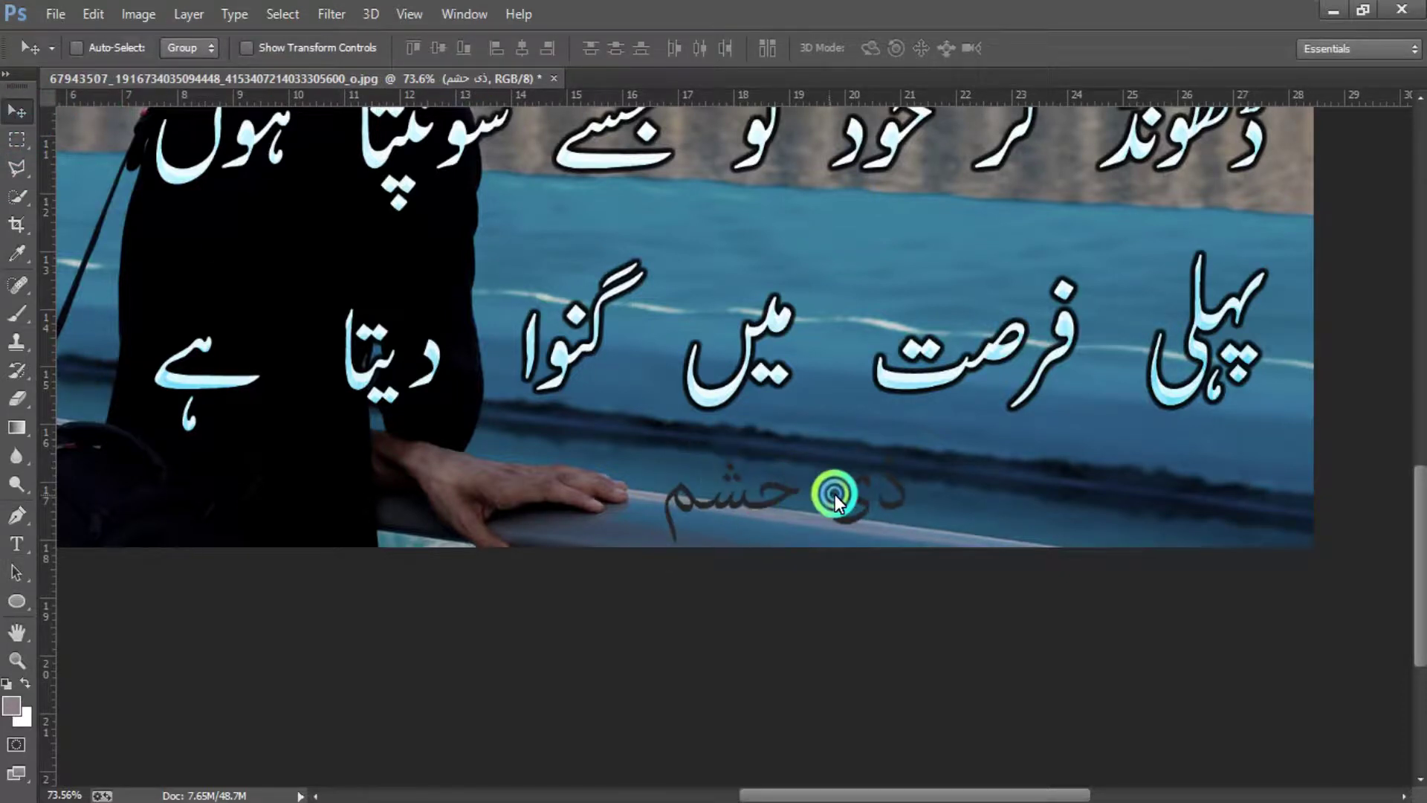
pyautogui.moveTo(836, 493)
pyautogui.mouseDown()
pyautogui.moveTo(873, 493)
pyautogui.moveTo(702, 368)
pyautogui.mouseUp()
# - Change the signature font to Diwani Bent, then Diwani Outline, and place it below the couplet
pyautogui.press('t')
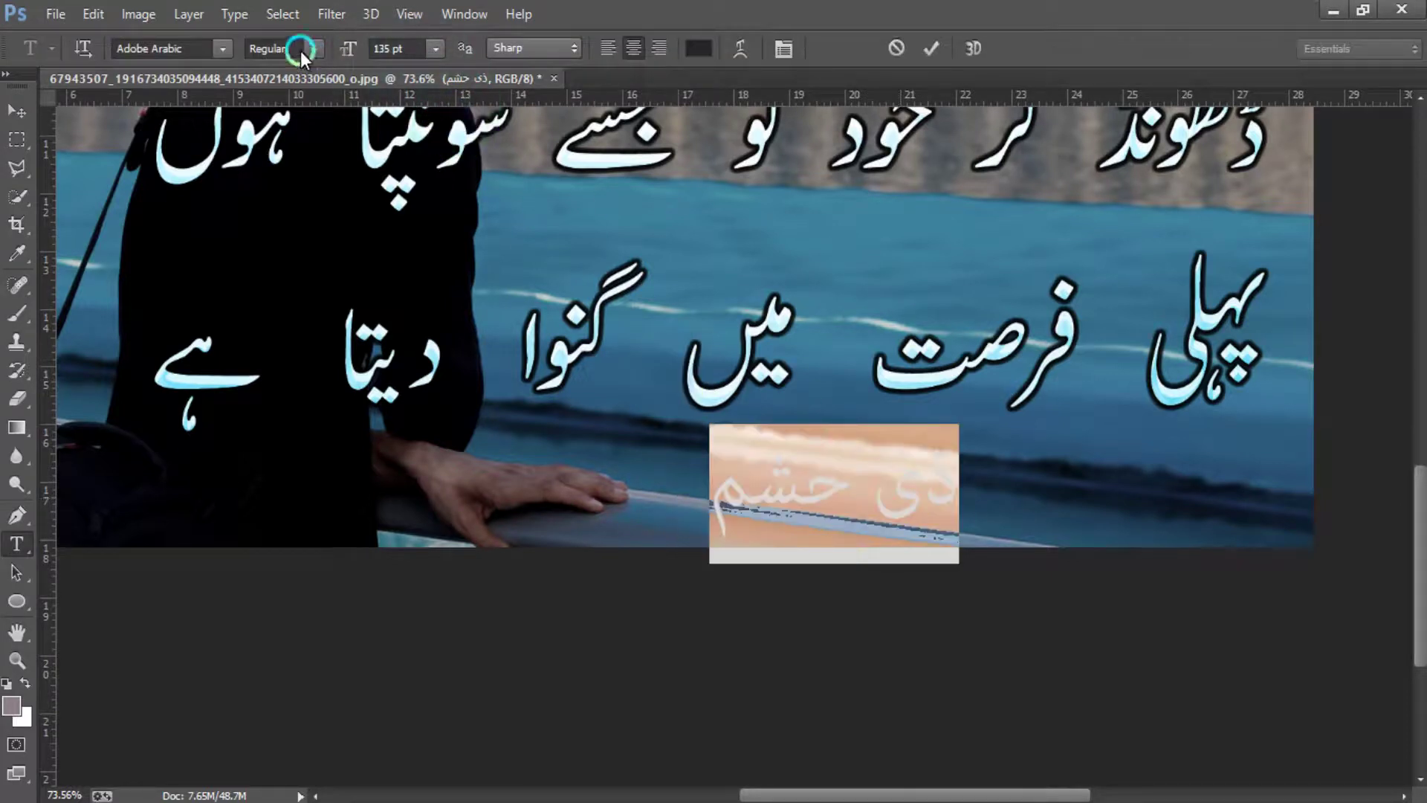
pyautogui.click(218, 50)
pyautogui.click(281, 200)
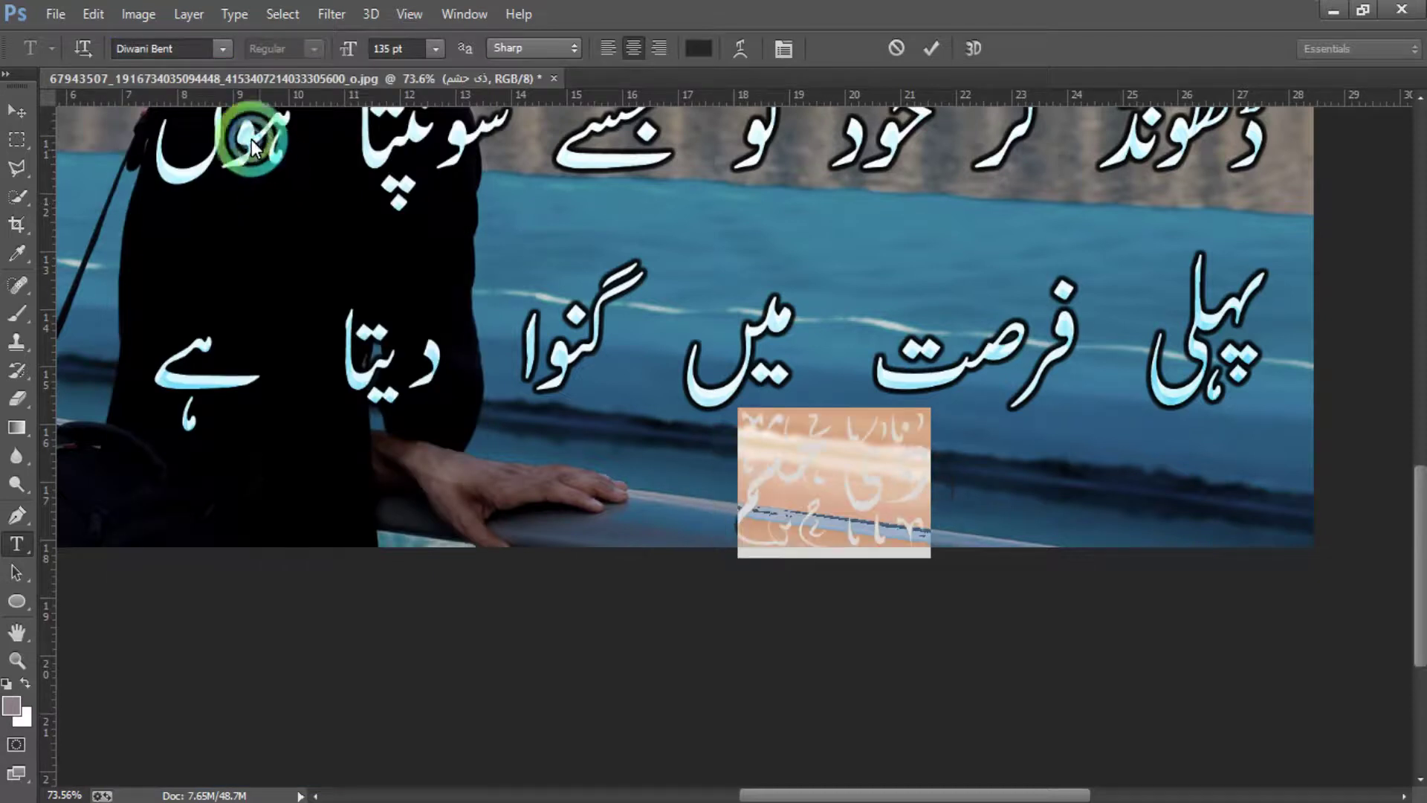
pyautogui.click(191, 53)
pyautogui.press('Down')
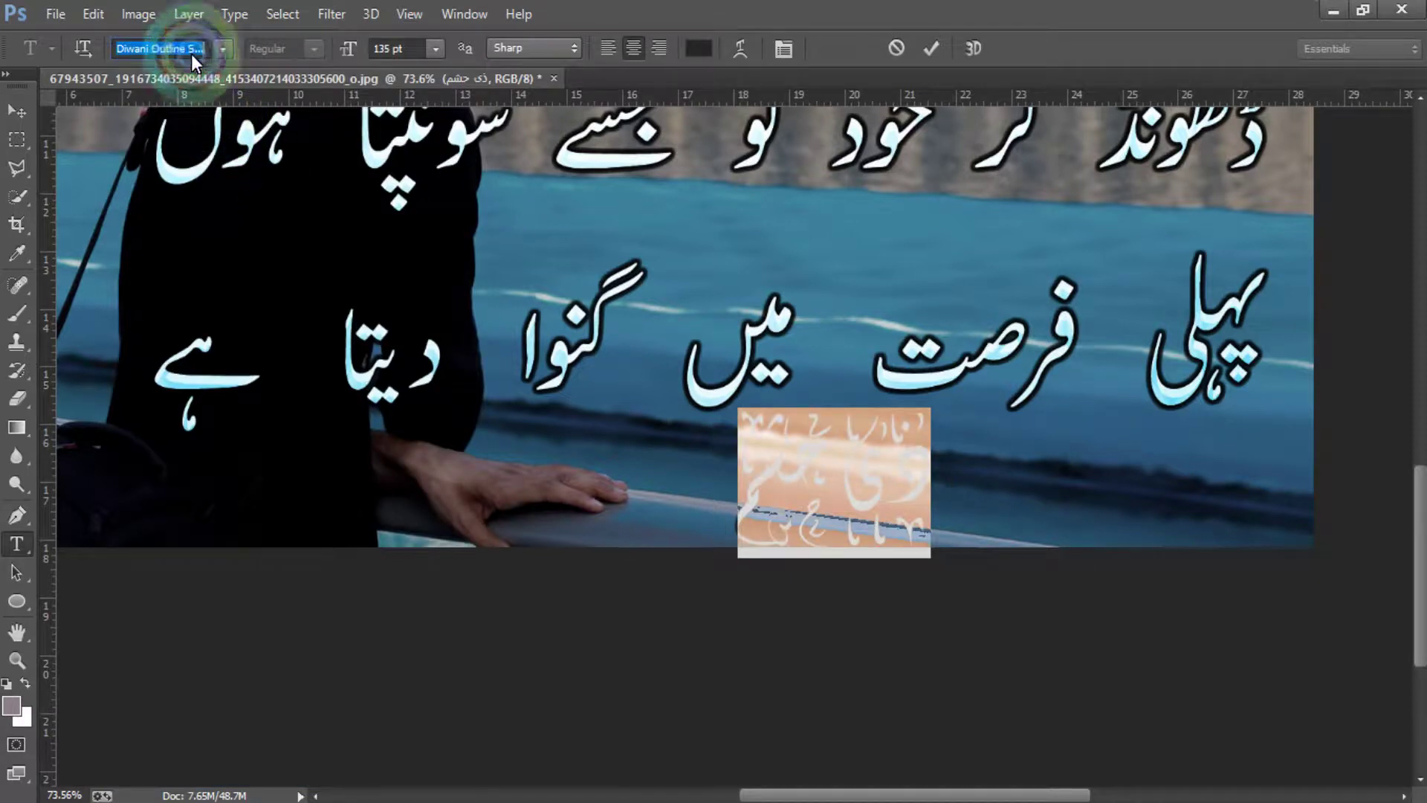
pyautogui.click(190, 55)
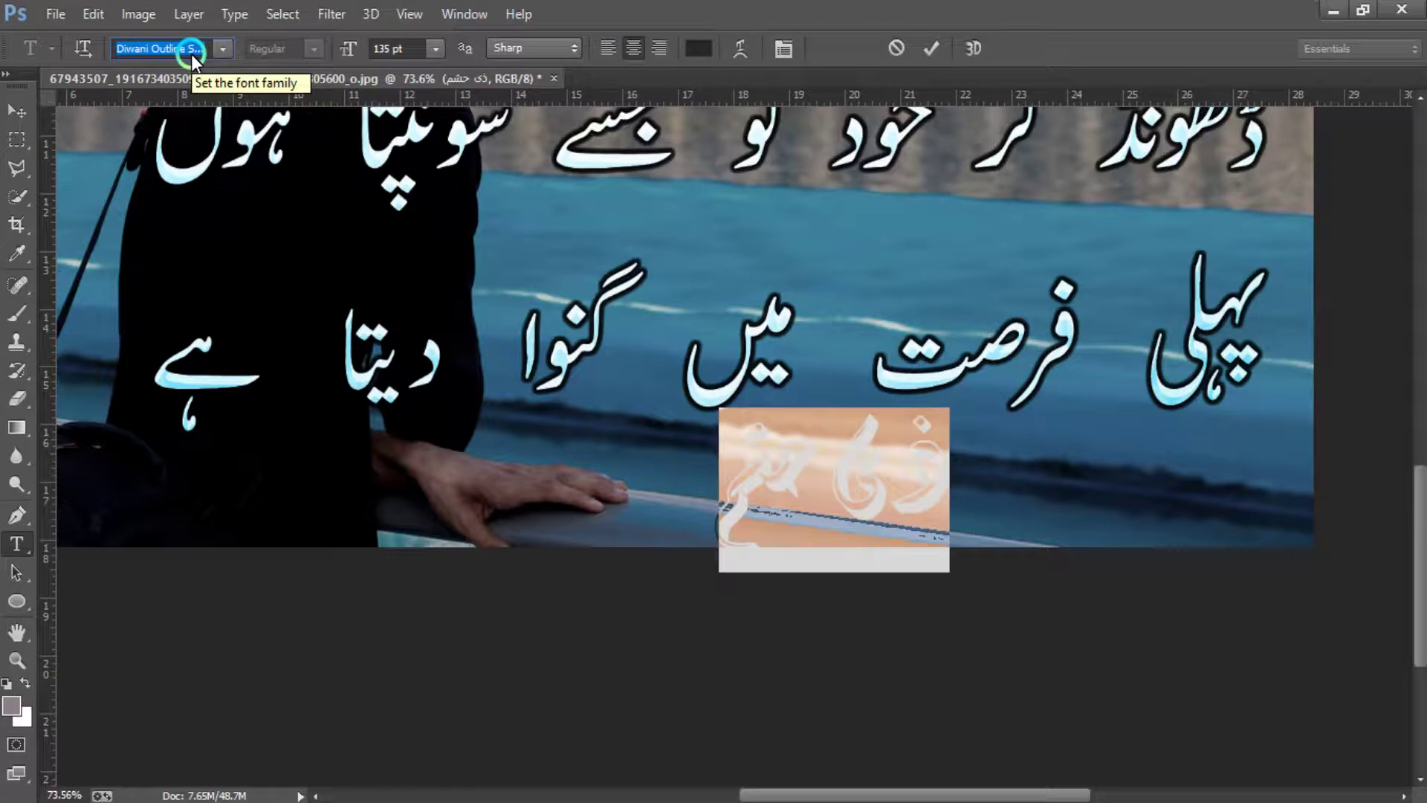
pyautogui.click(16, 111)
pyautogui.click(323, 266)
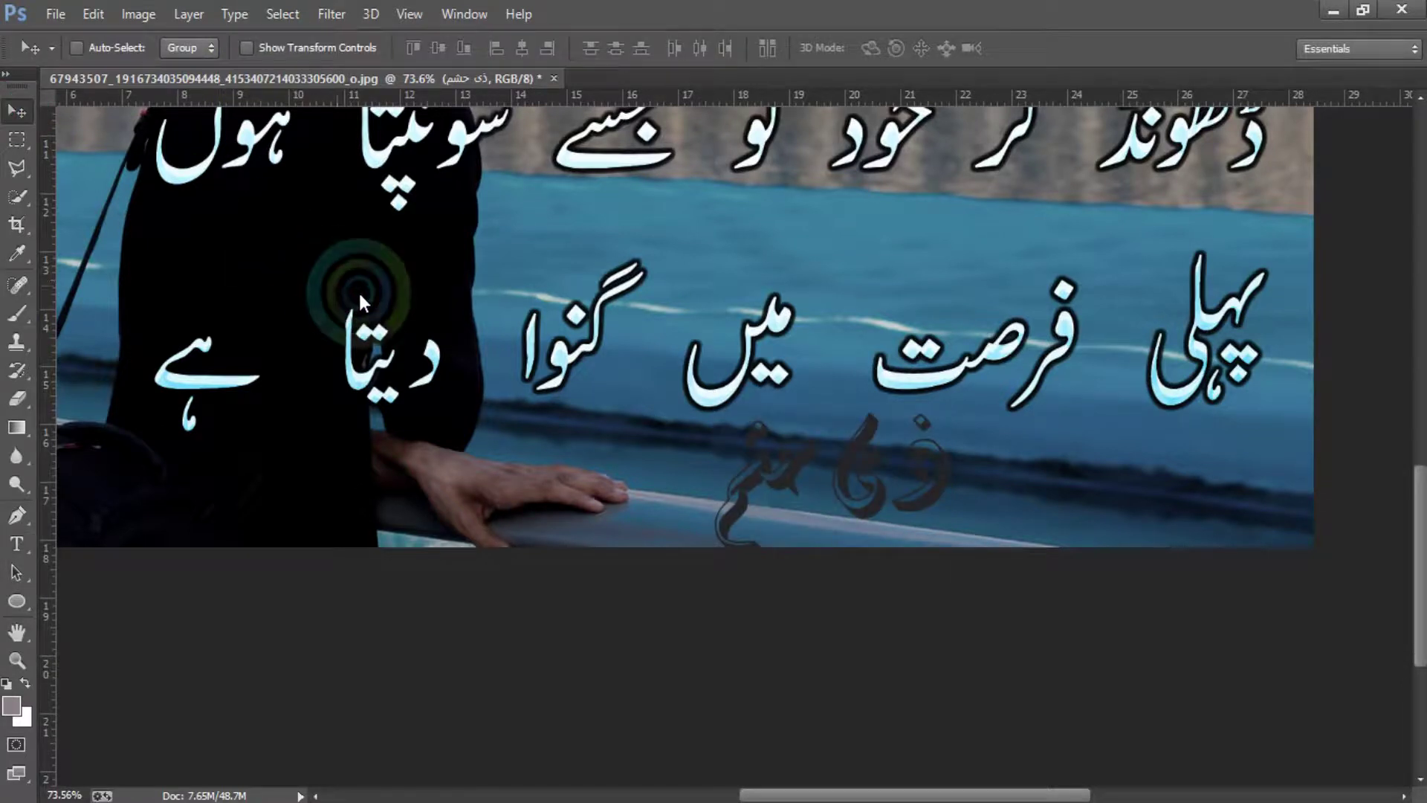
pyautogui.moveTo(863, 482)
pyautogui.mouseDown()
pyautogui.moveTo(594, 583)
pyautogui.moveTo(853, 429)
pyautogui.moveTo(563, 519)
pyautogui.moveTo(529, 586)
pyautogui.moveTo(902, 669)
pyautogui.moveTo(928, 657)
pyautogui.mouseUp()
pyautogui.scroll(-5, 851, 492)
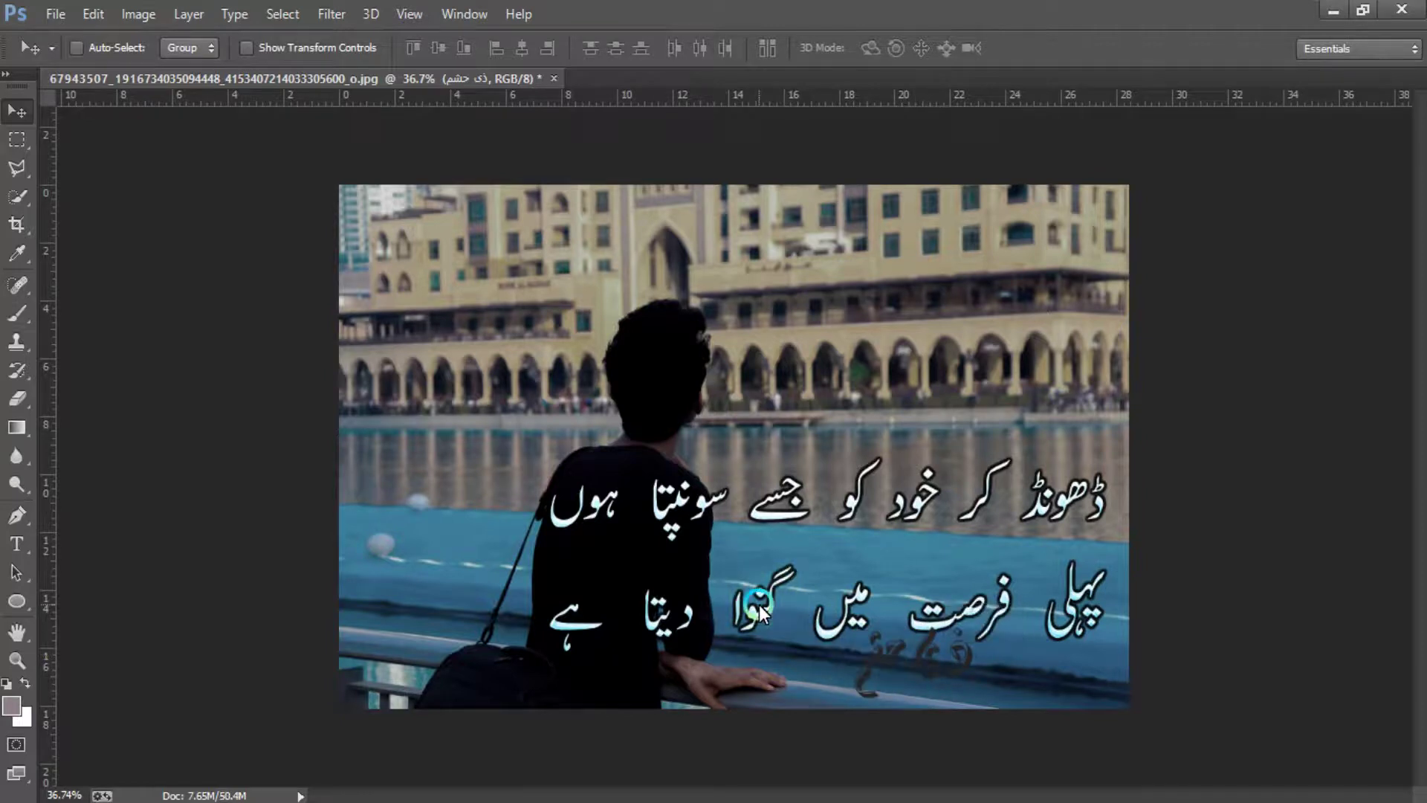
# - Nudge Group 1 upward and shift the ذی حشم signature right, centred beneath it
pyautogui.press('F7')
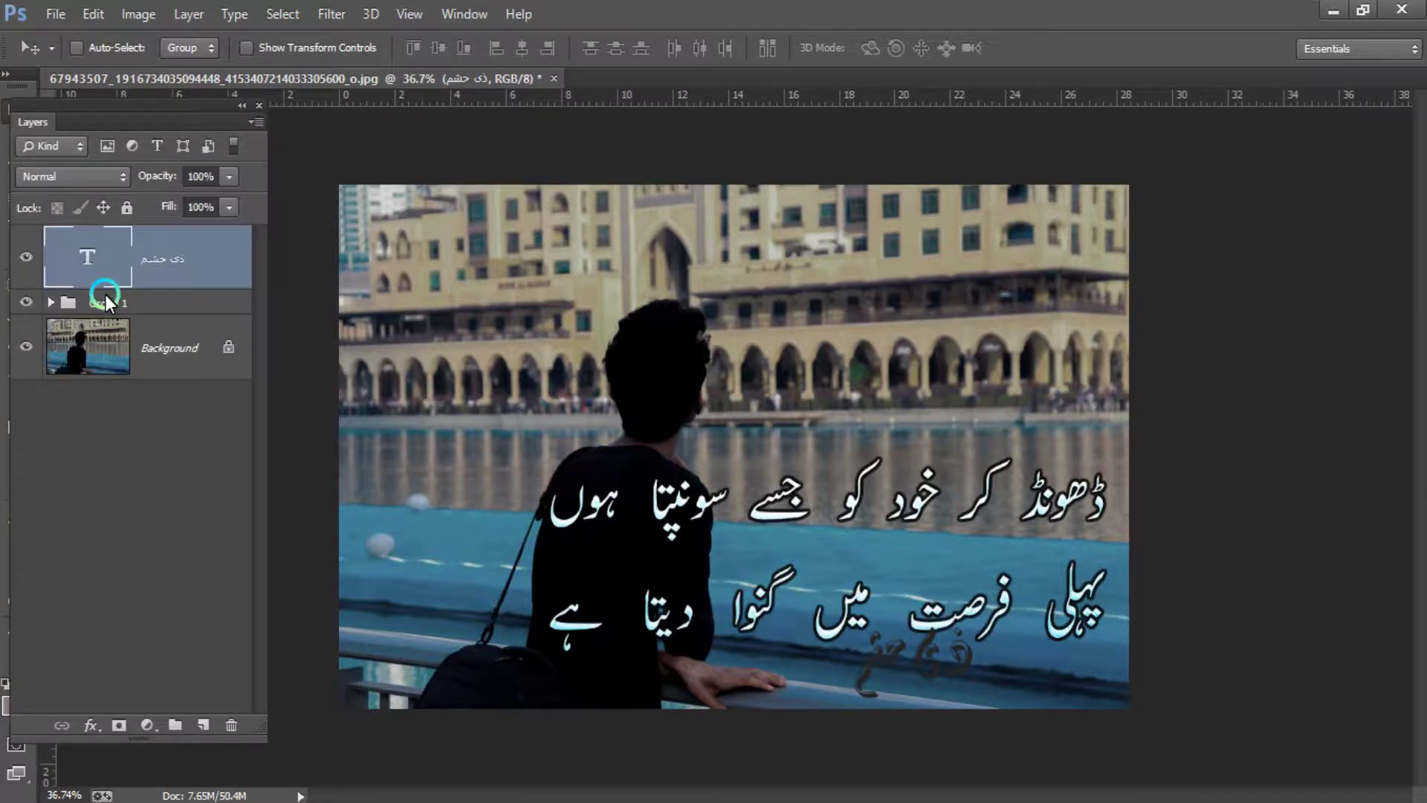
pyautogui.click(170, 310)
pyautogui.hotkey('shift', 'Up')
pyautogui.hotkey('shift', 'Up')
pyautogui.hotkey('shift', 'Up')
pyautogui.hotkey('shift', 'Up')
pyautogui.hotkey('shift', 'Up')
pyautogui.hotkey('shift', 'Up')
pyautogui.hotkey('shift', 'Up')
pyautogui.hotkey('shift', 'Up')
pyautogui.hotkey('shift', 'Up')
pyautogui.hotkey('shift', 'Up')
pyautogui.hotkey('shift', 'Up')
pyautogui.hotkey('shift', 'Up')
pyautogui.hotkey('shift', 'Up')
pyautogui.hotkey('shift', 'Up')
pyautogui.hotkey('shift', 'Up')
pyautogui.hotkey('shift', 'Up')
pyautogui.hotkey('shift', 'Up')
pyautogui.hotkey('shift', 'Up')
pyautogui.hotkey('shift', 'Right')
pyautogui.hotkey('shift', 'Right')
pyautogui.hotkey('shift', 'Right')
pyautogui.hotkey('shift', 'Right')
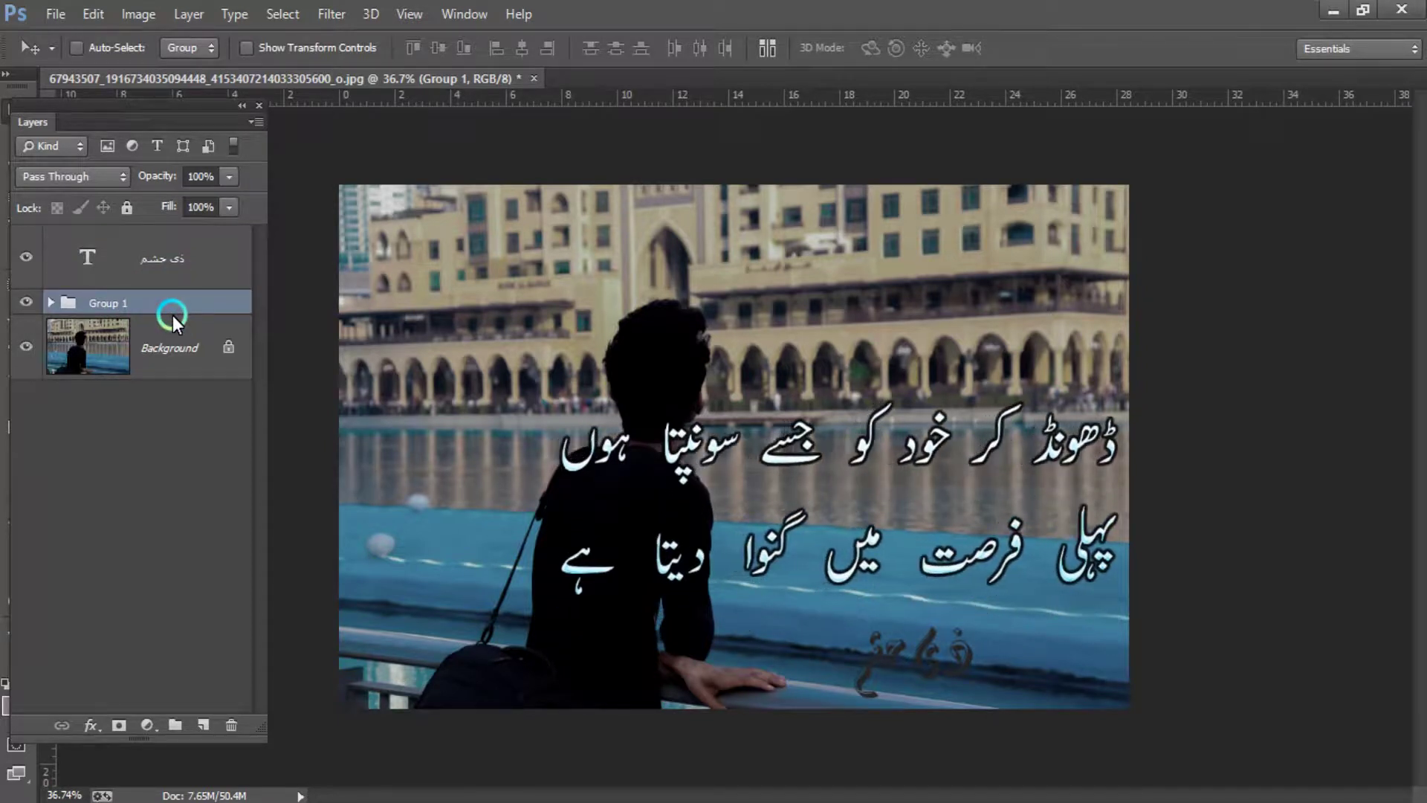
pyautogui.hotkey('shift', 'Left')
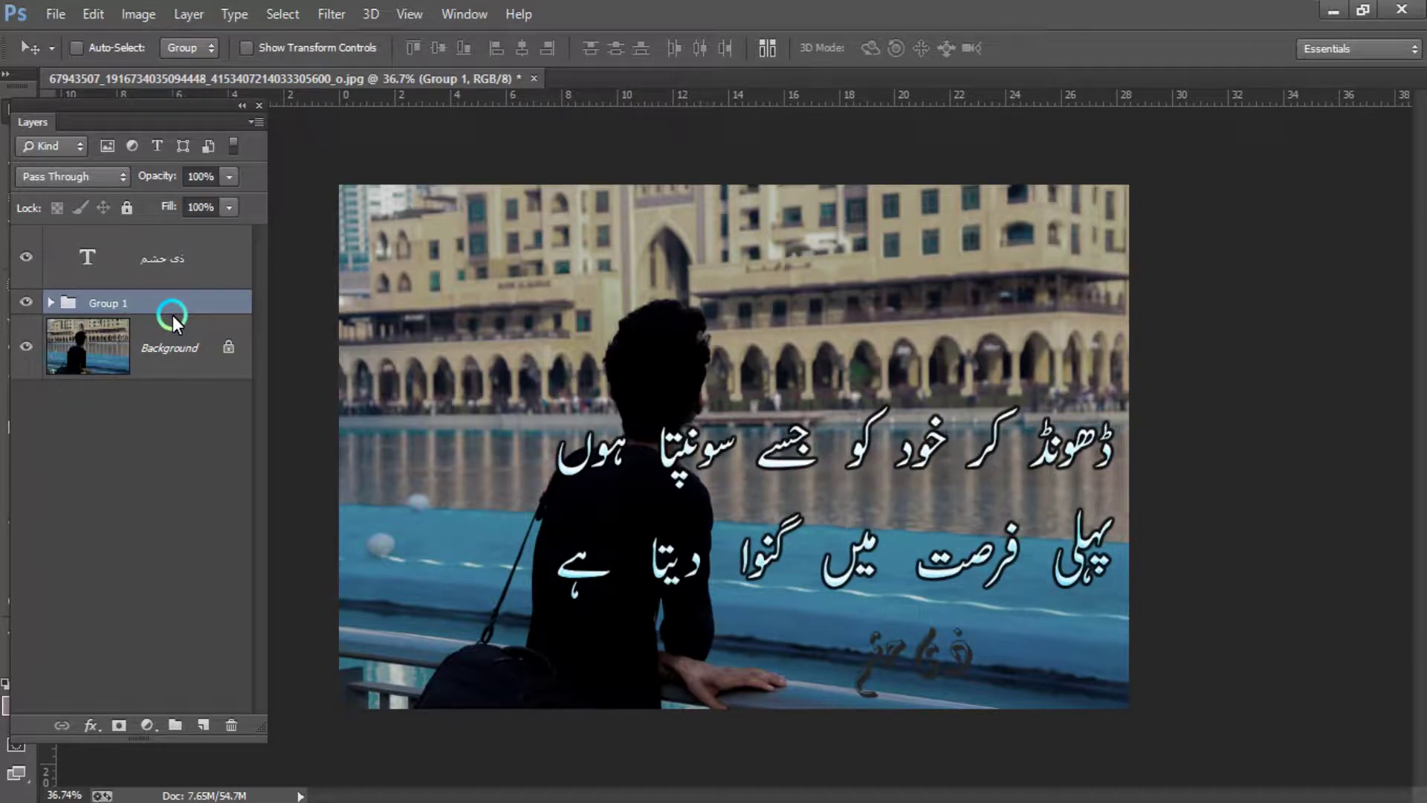
pyautogui.click(165, 260)
pyautogui.moveTo(925, 667)
pyautogui.mouseDown()
pyautogui.moveTo(1047, 673)
pyautogui.moveTo(933, 665)
pyautogui.mouseUp()
# - Open Layer Style for the signature text and browse the style presets
pyautogui.click(307, 316)
pyautogui.doubleClick(231, 257)
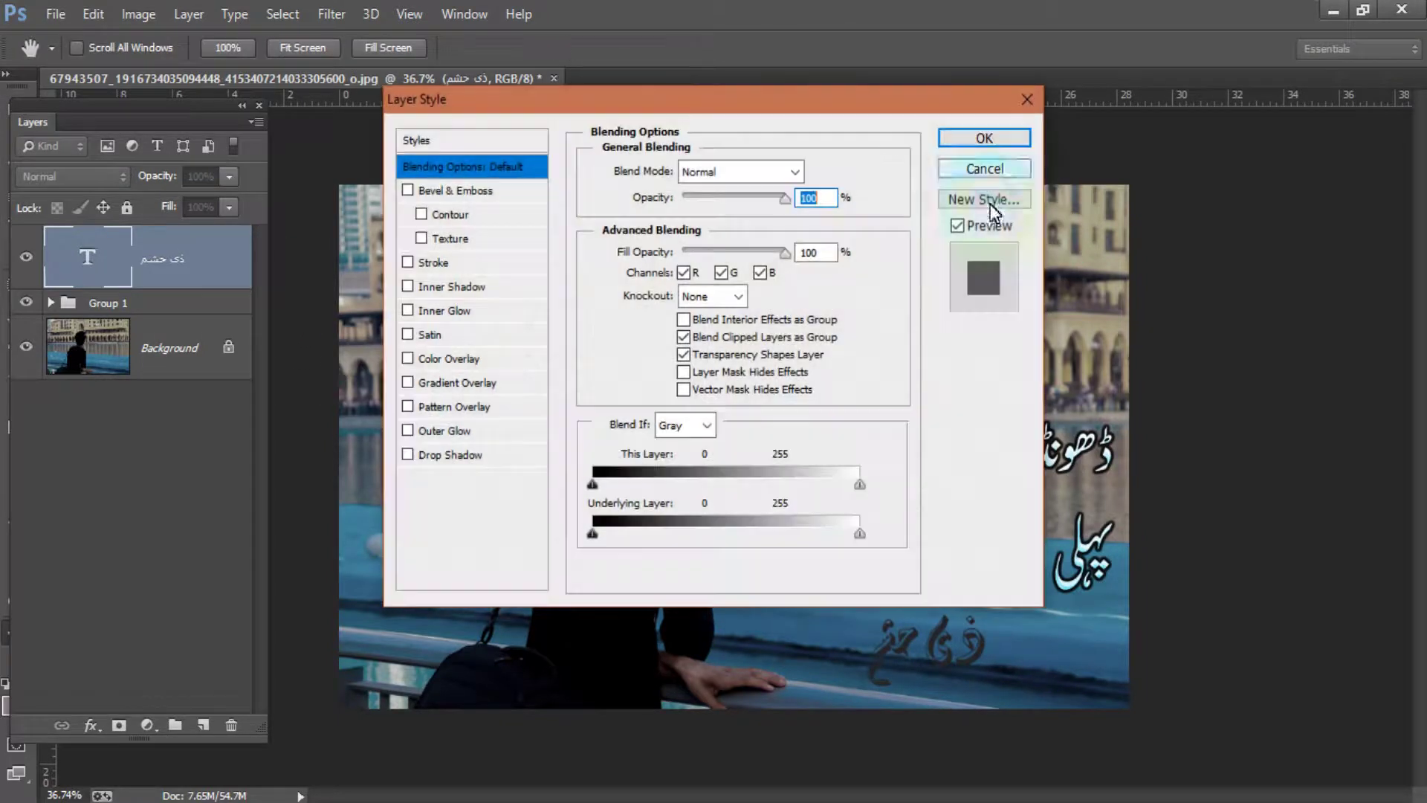
pyautogui.moveTo(678, 104); pyautogui.dragTo(1141, 14)
pyautogui.click(902, 51)
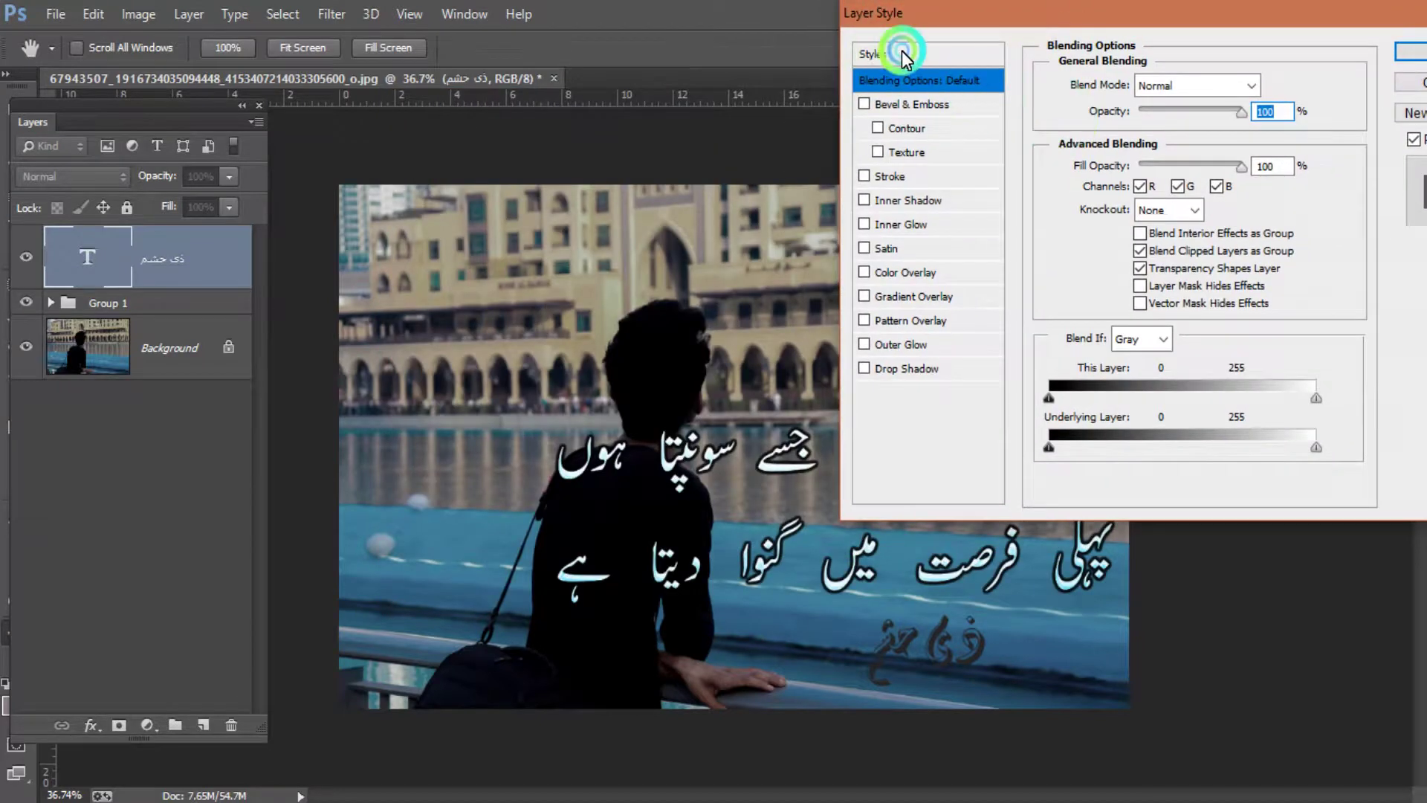
pyautogui.scroll(-2, 1081, 360)
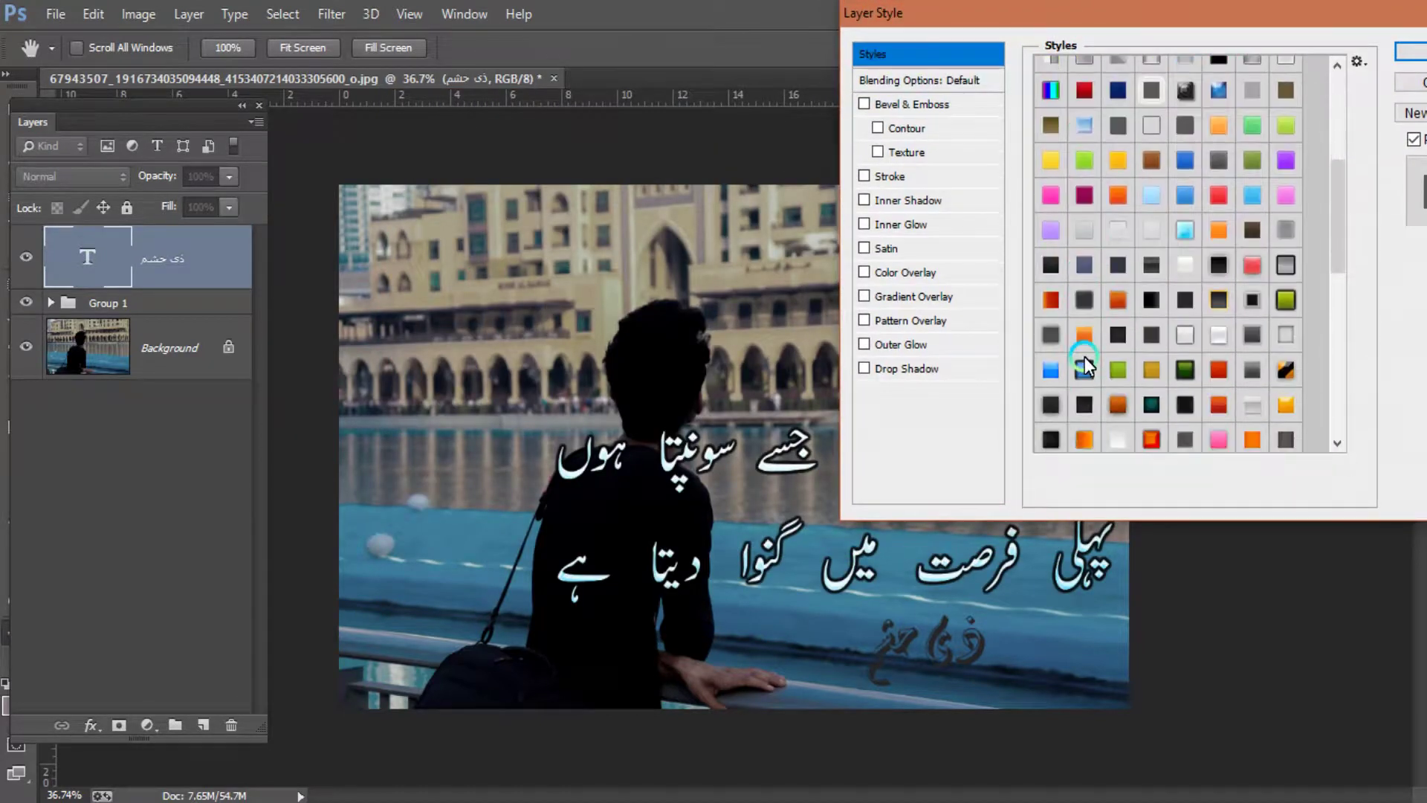
pyautogui.scroll(-3, 1085, 357)
# - Try several presets, then apply the Inner Shadow, Gradient Overlay and Outer Glow preset
pyautogui.click(1186, 253)
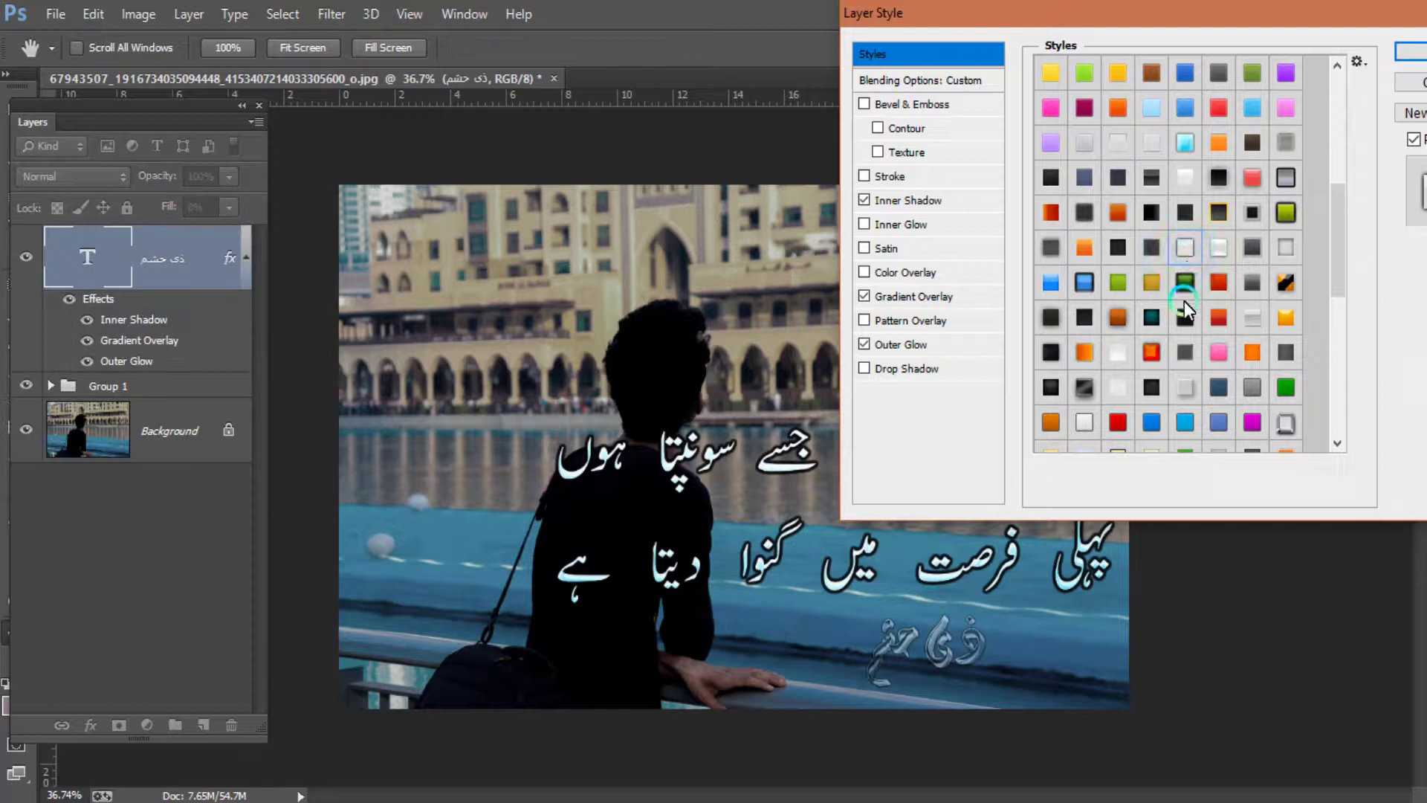
pyautogui.click(1083, 423)
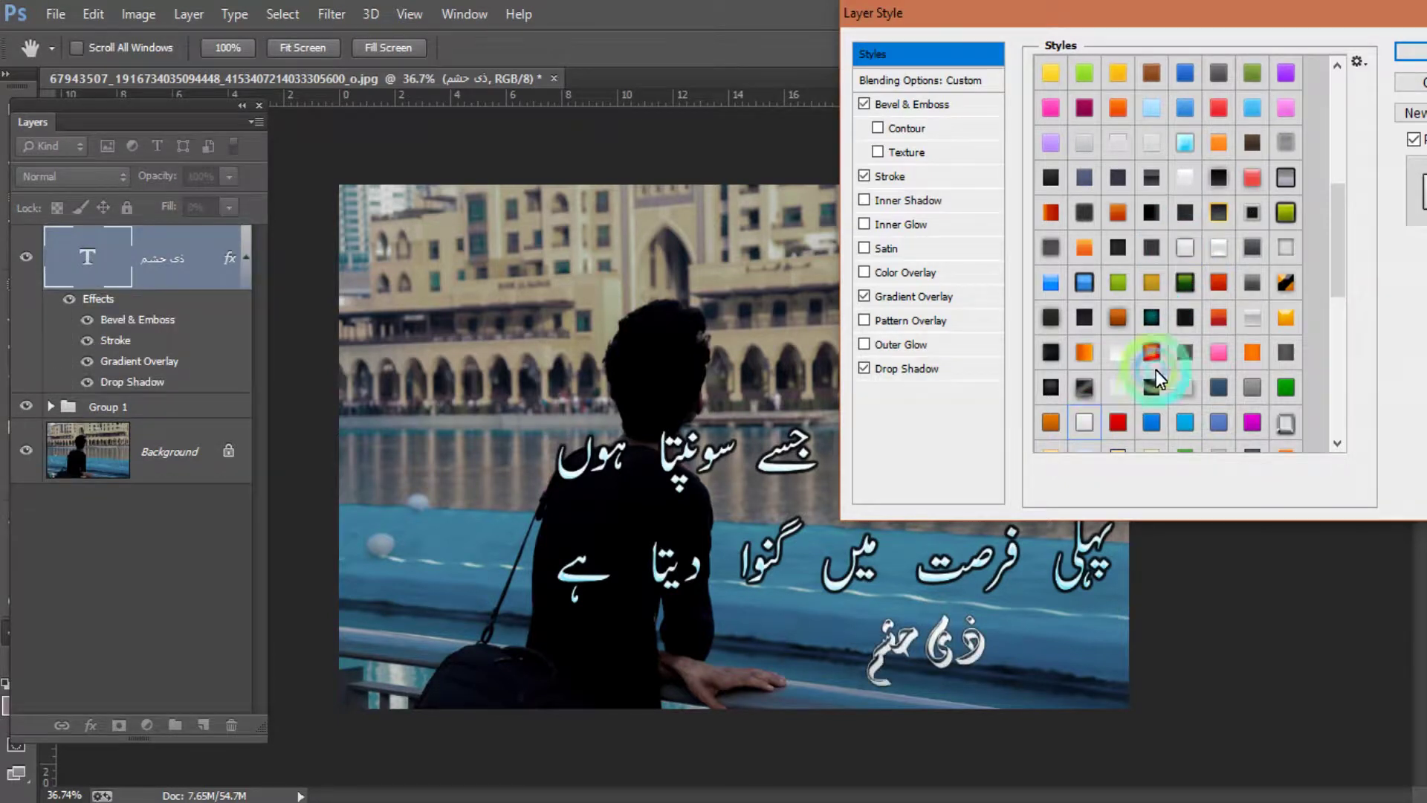
pyautogui.click(1202, 250)
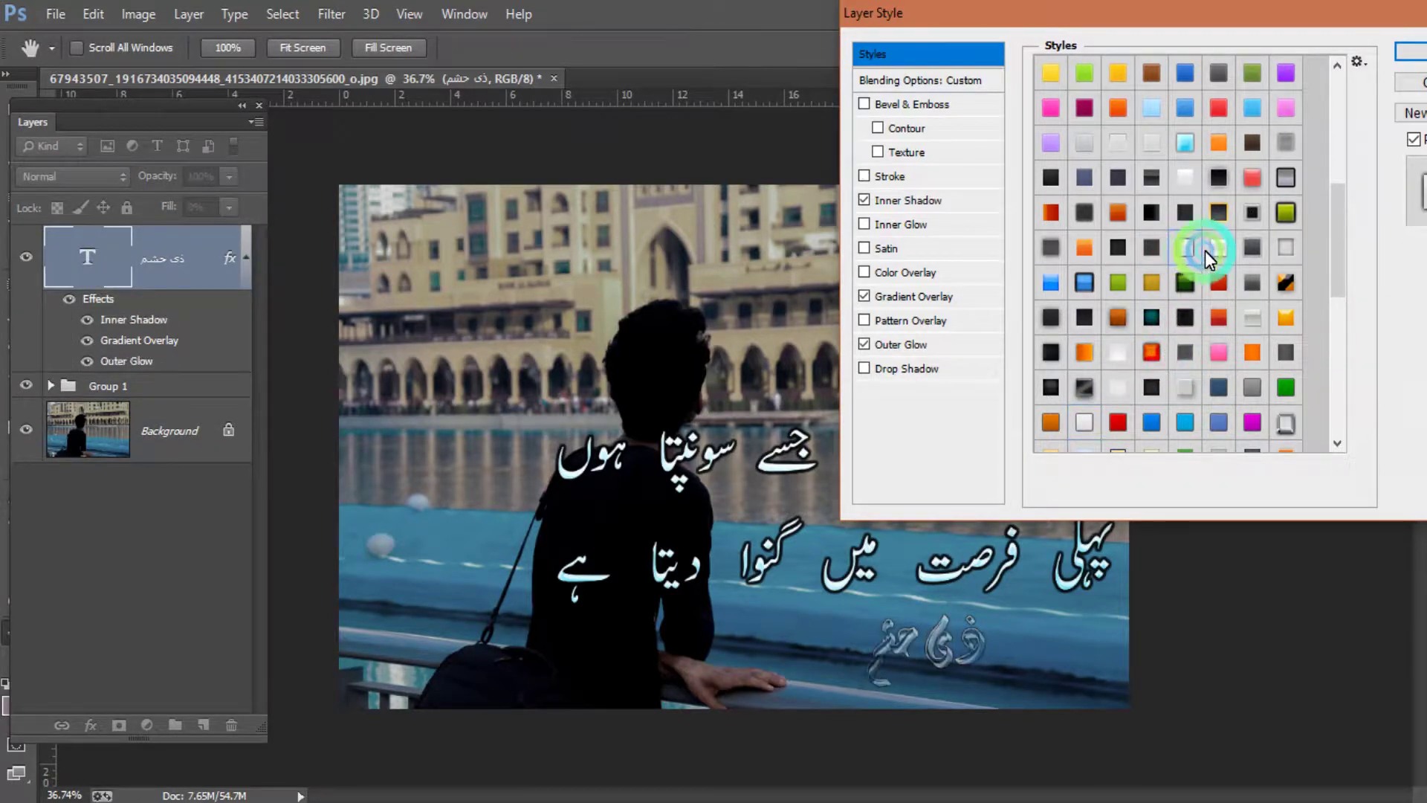
pyautogui.click(1222, 243)
pyautogui.moveTo(1345, 197)
pyautogui.mouseDown()
pyautogui.moveTo(1346, 348)
pyautogui.moveTo(1331, 231)
pyautogui.mouseUp()
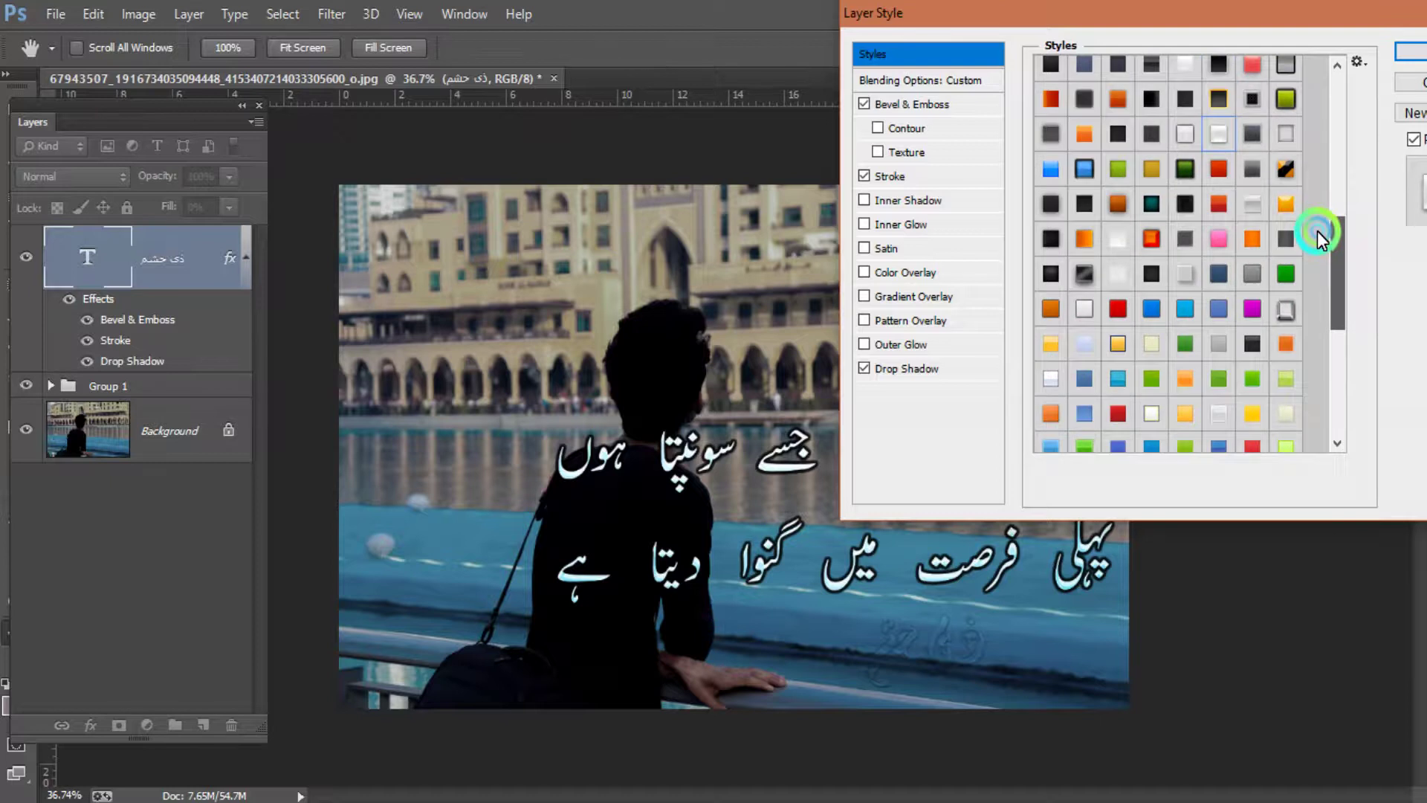
pyautogui.click(1185, 134)
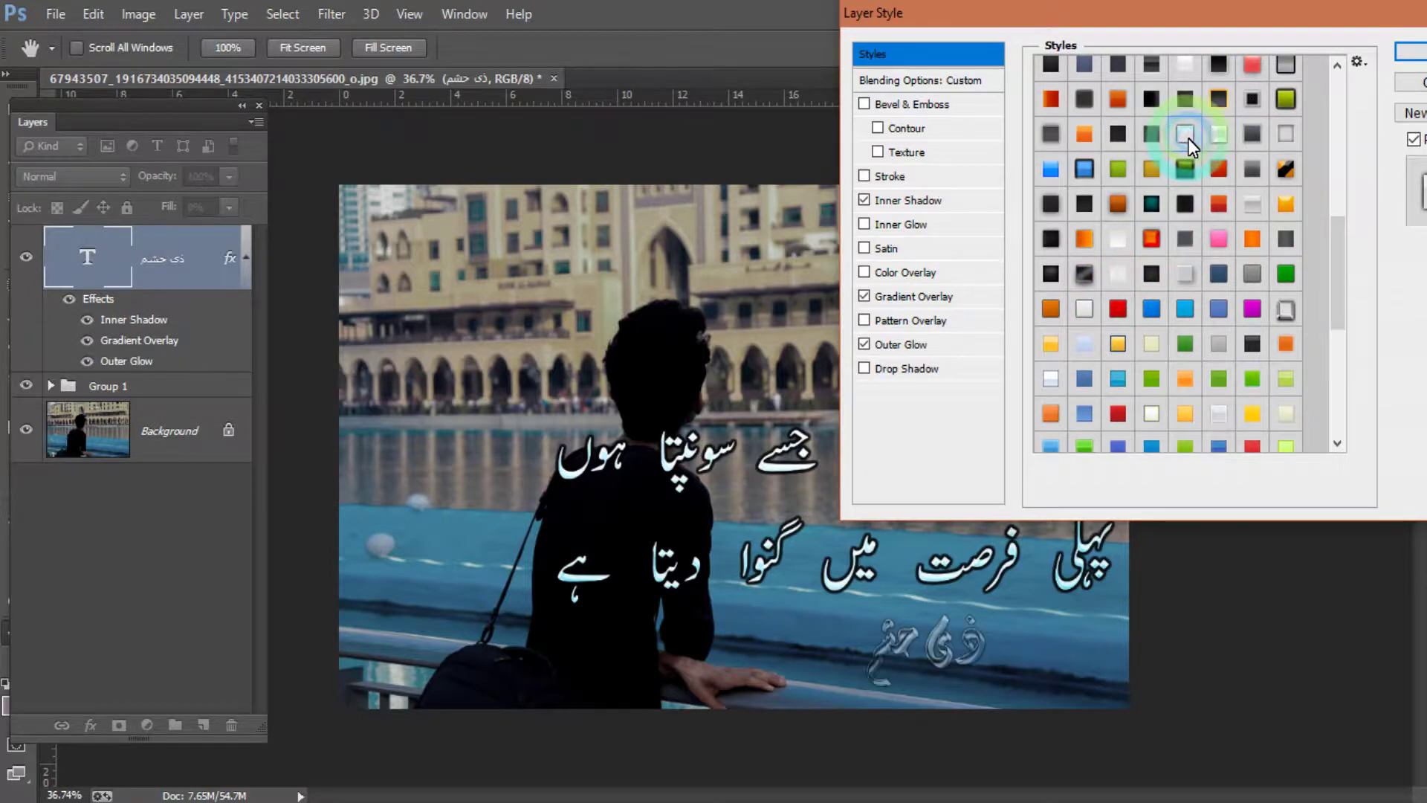
pyautogui.click(1410, 69)
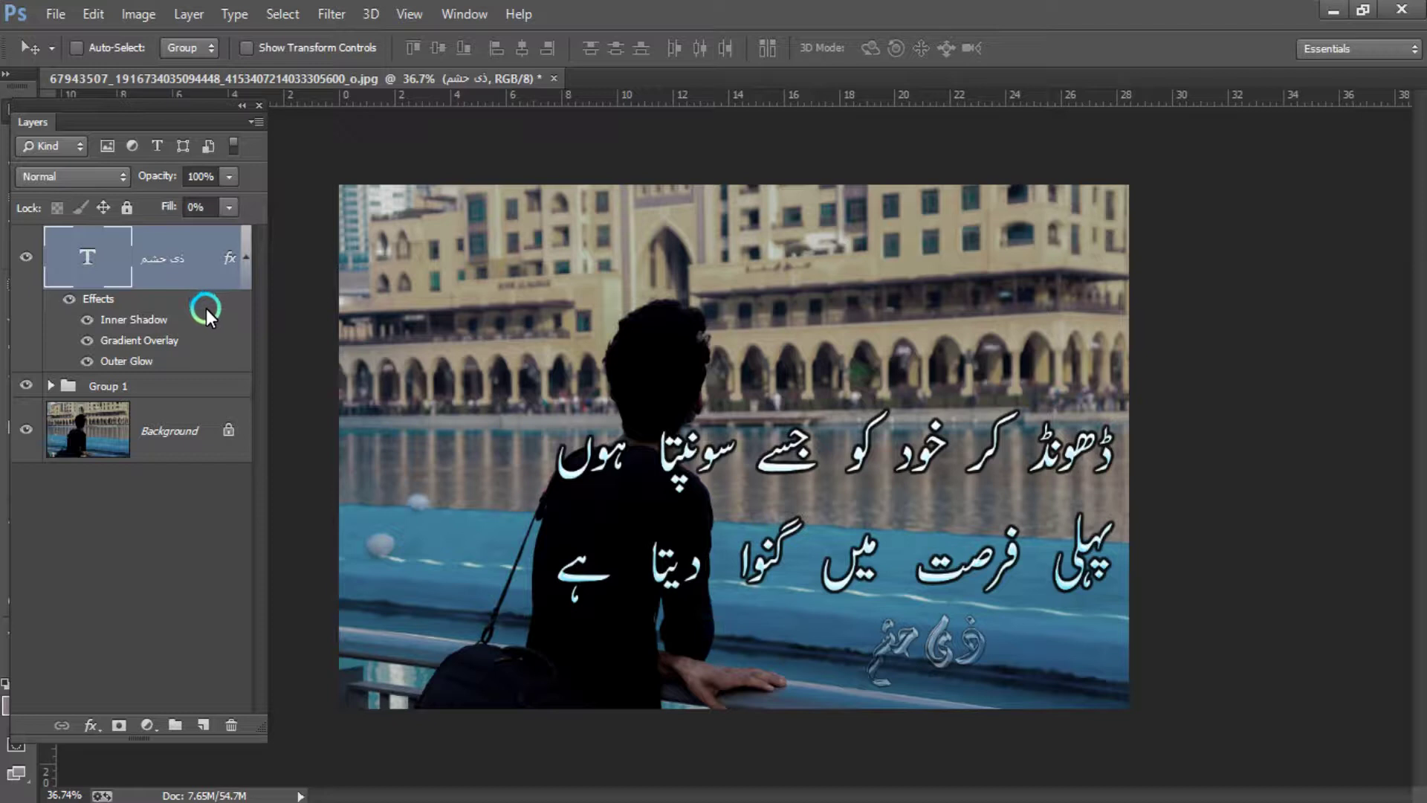
# - Stamp all visible layers into Layer 2 with Ctrl+Alt+Shift+E, then duplicate it as Layer 2 copy
pyautogui.hotkey('ctrl', 'shift', 'alt', 'e')
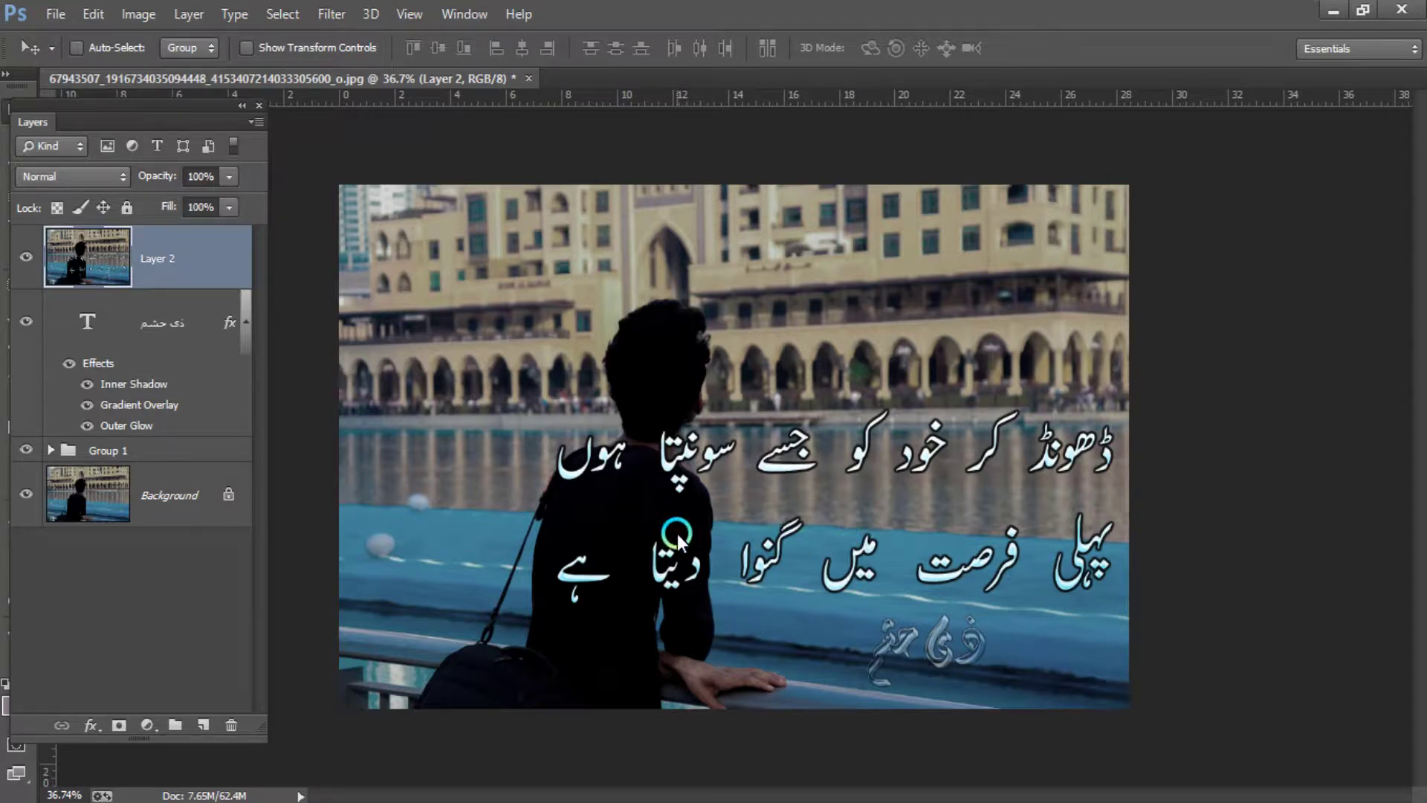
pyautogui.click(244, 323)
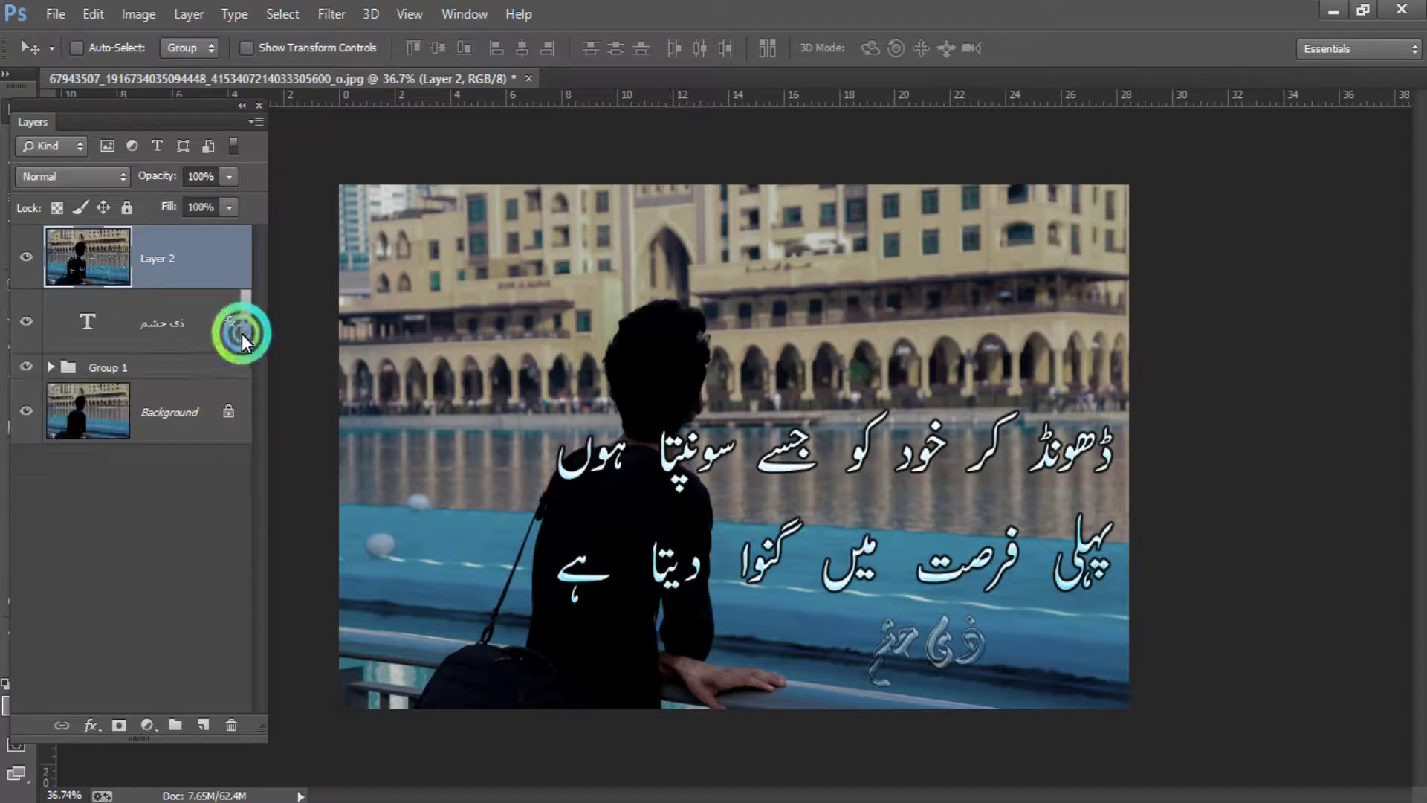
pyautogui.hotkey('ctrl', 'j')
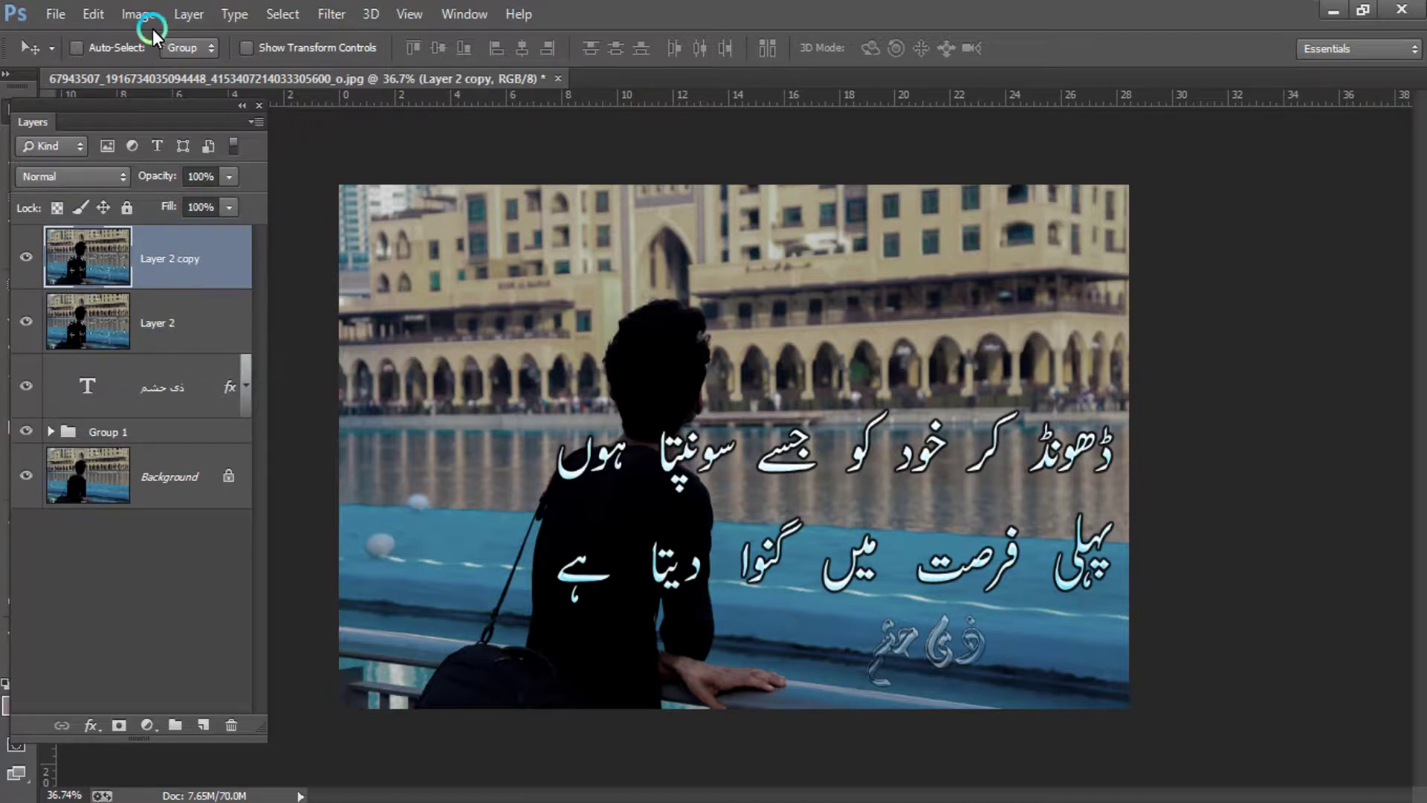
pyautogui.click(137, 14)
# - Apply Exposure to Layer 2 copy: Exposure +0.33, Offset +0.0122, Gamma 0.75
pyautogui.click(168, 69)
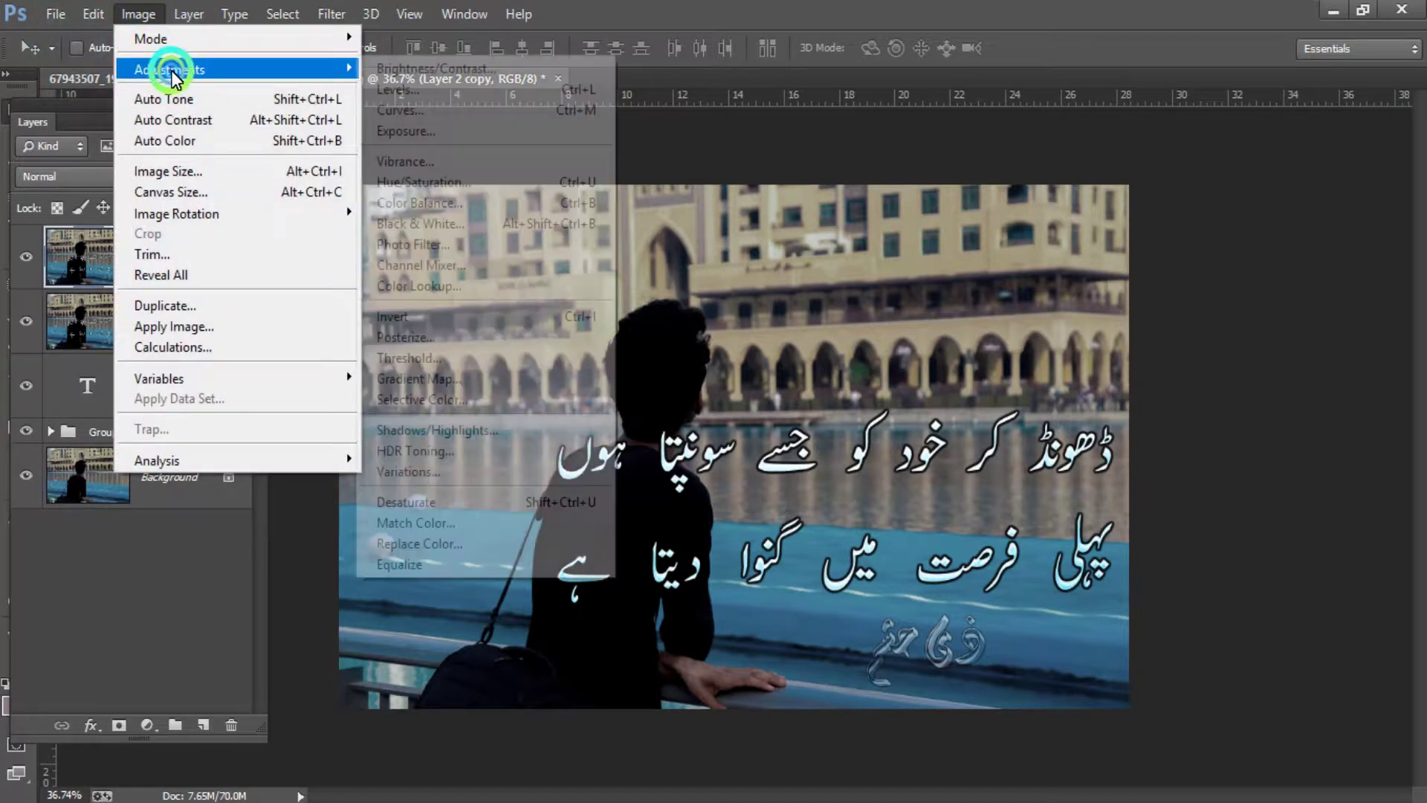
pyautogui.click(407, 131)
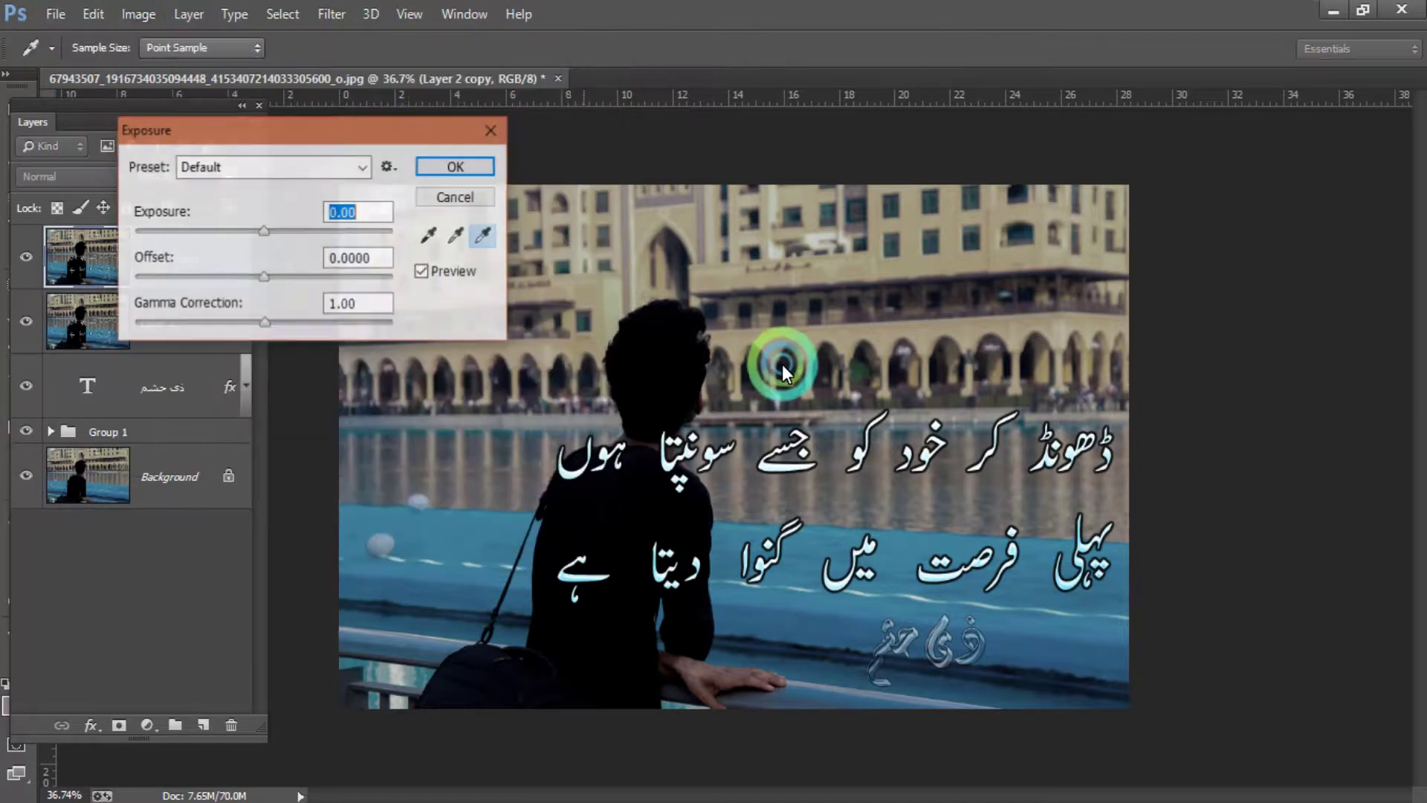
pyautogui.moveTo(265, 277)
pyautogui.mouseDown()
pyautogui.moveTo(276, 278)
pyautogui.moveTo(270, 234)
pyautogui.mouseUp()
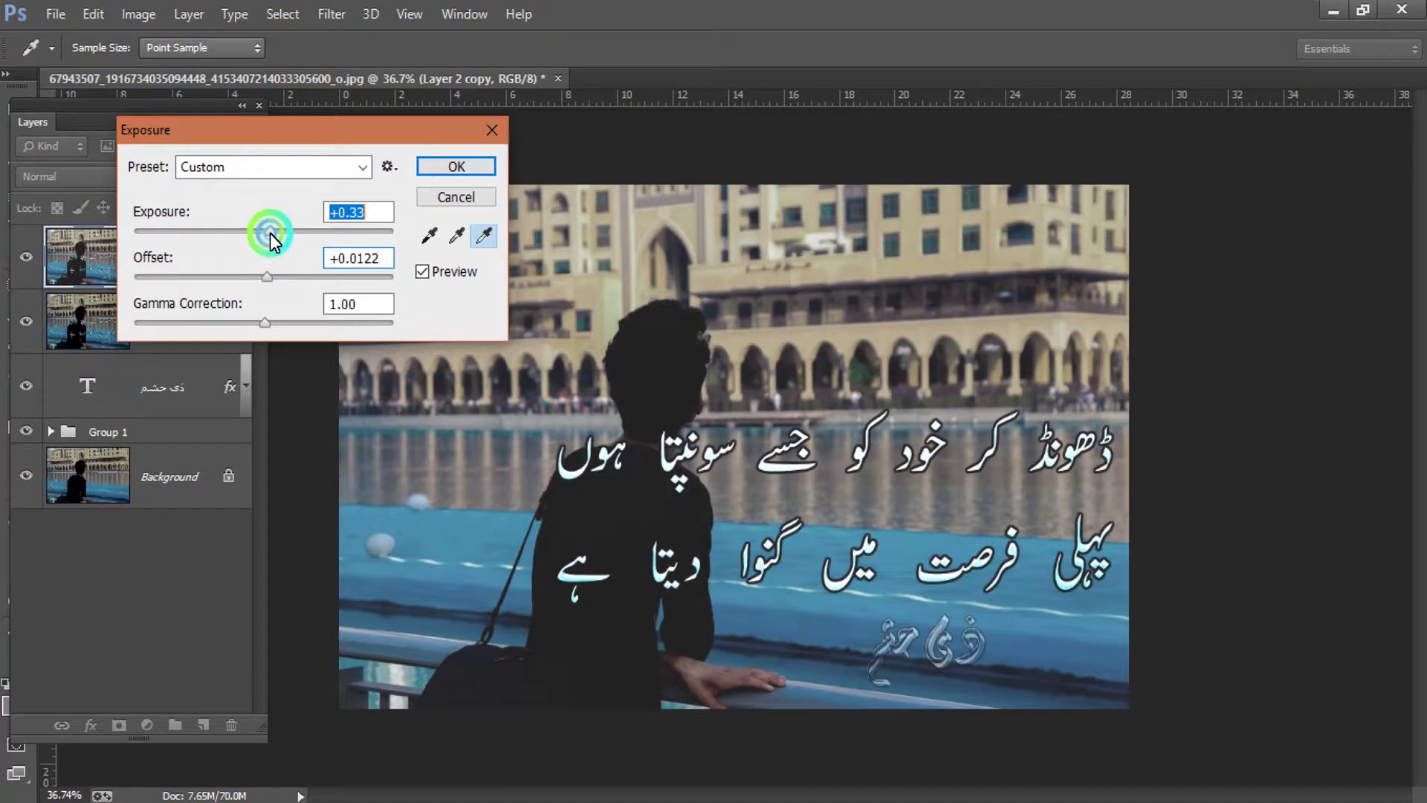
pyautogui.moveTo(266, 322); pyautogui.dragTo(288, 324)
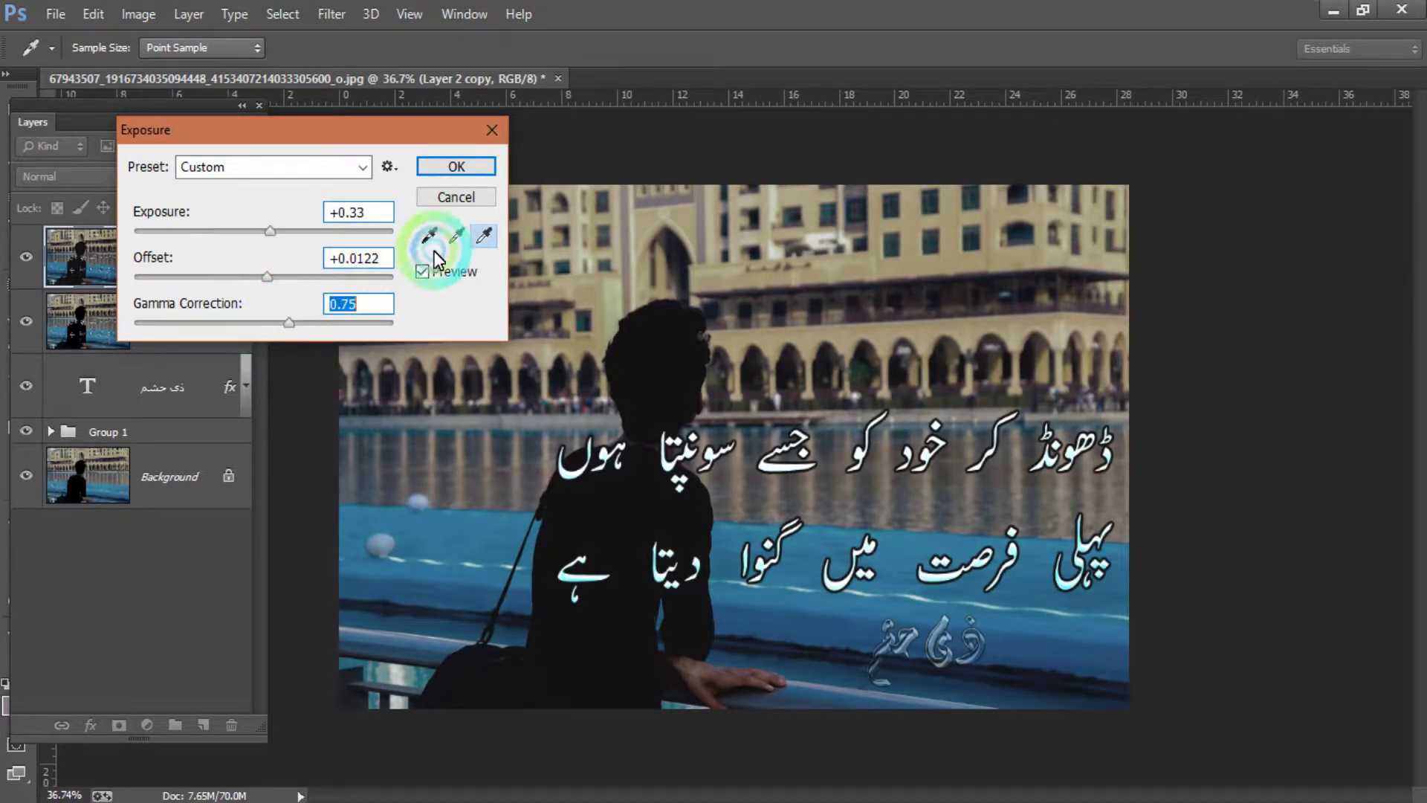
pyautogui.click(455, 166)
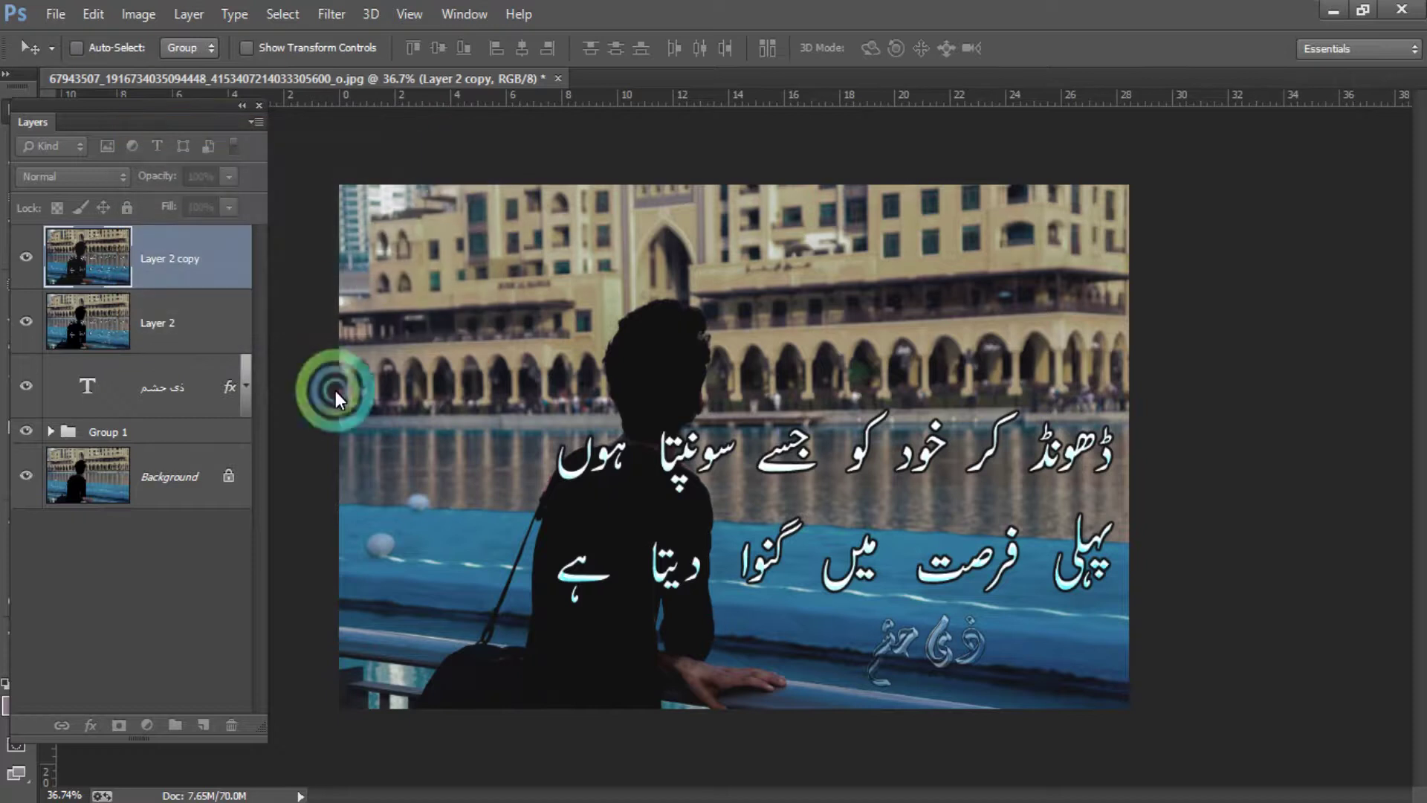
# - Compare Layer 2 copy hidden and shown, then set its opacity to 50%
pyautogui.click(27, 257)
pyautogui.click(26, 256)
pyautogui.click(211, 176)
pyautogui.click(172, 177)
pyautogui.write('50')
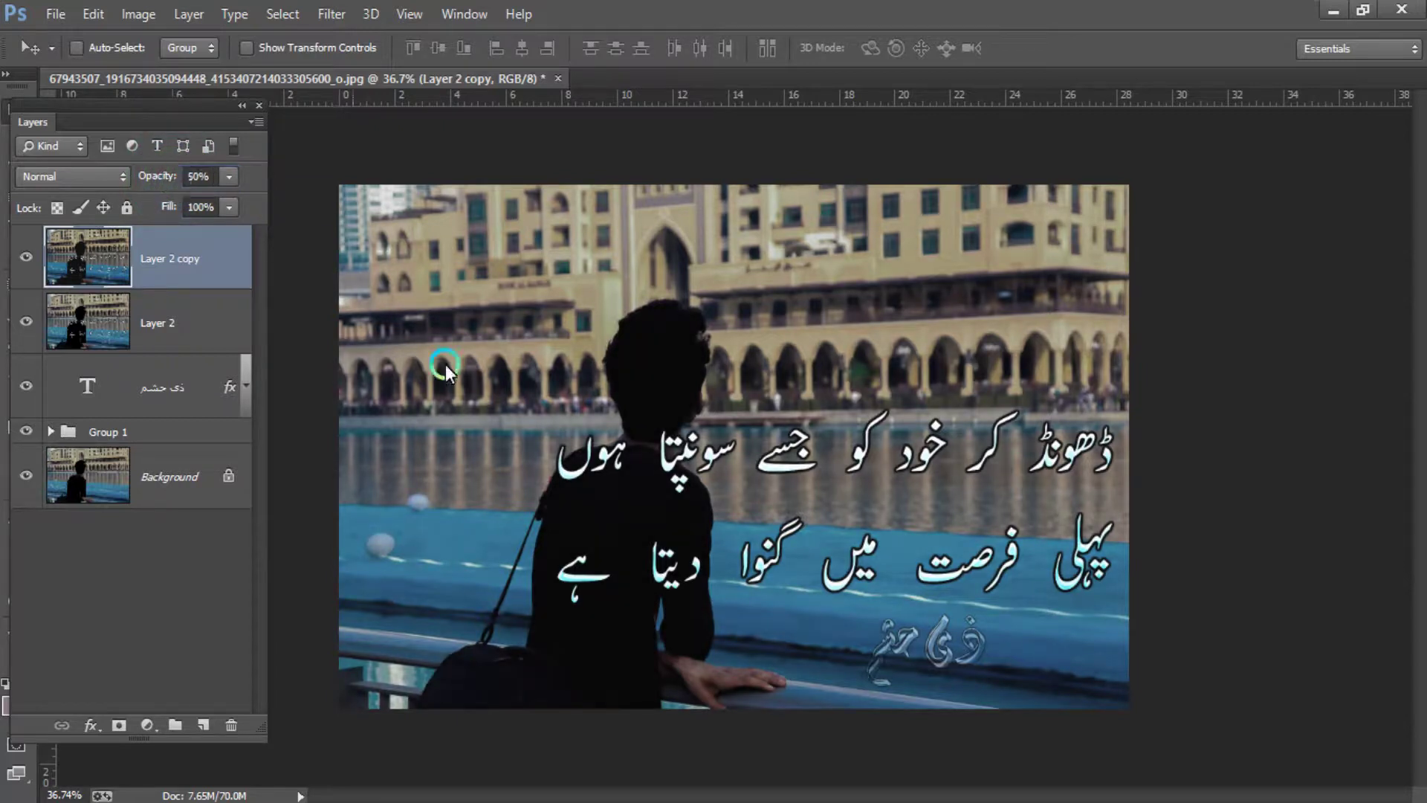
pyautogui.scroll(1, 800, 509)
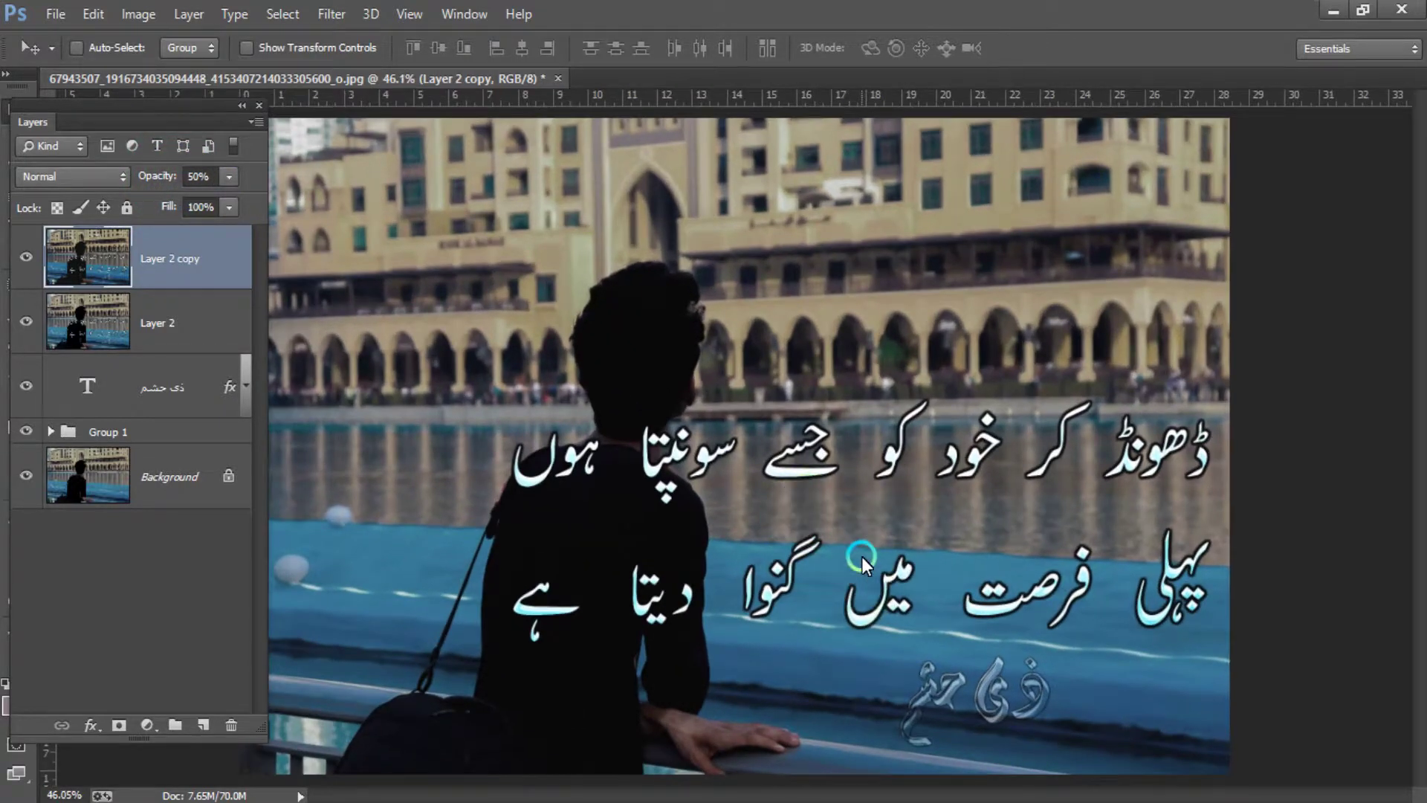
pyautogui.click(764, 583)
pyautogui.scroll(-2, 565, 682)
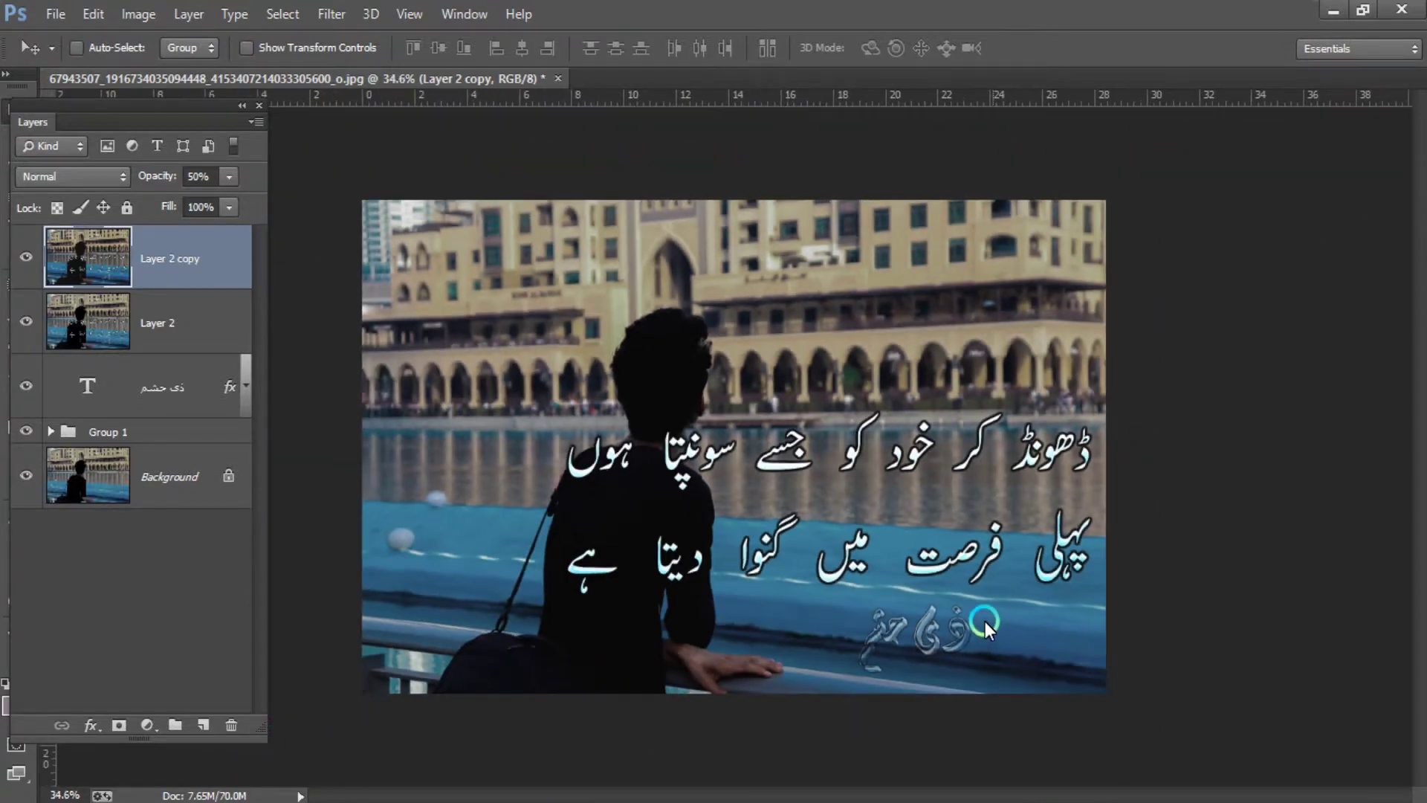
pyautogui.scroll(3, 993, 675)
pyautogui.scroll(1, 993, 675)
pyautogui.scroll(2, 845, 624)
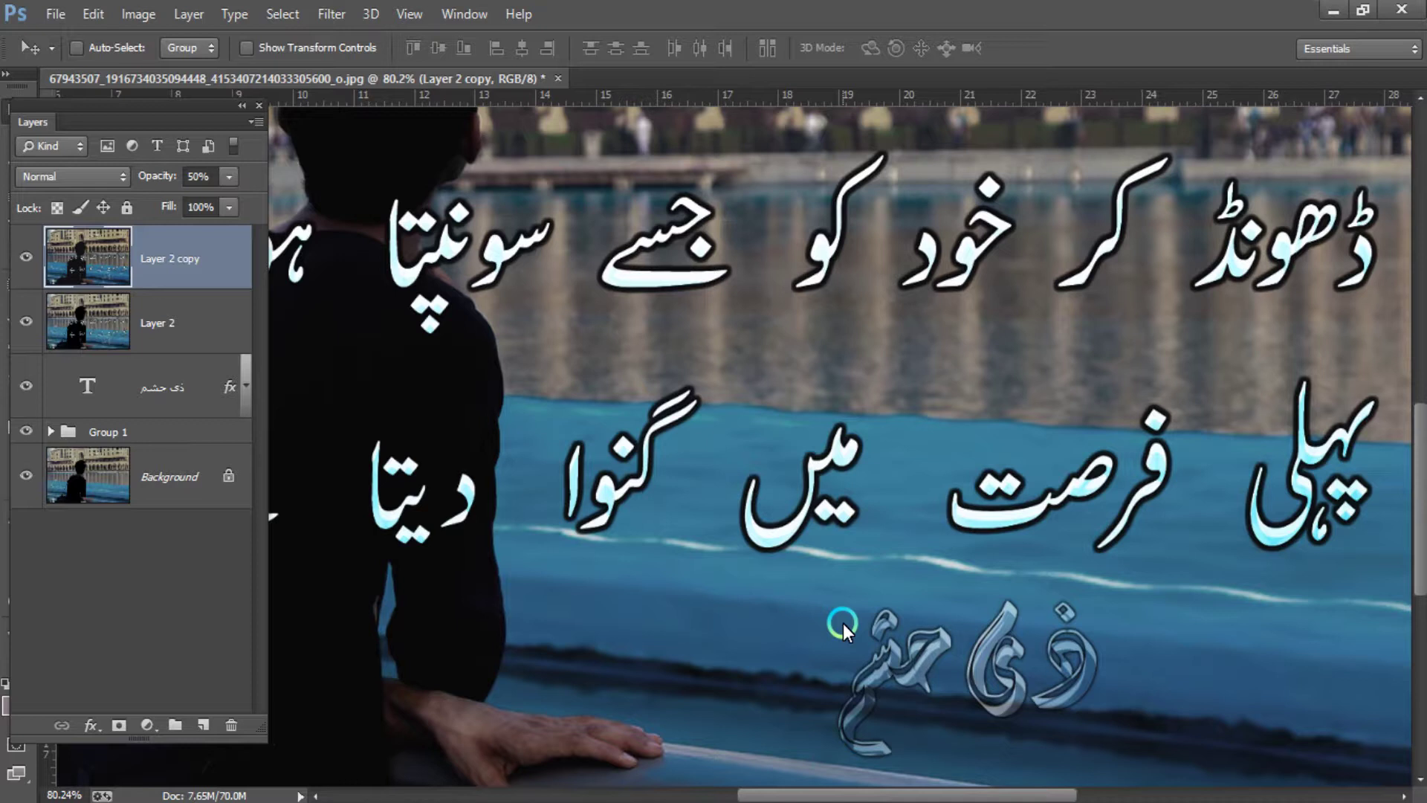
pyautogui.scroll(-2, 843, 623)
pyautogui.scroll(-2, 843, 623)
pyautogui.scroll(-1, 845, 623)
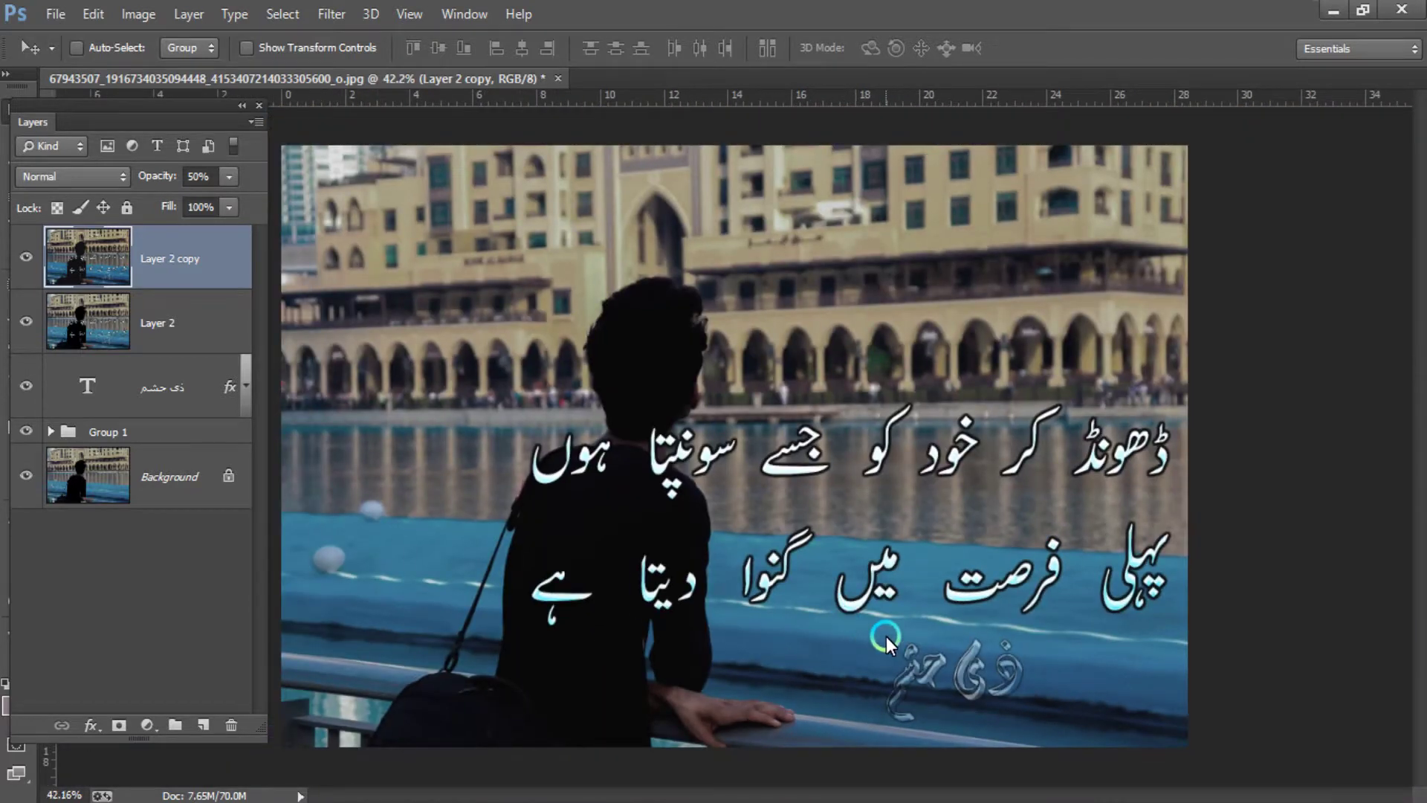
pyautogui.scroll(-1, 886, 636)
pyautogui.click(34, 256)
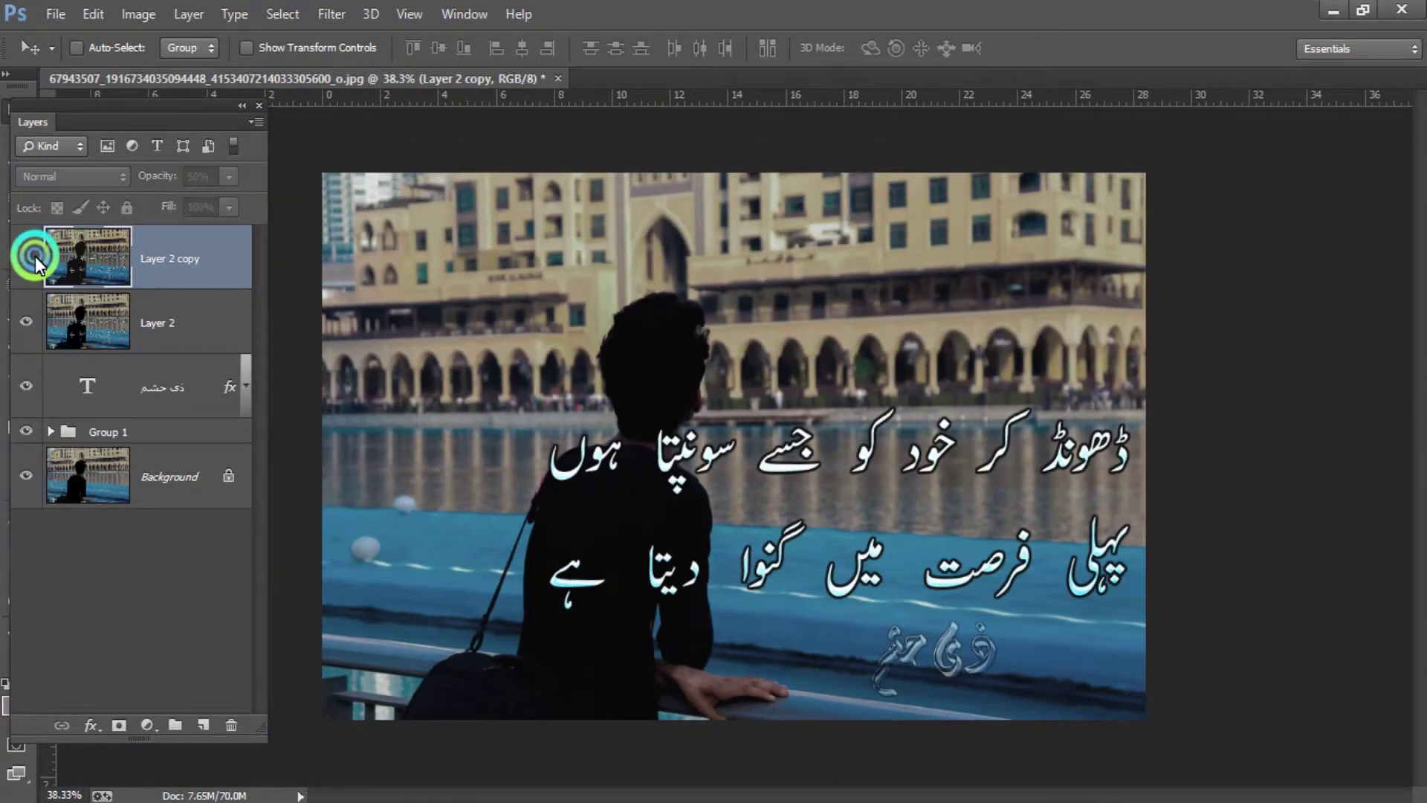
pyautogui.click(34, 256)
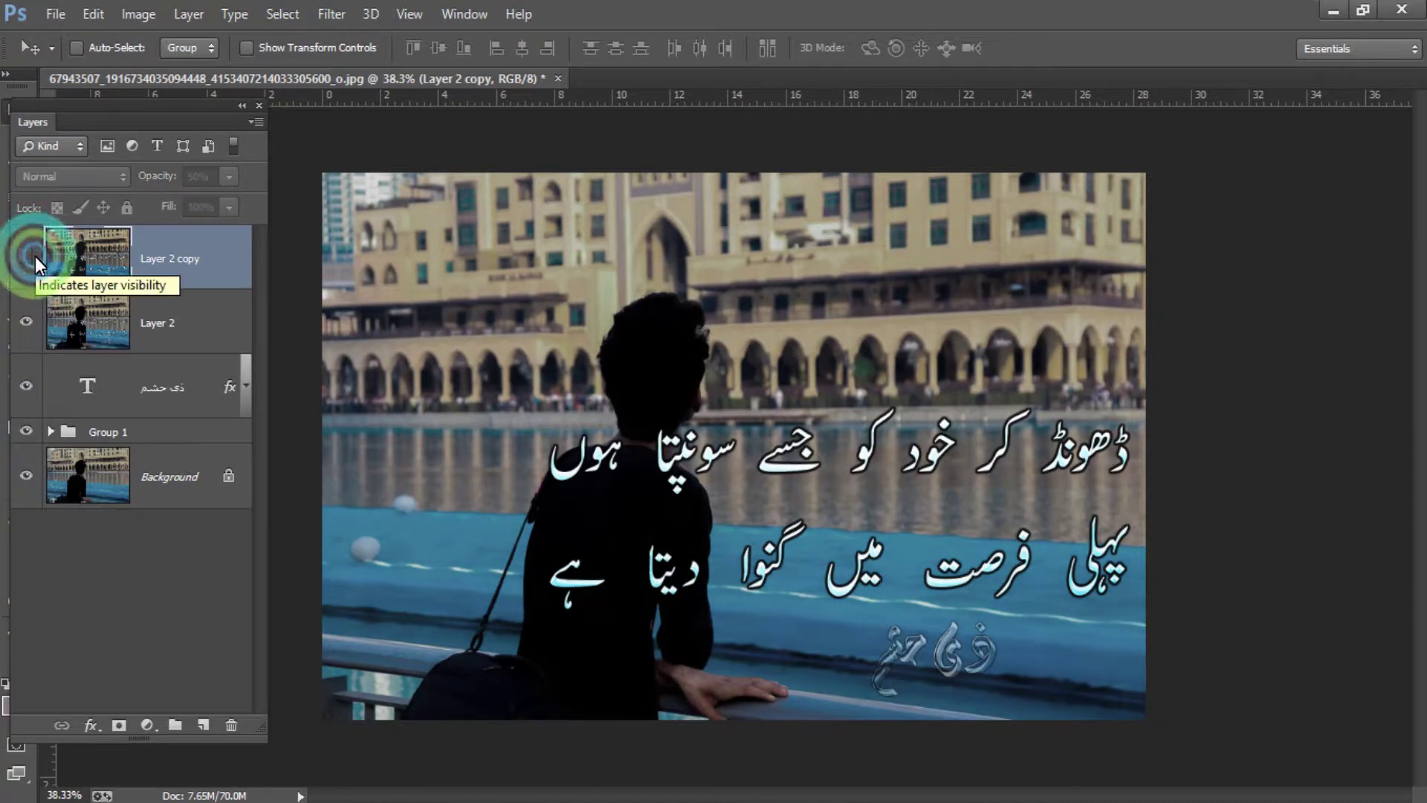
pyautogui.click(34, 256)
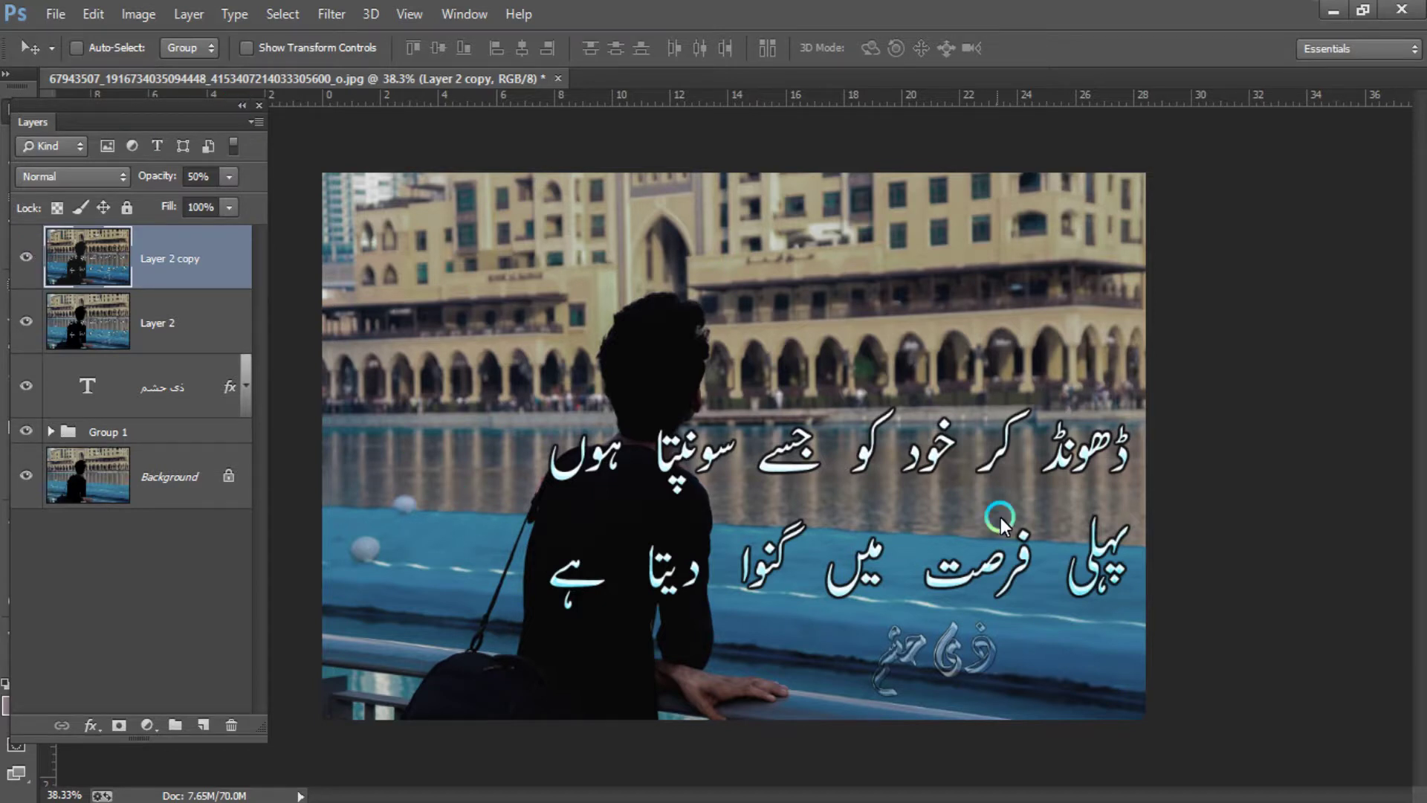
pyautogui.scroll(5, 1093, 439)
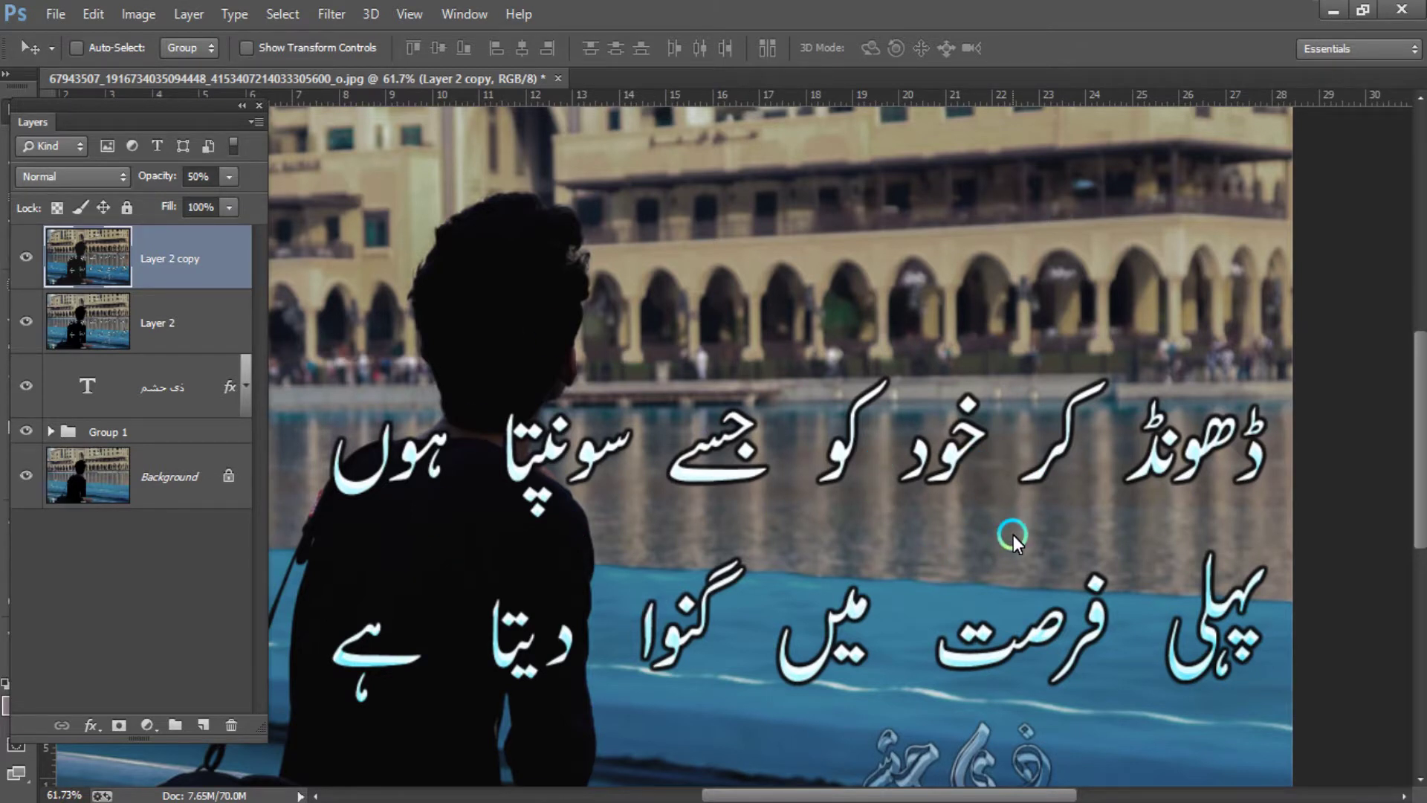
pyautogui.scroll(-3, 1013, 537)
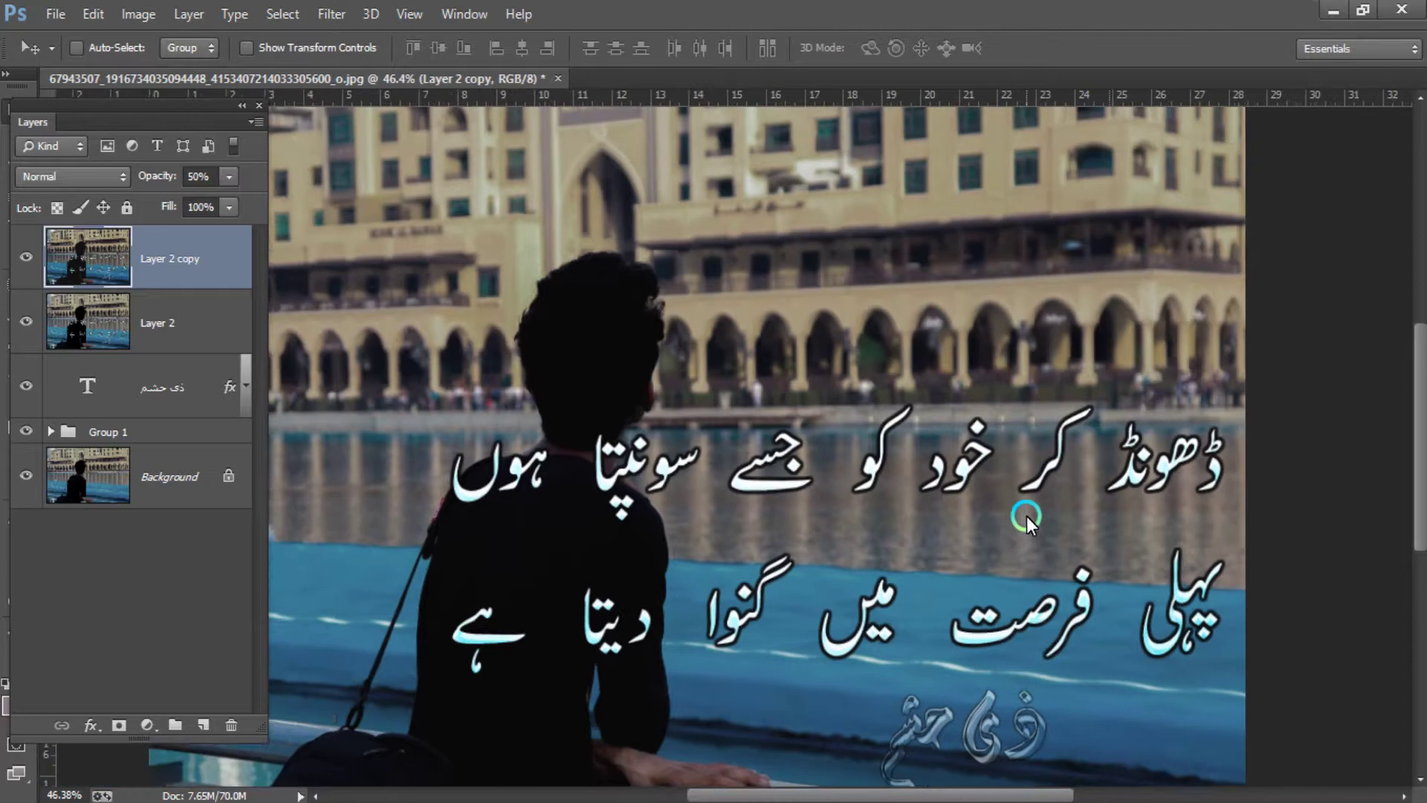
pyautogui.scroll(-2, 917, 530)
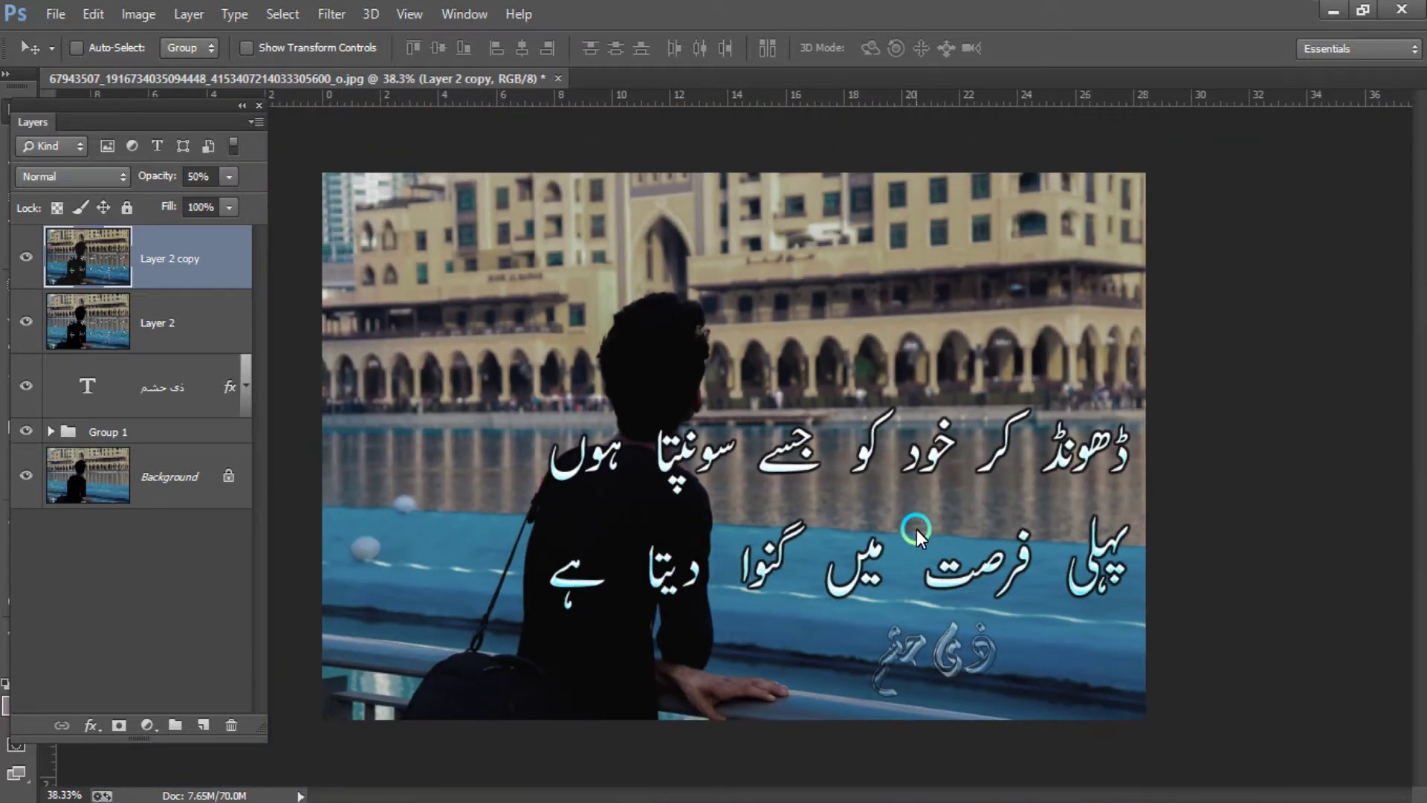